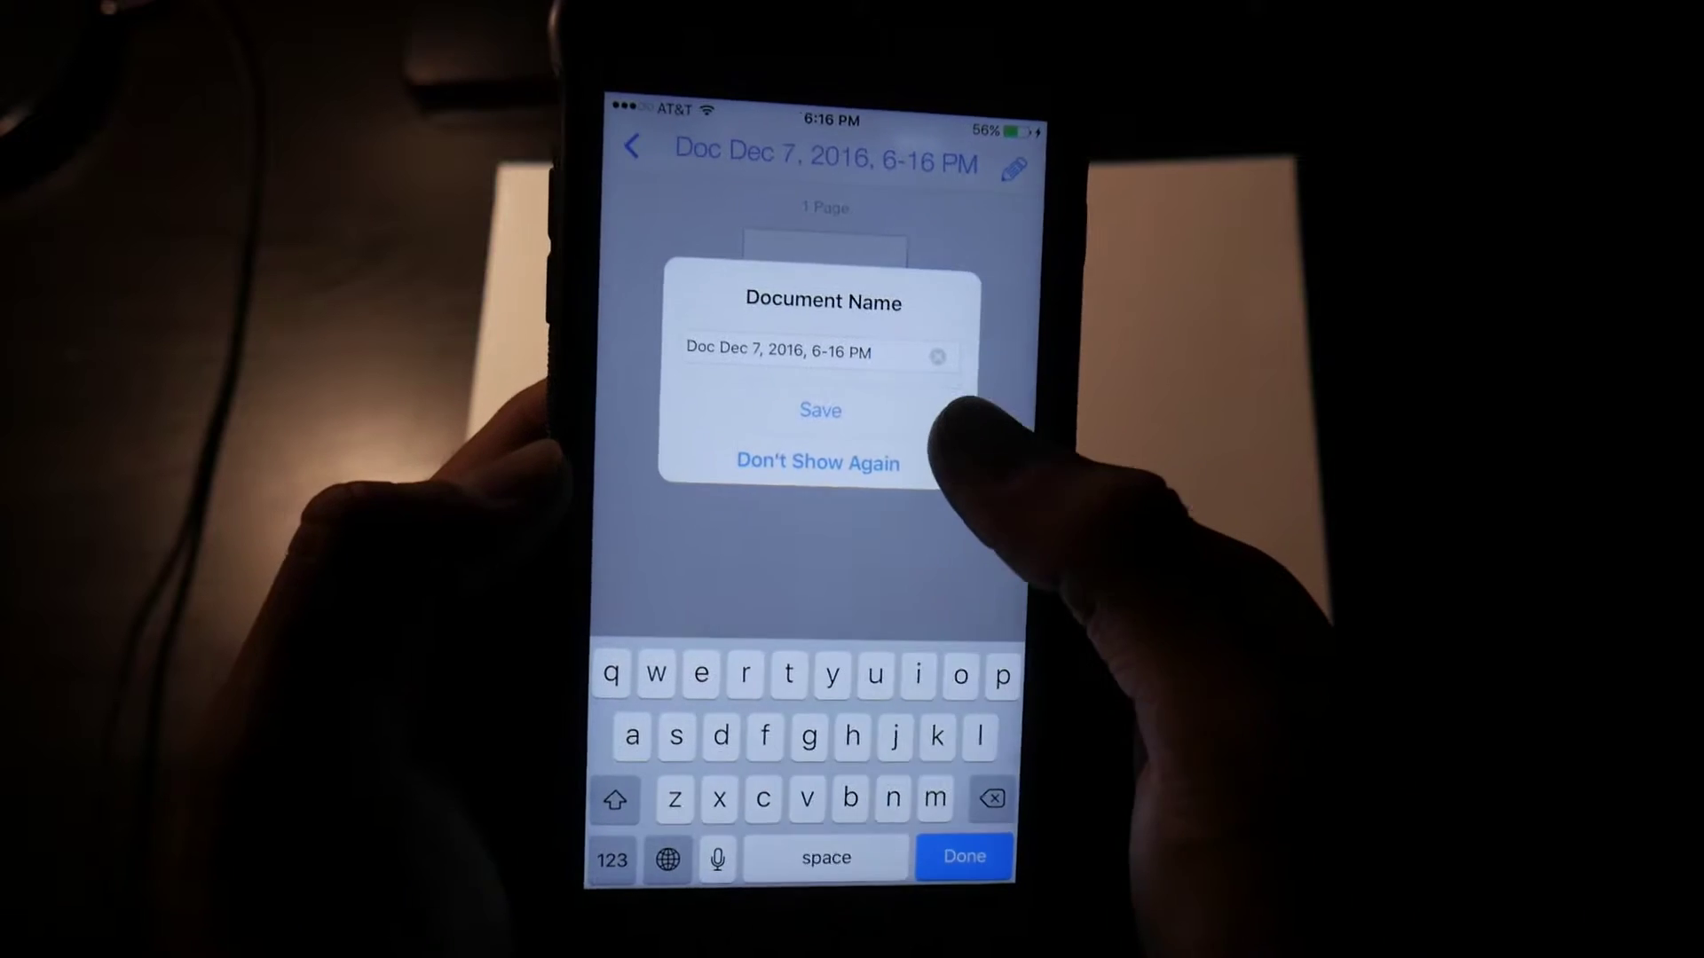
# Step: Rename the scanned document as "Logo sketch" and save the name
pyautogui.click(940, 366)
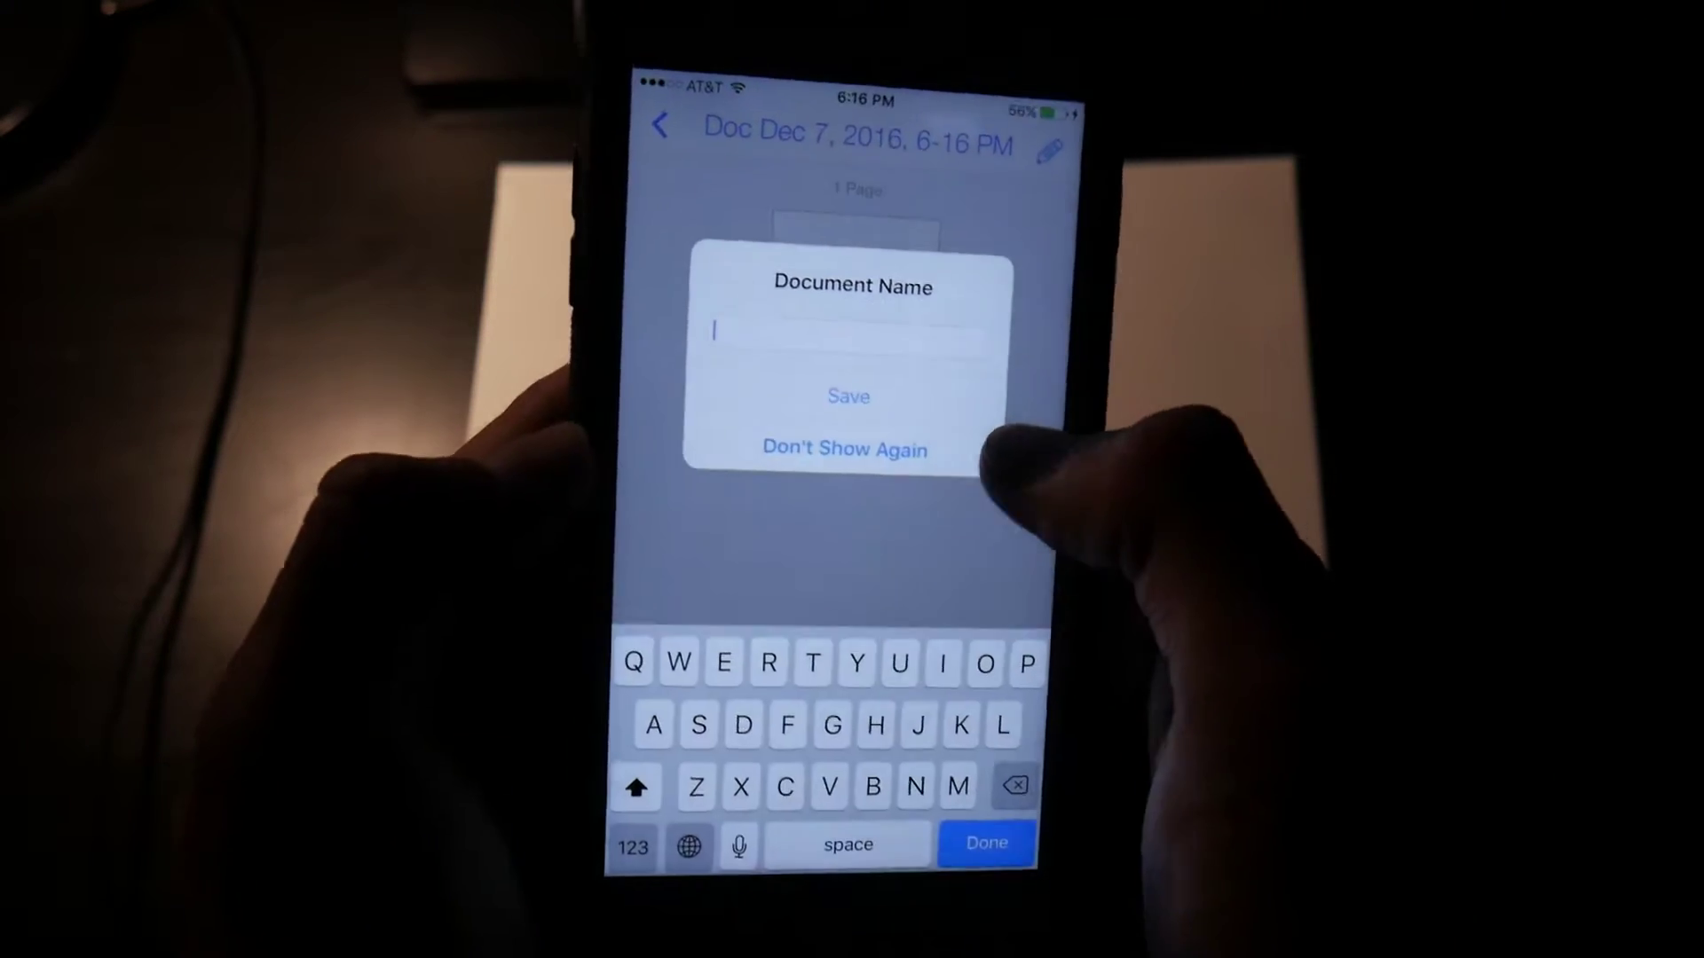
pyautogui.write('Log')
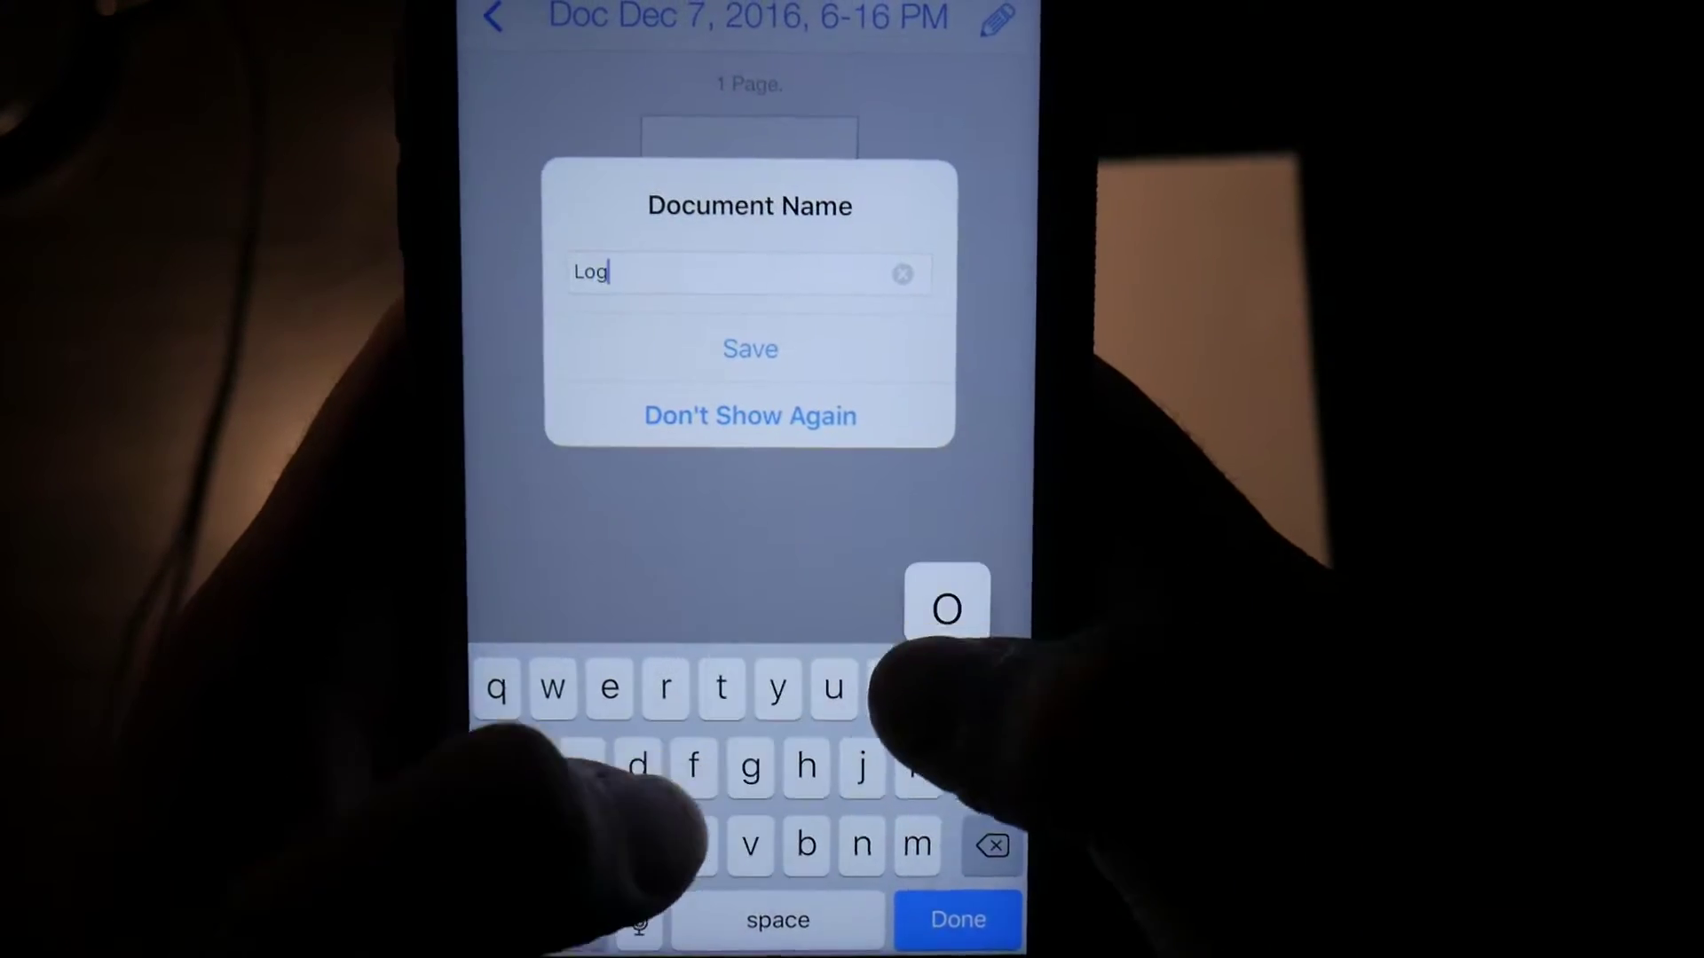
pyautogui.write('o sketch')
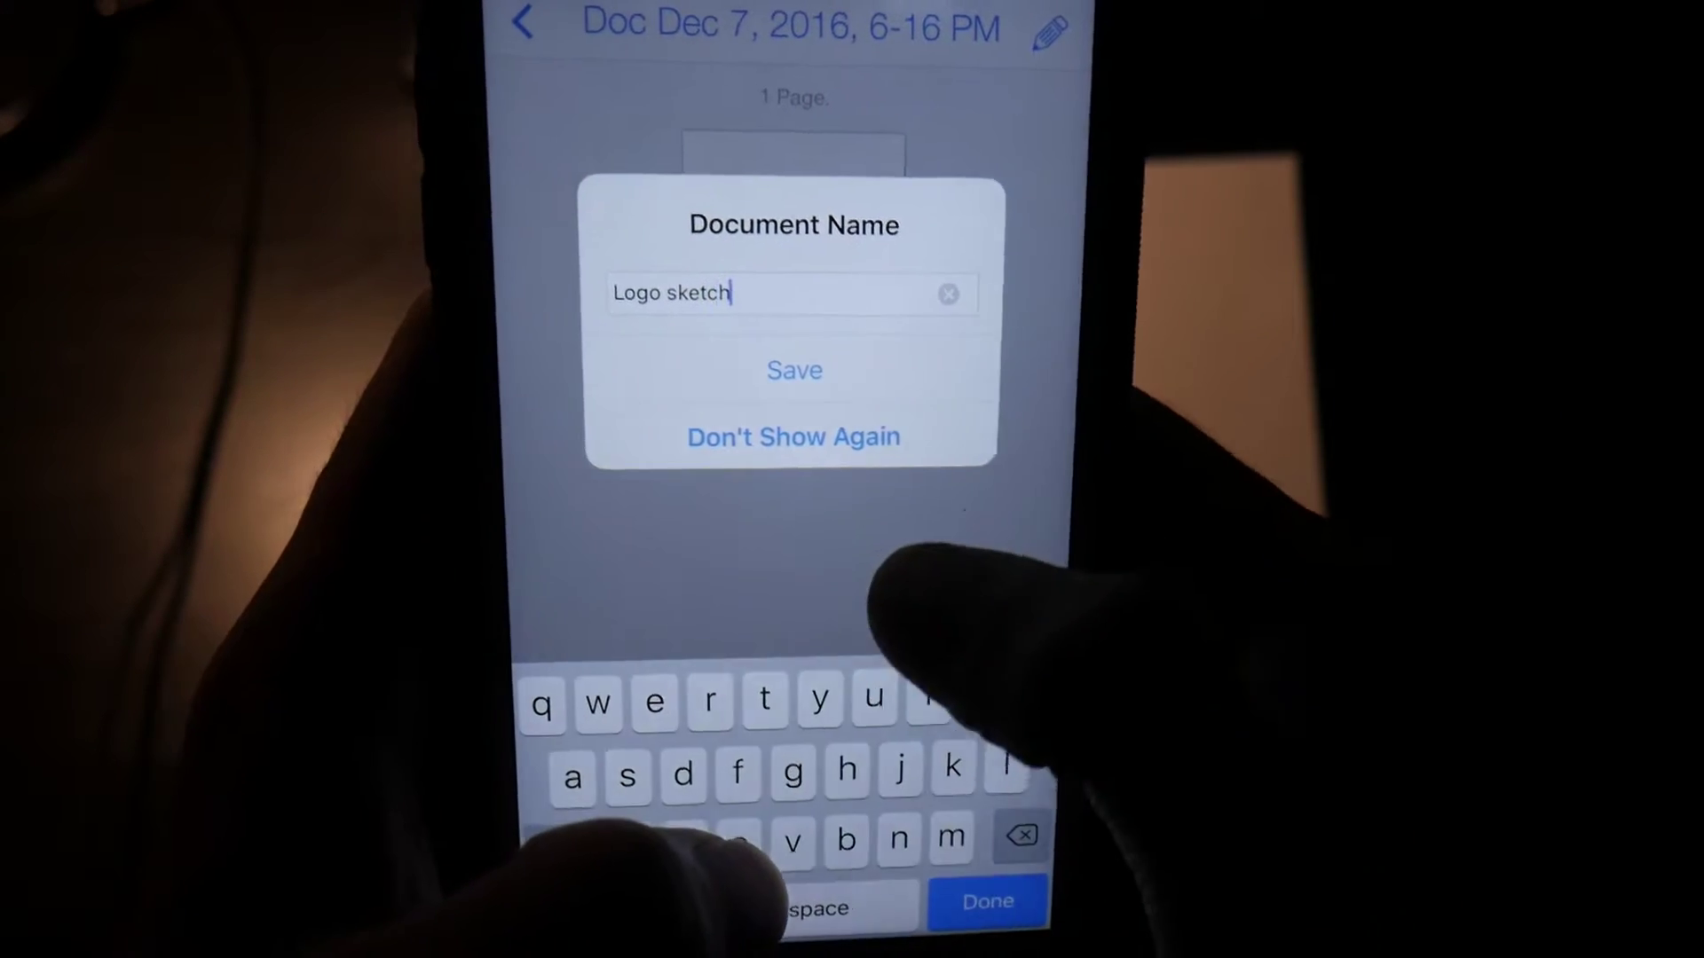
pyautogui.click(865, 408)
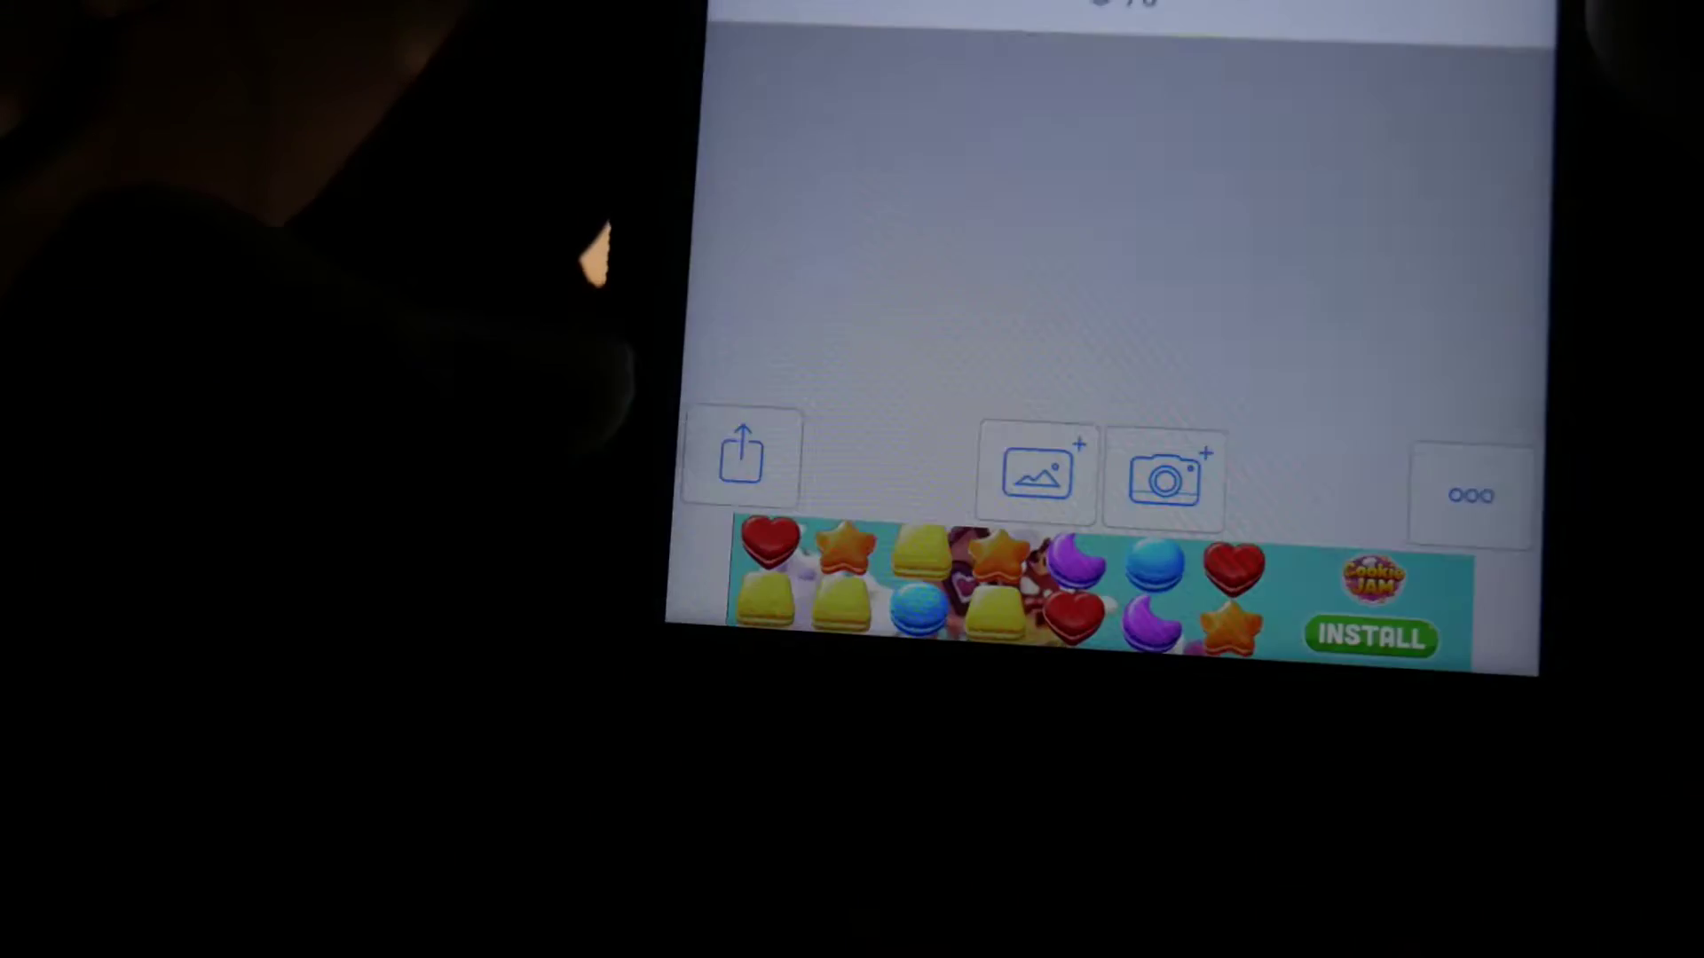
# Step: Export the Logo sketch scan as an image by email, addressing it to your own email address, and send it
pyautogui.click(741, 455)
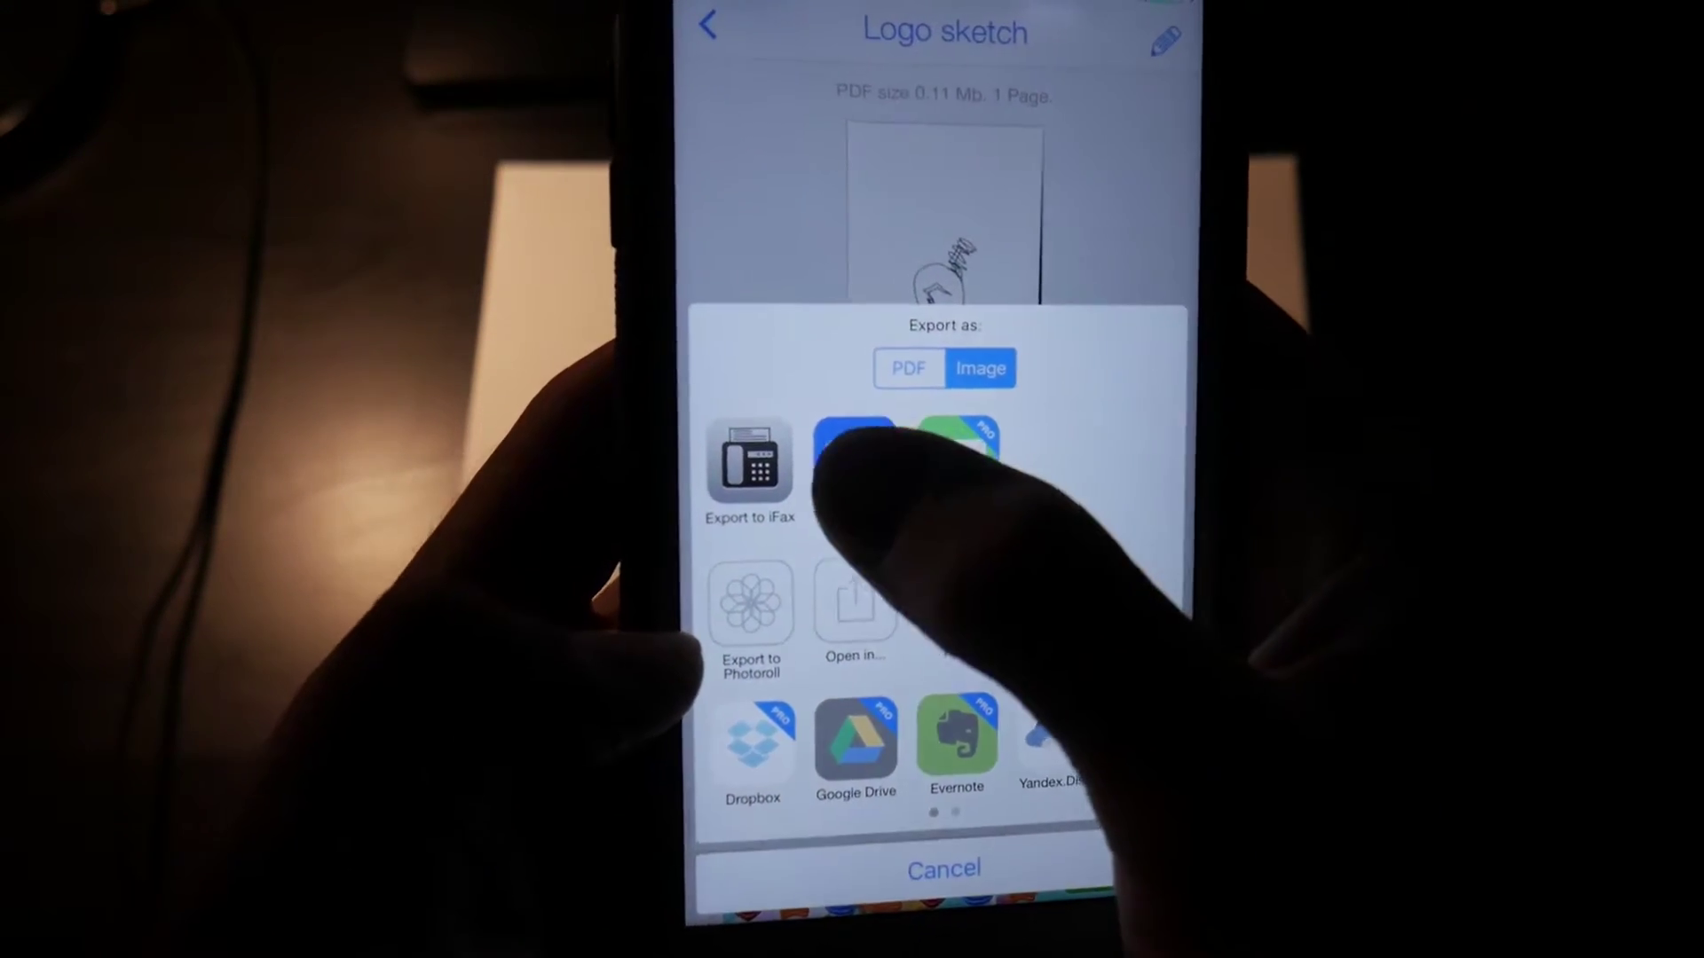
pyautogui.click(755, 441)
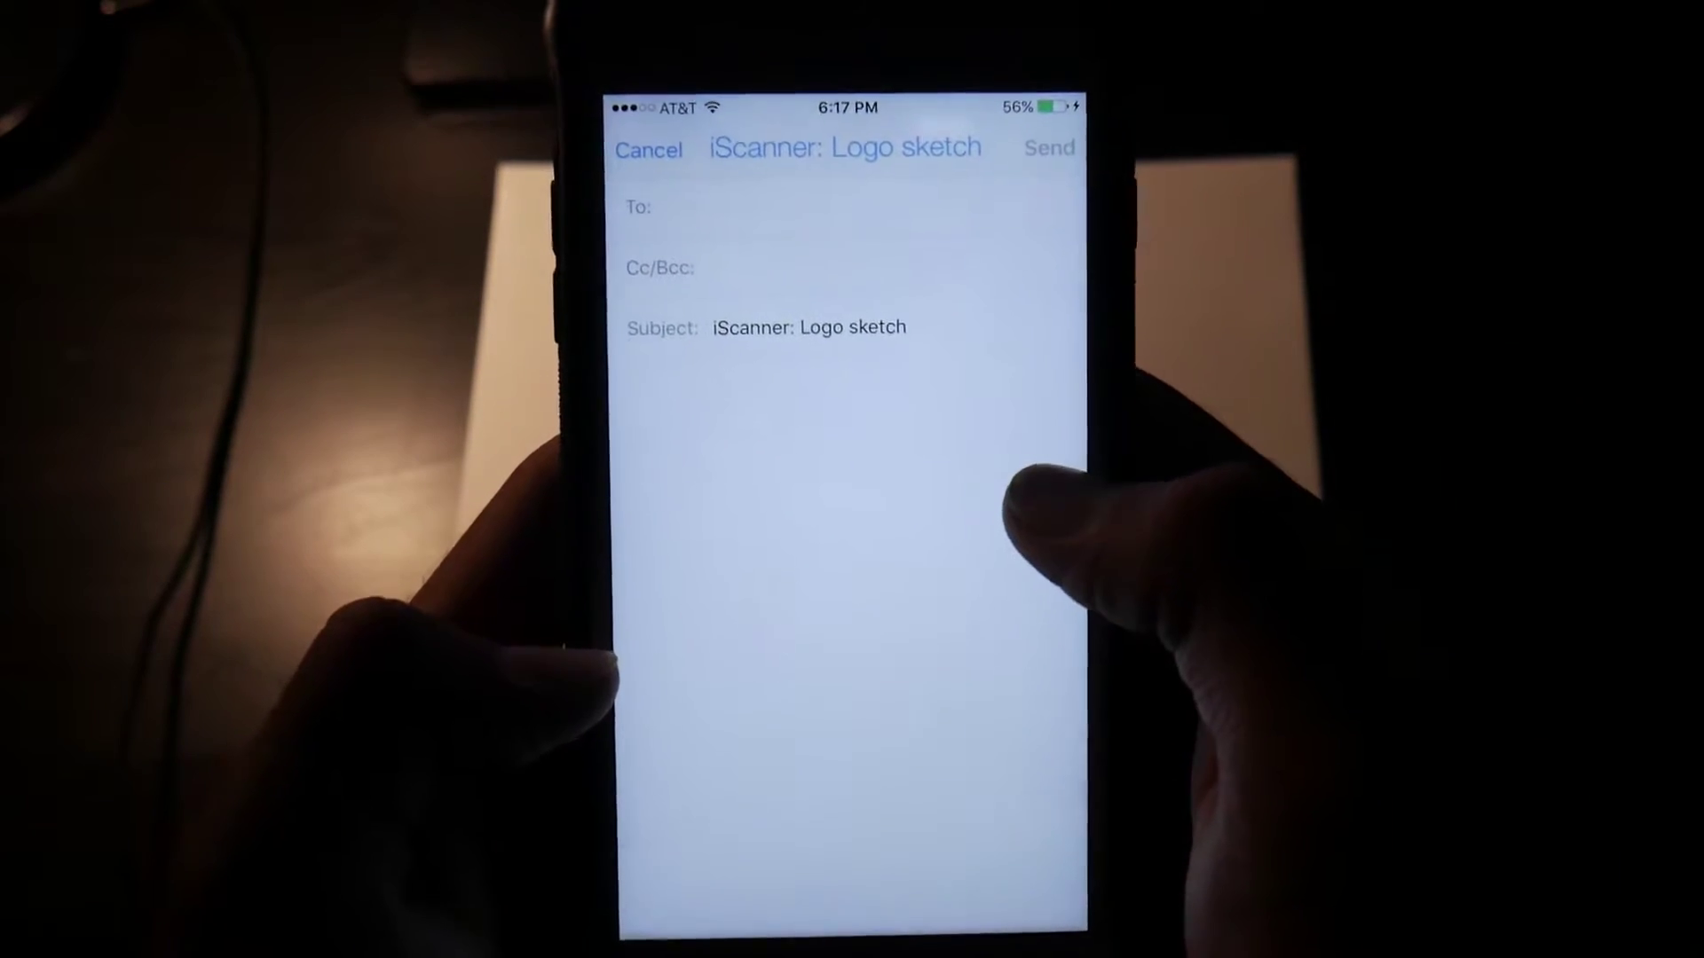
pyautogui.click(1061, 282)
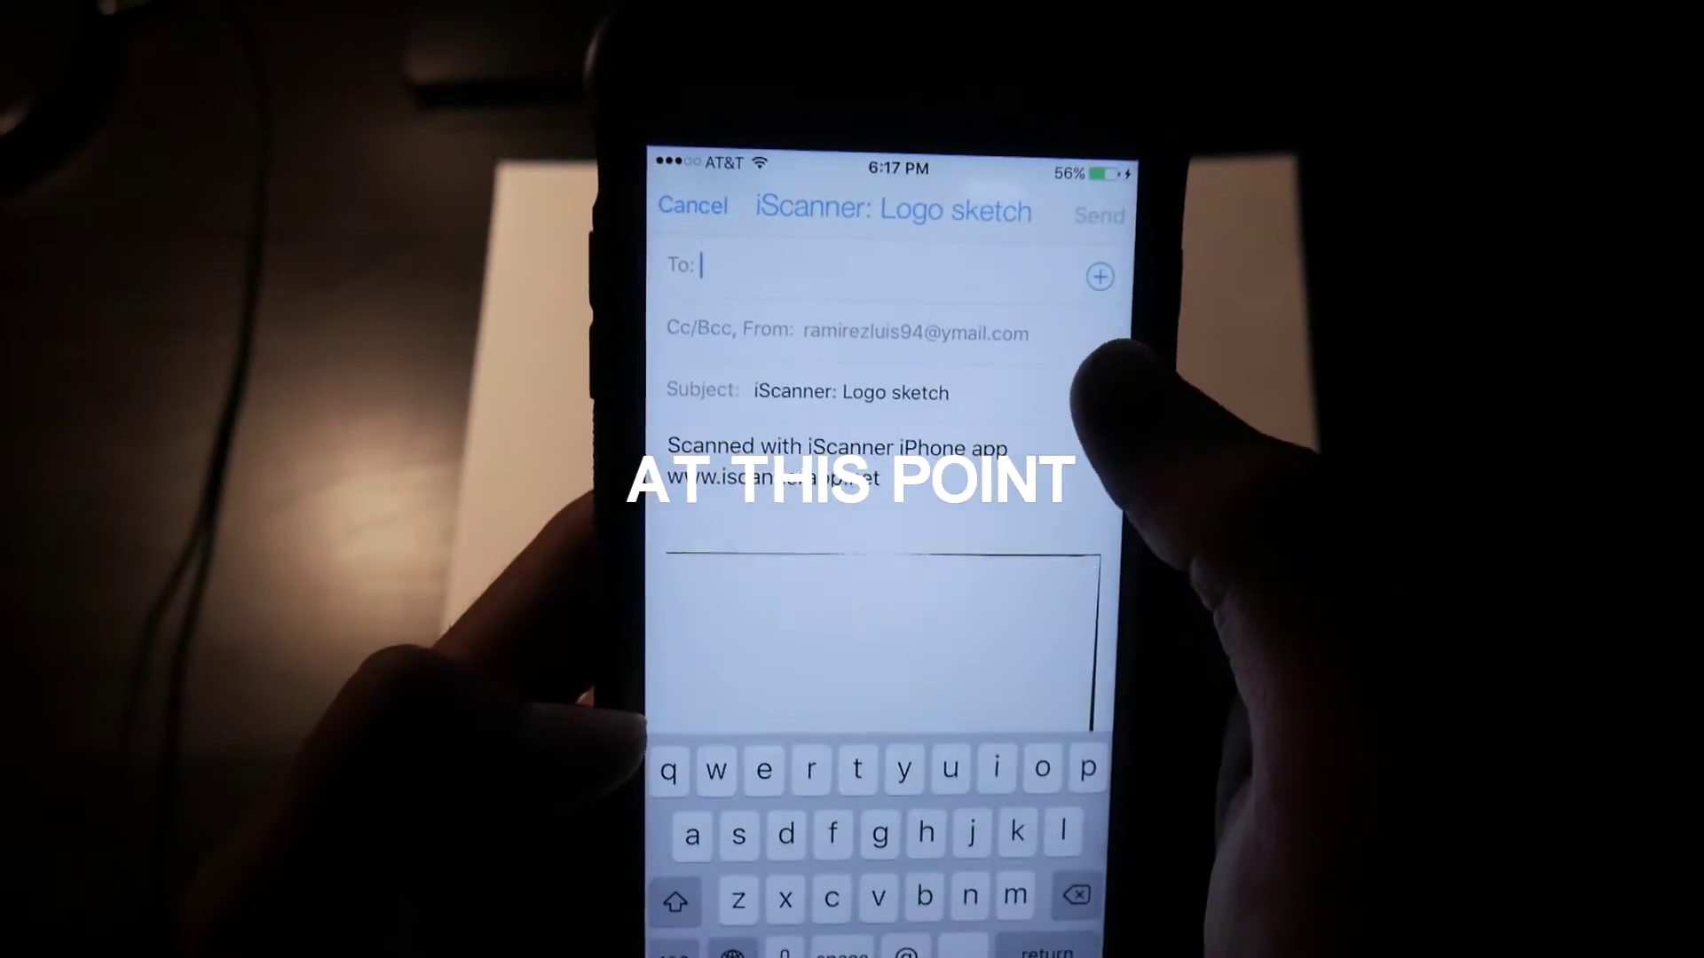
pyautogui.write('gre')
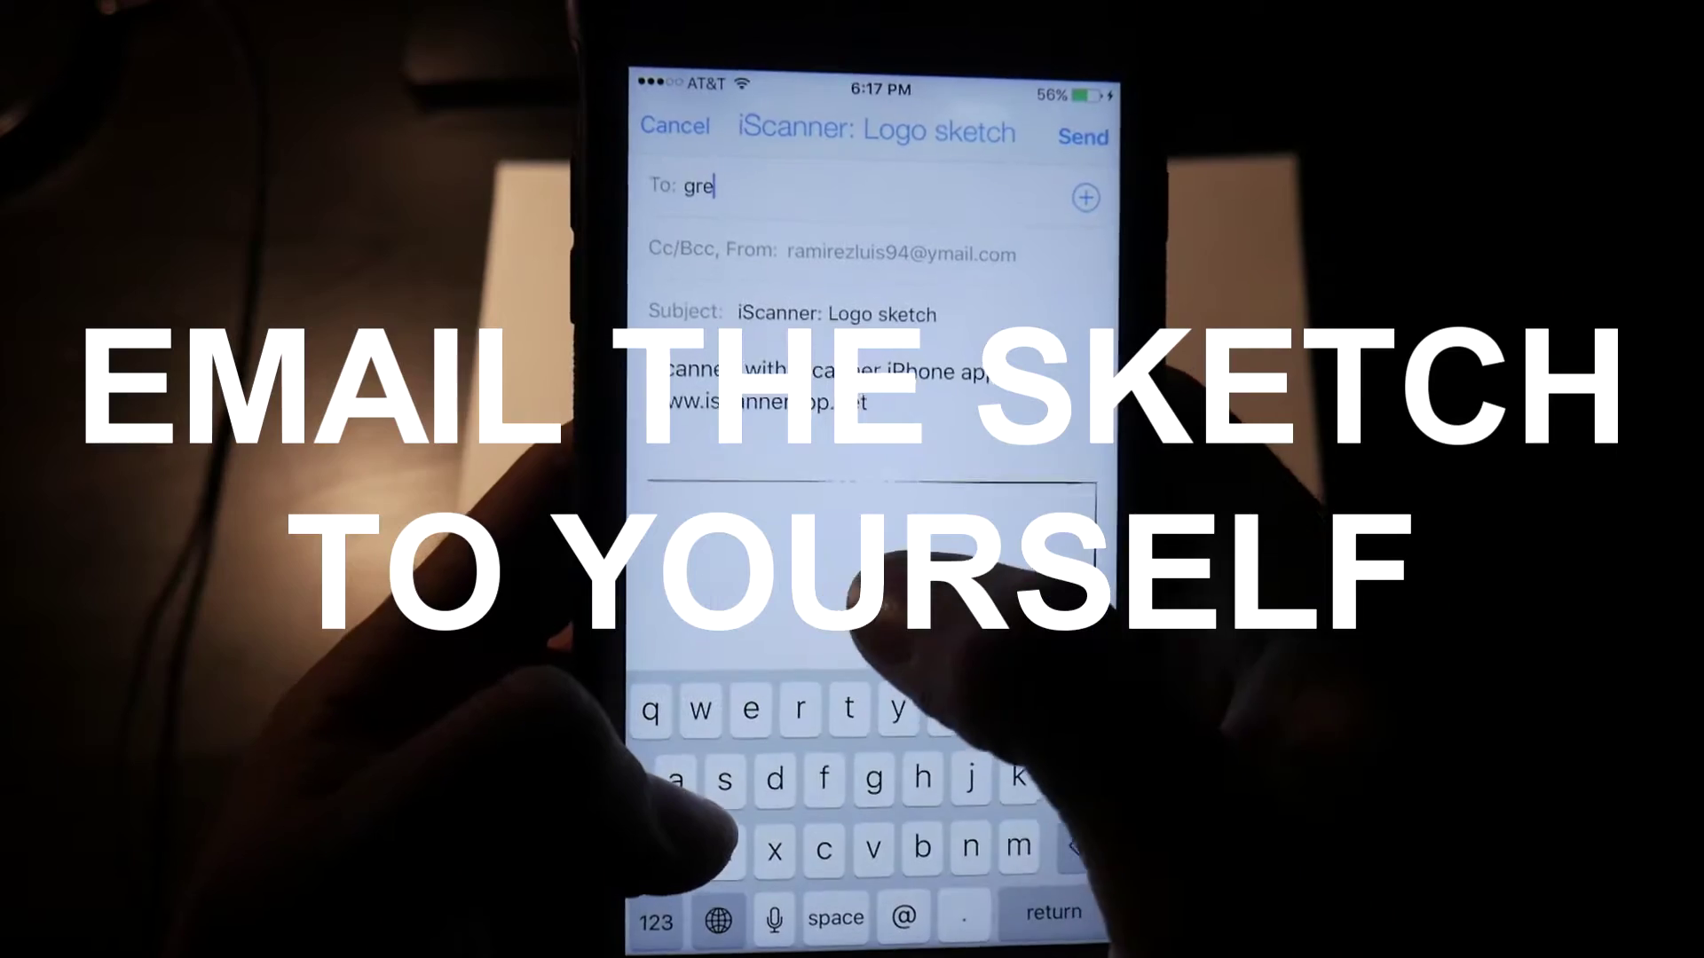
pyautogui.click(778, 279)
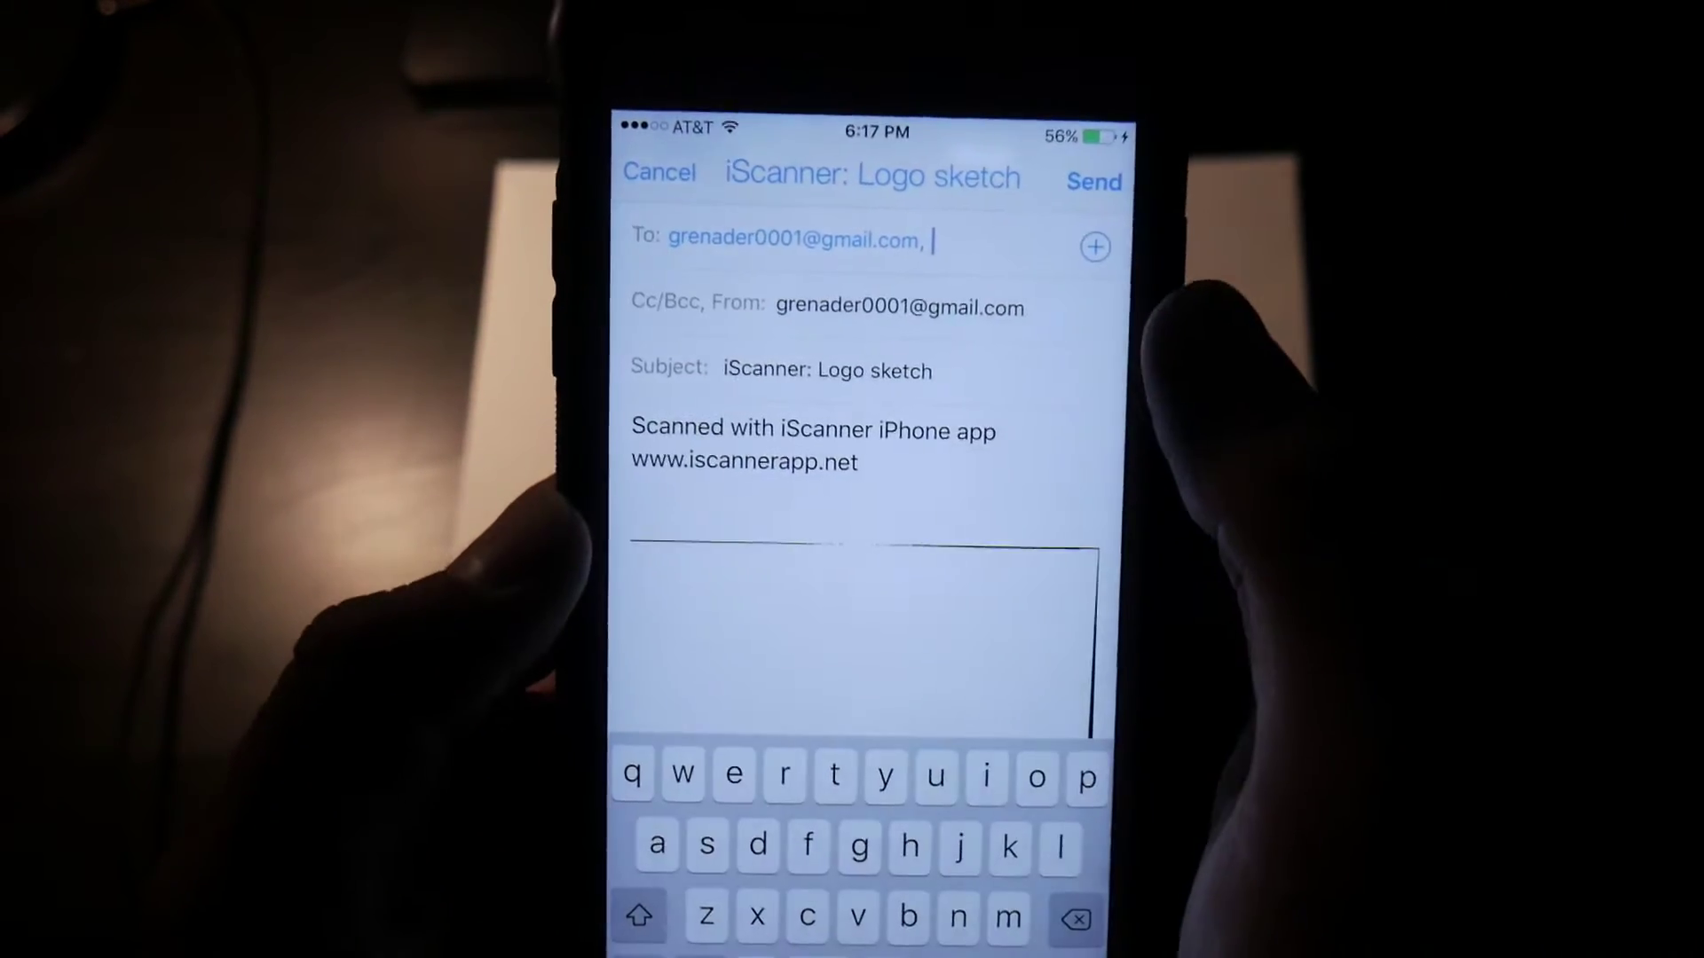
pyautogui.click(1180, 244)
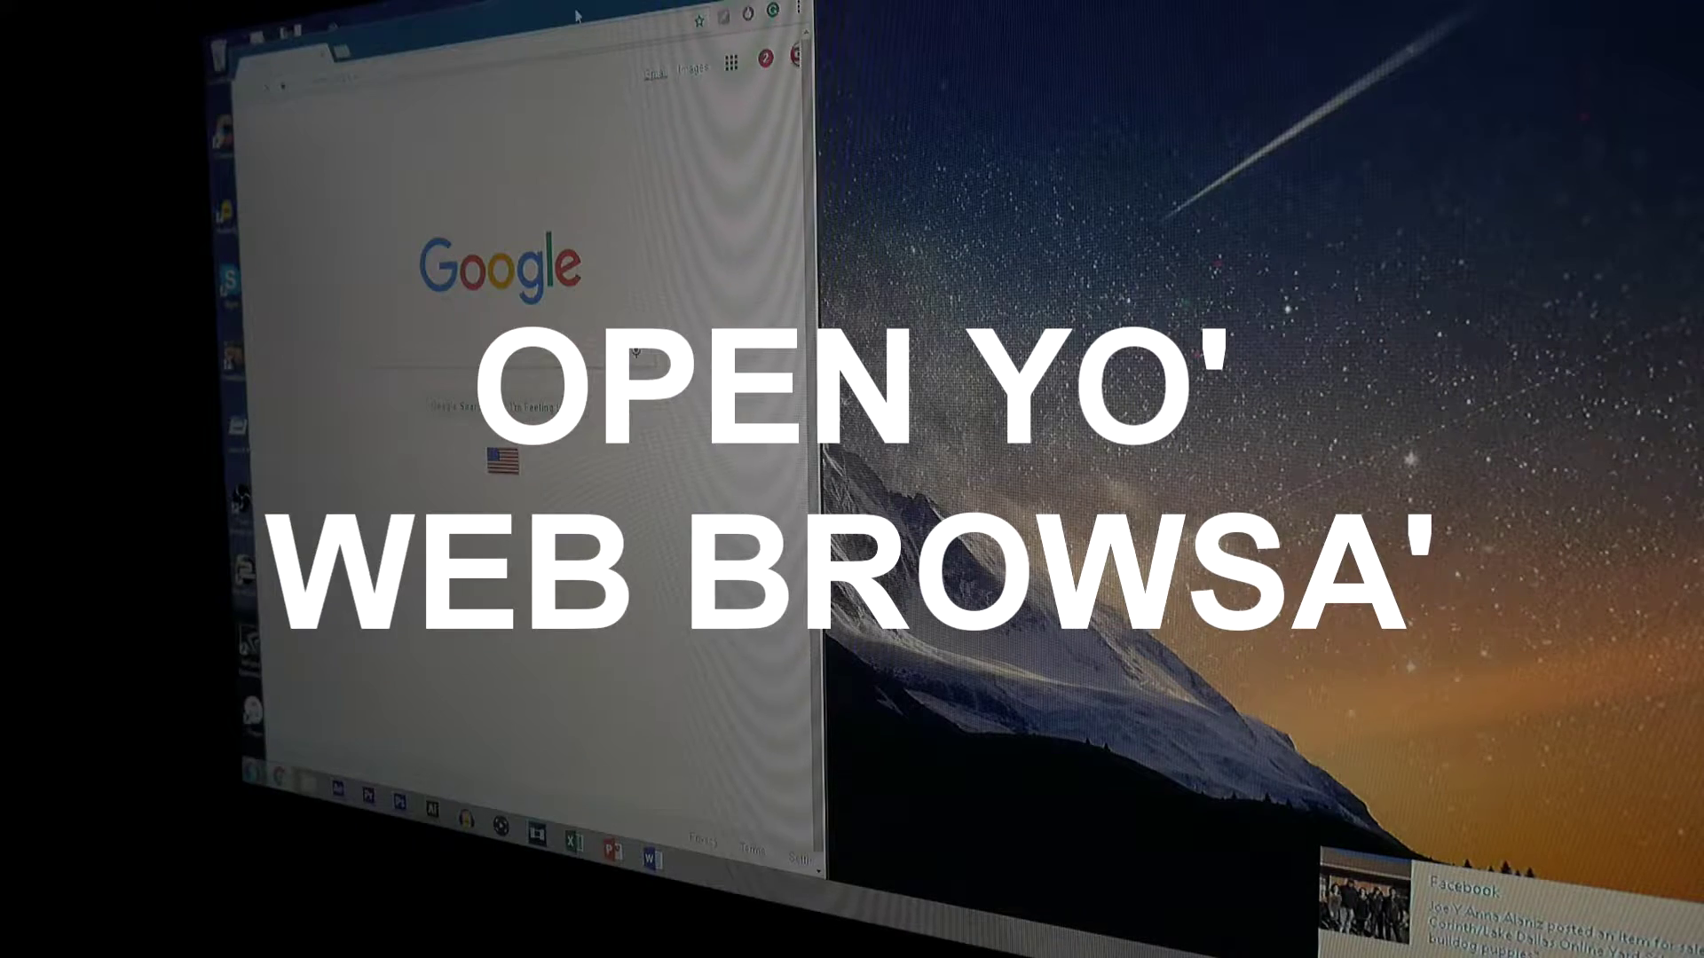
# Step: Switch to Gmail in the computer's web browser, open the "iScanner: Logo sketch" email and save the attached sketch to the desktop
pyautogui.click(577, 16)
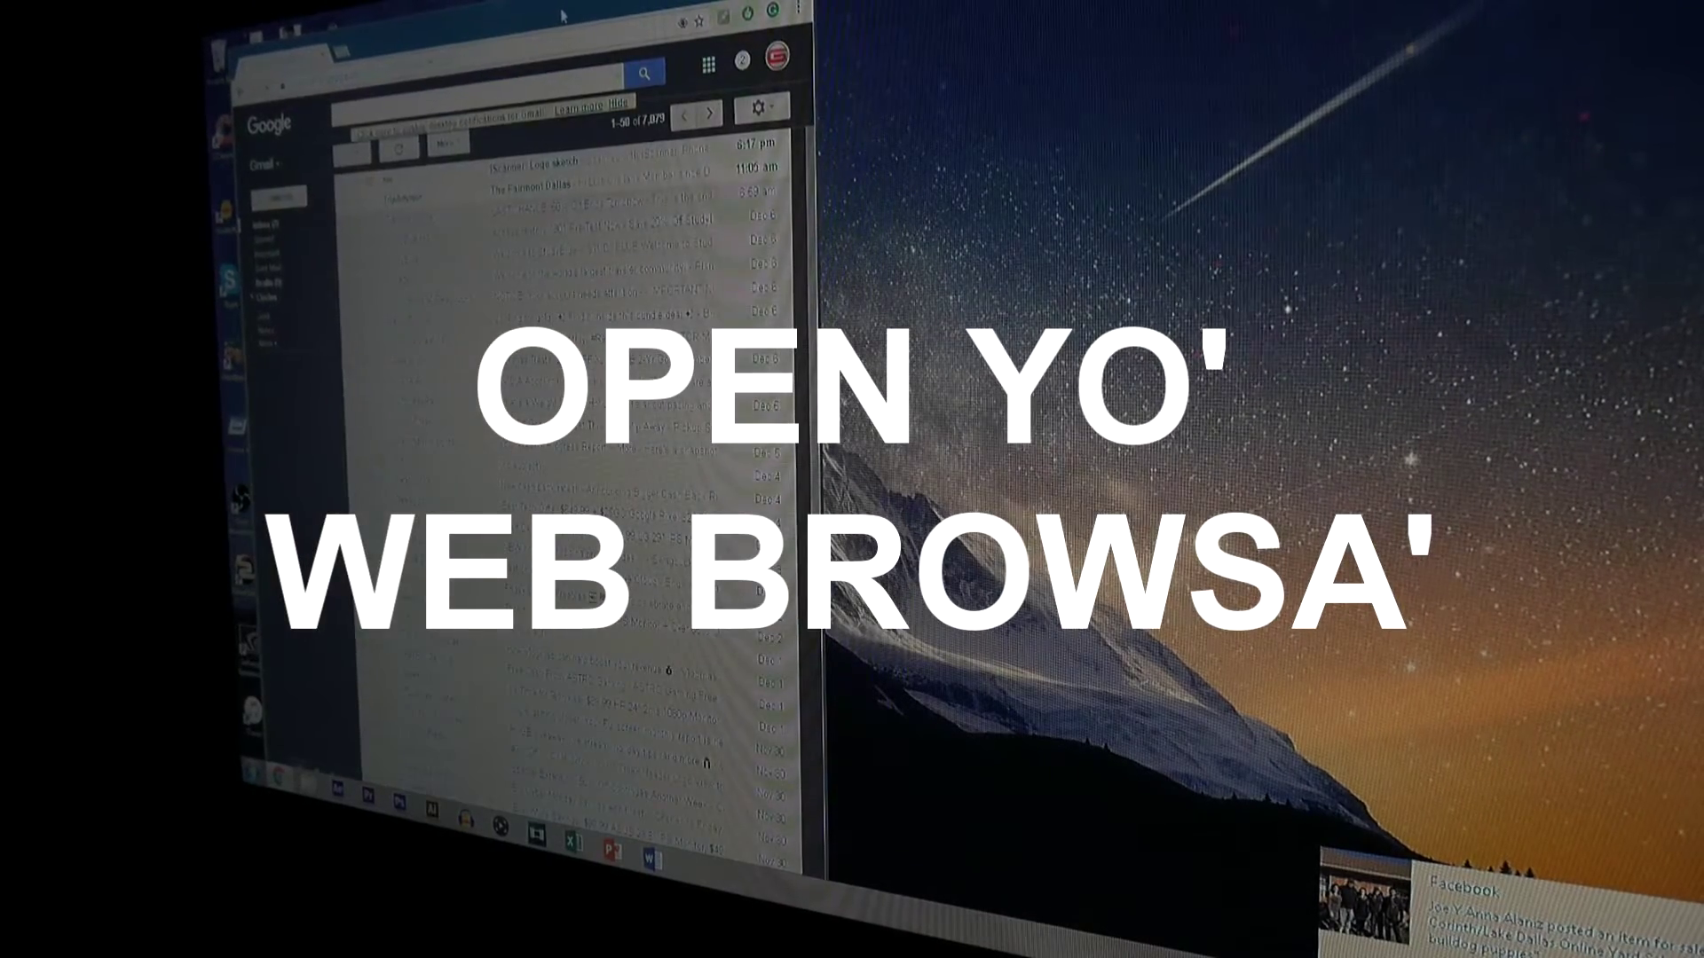
pyautogui.click(531, 163)
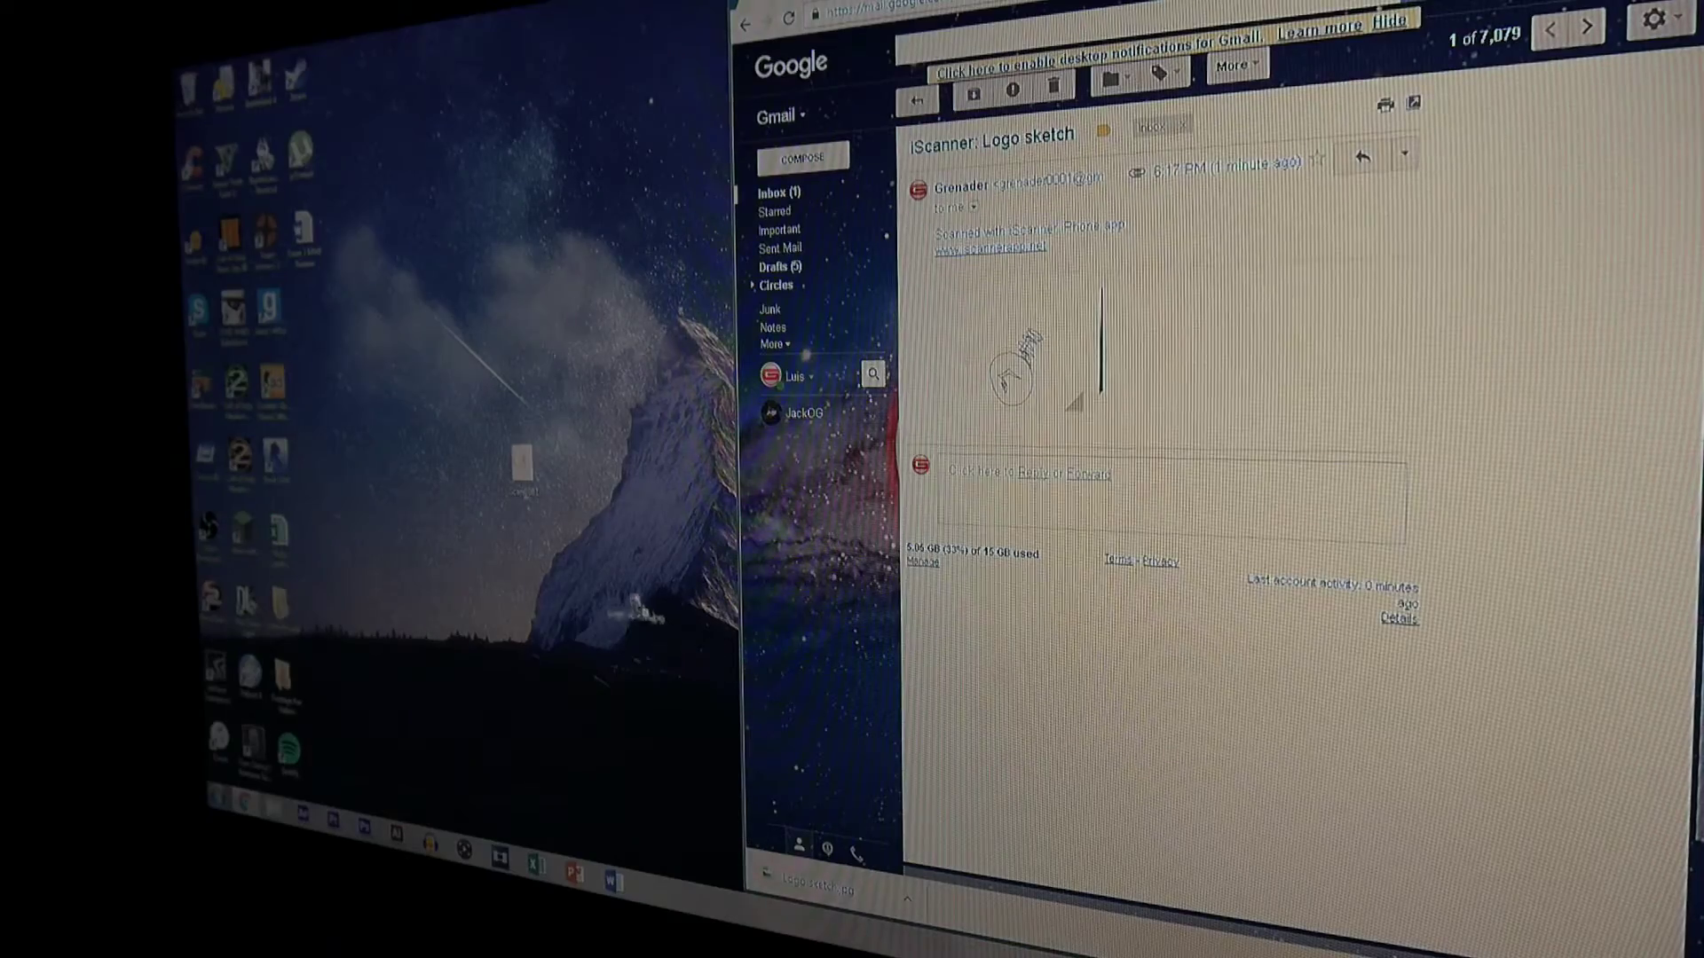
pyautogui.moveTo(637, 612); pyautogui.dragTo(568, 384)
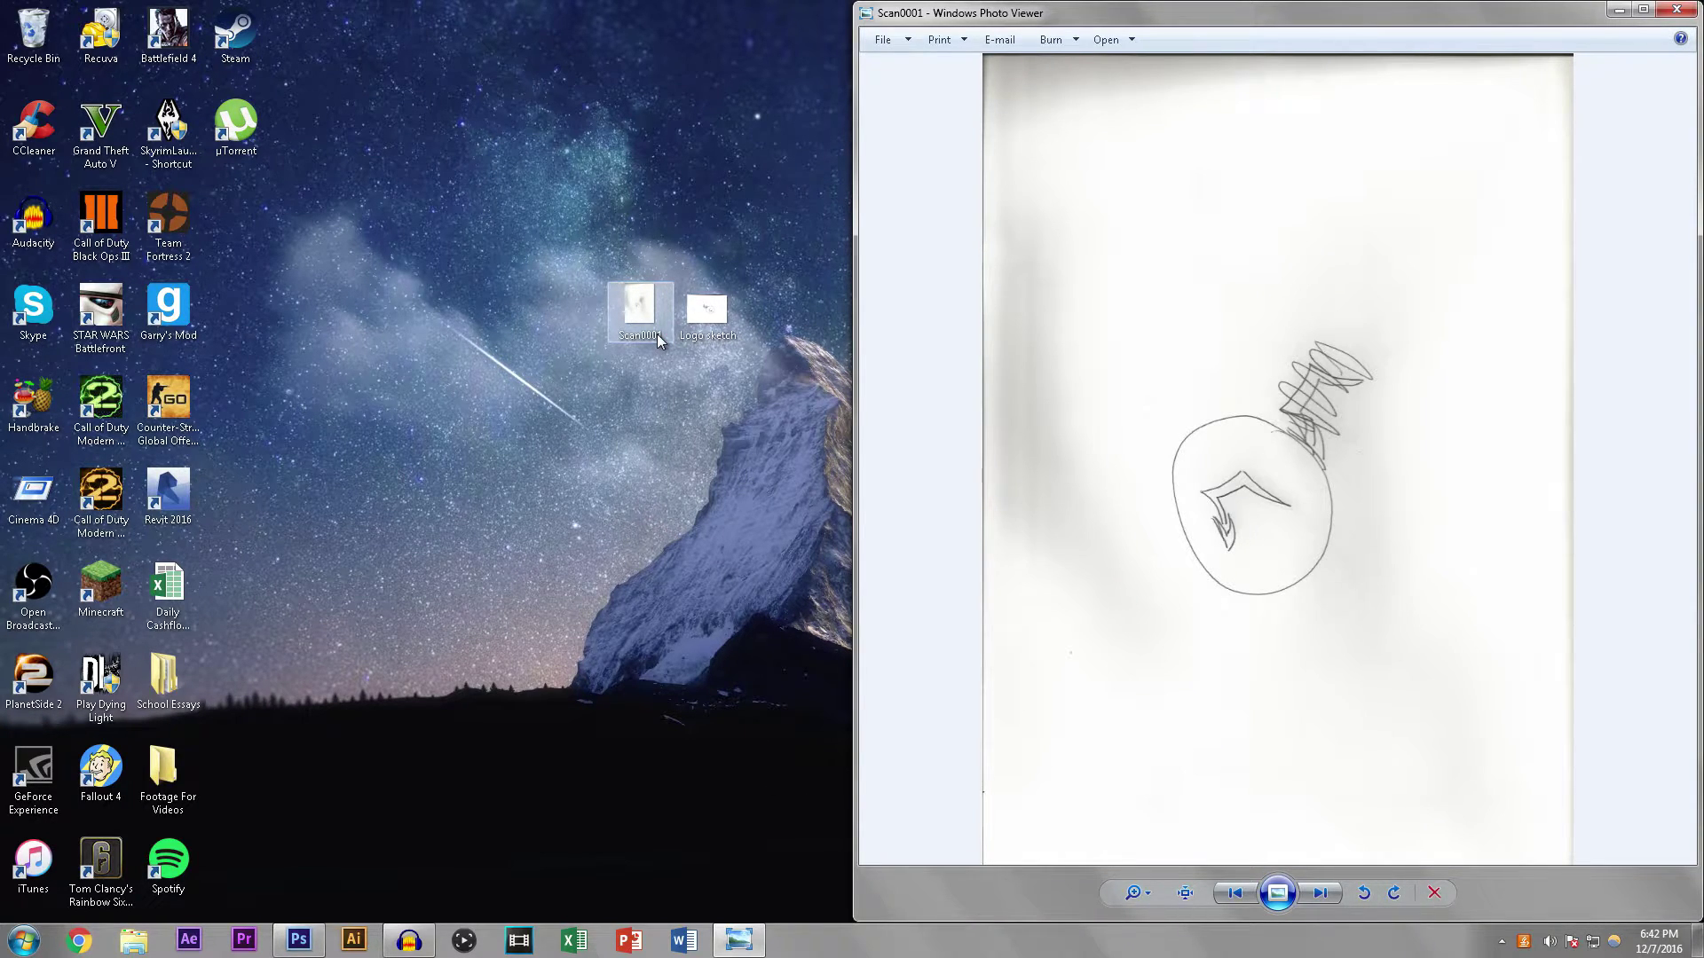
# Step: View the Logo sketch image alongside Scan0001 in Windows Photo Viewer, and close the viewer
pyautogui.press('Left')
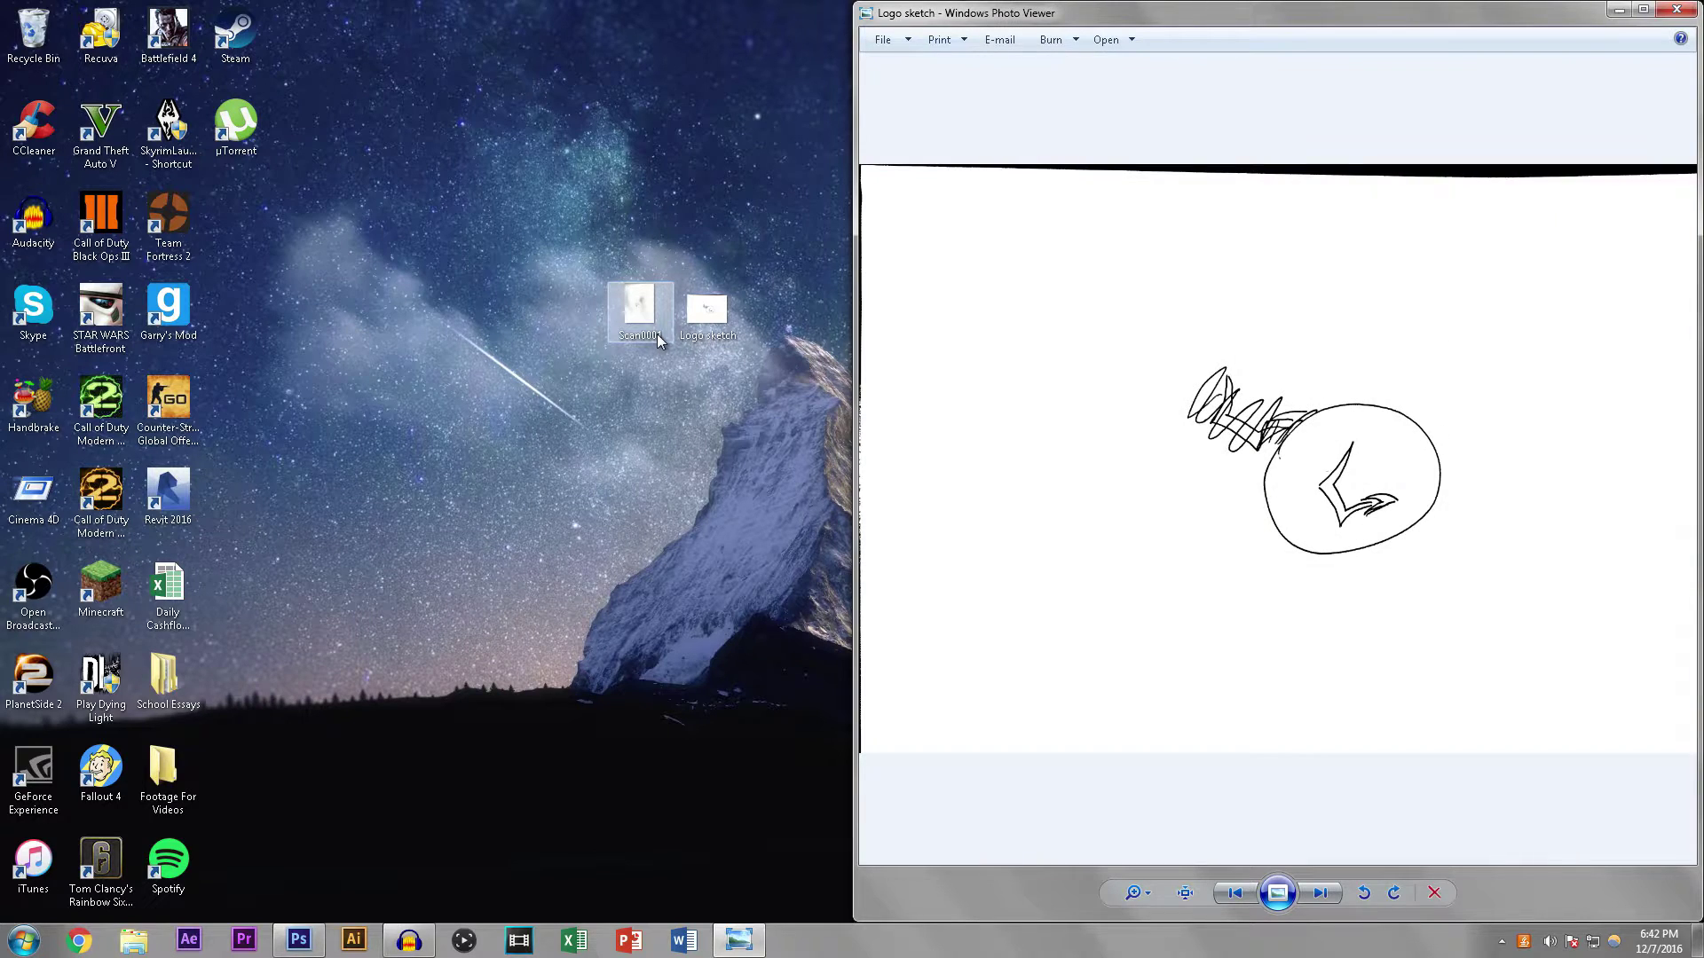
pyautogui.click(1679, 10)
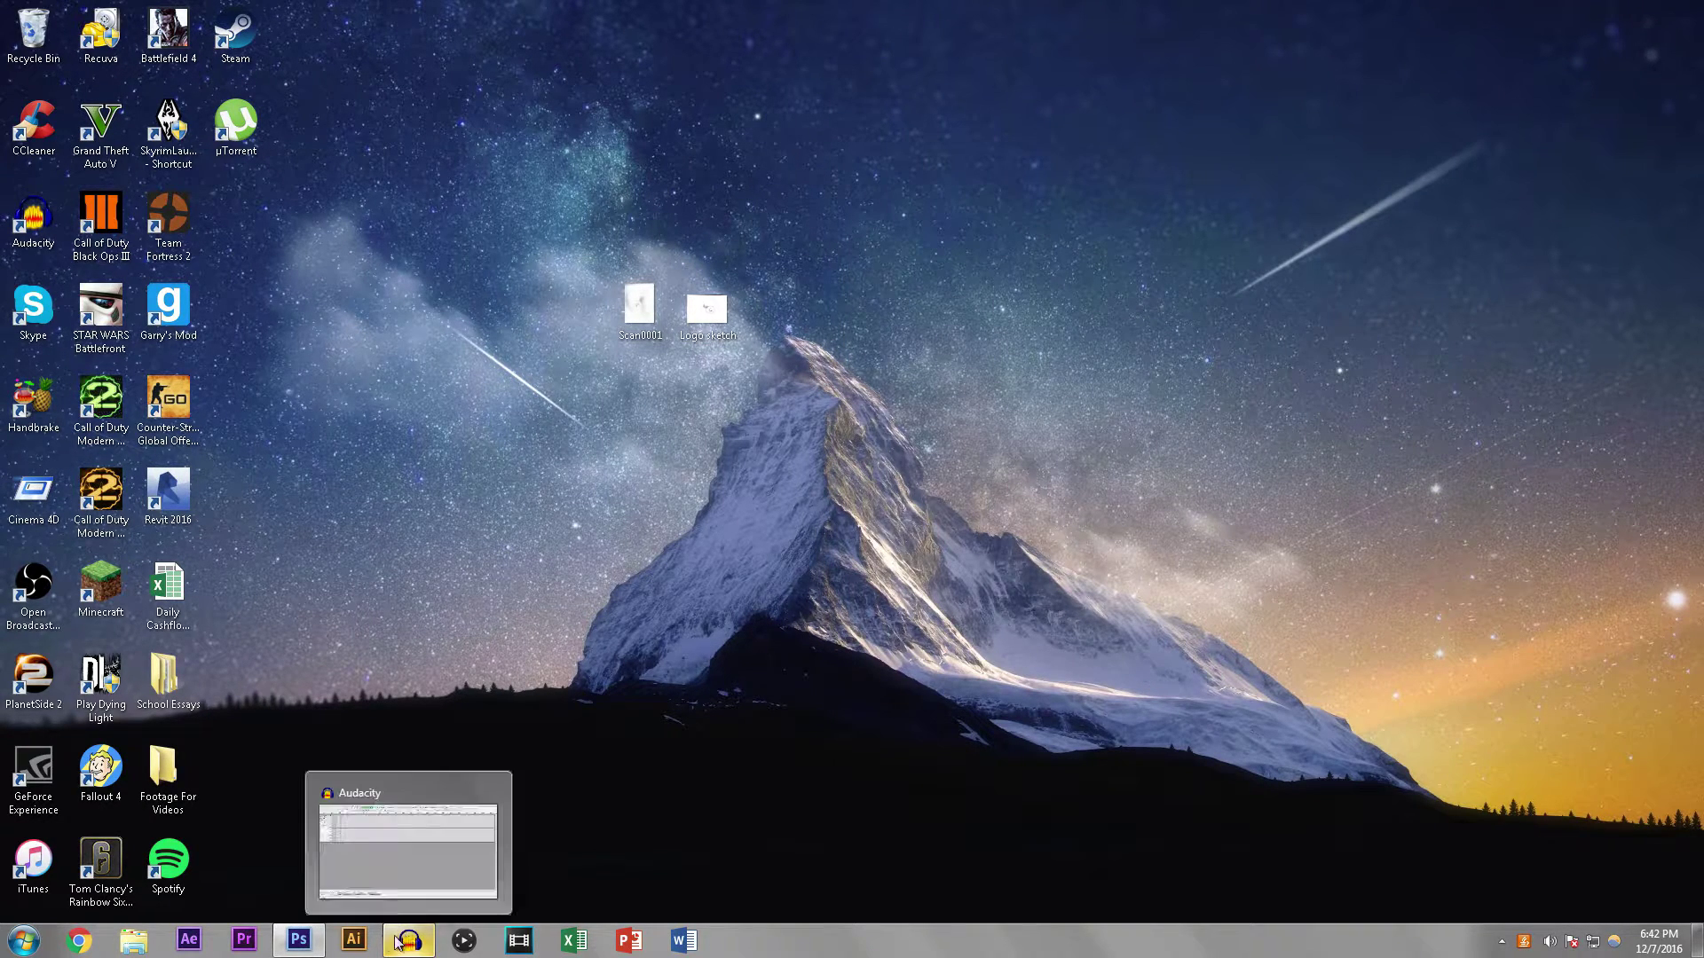
# Step: Switch to Photoshop and create a new 800 × 800 pixel document at 72 pixels/inch, RGB colour, with a white background
pyautogui.click(298, 939)
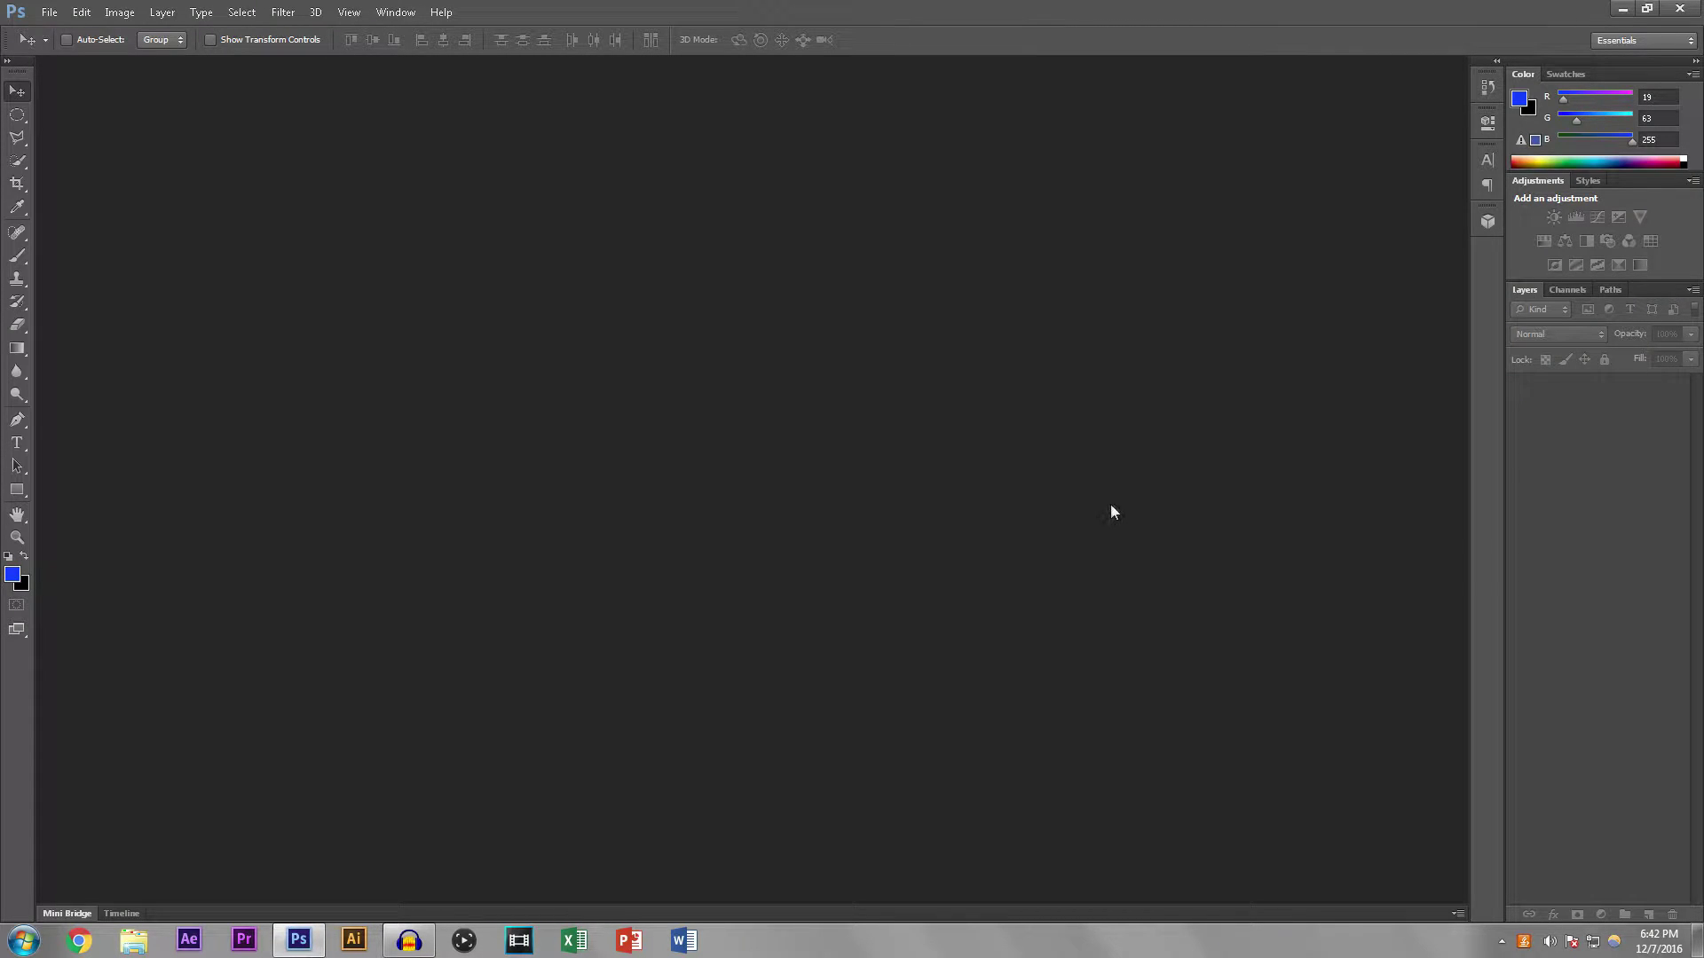
pyautogui.click(51, 12)
pyautogui.click(53, 14)
pyautogui.click(53, 16)
pyautogui.click(60, 33)
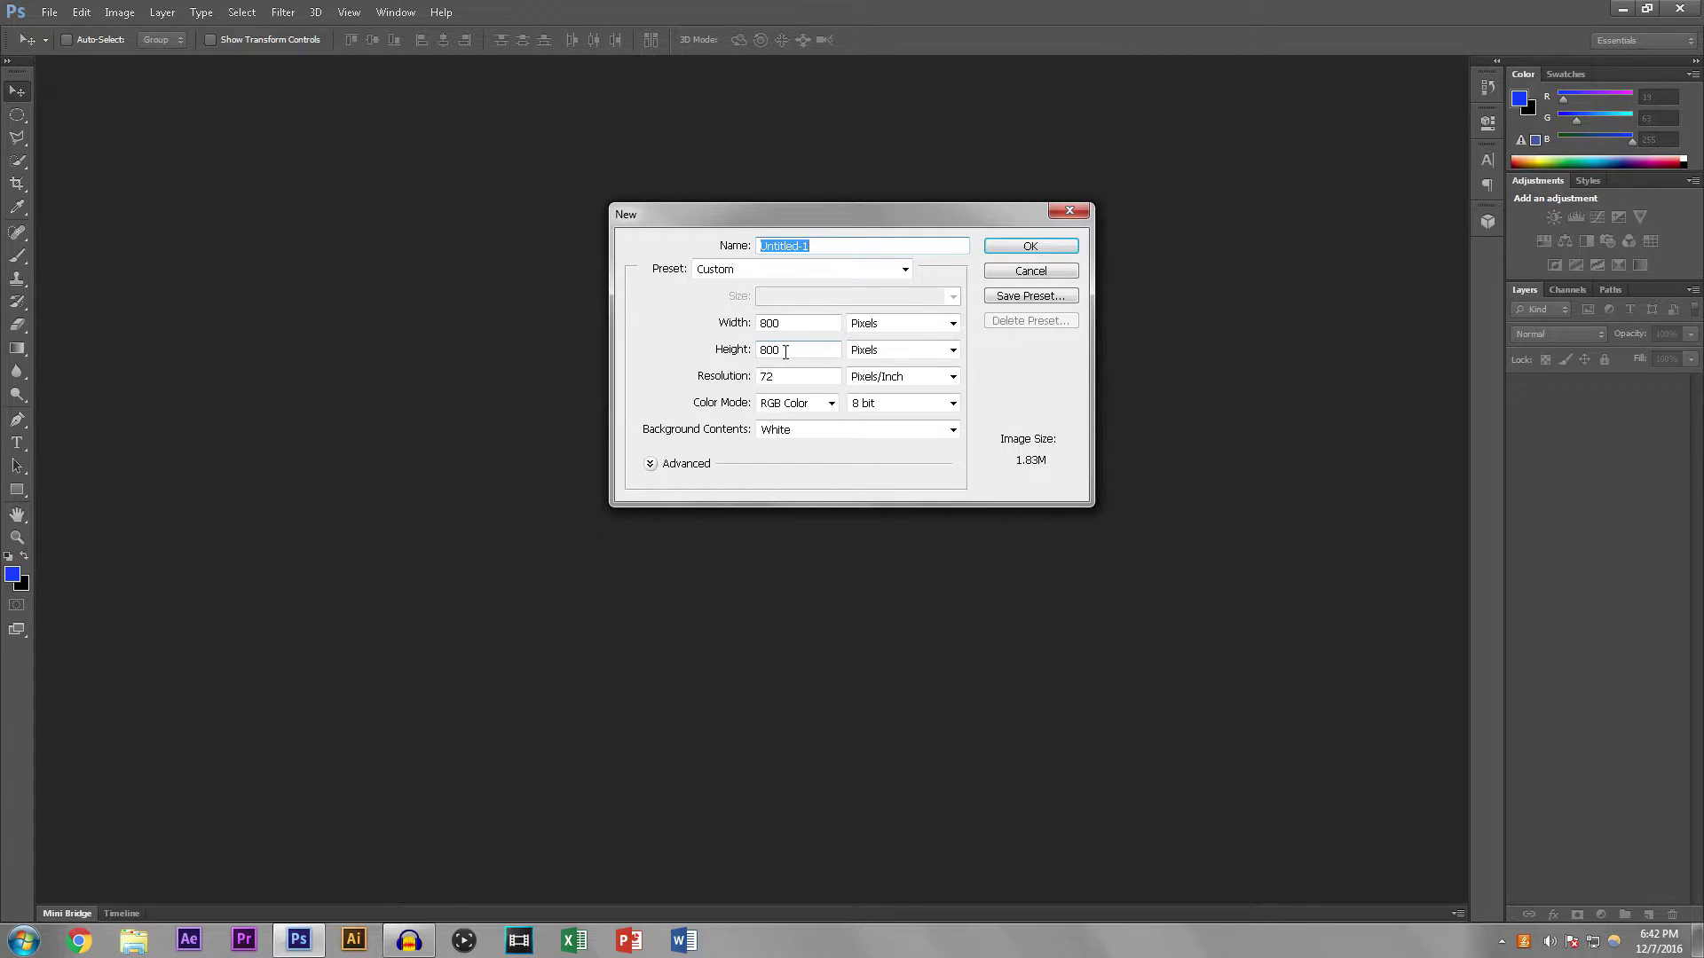
pyautogui.click(1020, 257)
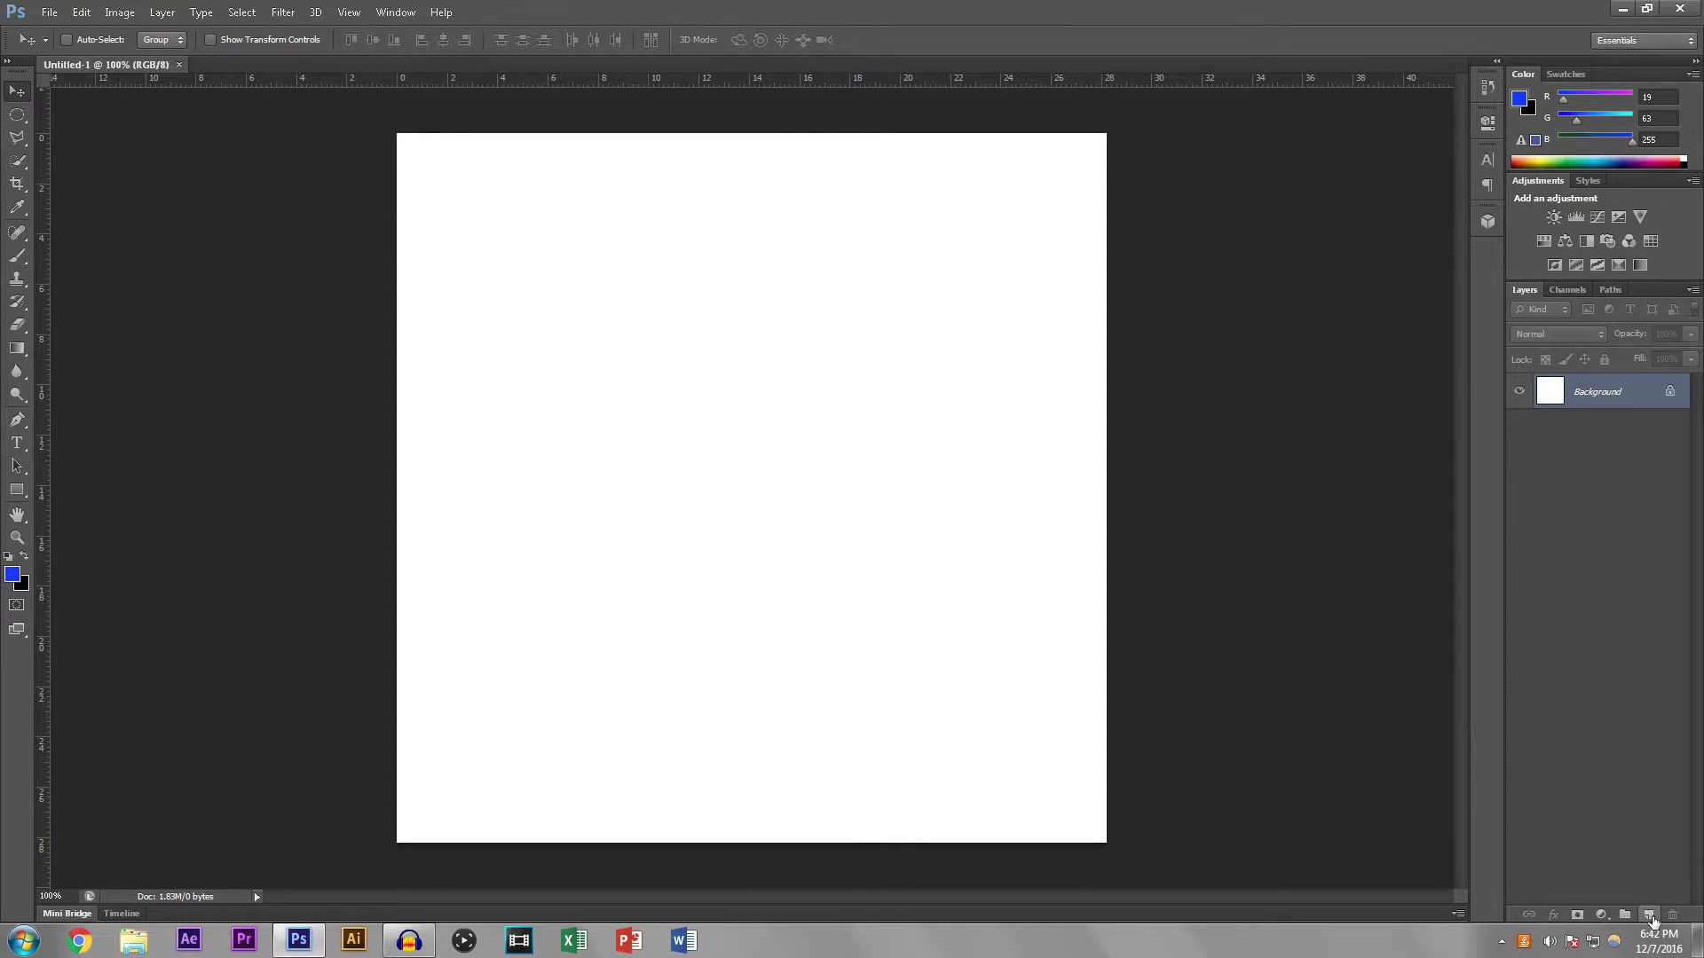
# Step: Add a new layer and place the Logo sketch image from the desktop into the document
pyautogui.click(1649, 917)
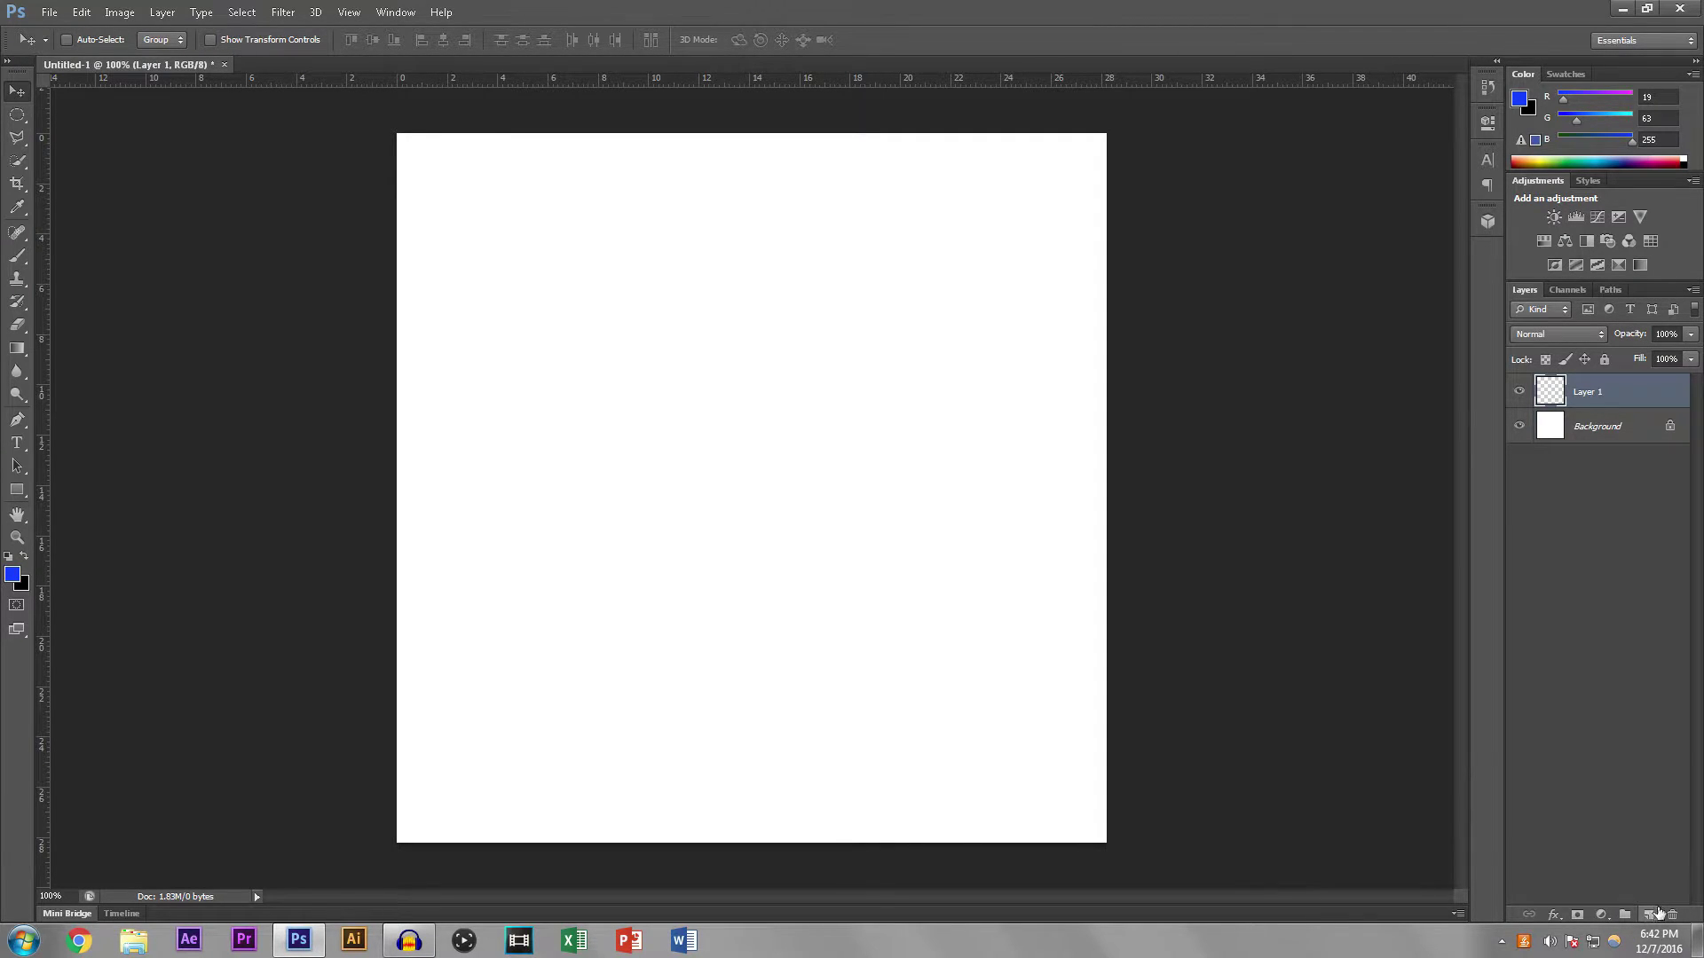
pyautogui.click(39, 12)
pyautogui.click(89, 296)
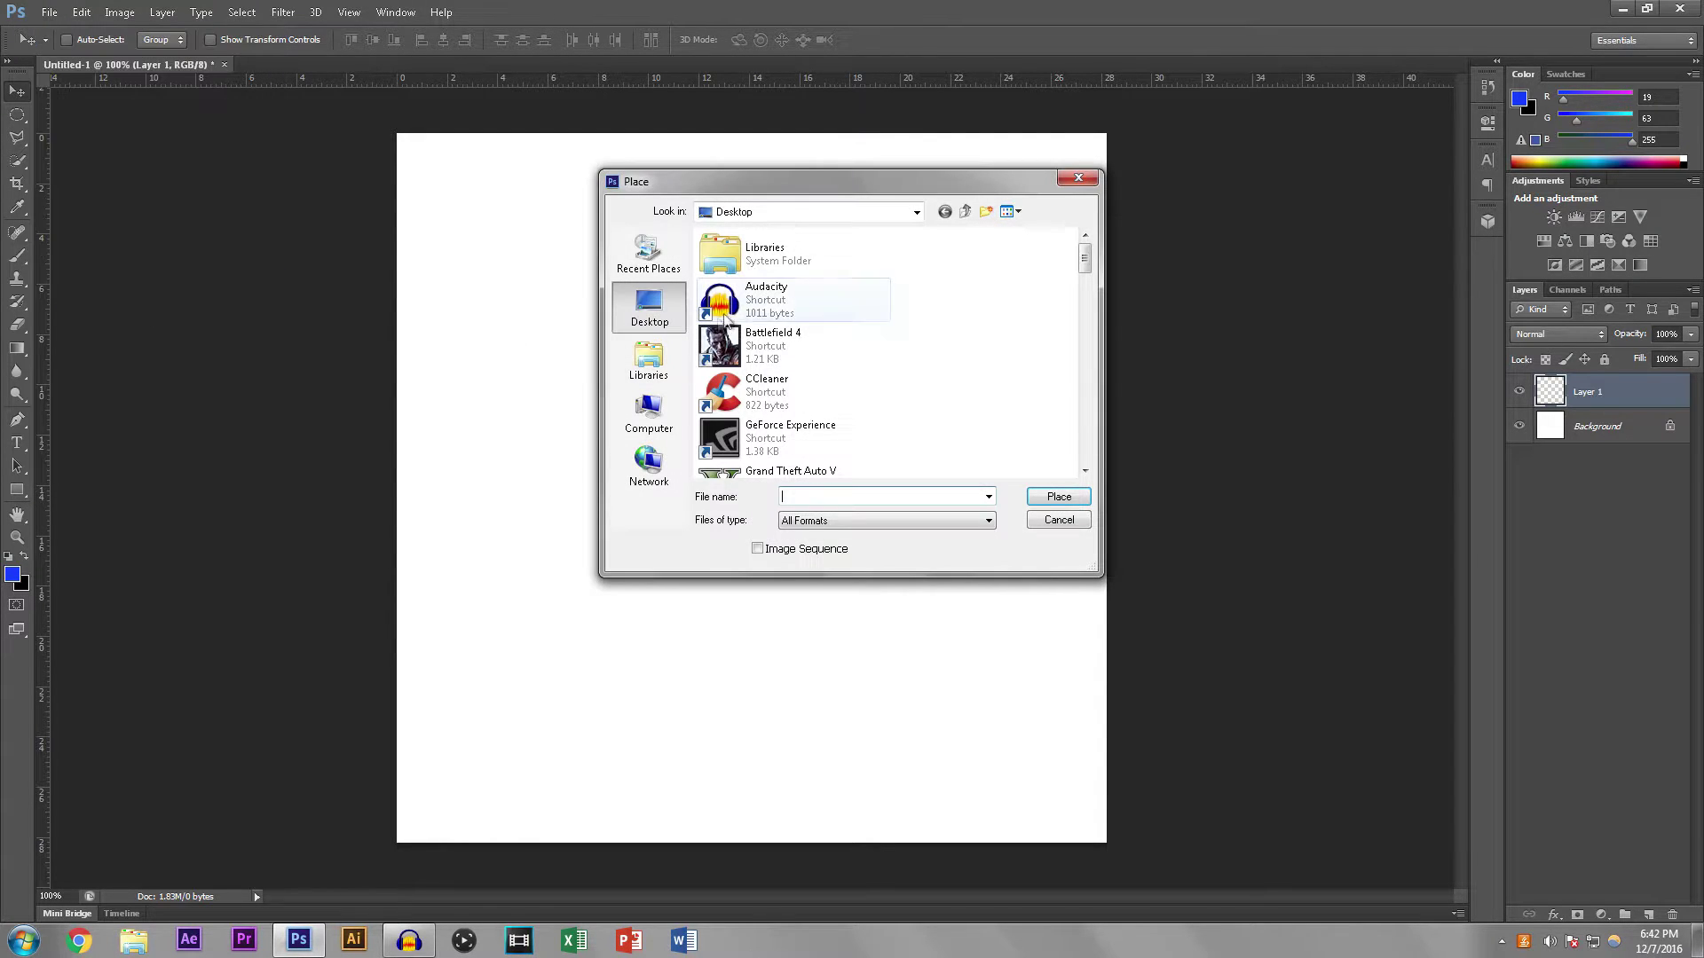
pyautogui.moveTo(1084, 259); pyautogui.dragTo(1085, 383)
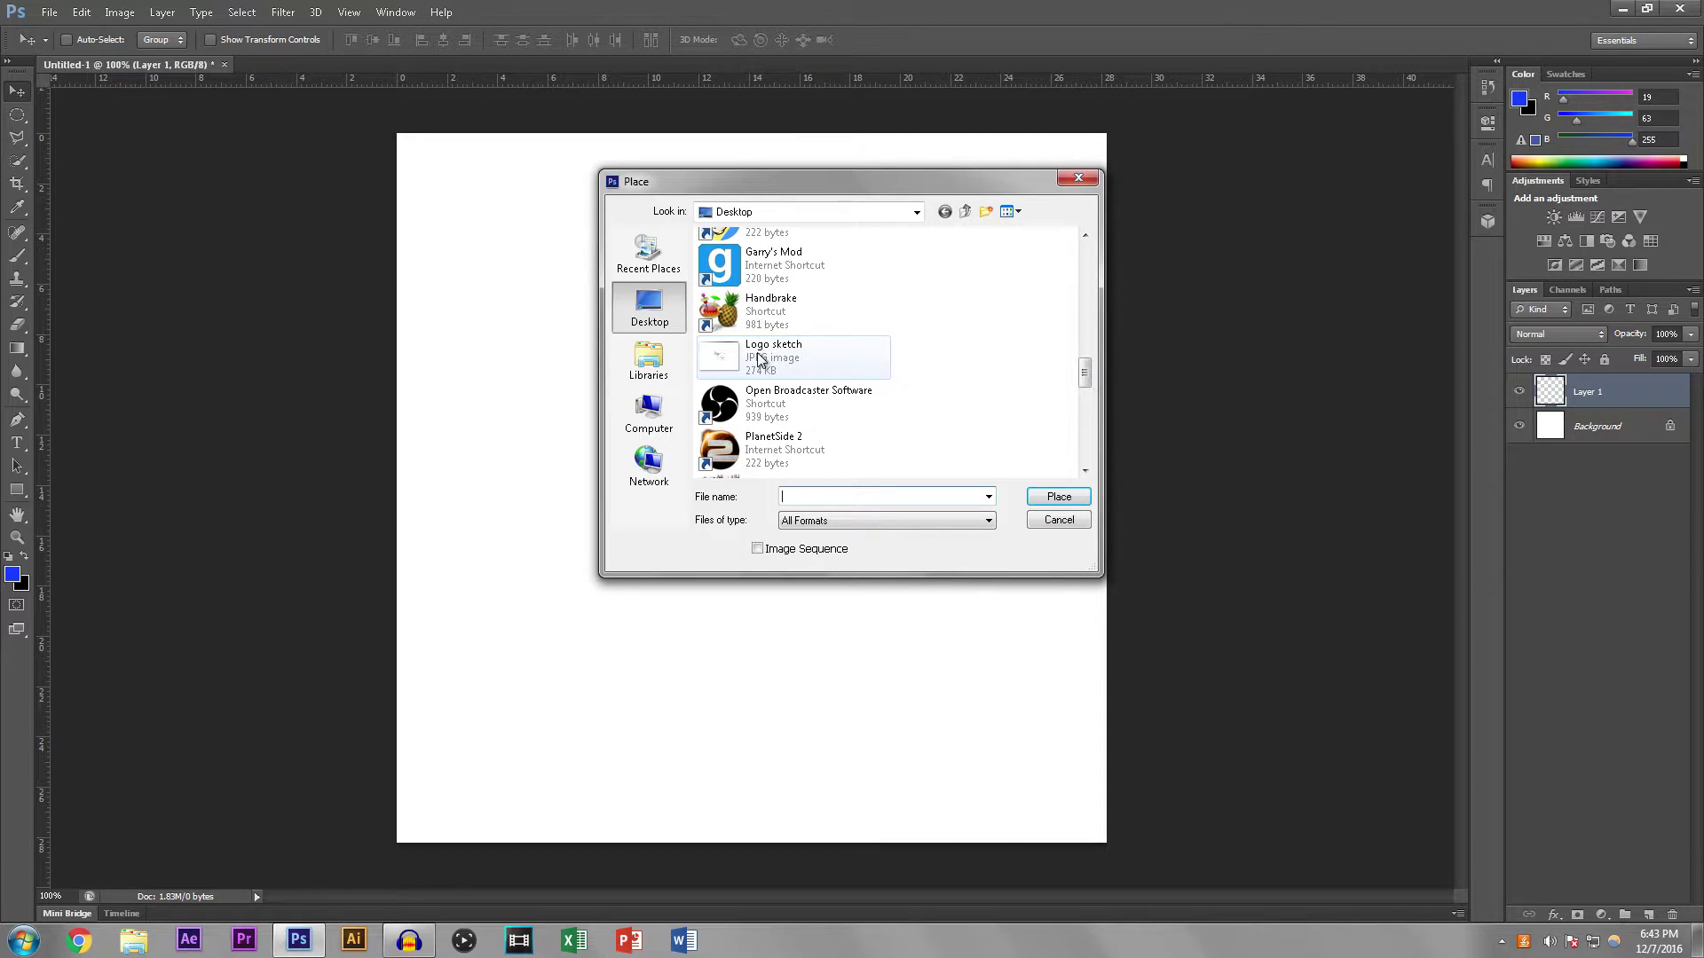
pyautogui.click(760, 359)
pyautogui.click(1056, 496)
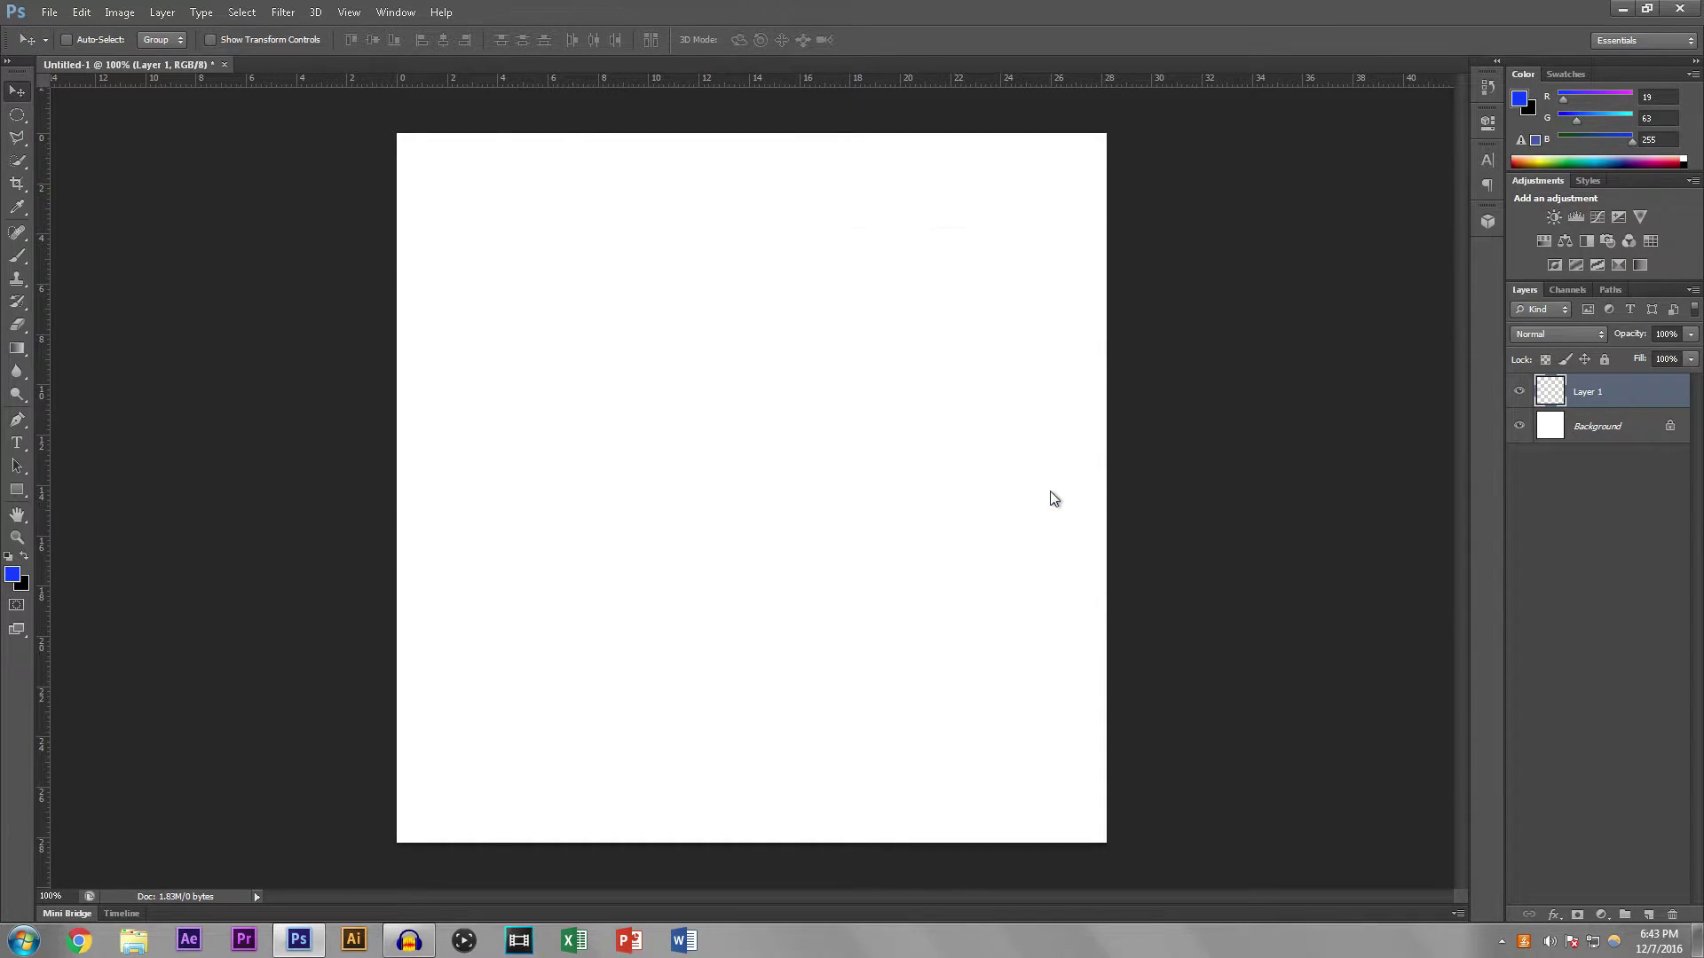
# Step: Rotate the placed sketch to -90°, scale it to about 66.6%, and move its circle near the canvas centre
pyautogui.moveTo(1022, 139)
pyautogui.mouseDown()
pyautogui.moveTo(928, 110)
pyautogui.moveTo(464, 311)
pyautogui.moveTo(290, 167)
pyautogui.moveTo(49, 40)
pyautogui.mouseUp()
pyautogui.hotkey('ctrl', '-')
pyautogui.hotkey('ctrl', '-')
pyautogui.hotkey('ctrl', '-')
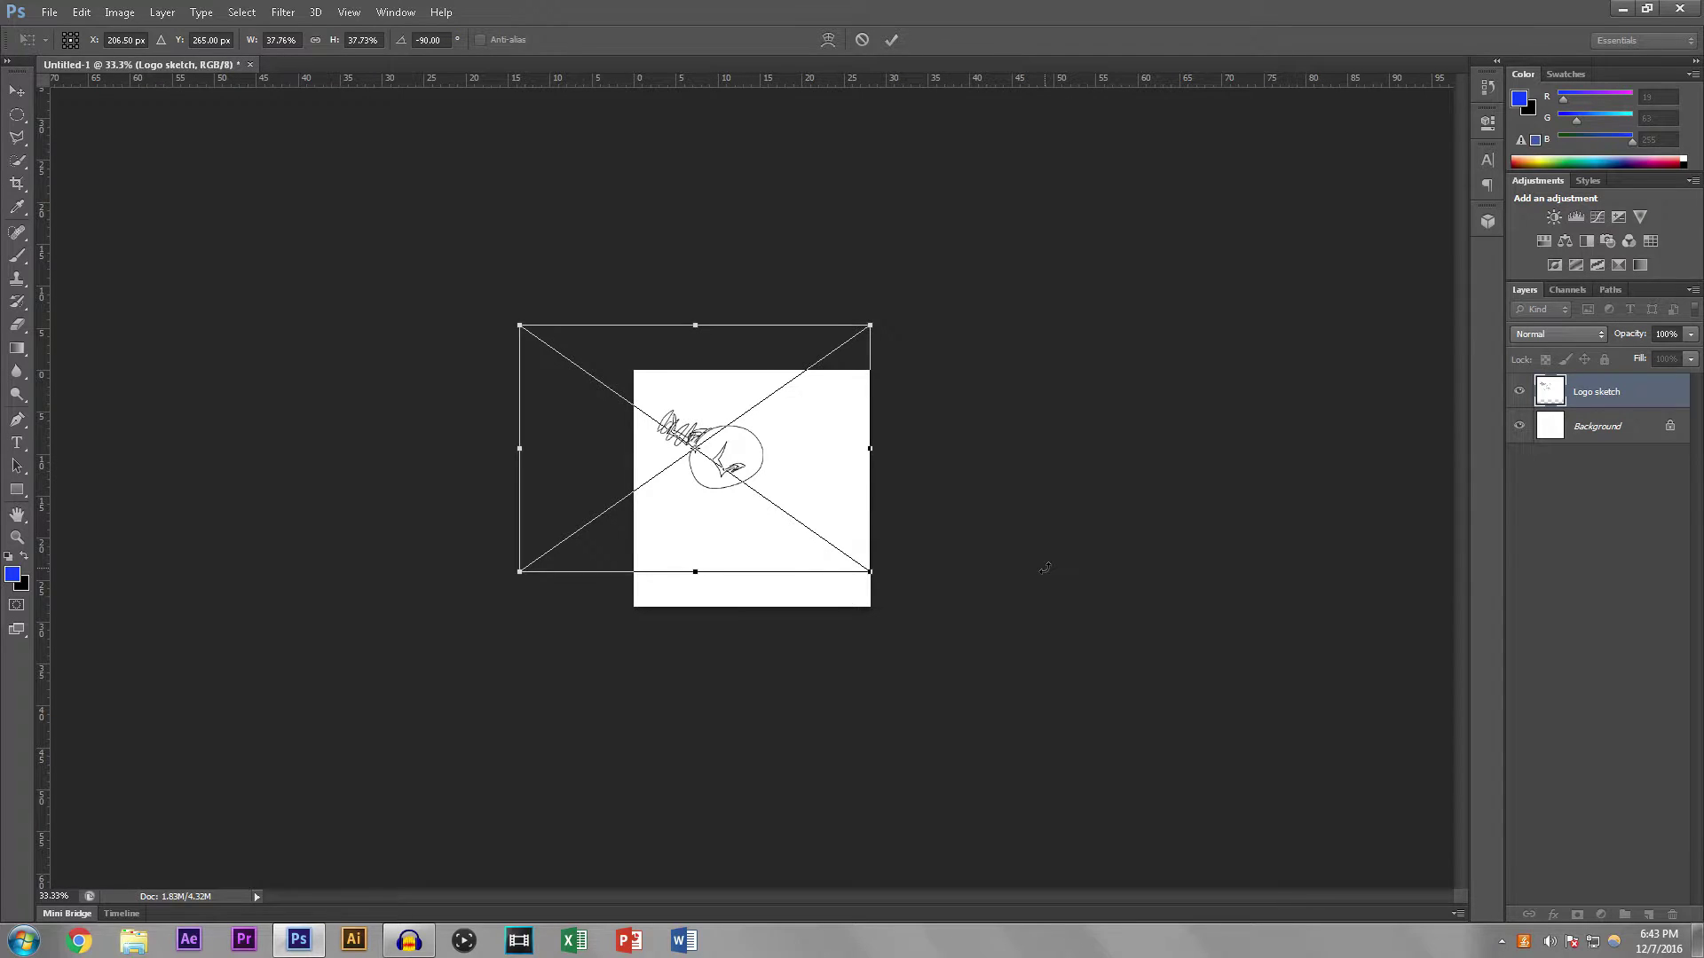
pyautogui.moveTo(872, 572)
pyautogui.mouseDown()
pyautogui.moveTo(1125, 780)
pyautogui.moveTo(951, 578)
pyautogui.moveTo(941, 524)
pyautogui.moveTo(931, 550)
pyautogui.mouseUp()
pyautogui.press('Return')
pyautogui.moveTo(775, 504); pyautogui.dragTo(758, 527)
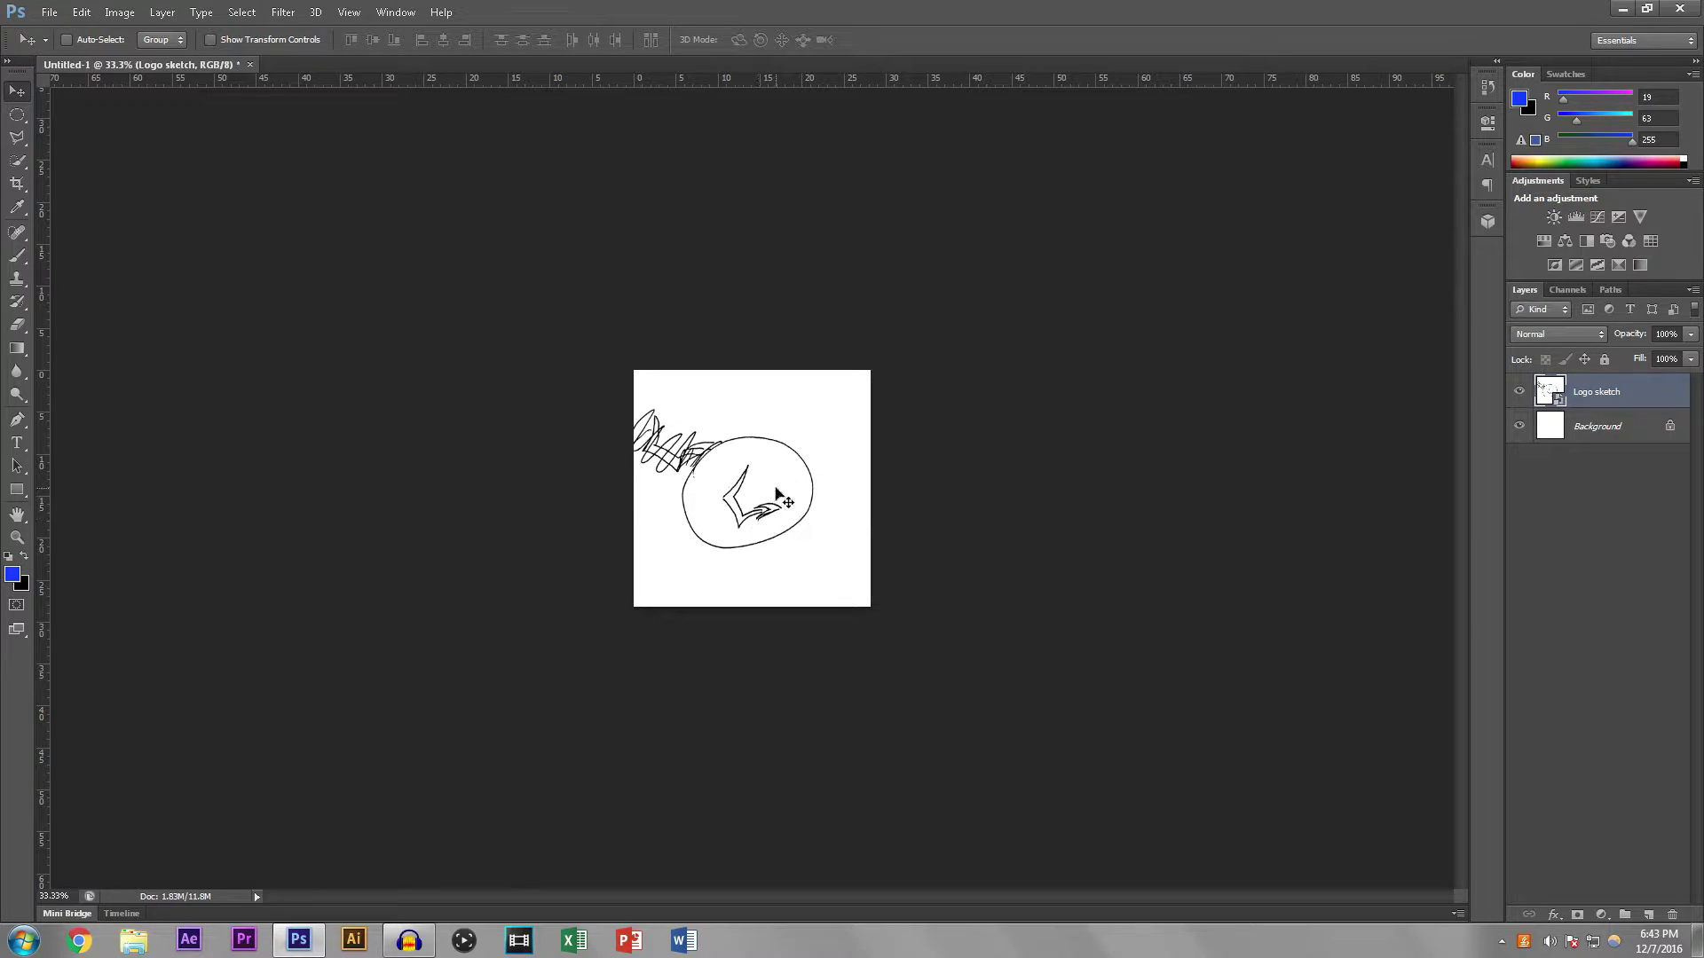
# Step: Enlarge and reposition the sketch with Free Transform until the inner mark fills the canvas and the surrounding circle is almost entirely outside
pyautogui.scroll(-1, 778, 494)
pyautogui.scroll(3, 778, 493)
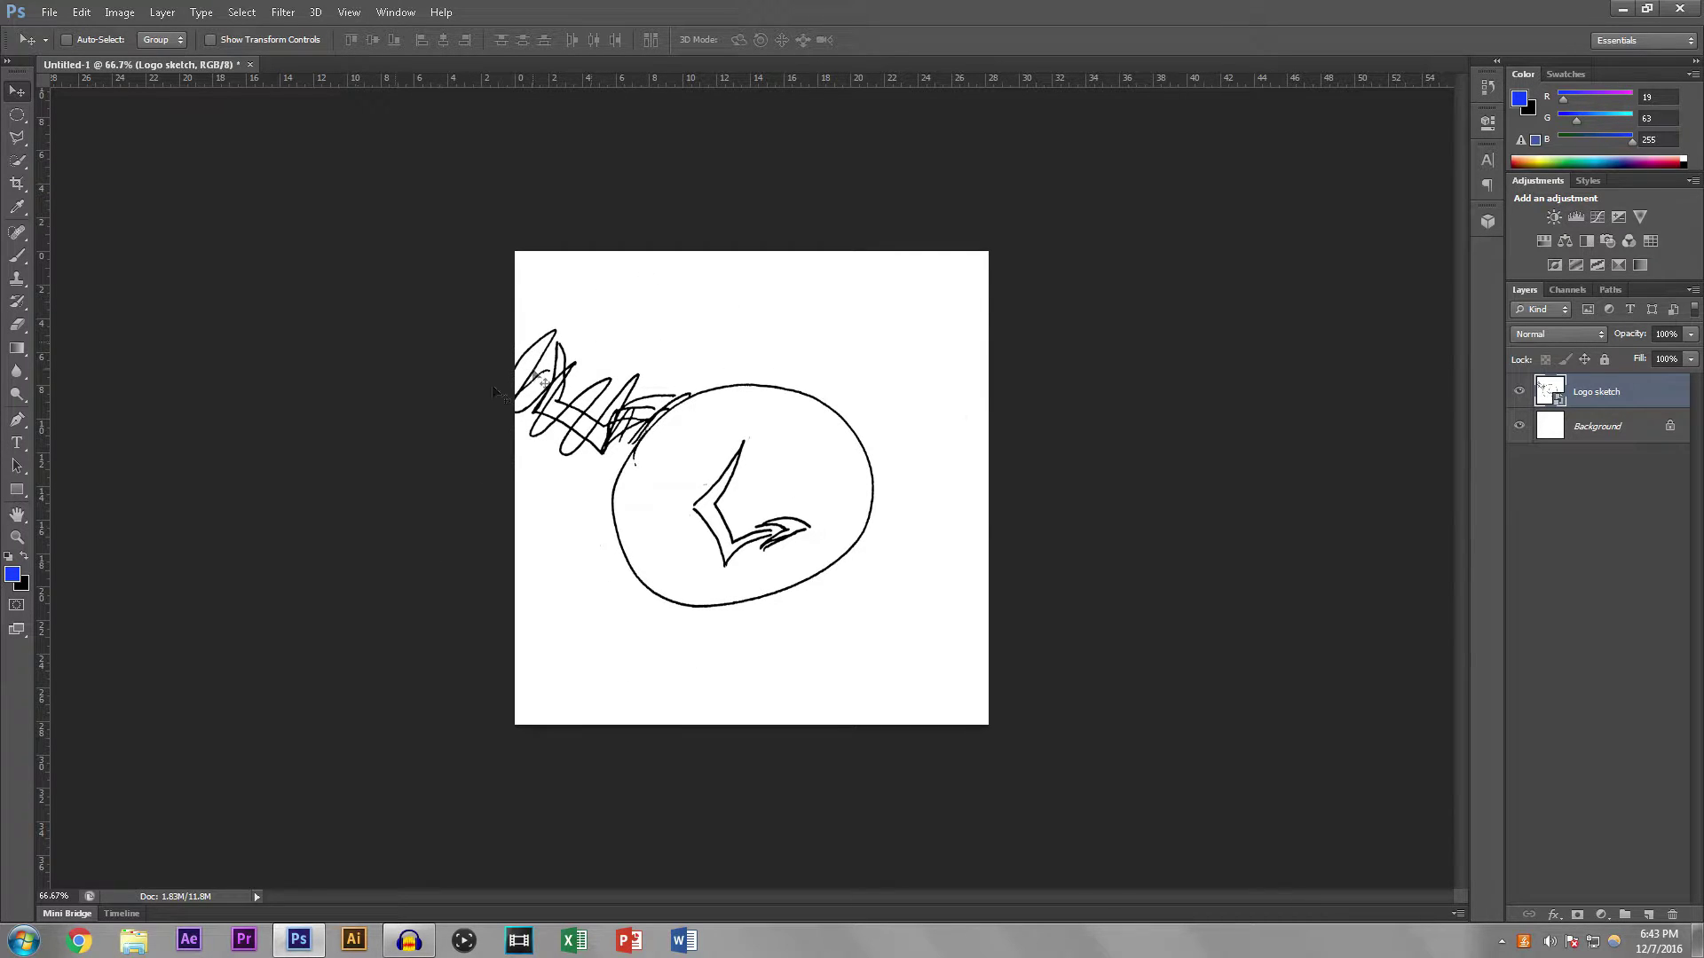
pyautogui.scroll(-3, 787, 466)
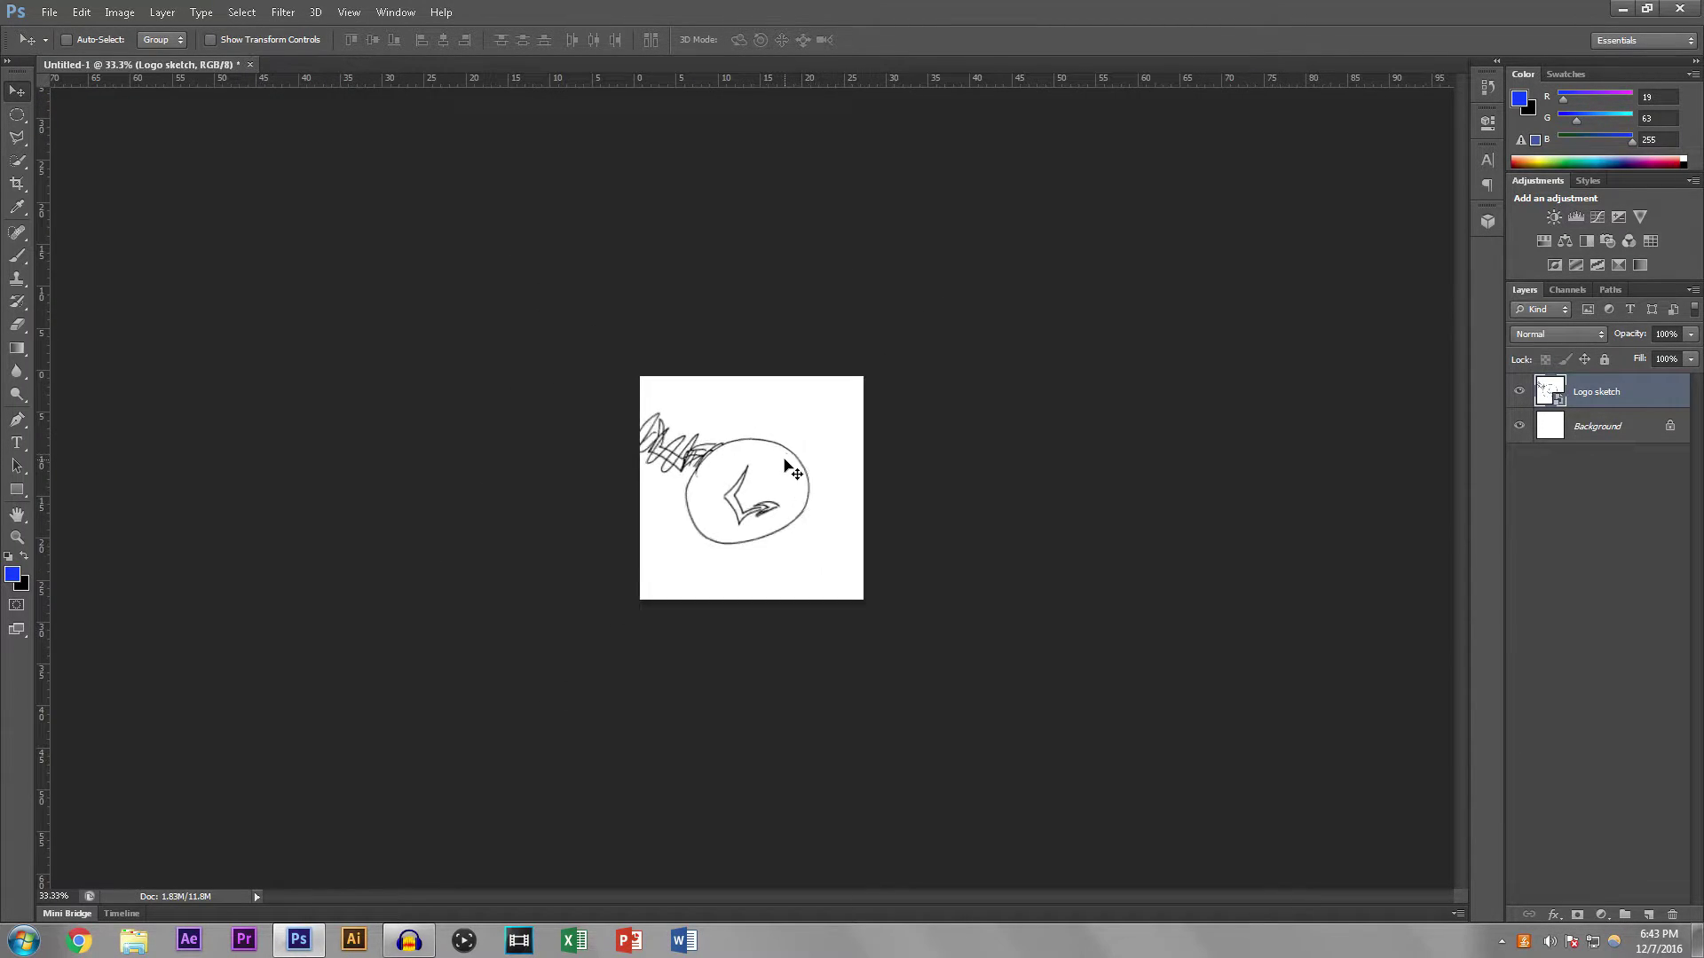
pyautogui.hotkey('ctrl', 't')
pyautogui.scroll(-1, 786, 463)
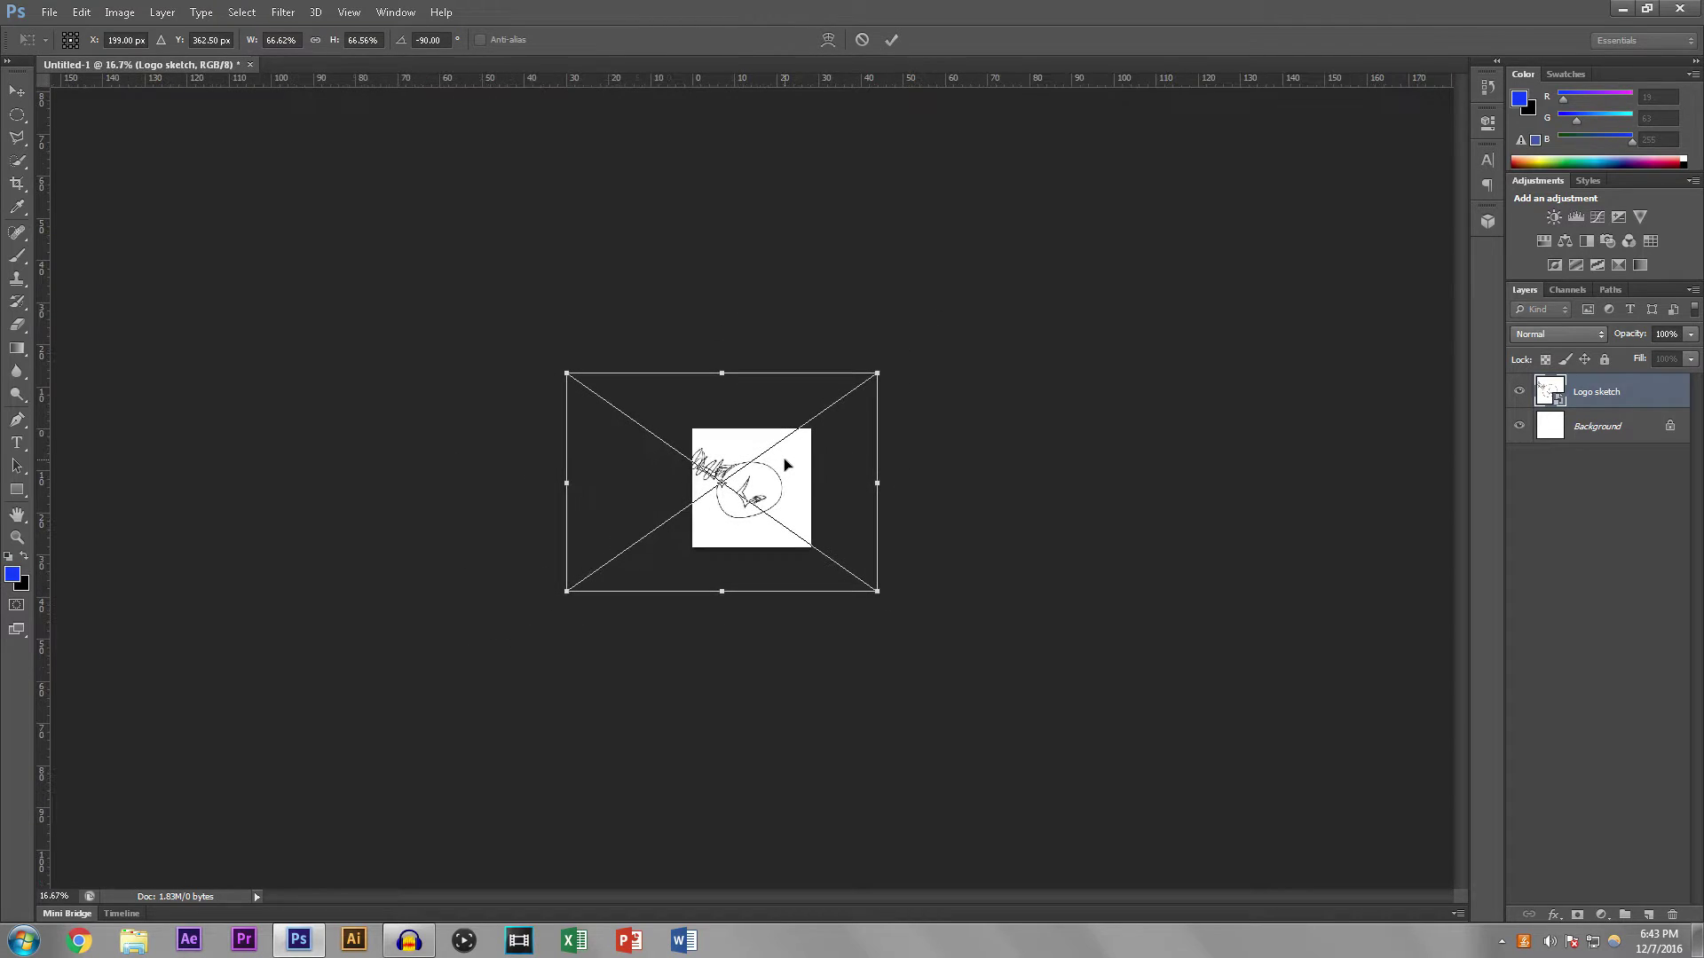
pyautogui.moveTo(569, 369); pyautogui.dragTo(223, 208)
pyautogui.moveTo(514, 337); pyautogui.dragTo(635, 431)
pyautogui.moveTo(376, 252); pyautogui.dragTo(409, 304)
pyautogui.moveTo(269, 178); pyautogui.dragTo(144, 83)
pyautogui.moveTo(221, 192); pyautogui.dragTo(282, 238)
pyautogui.moveTo(202, 140); pyautogui.dragTo(154, 100)
pyautogui.moveTo(224, 183); pyautogui.dragTo(242, 209)
pyautogui.moveTo(176, 114); pyautogui.dragTo(159, 102)
pyautogui.moveTo(250, 195); pyautogui.dragTo(263, 202)
pyautogui.press('Return')
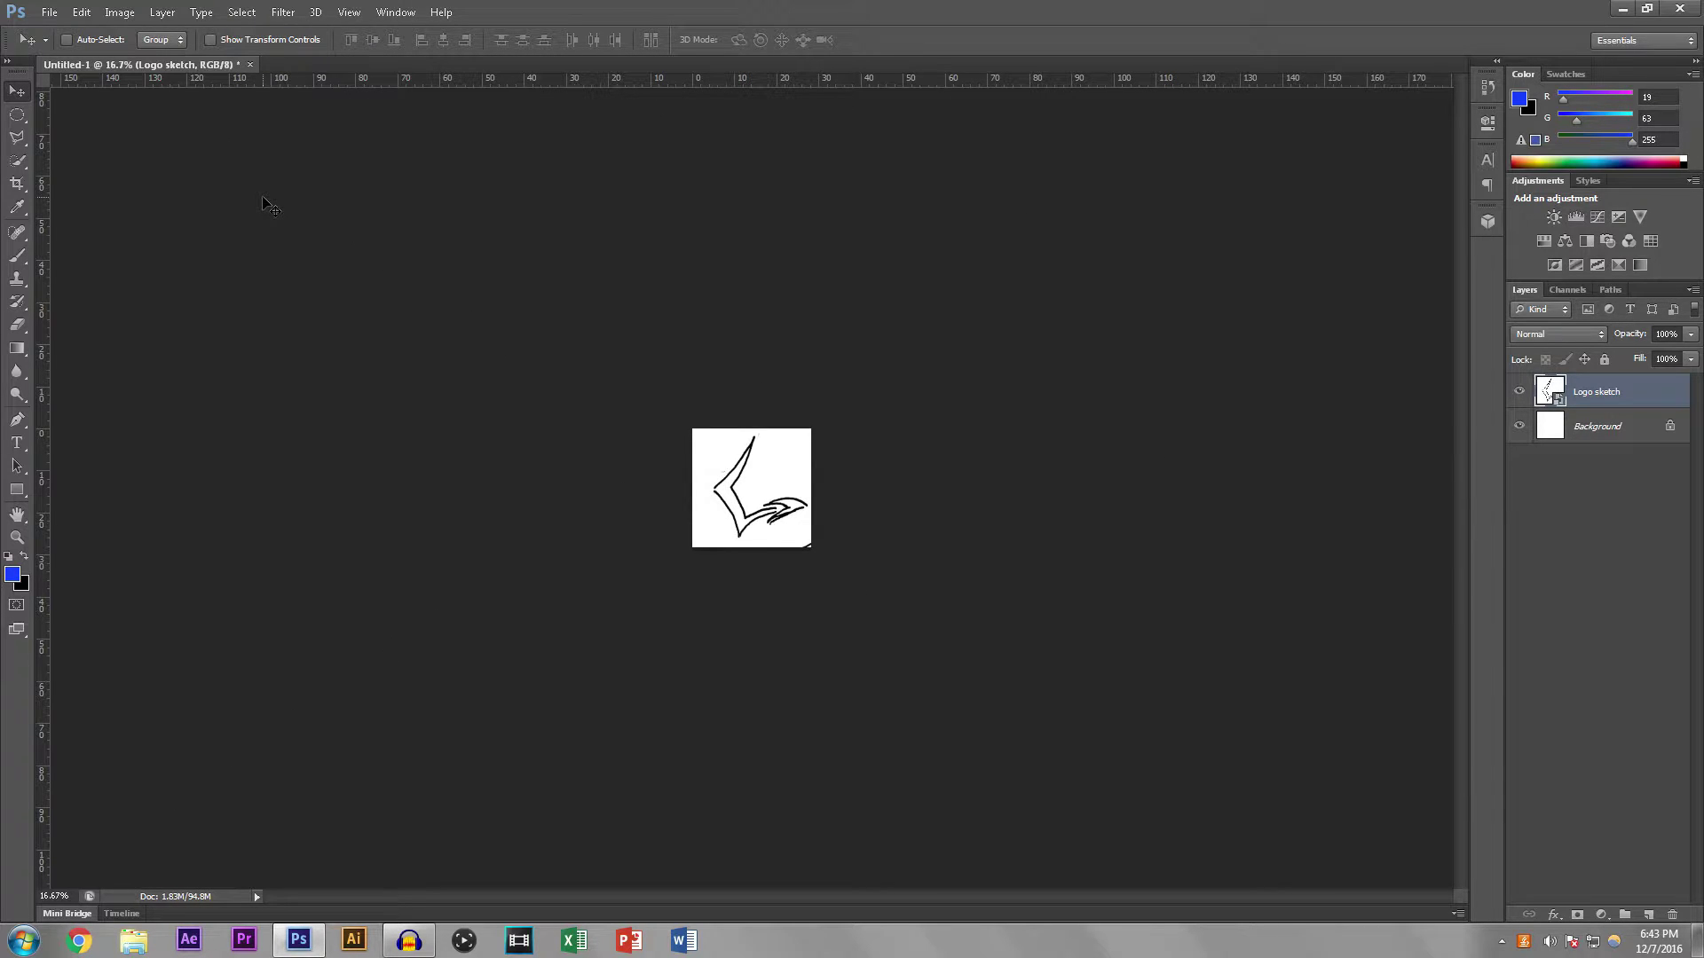
# Step: Move the enlarged sketch slightly left and up to balance the mark on the canvas
pyautogui.hotkey('ctrl', '+')
pyautogui.hotkey('ctrl', '+')
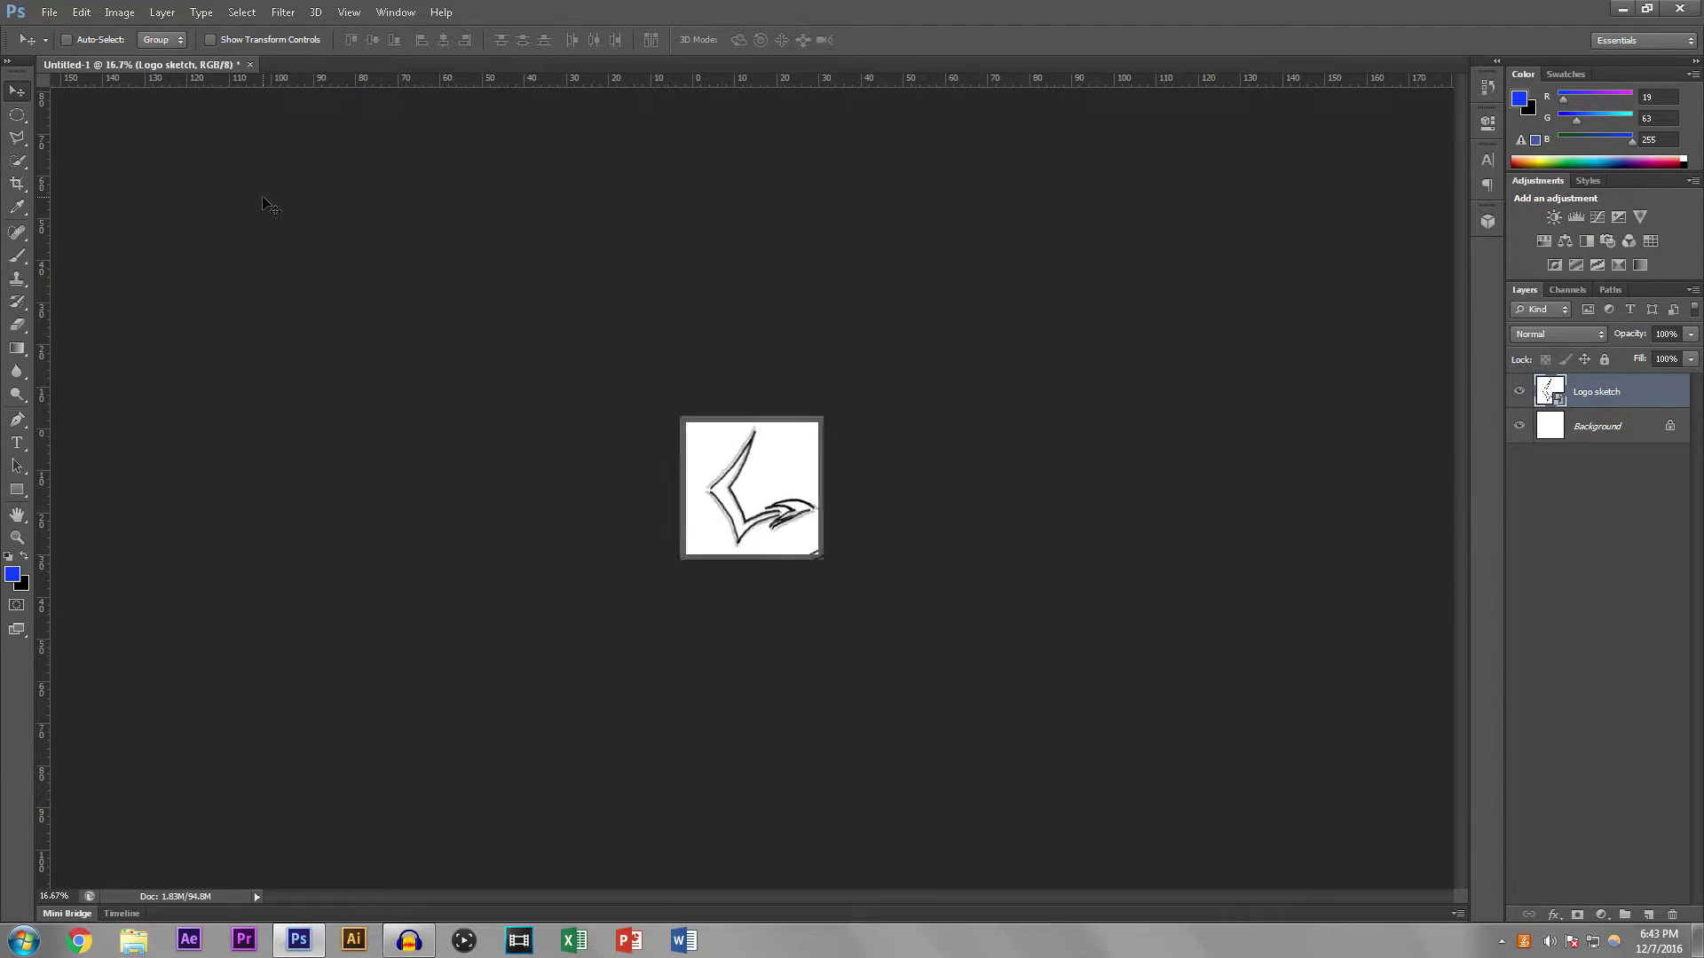
pyautogui.hotkey('ctrl', '+')
pyautogui.hotkey('ctrl', '+')
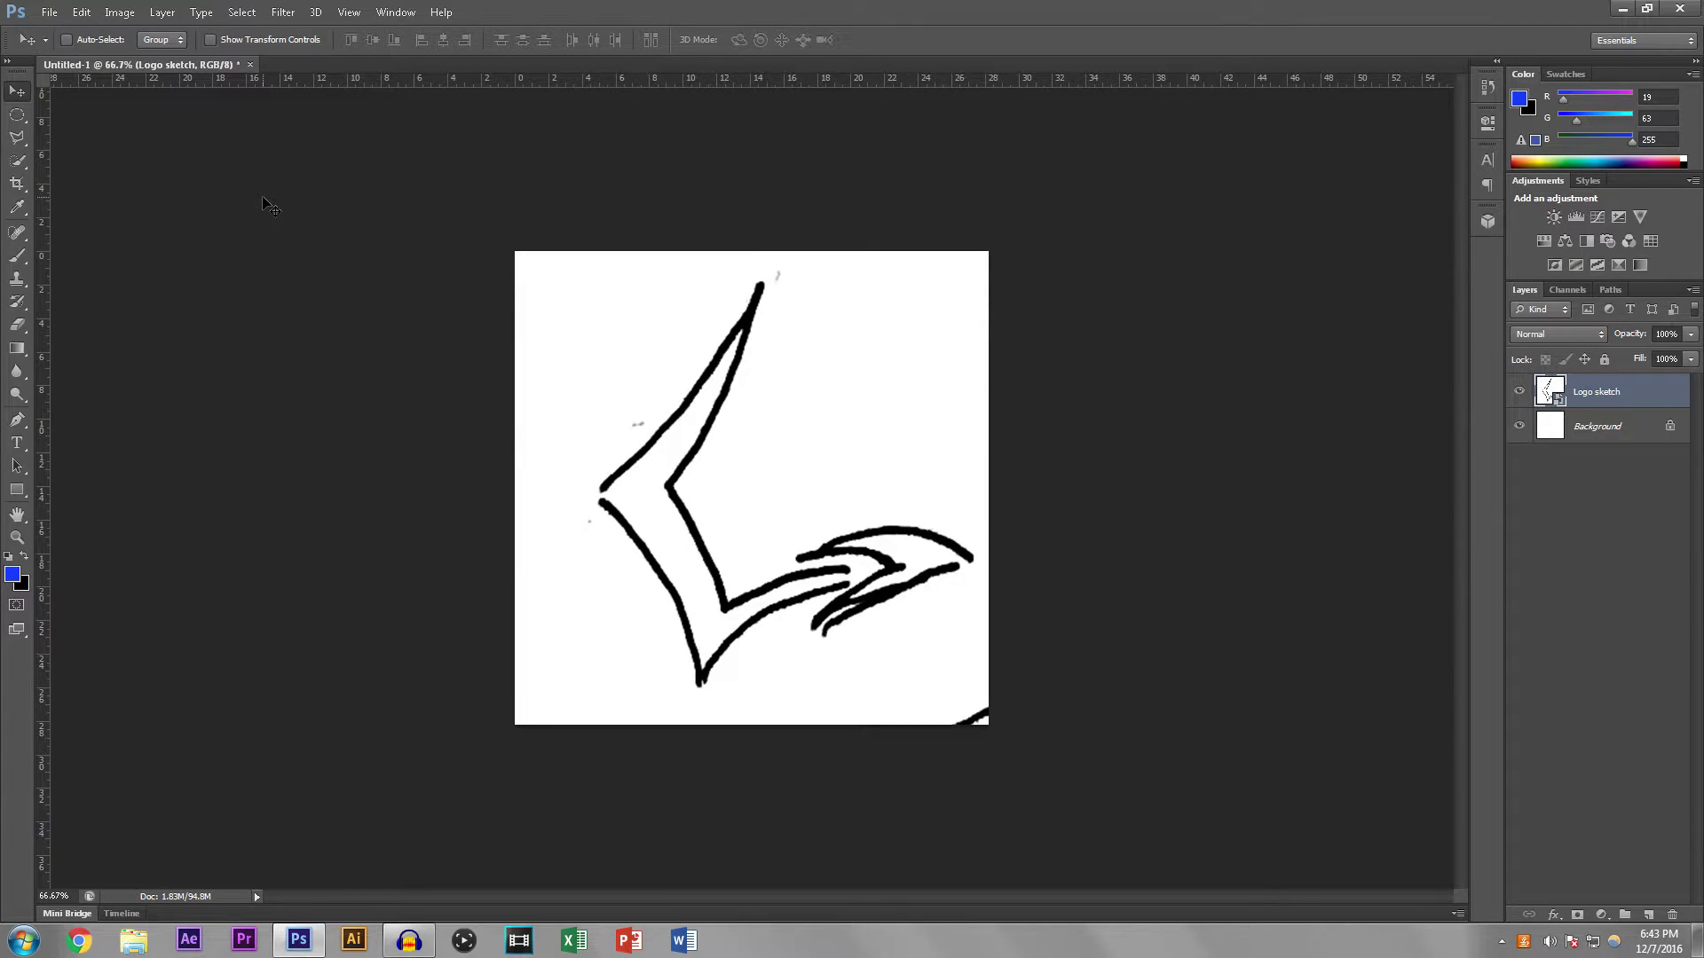
pyautogui.hotkey('ctrl', '+')
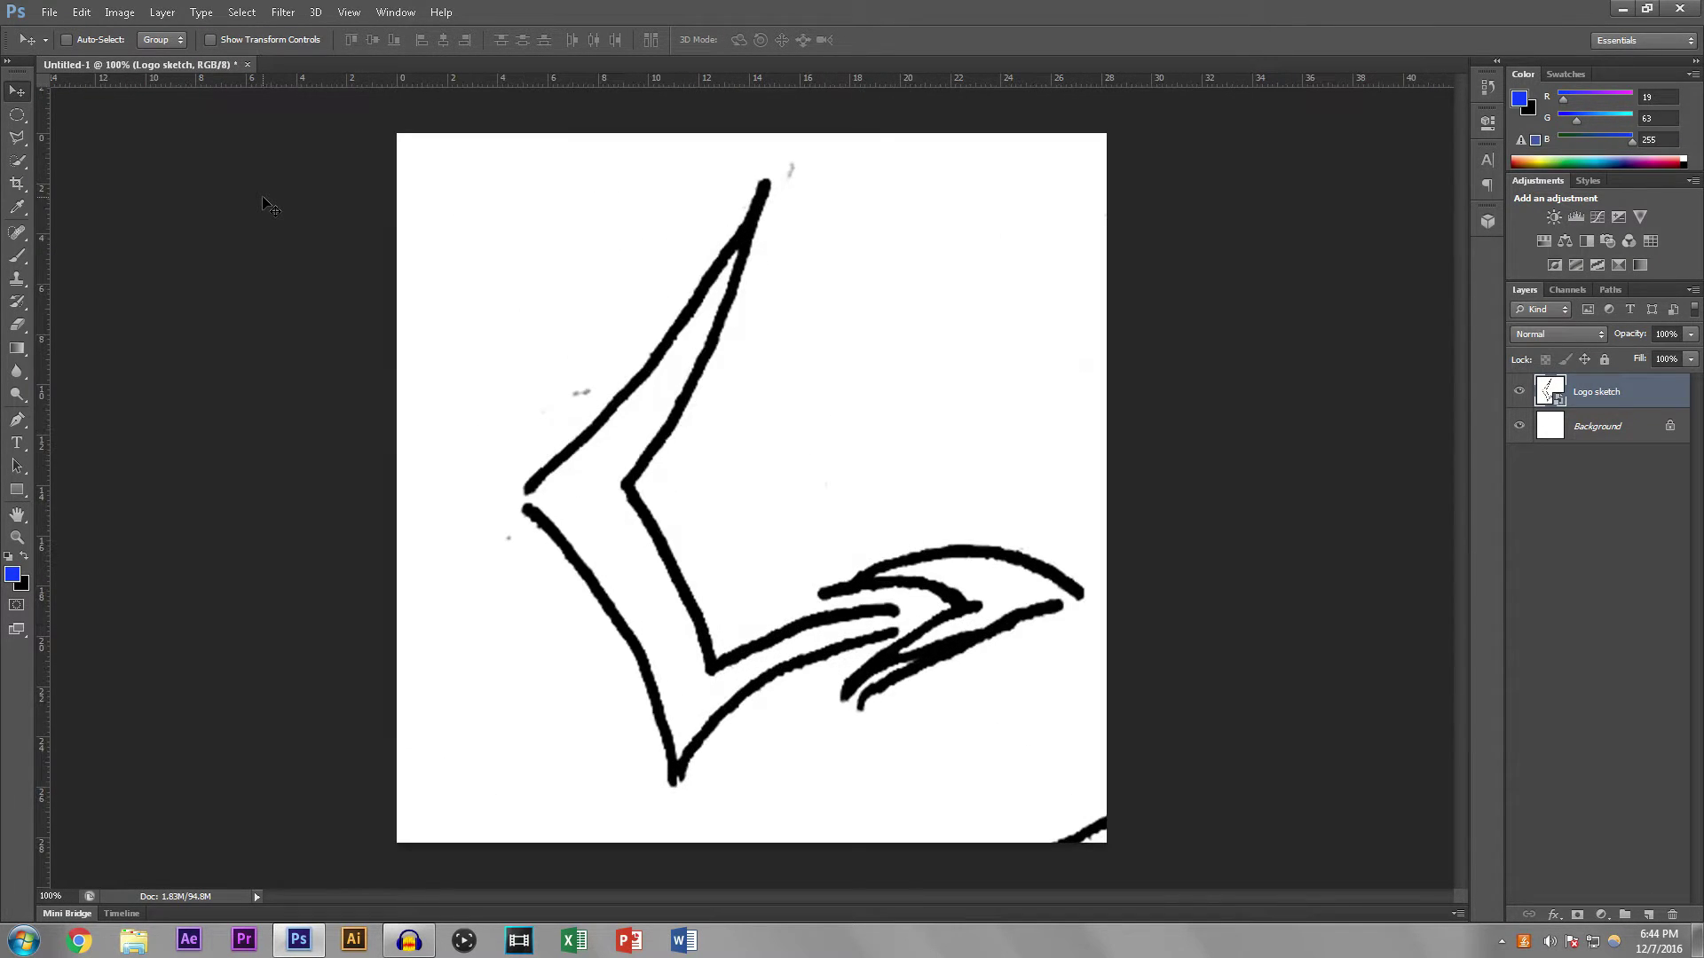
pyautogui.moveTo(887, 476); pyautogui.dragTo(872, 470)
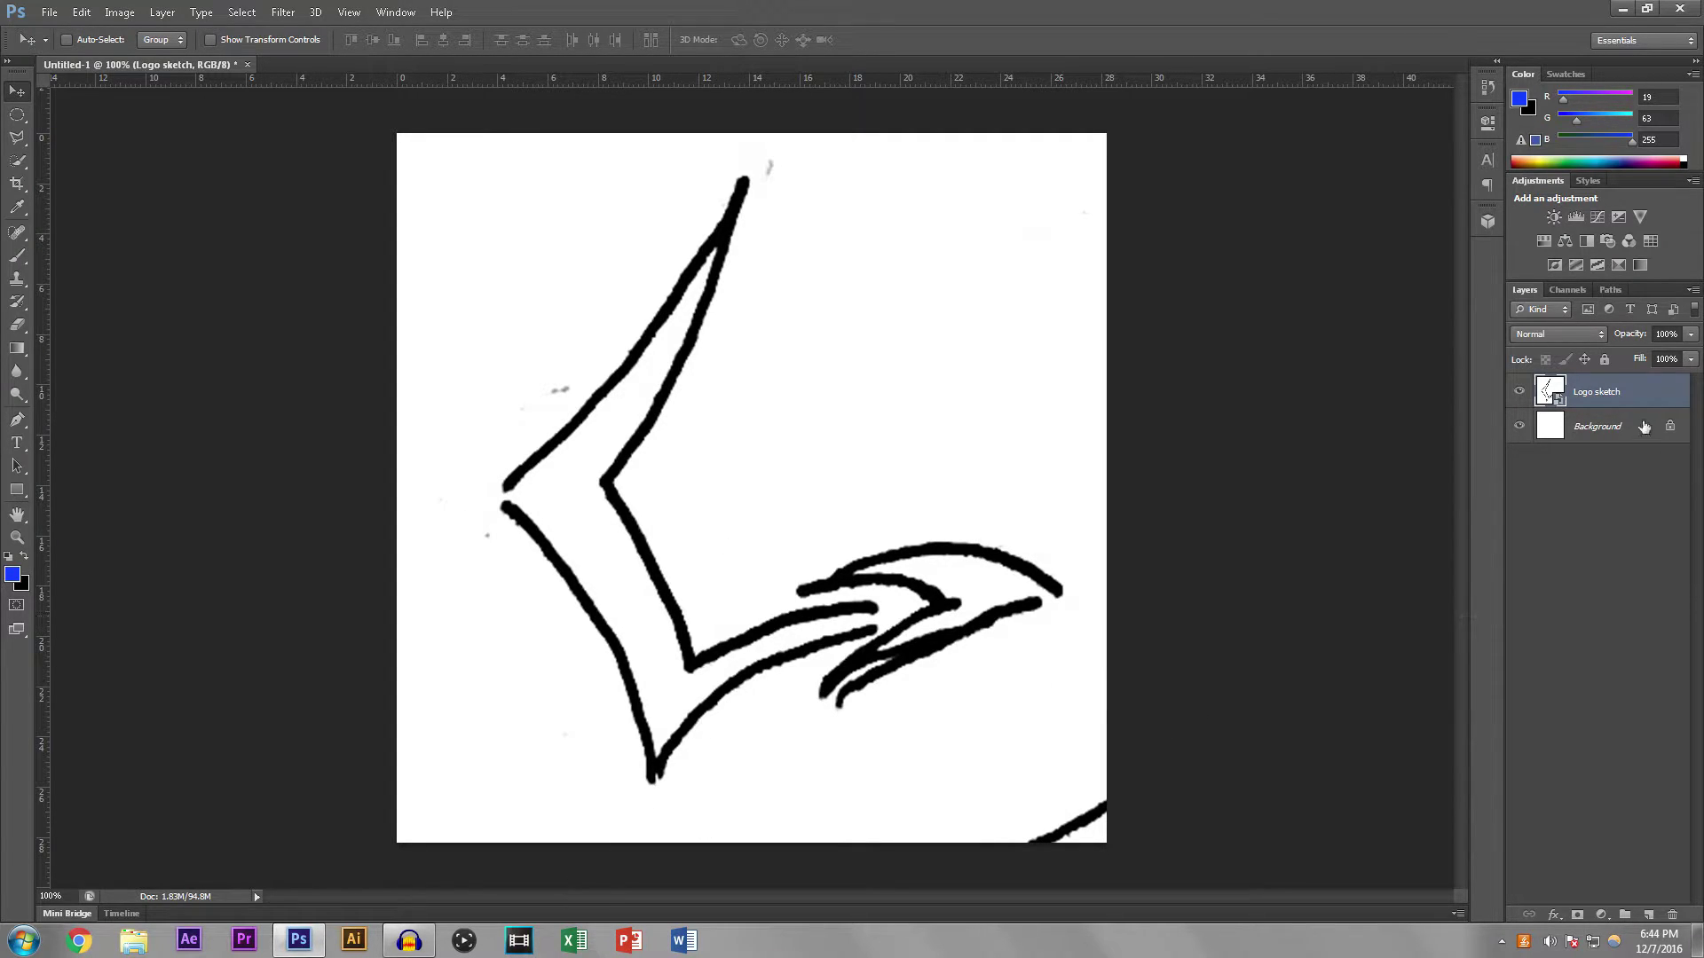
# Step: Add a new layer above the Logo sketch layer and activate the Pen tool
pyautogui.click(1654, 917)
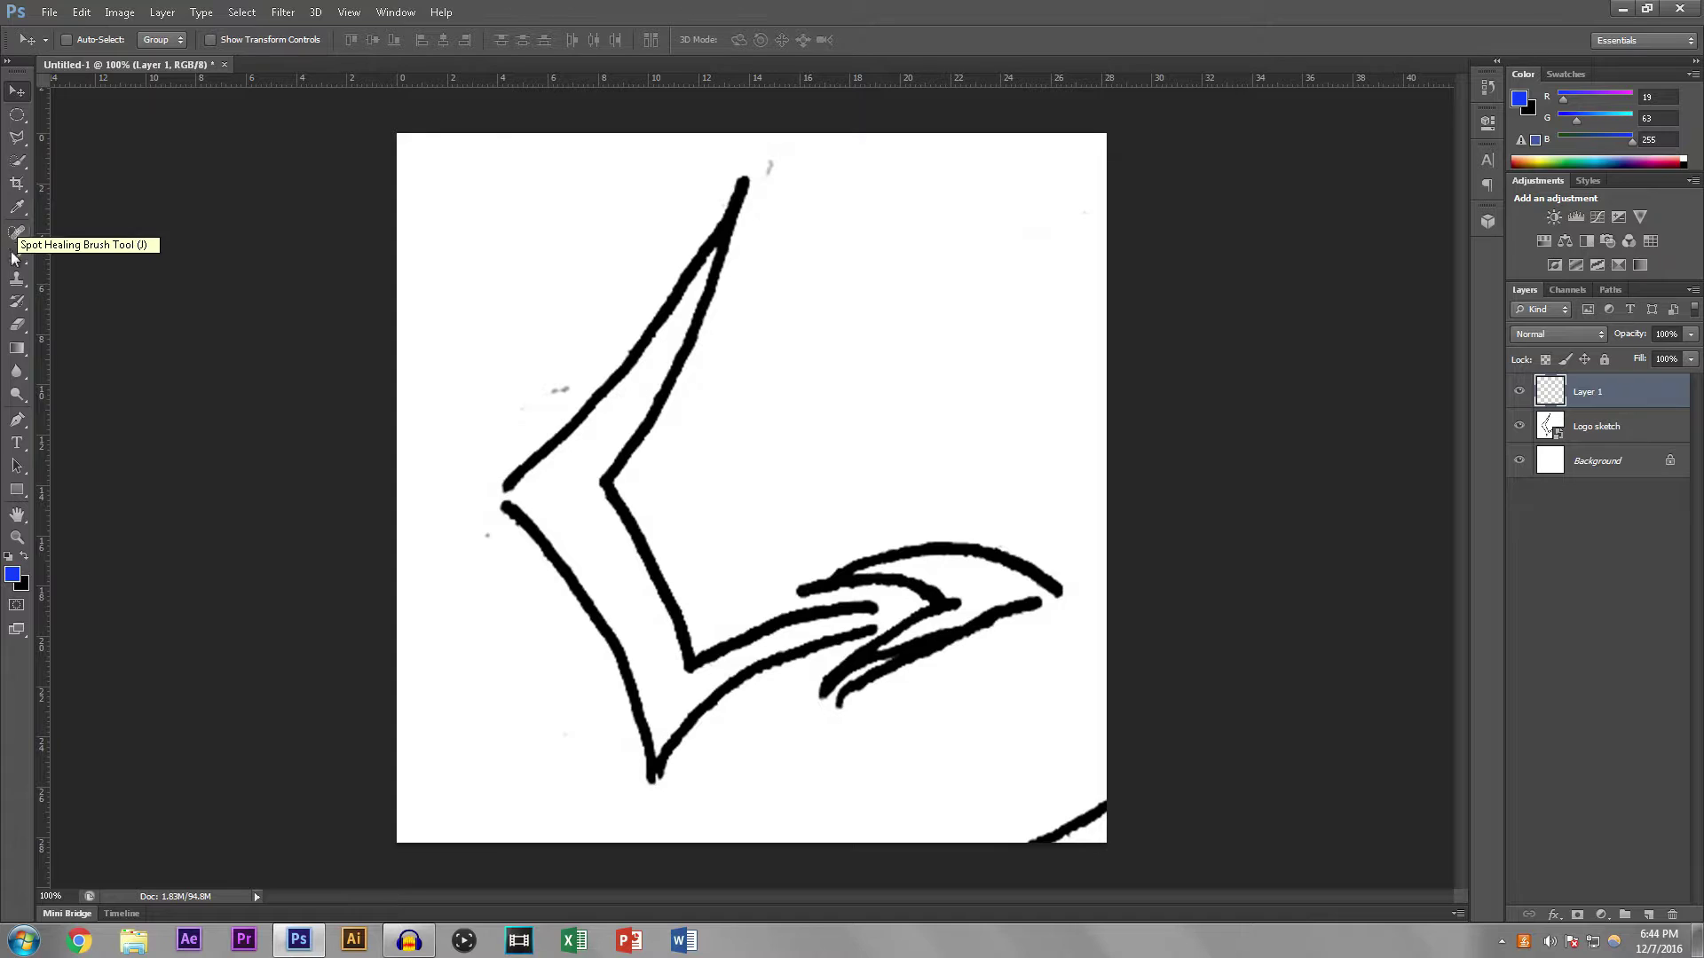
pyautogui.click(18, 422)
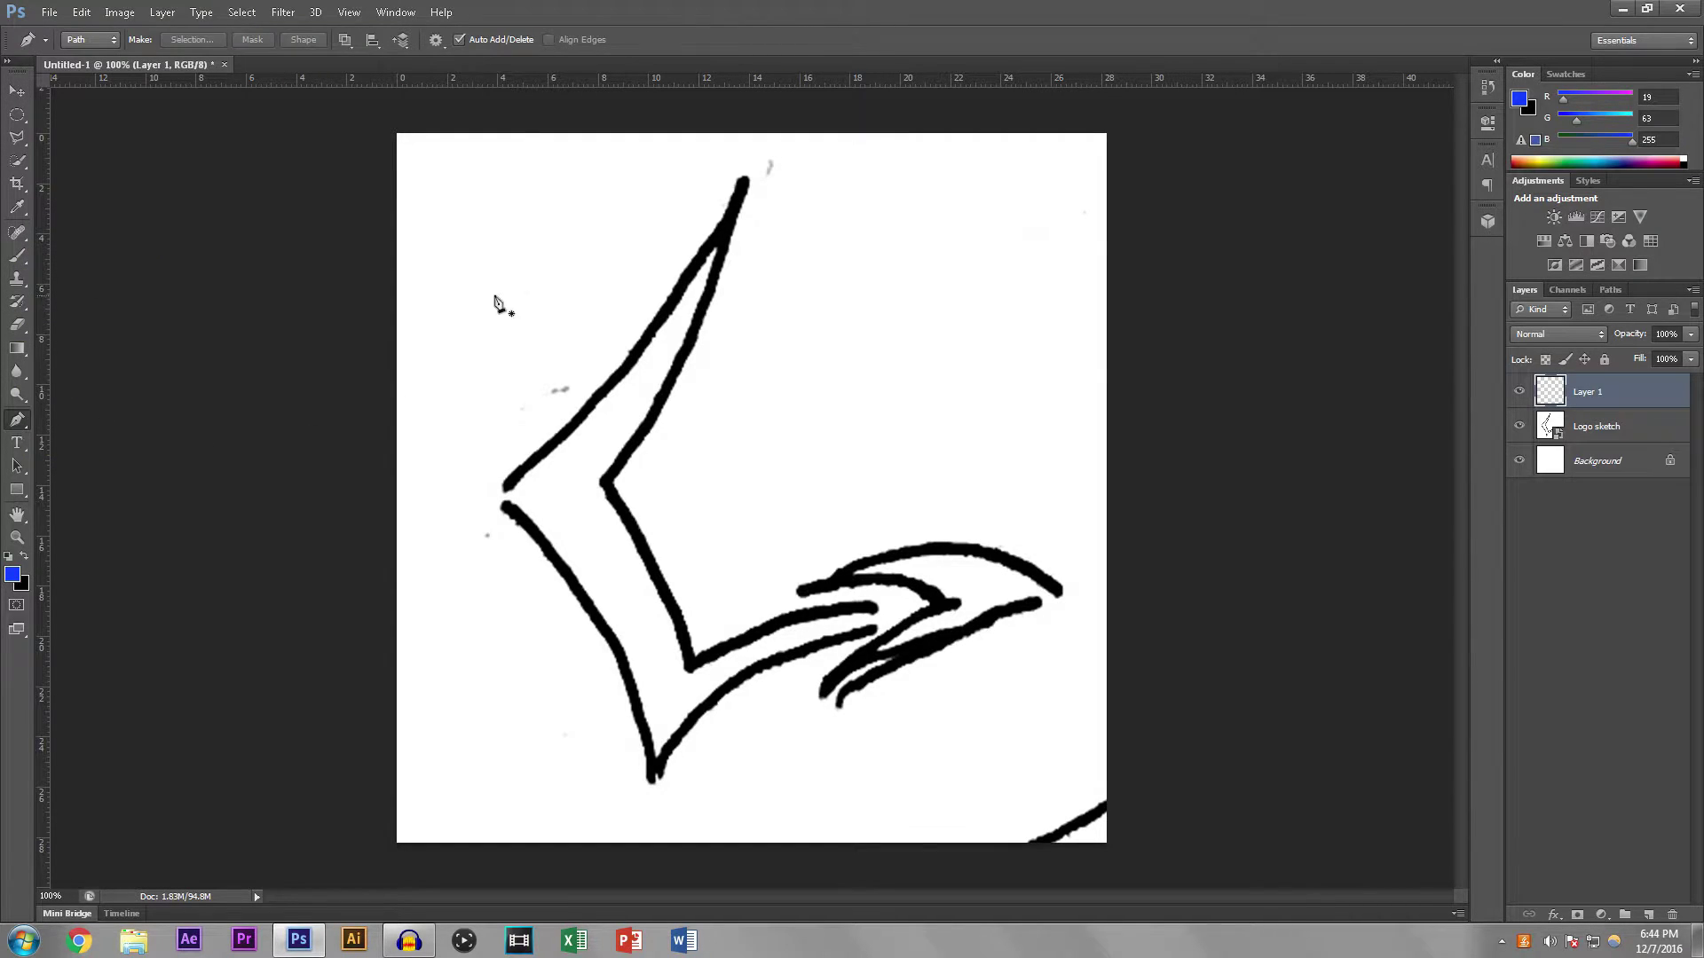
pyautogui.click(744, 179)
pyautogui.click(499, 491)
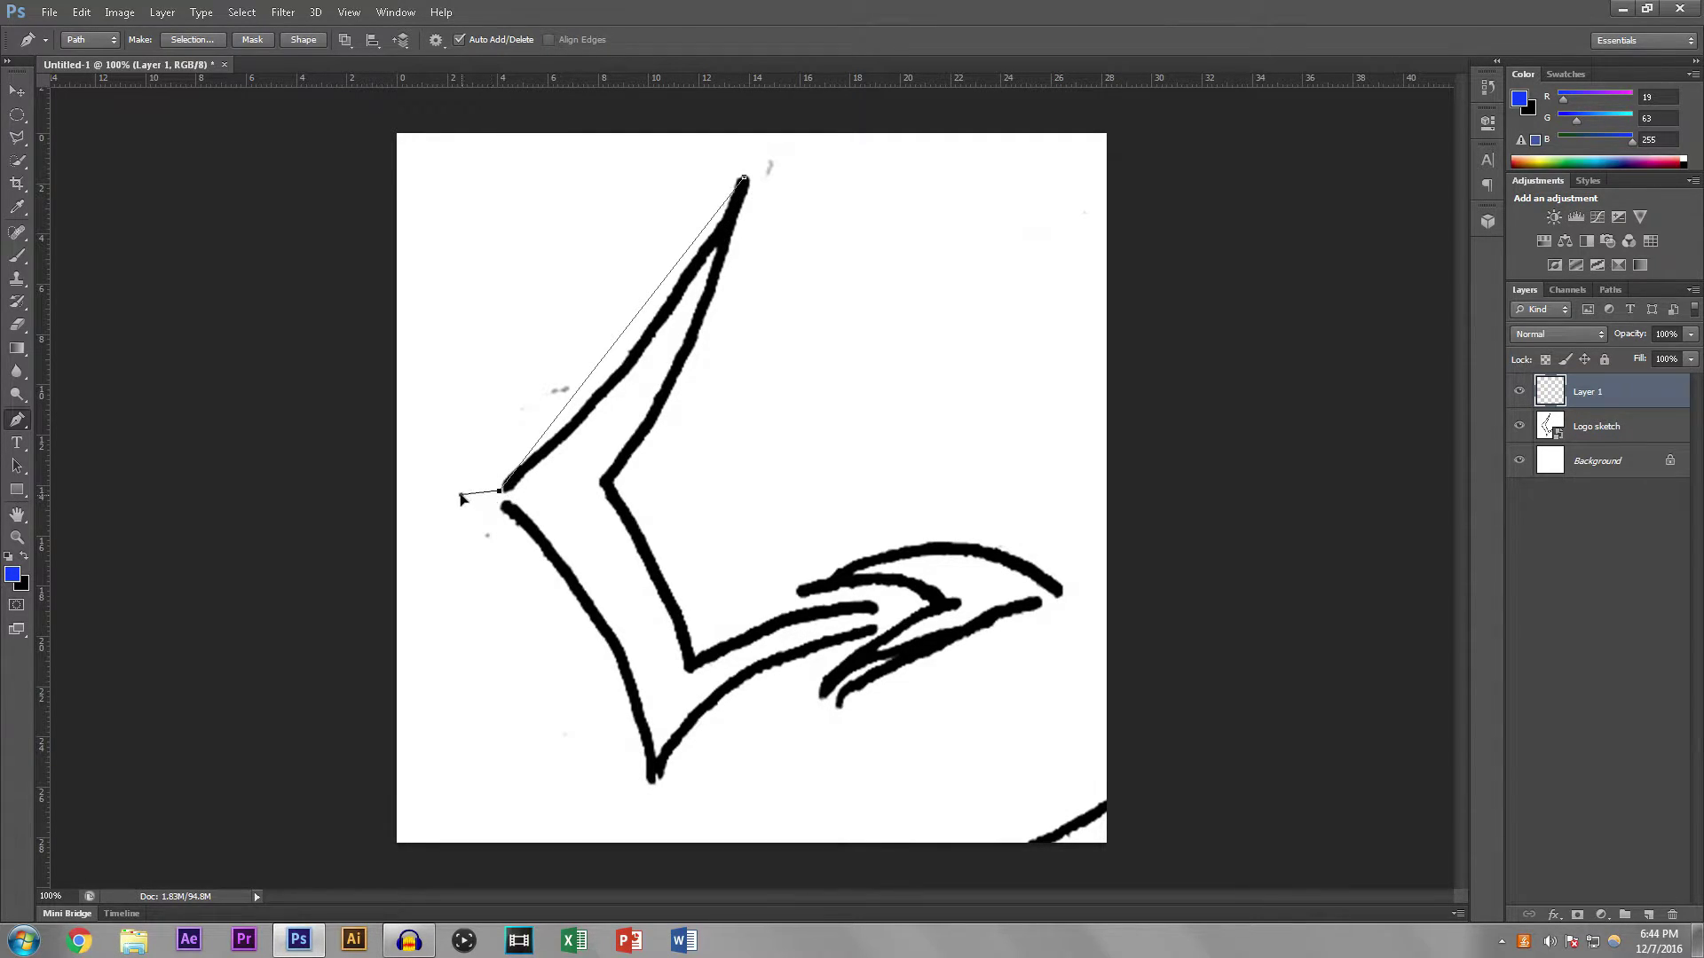
pyautogui.moveTo(461, 495); pyautogui.dragTo(438, 494)
pyautogui.press('Escape')
pyautogui.click(745, 180)
pyautogui.moveTo(508, 491); pyautogui.dragTo(441, 509)
pyautogui.press('BackSpace')
pyautogui.press('BackSpace')
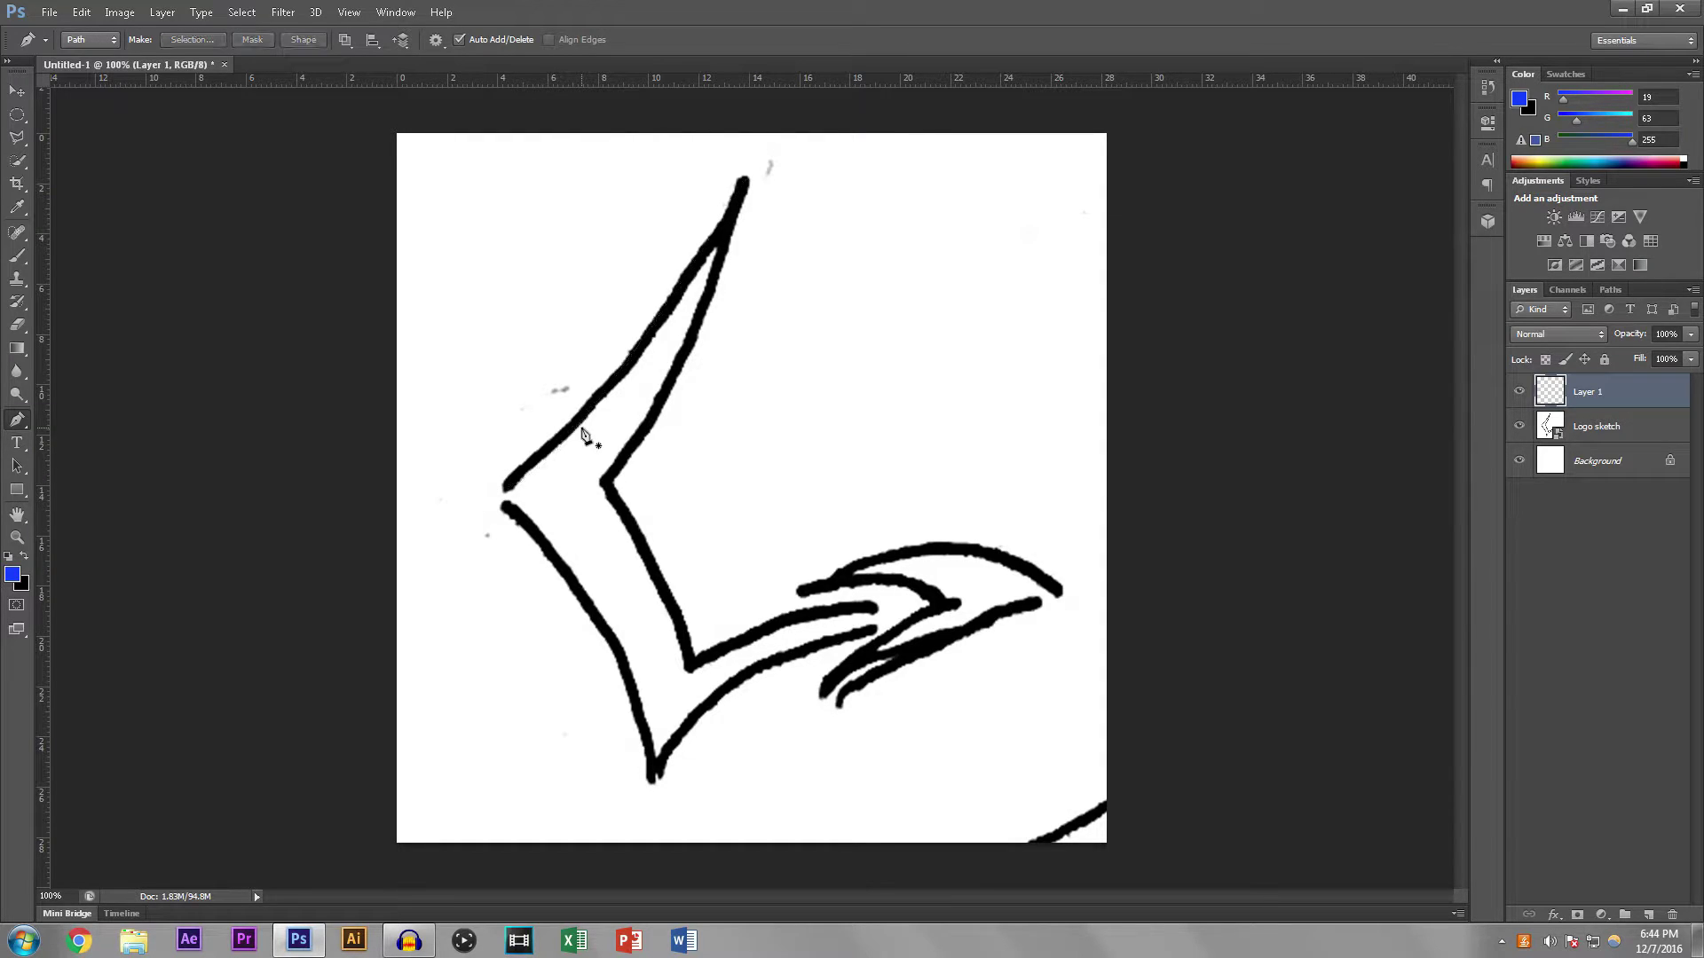
# Step: Try a rough Polygonal Lasso selection around the large angular stroke of the mark and deselect it
pyautogui.click(17, 137)
pyautogui.click(743, 181)
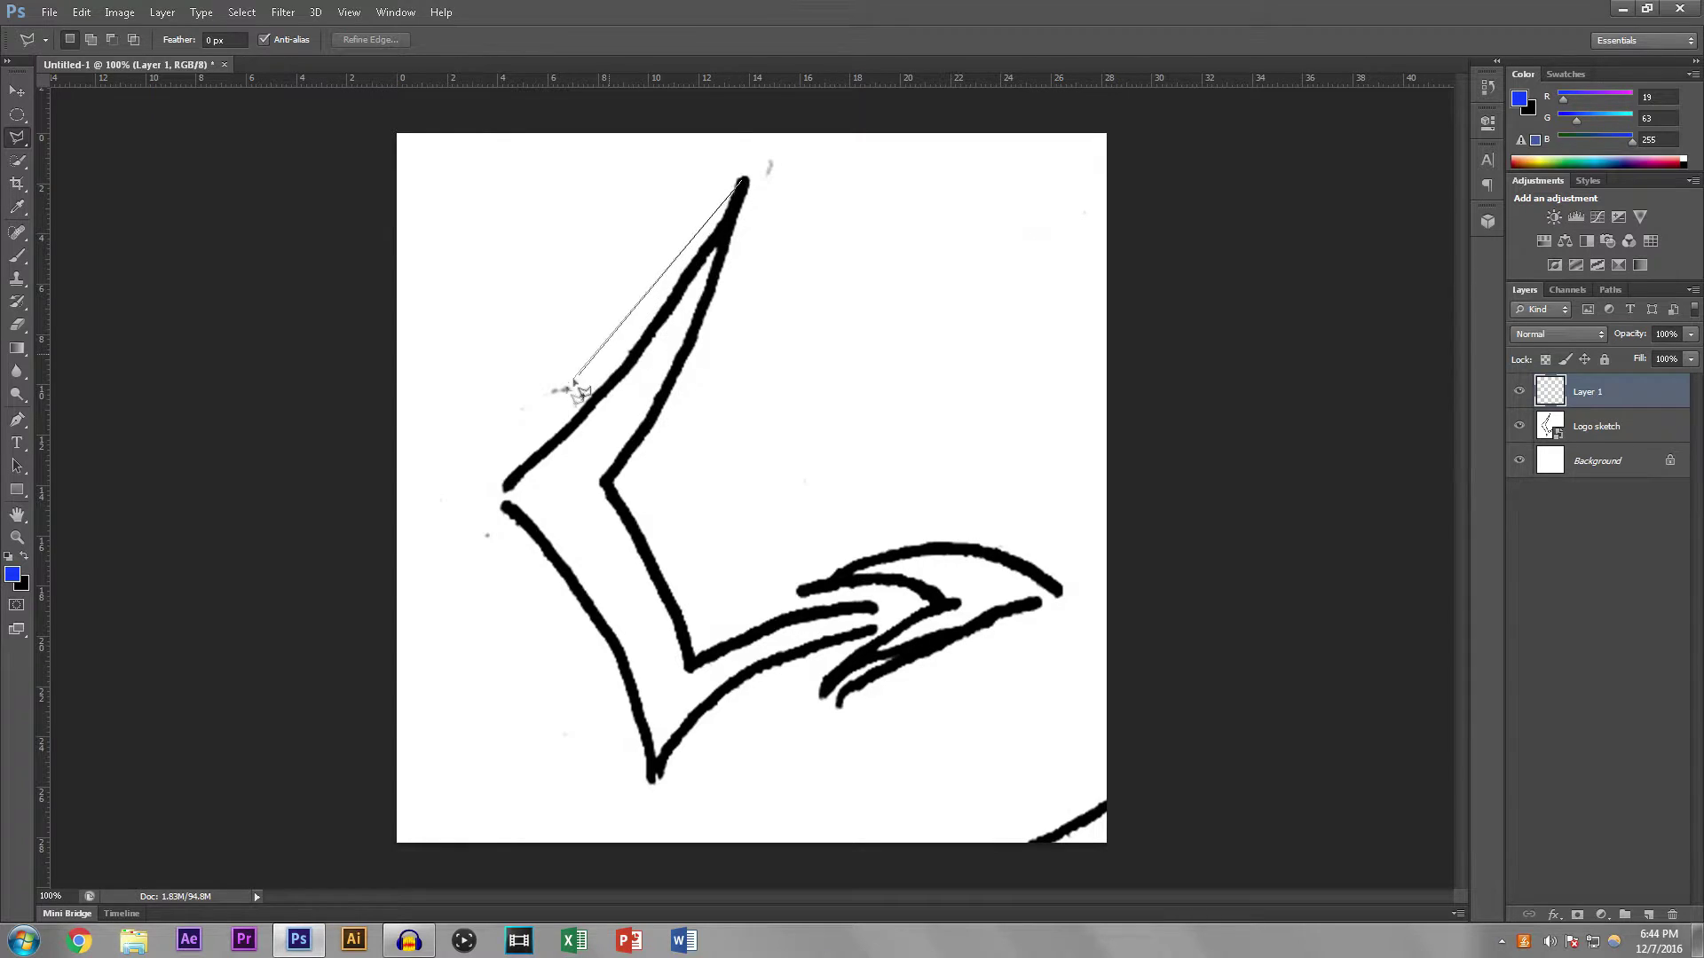
pyautogui.click(674, 745)
pyautogui.click(858, 616)
pyautogui.click(693, 624)
pyautogui.click(612, 483)
pyautogui.click(750, 188)
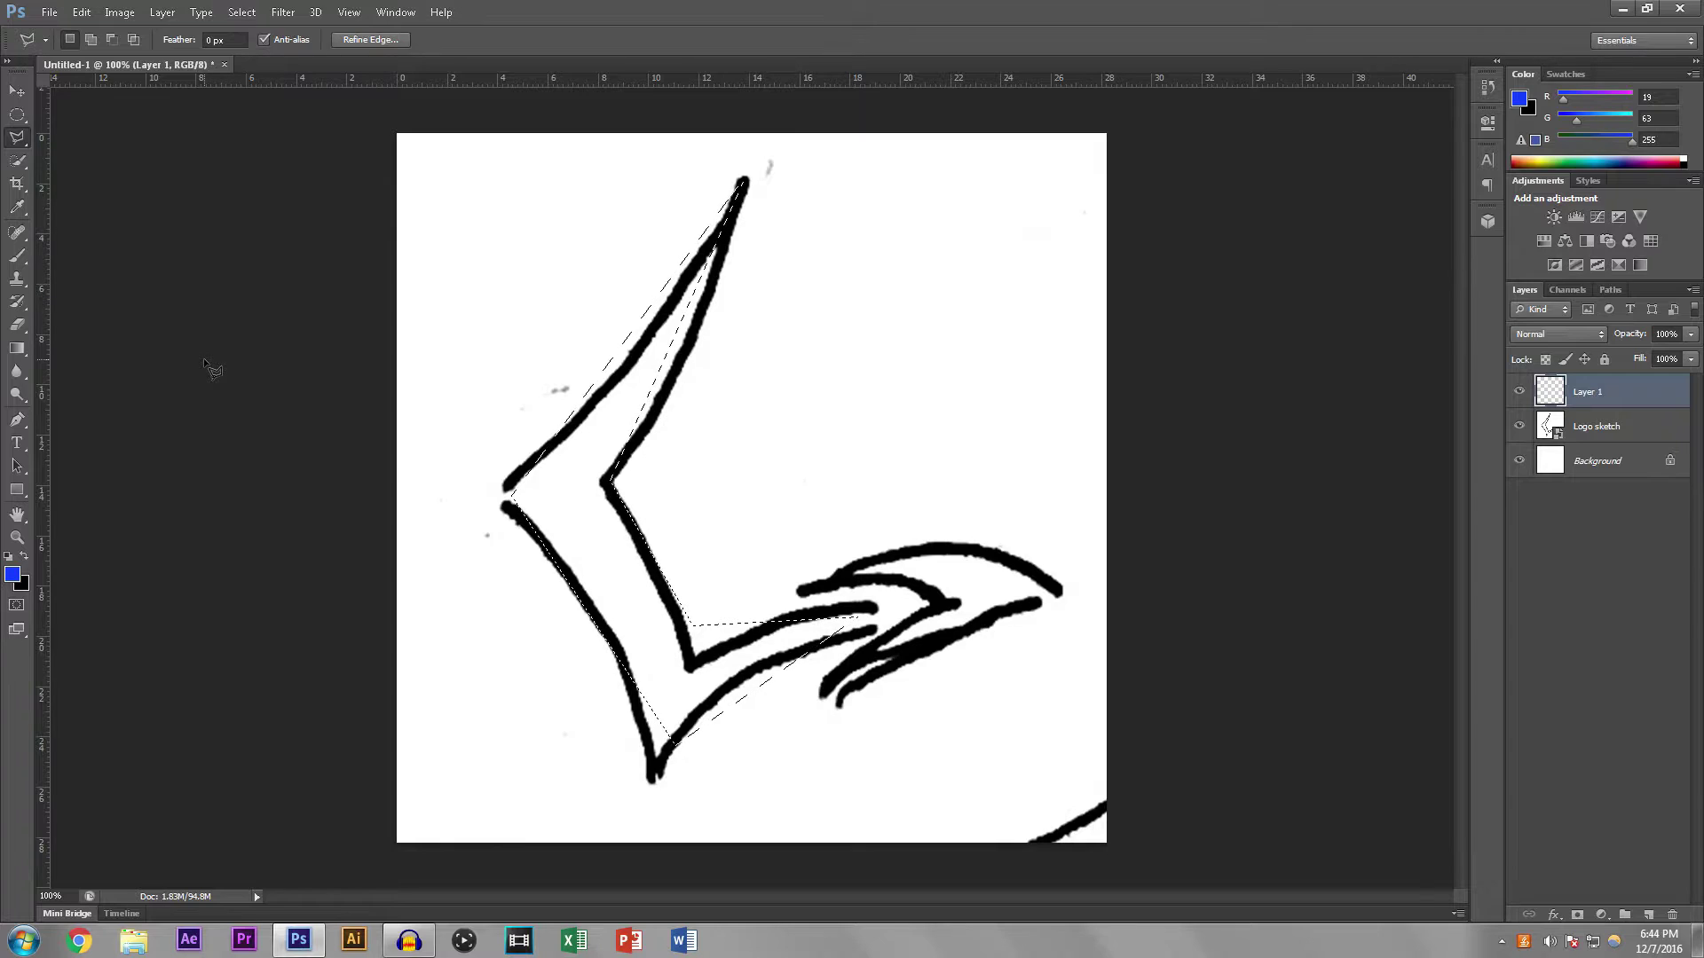
pyautogui.hotkey('ctrl', 'd')
# Step: Trace the mark's outer edge with a Pen tool path from the top tip through the left corner to the bottom point
pyautogui.click(17, 419)
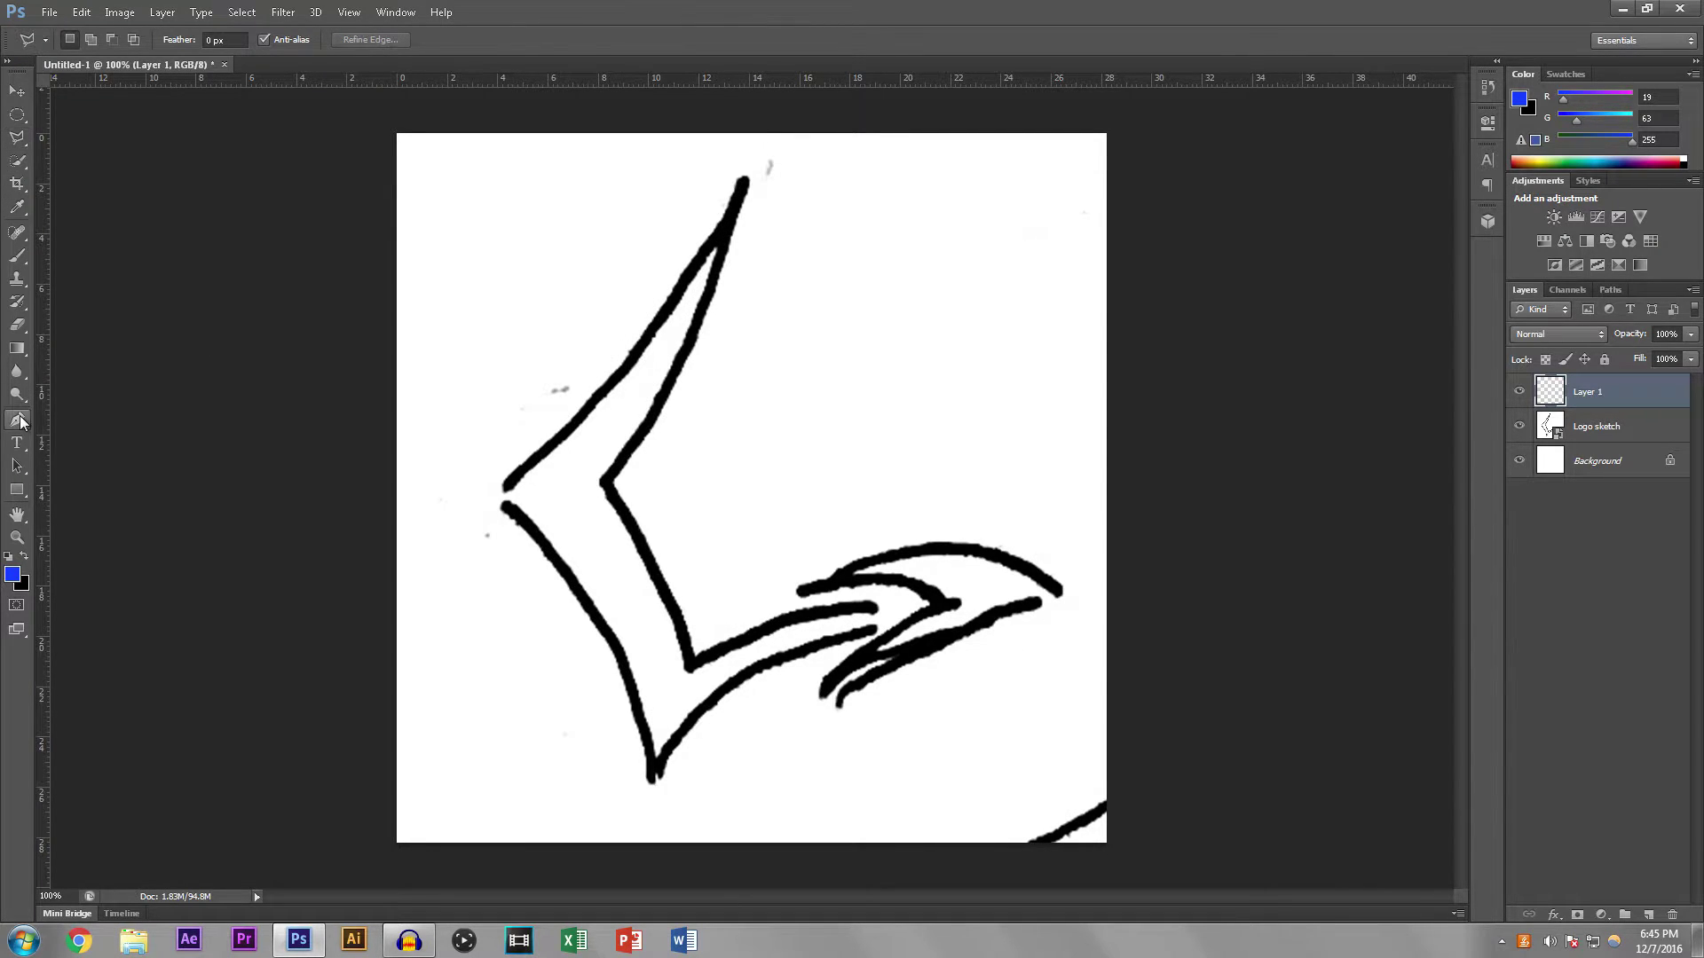
pyautogui.click(744, 181)
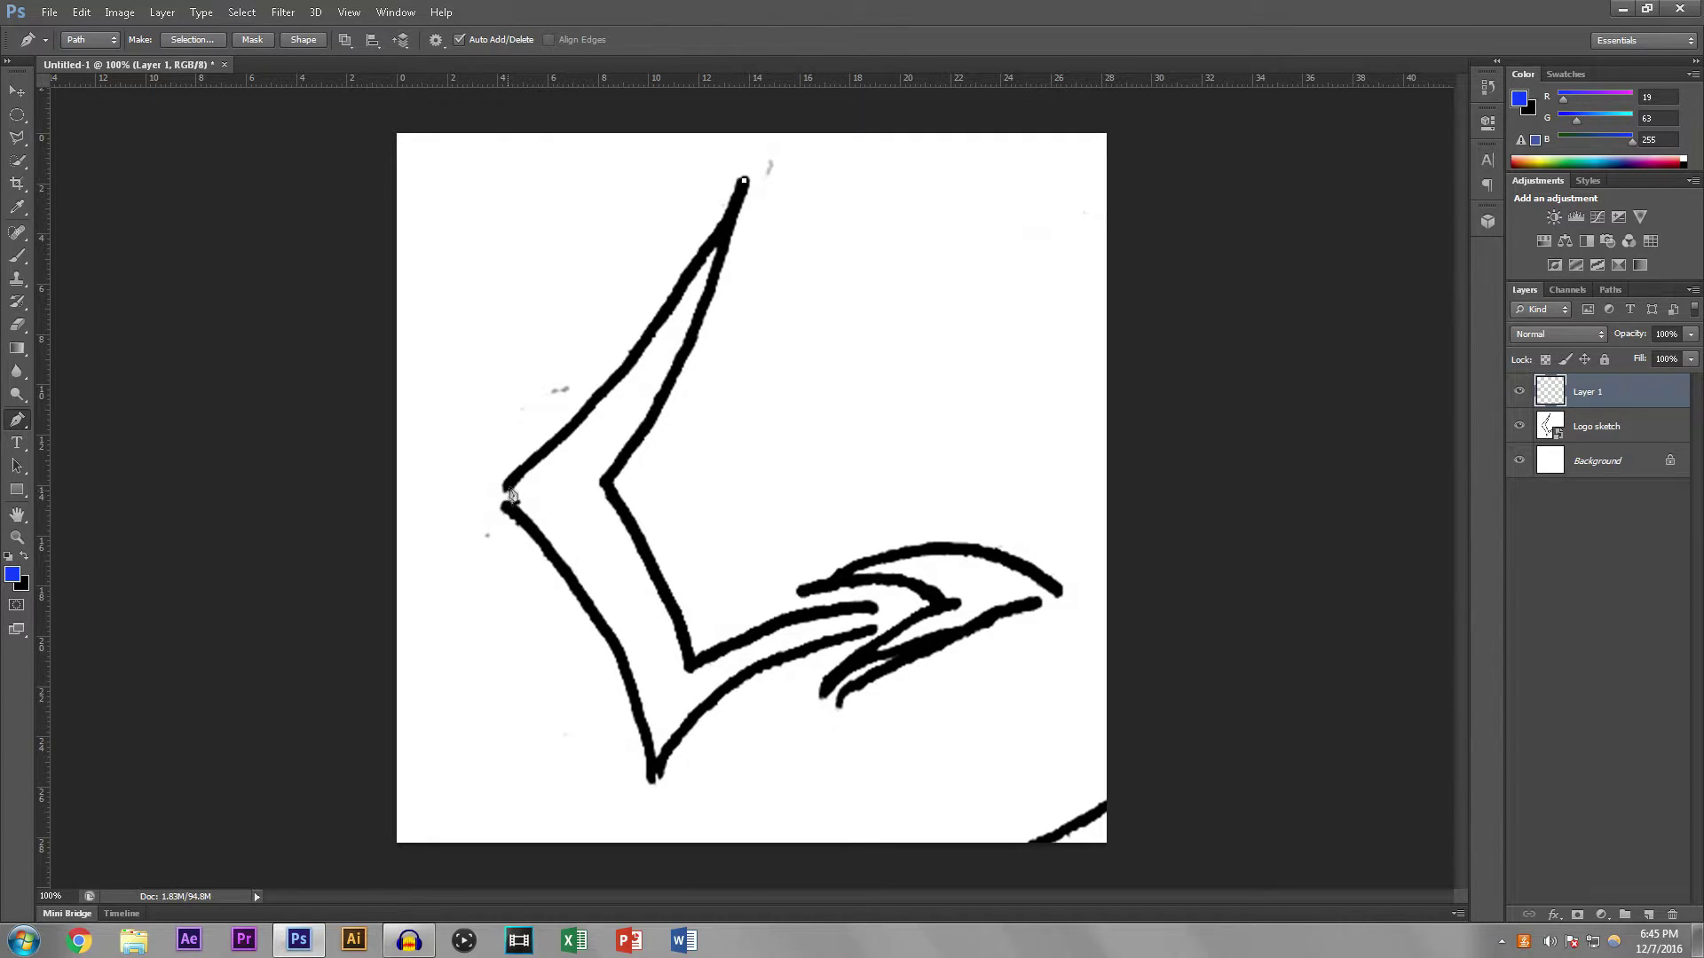
pyautogui.click(745, 182)
pyautogui.click(744, 182)
pyautogui.moveTo(507, 487); pyautogui.dragTo(430, 505)
pyautogui.moveTo(656, 769)
pyautogui.mouseDown()
pyautogui.moveTo(652, 803)
pyautogui.moveTo(638, 797)
pyautogui.mouseUp()
pyautogui.moveTo(425, 507)
pyautogui.mouseDown()
pyautogui.moveTo(516, 495)
pyautogui.moveTo(530, 524)
pyautogui.moveTo(454, 433)
pyautogui.moveTo(501, 488)
pyautogui.mouseUp()
pyautogui.click(744, 182)
pyautogui.moveTo(507, 493); pyautogui.dragTo(733, 244)
pyautogui.moveTo(658, 771); pyautogui.dragTo(584, 488)
# Step: Refine the anchors and curve handles at the path's left corner and top tip to follow the sketched outer edge
pyautogui.click(501, 506)
pyautogui.moveTo(502, 507); pyautogui.dragTo(502, 513)
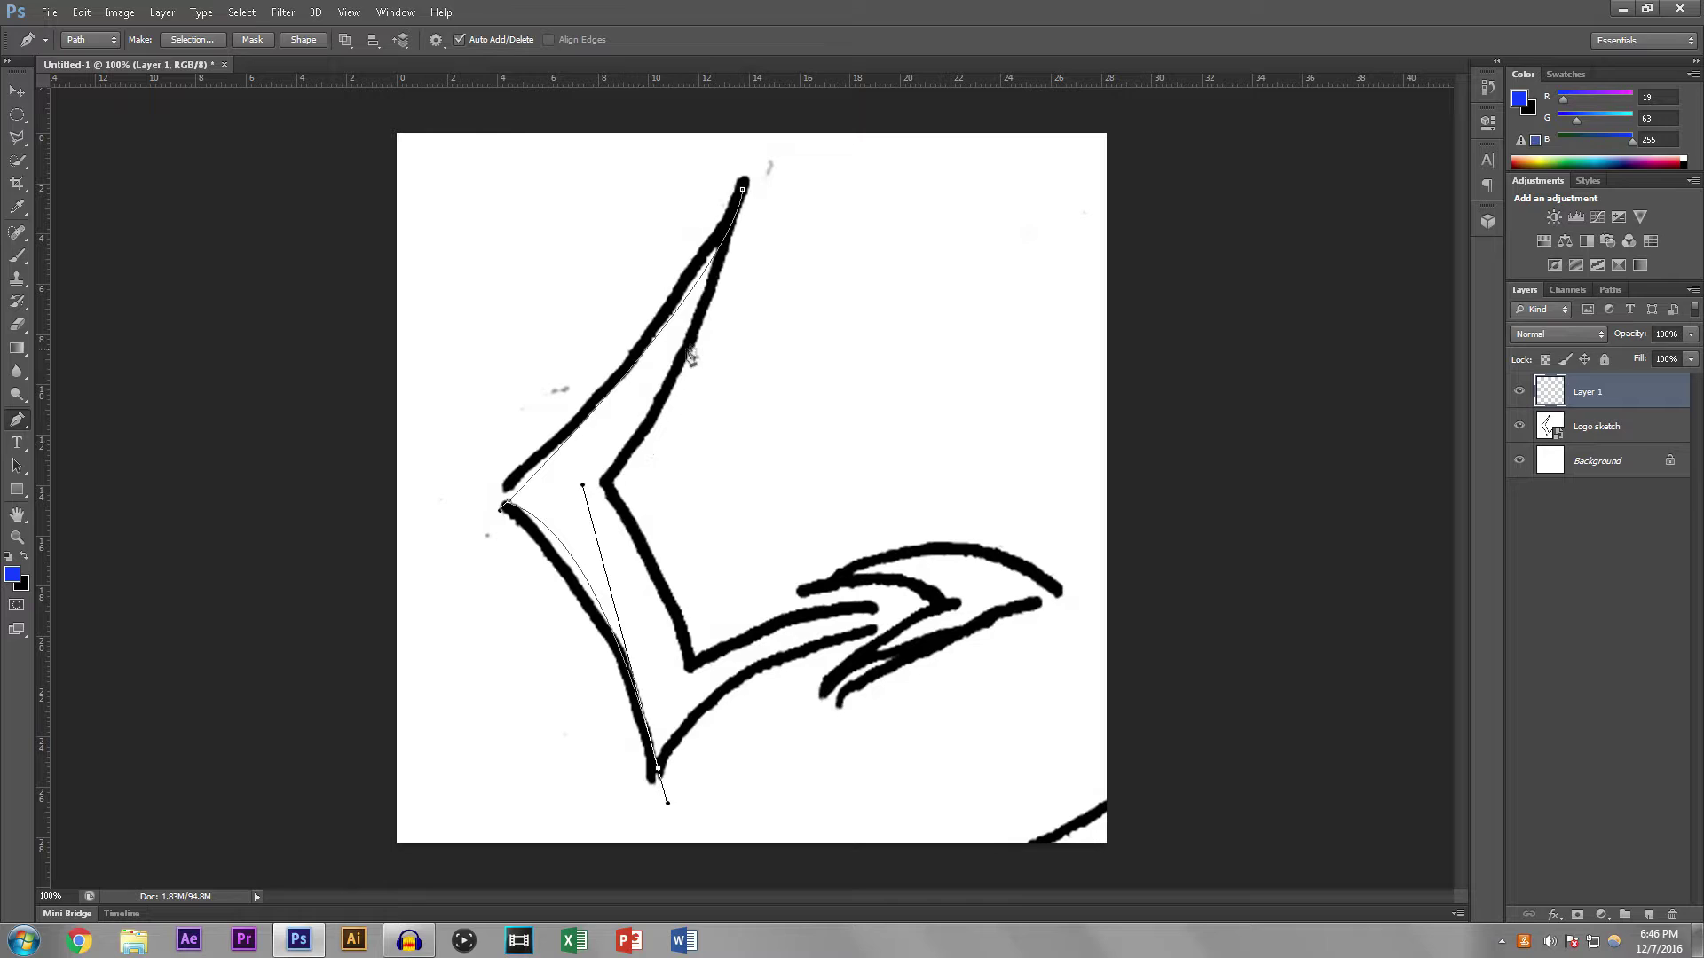
pyautogui.moveTo(741, 191); pyautogui.dragTo(747, 256)
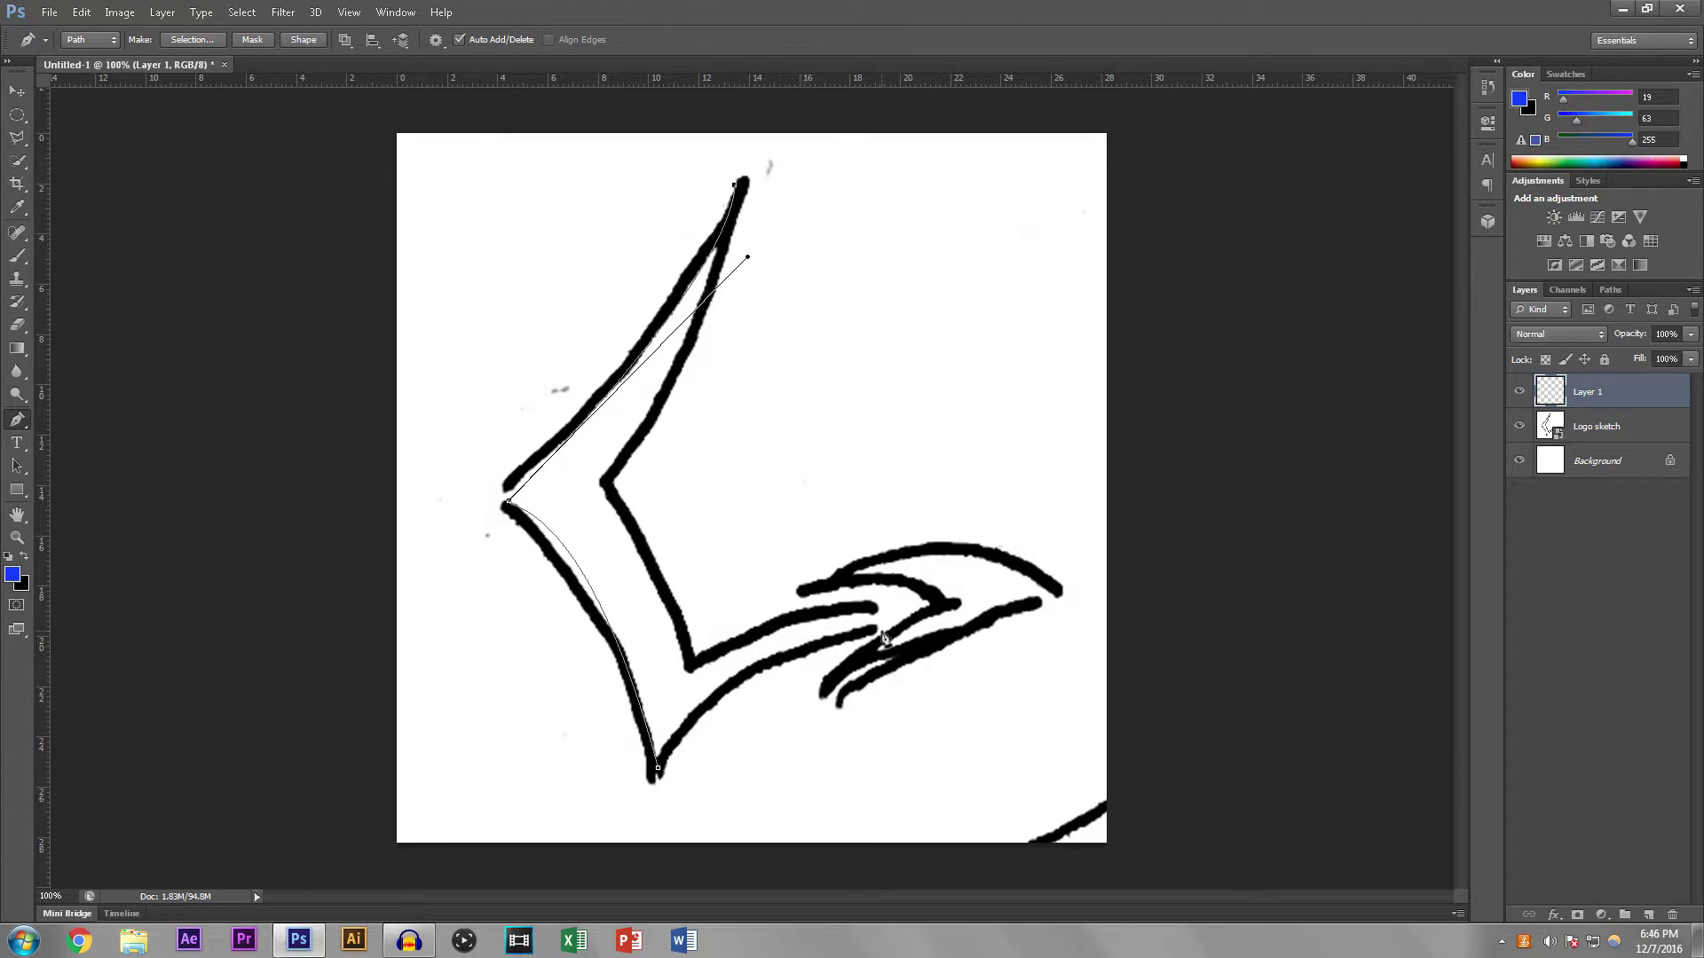
# Step: Extend the path from the bottom point to the end of the lower arm and shape its curve along the sketched line
pyautogui.moveTo(879, 628); pyautogui.dragTo(994, 613)
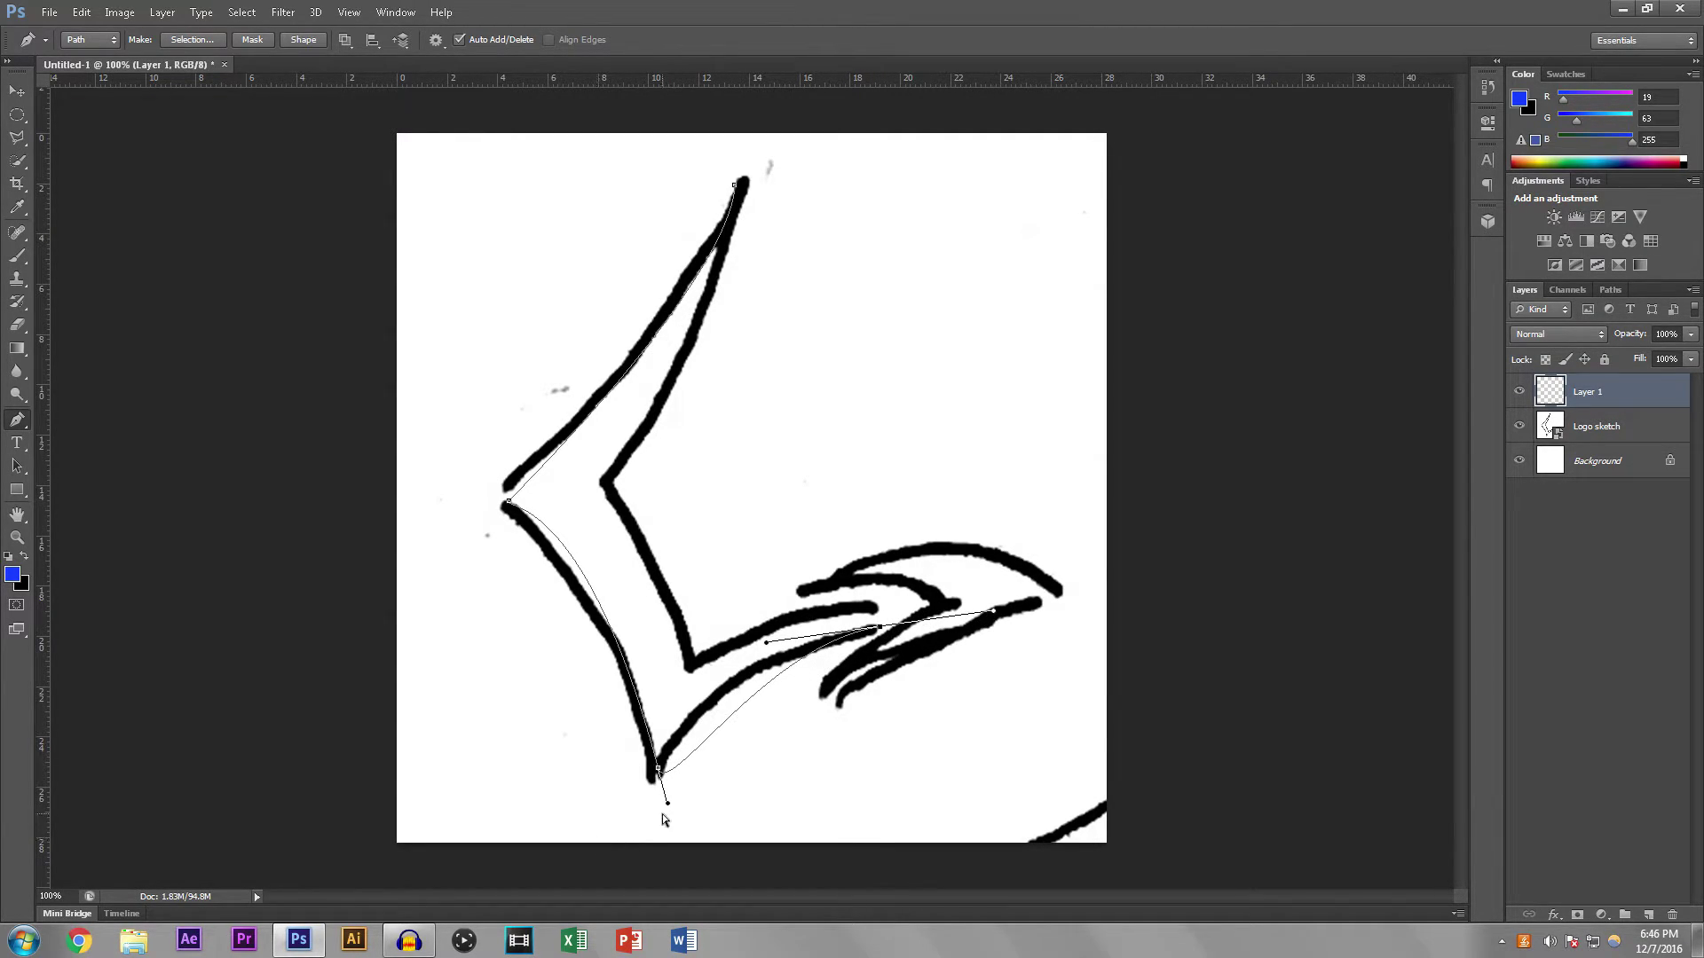
pyautogui.moveTo(669, 808)
pyautogui.mouseDown()
pyautogui.moveTo(693, 750)
pyautogui.moveTo(662, 778)
pyautogui.mouseUp()
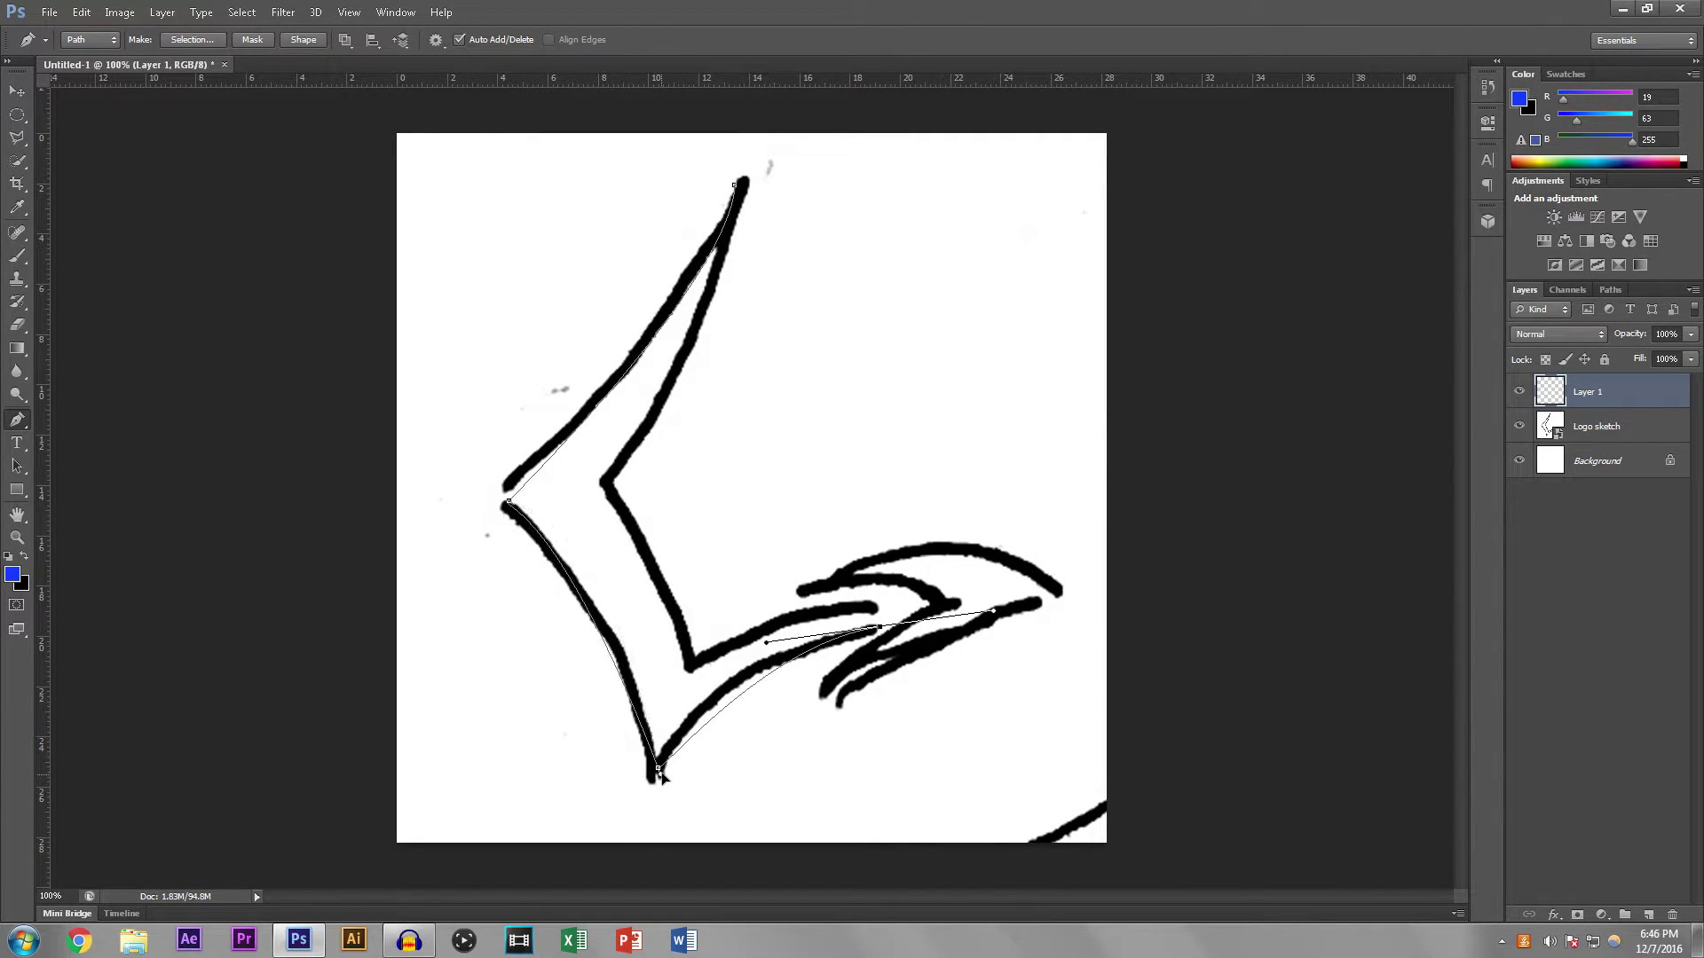
pyautogui.moveTo(767, 649); pyautogui.dragTo(721, 646)
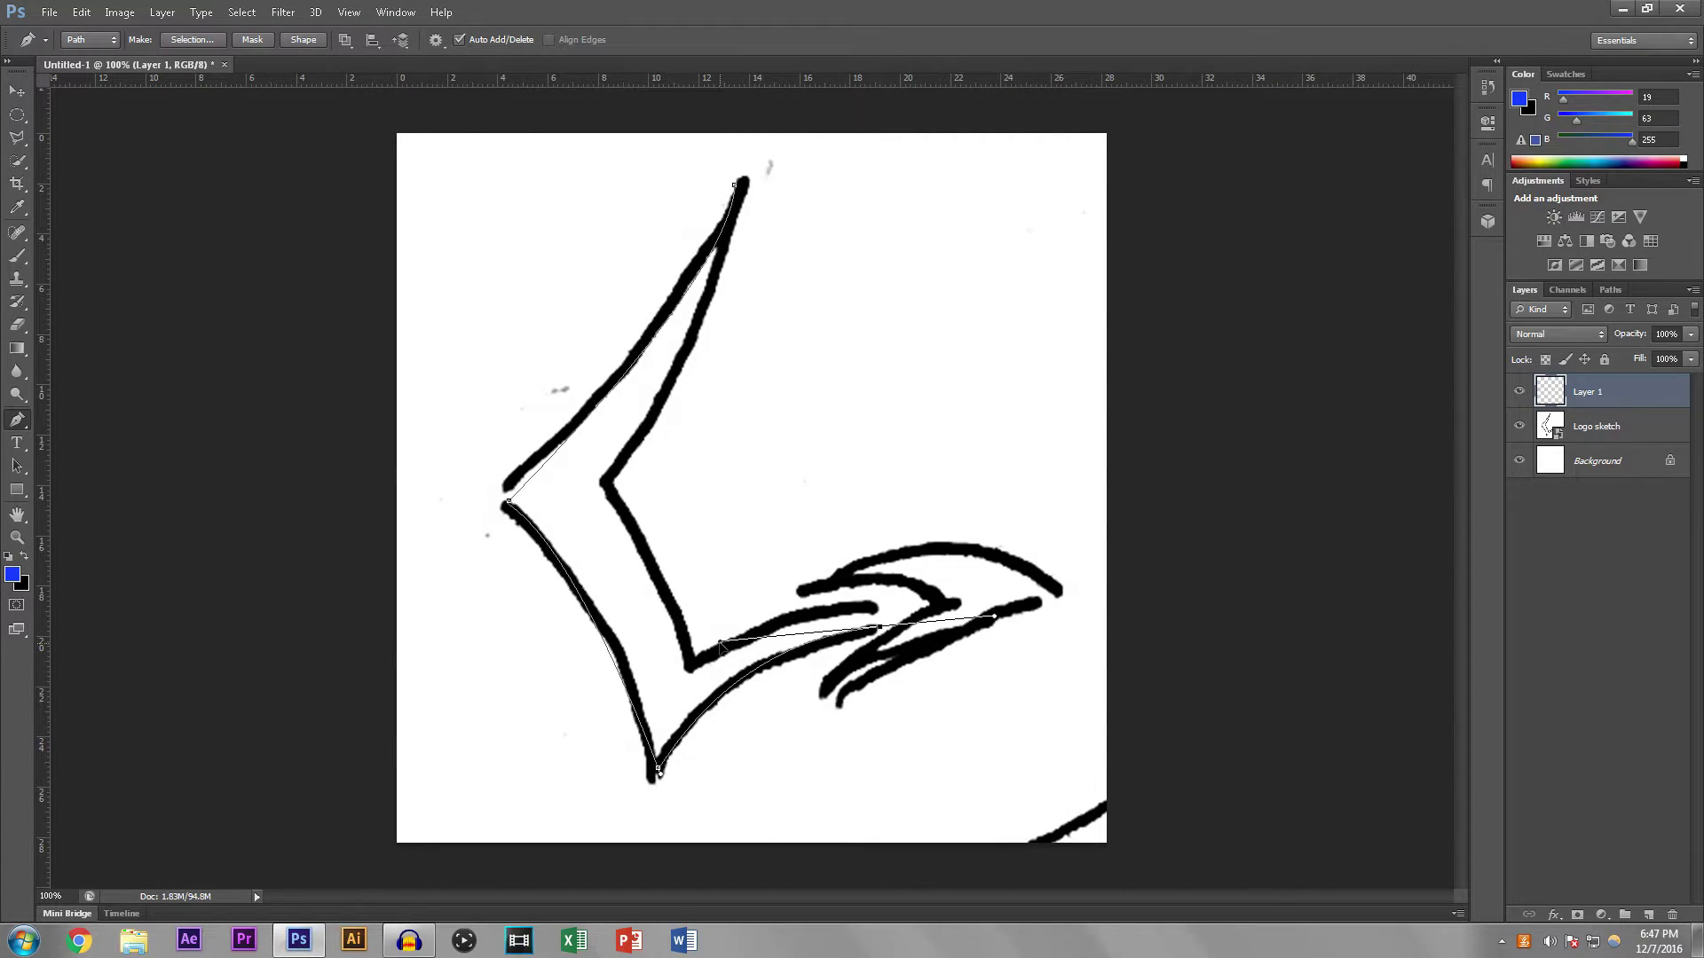
pyautogui.moveTo(879, 630); pyautogui.dragTo(885, 616)
# Step: Continue the path along the arm's upper edge to the lower inner corner and up to the inner bend, adjusting the curve handles
pyautogui.moveTo(726, 630); pyautogui.dragTo(668, 680)
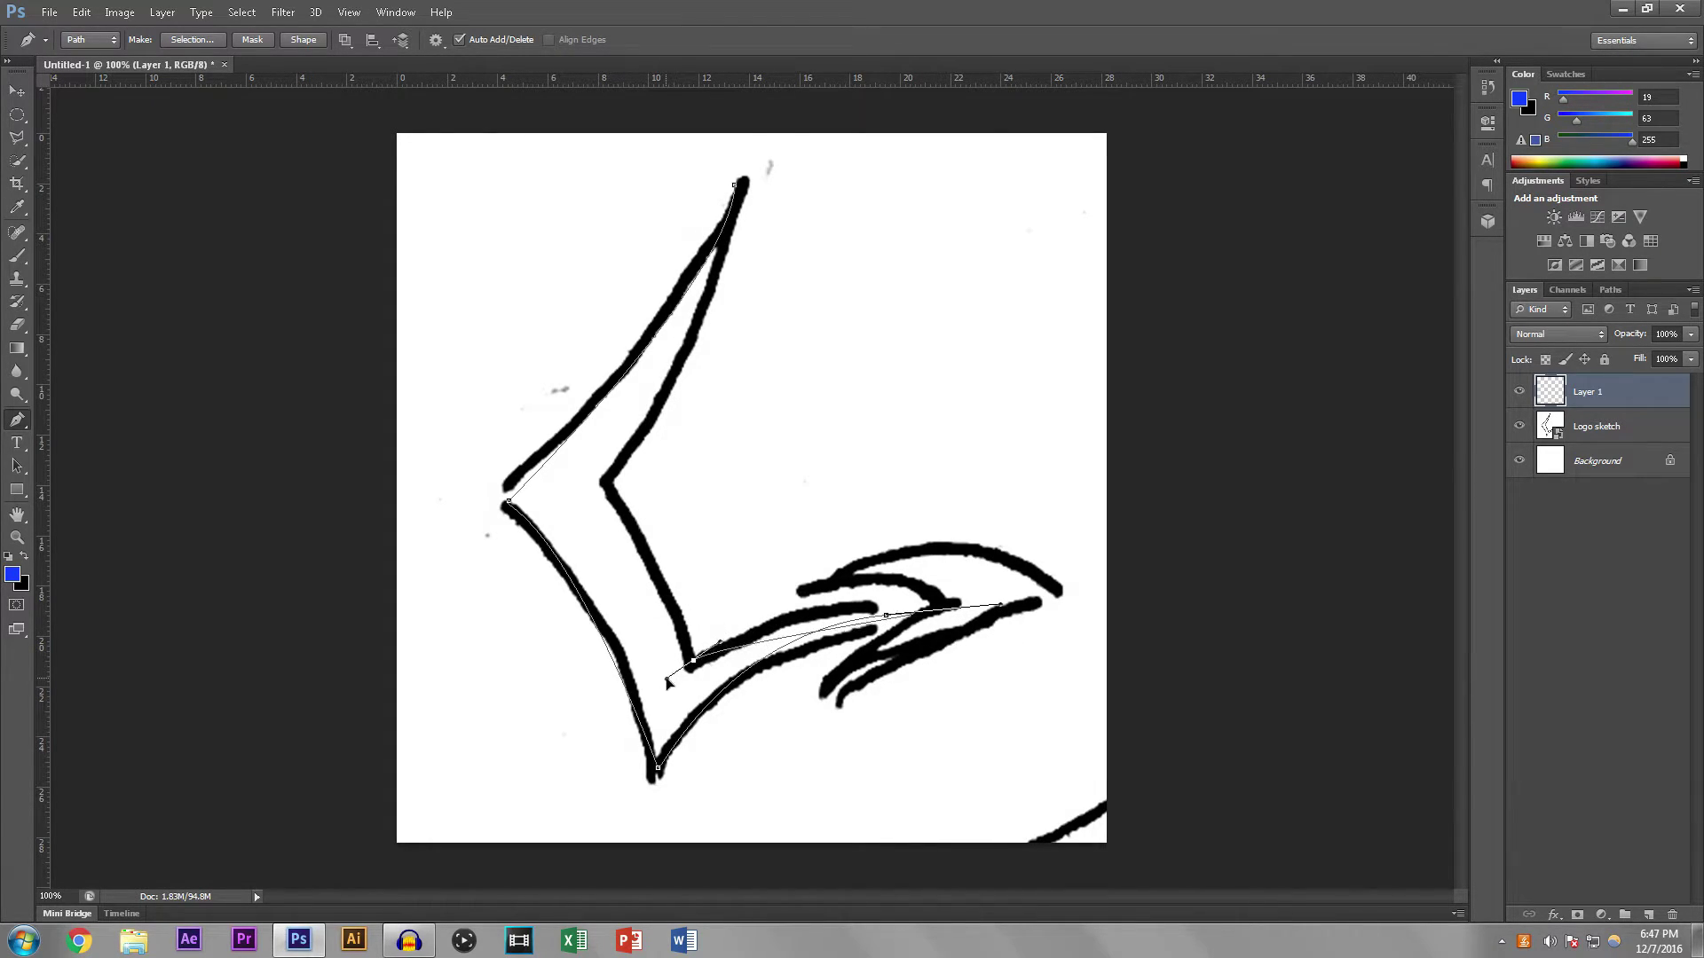
pyautogui.moveTo(999, 606); pyautogui.dragTo(968, 592)
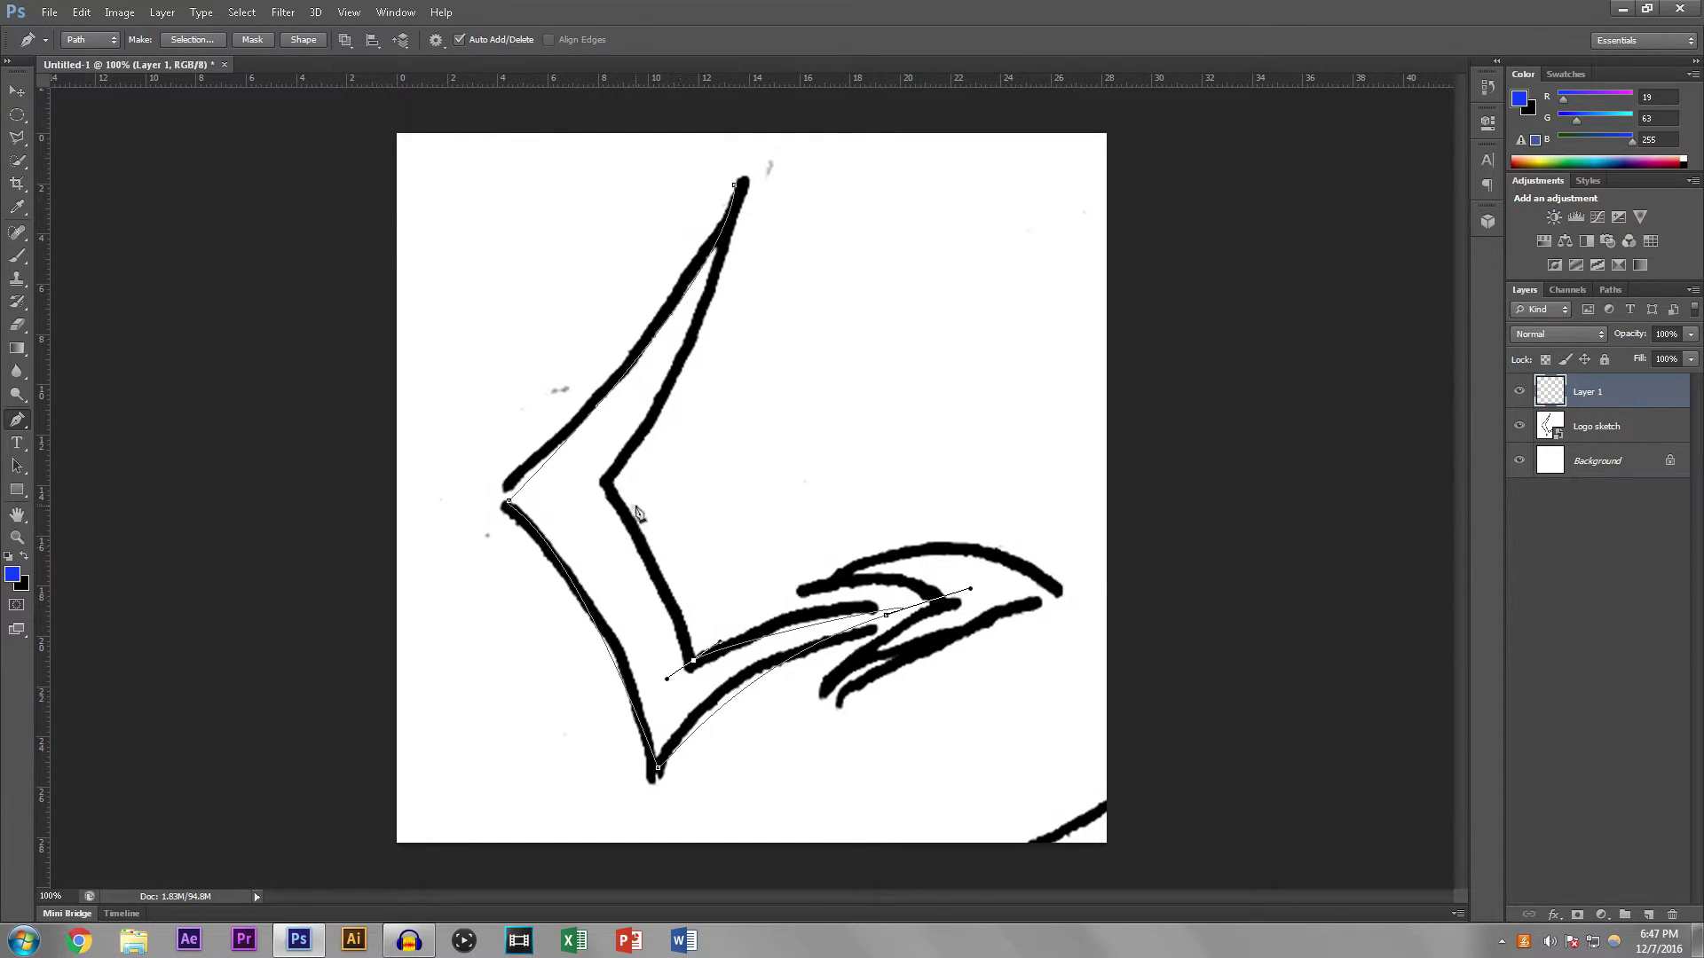
pyautogui.click(607, 485)
pyautogui.moveTo(606, 488); pyautogui.dragTo(581, 494)
pyautogui.moveTo(635, 477)
pyautogui.mouseDown()
pyautogui.moveTo(612, 503)
pyautogui.moveTo(637, 484)
pyautogui.moveTo(624, 477)
pyautogui.mouseUp()
pyautogui.moveTo(669, 679); pyautogui.dragTo(693, 661)
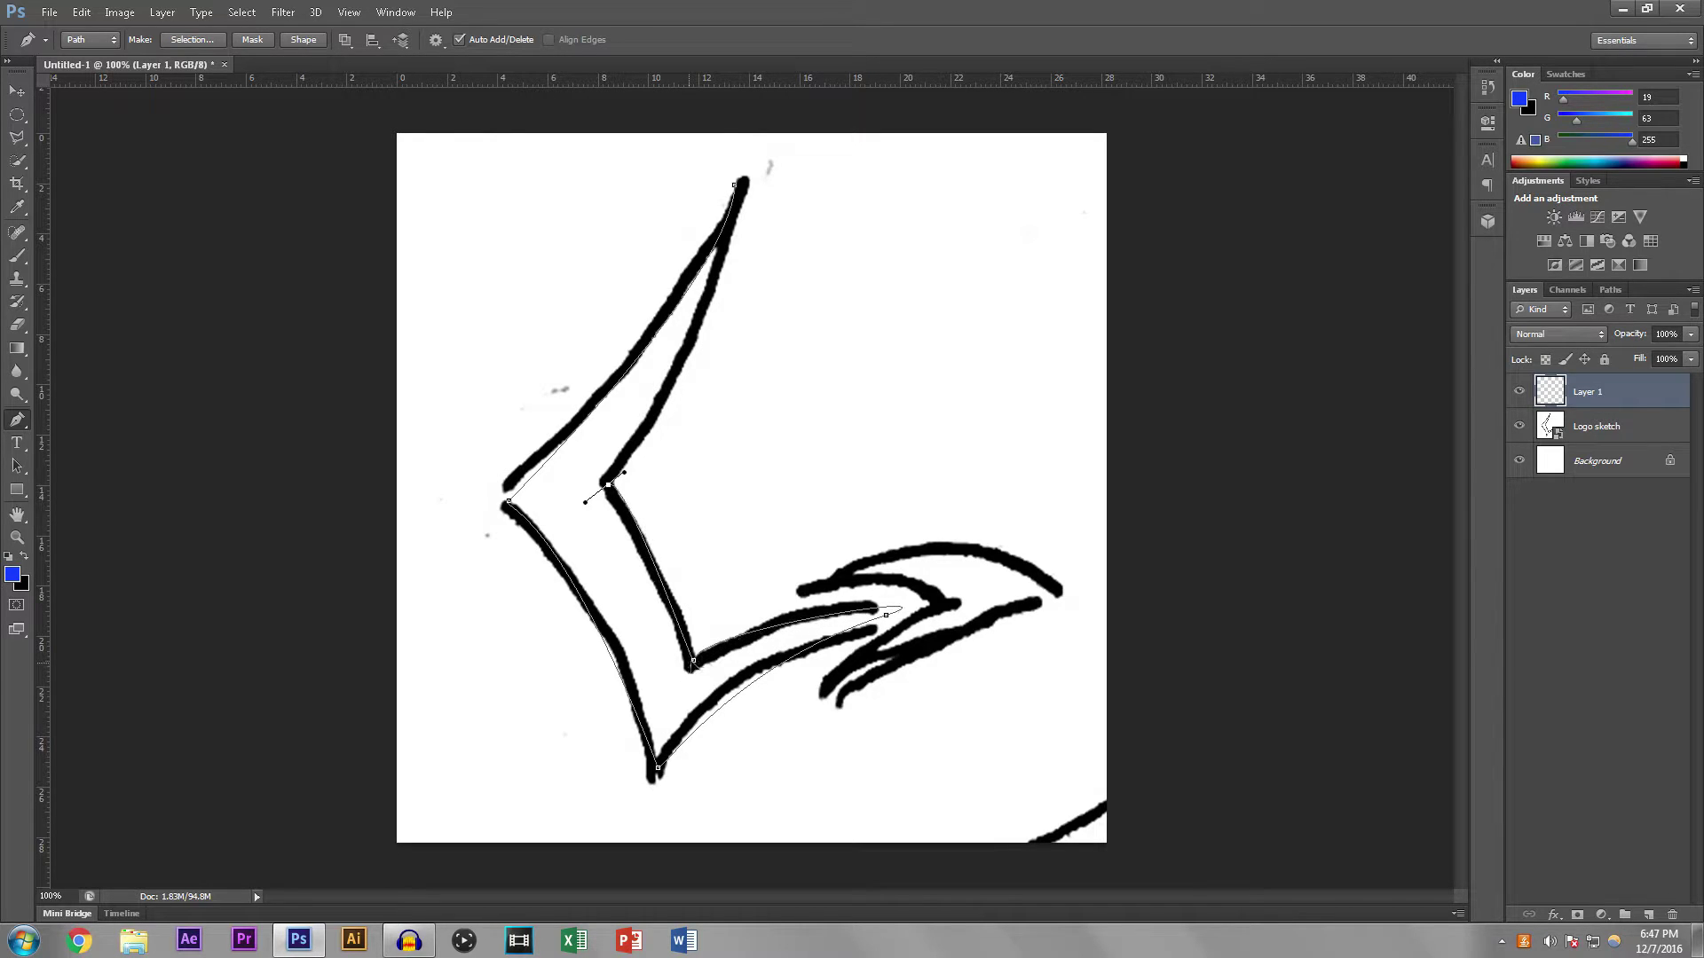
pyautogui.moveTo(608, 485); pyautogui.dragTo(604, 484)
# Step: Bring the path back up to the top tip and shorten the curve handle at the inner bend
pyautogui.click(736, 188)
pyautogui.hotkey('ctrl', 'z')
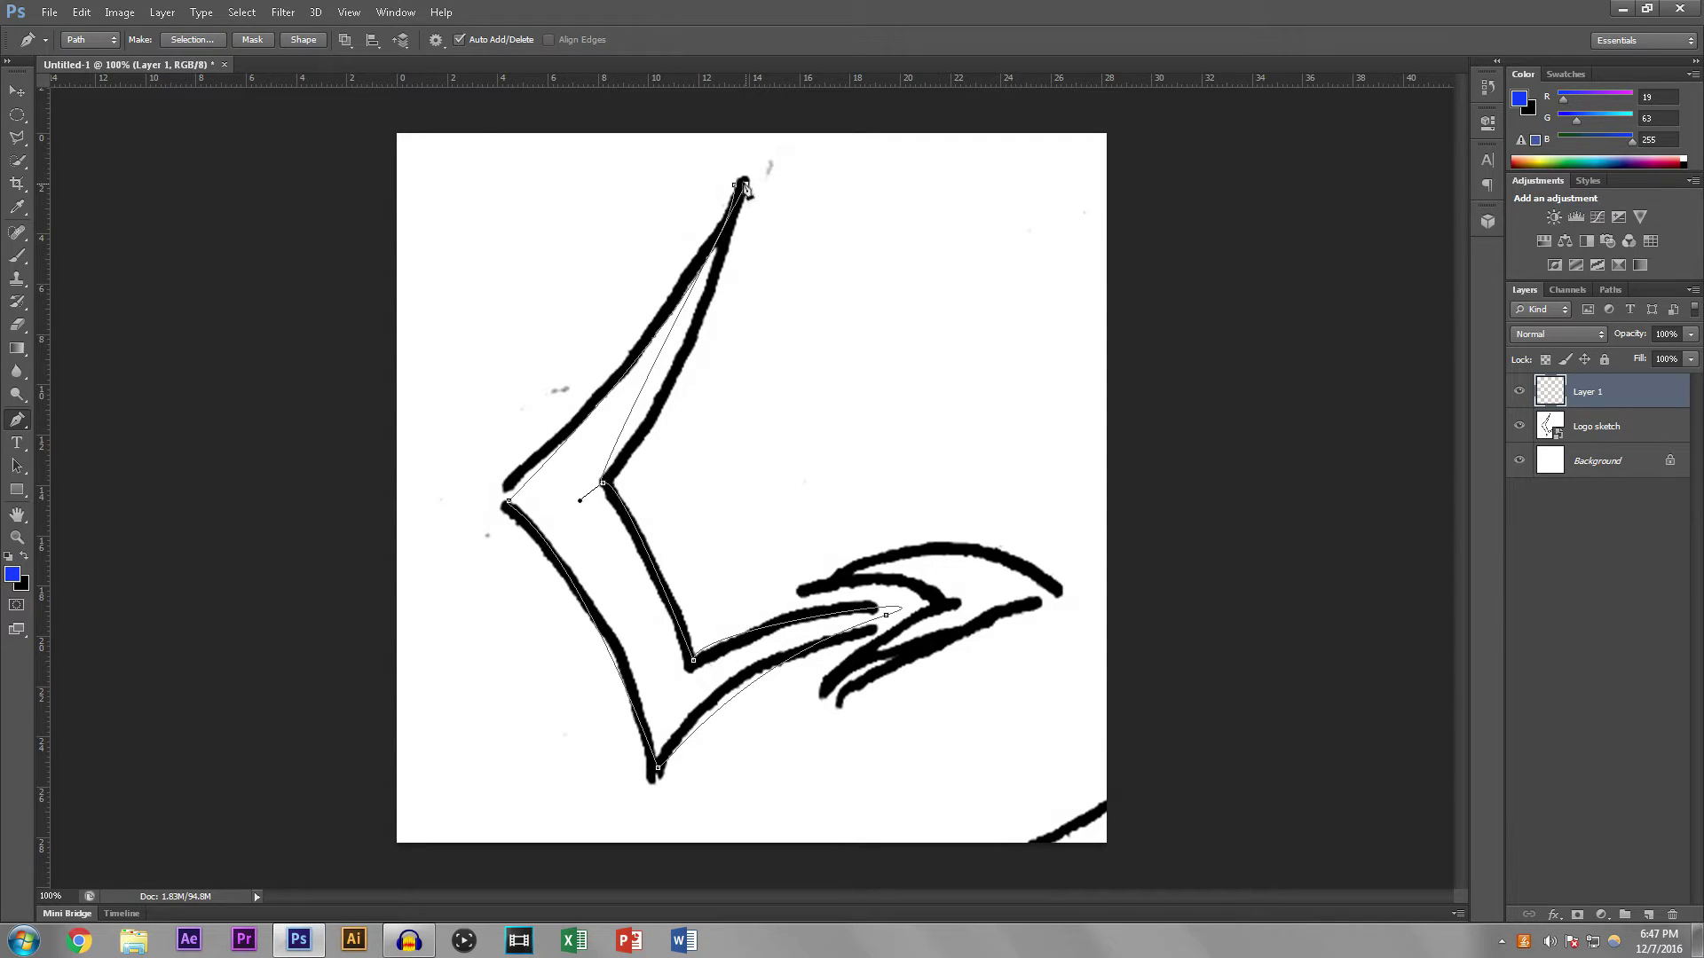
pyautogui.moveTo(745, 188)
pyautogui.mouseDown()
pyautogui.moveTo(743, 152)
pyautogui.moveTo(749, 197)
pyautogui.moveTo(728, 159)
pyautogui.mouseUp()
pyautogui.hotkey('ctrl', '+')
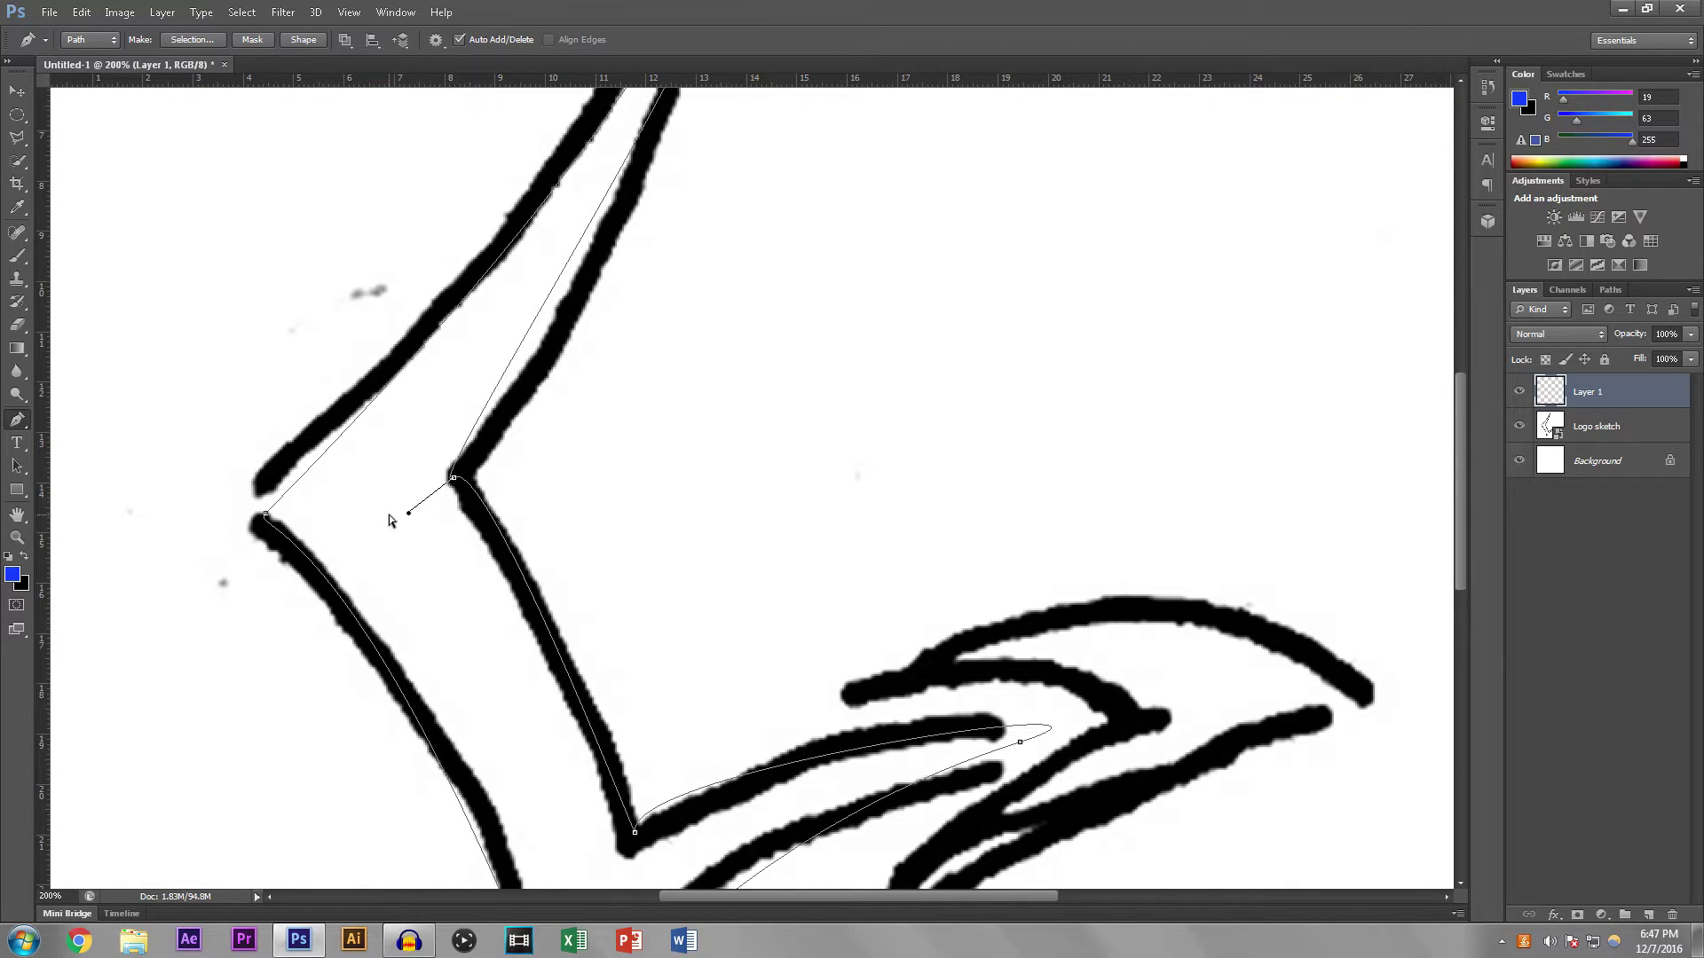
pyautogui.moveTo(408, 517); pyautogui.dragTo(437, 494)
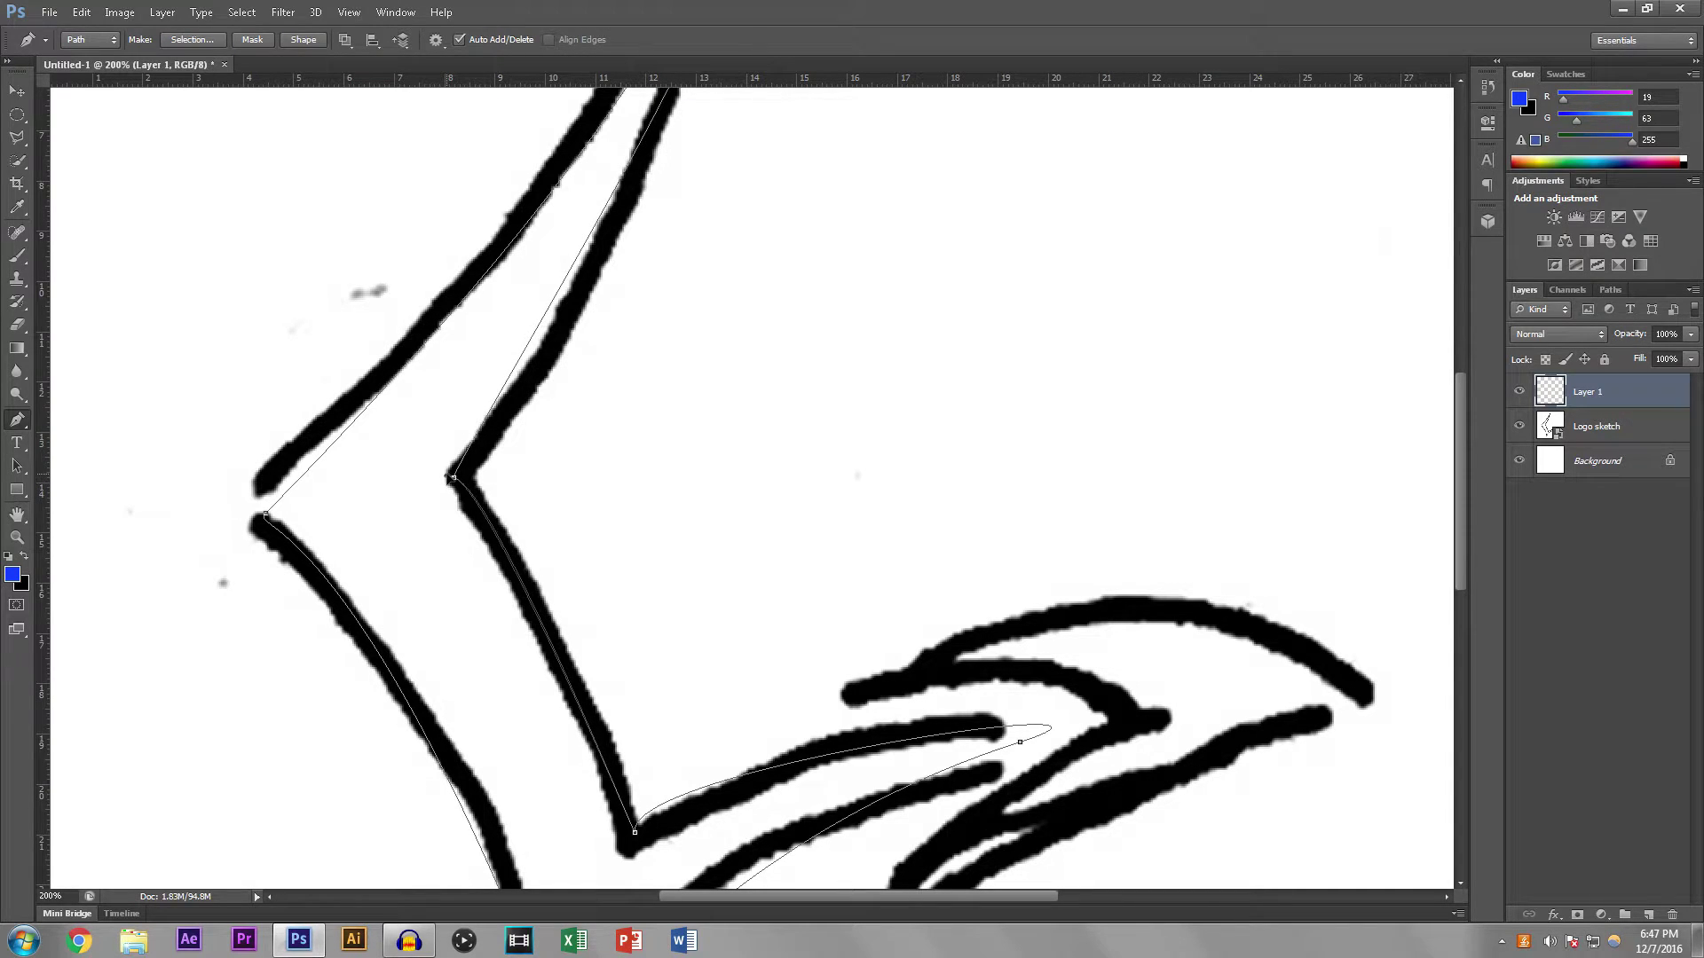
# Step: Reshape the anchors and handles at the top tip so the path's inner edge curves along the sketch, and finish the path
pyautogui.scroll(5, 550, 462)
pyautogui.moveTo(738, 202); pyautogui.dragTo(777, 264)
pyautogui.click(737, 197)
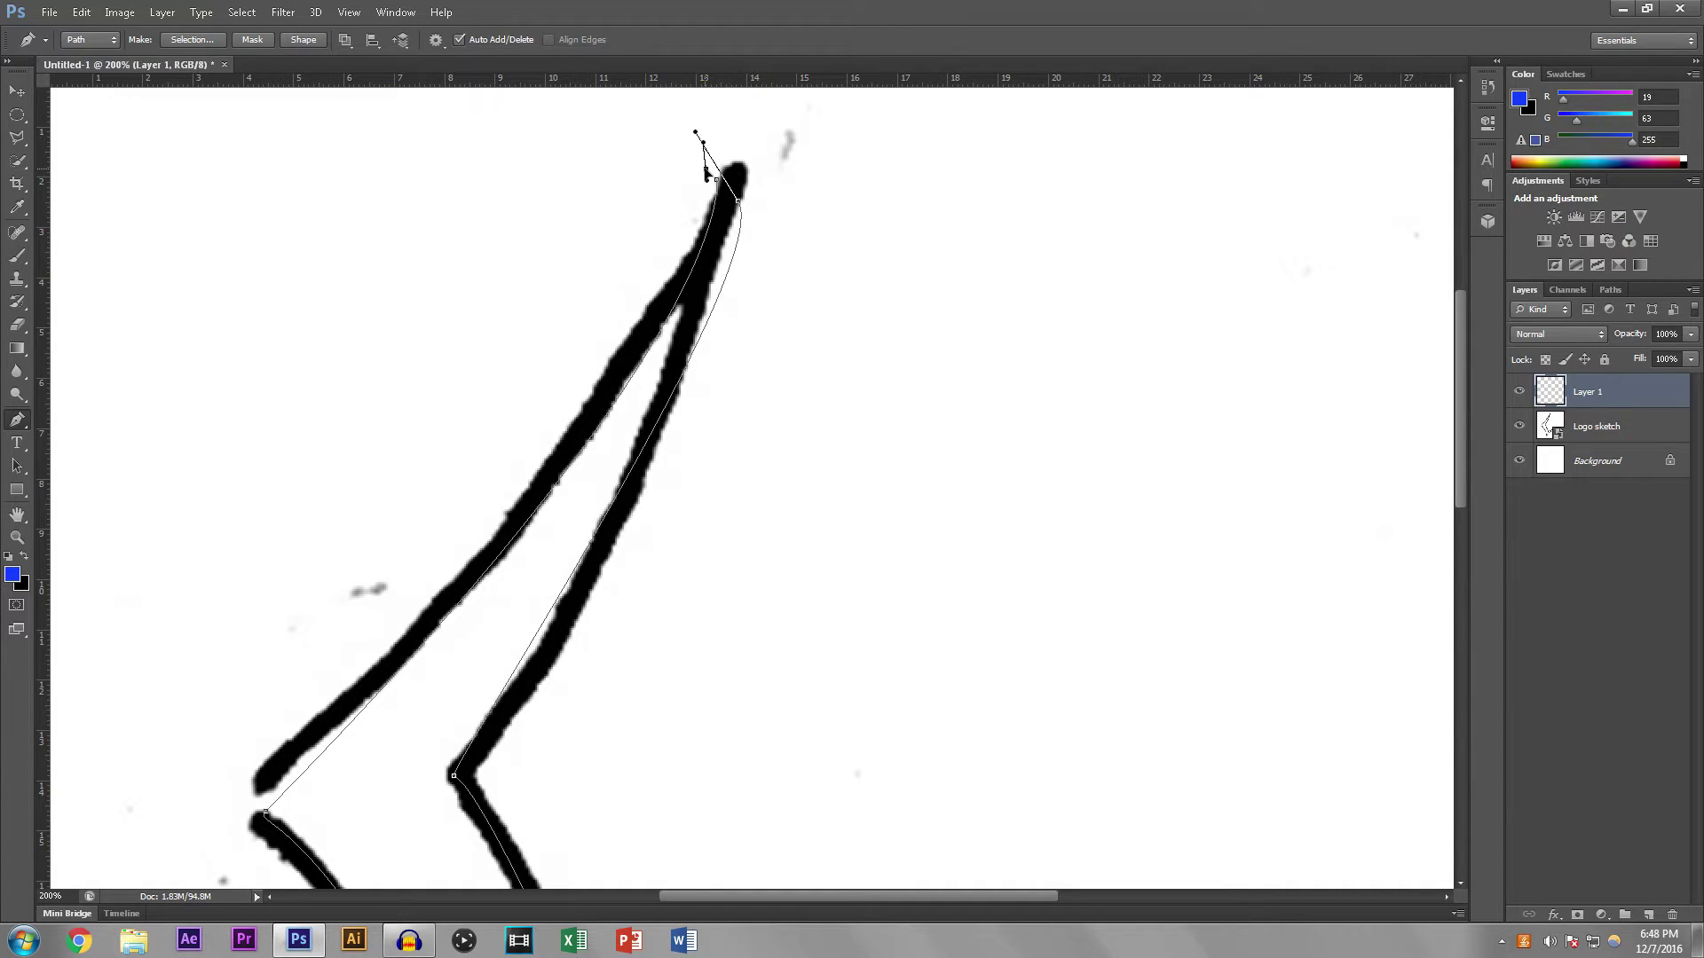
pyautogui.moveTo(710, 169)
pyautogui.mouseDown()
pyautogui.moveTo(735, 158)
pyautogui.moveTo(783, 261)
pyautogui.mouseUp()
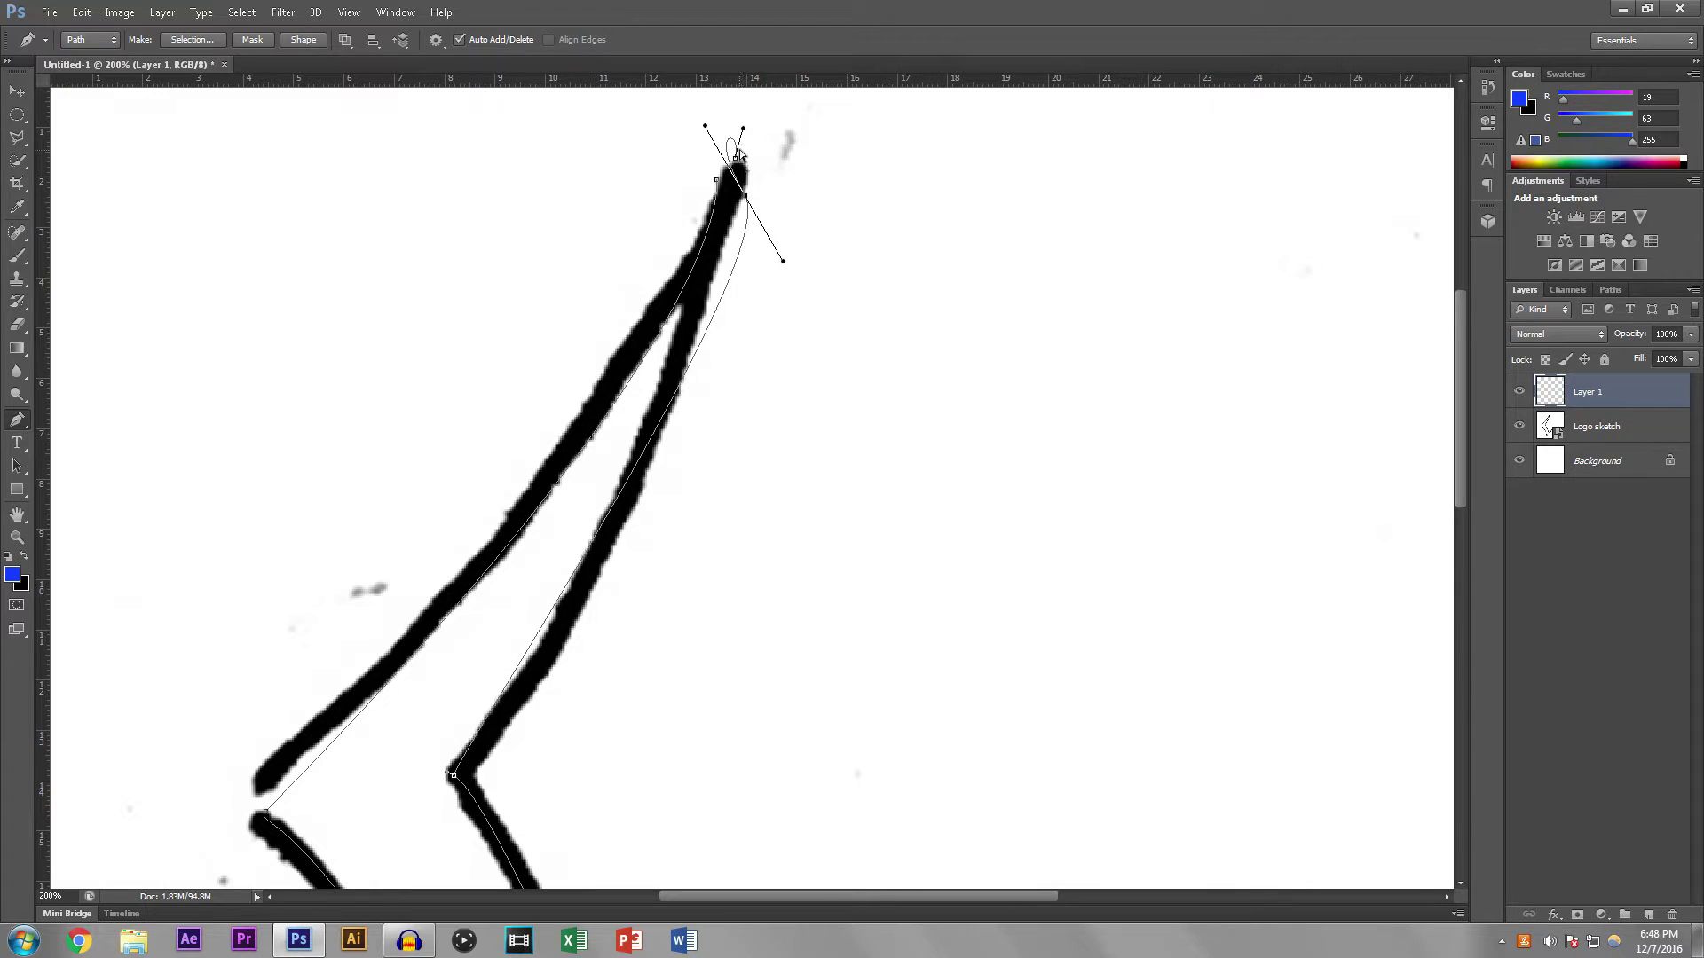
pyautogui.moveTo(733, 158)
pyautogui.mouseDown()
pyautogui.moveTo(697, 164)
pyautogui.moveTo(714, 174)
pyautogui.mouseUp()
pyautogui.moveTo(747, 200); pyautogui.dragTo(748, 181)
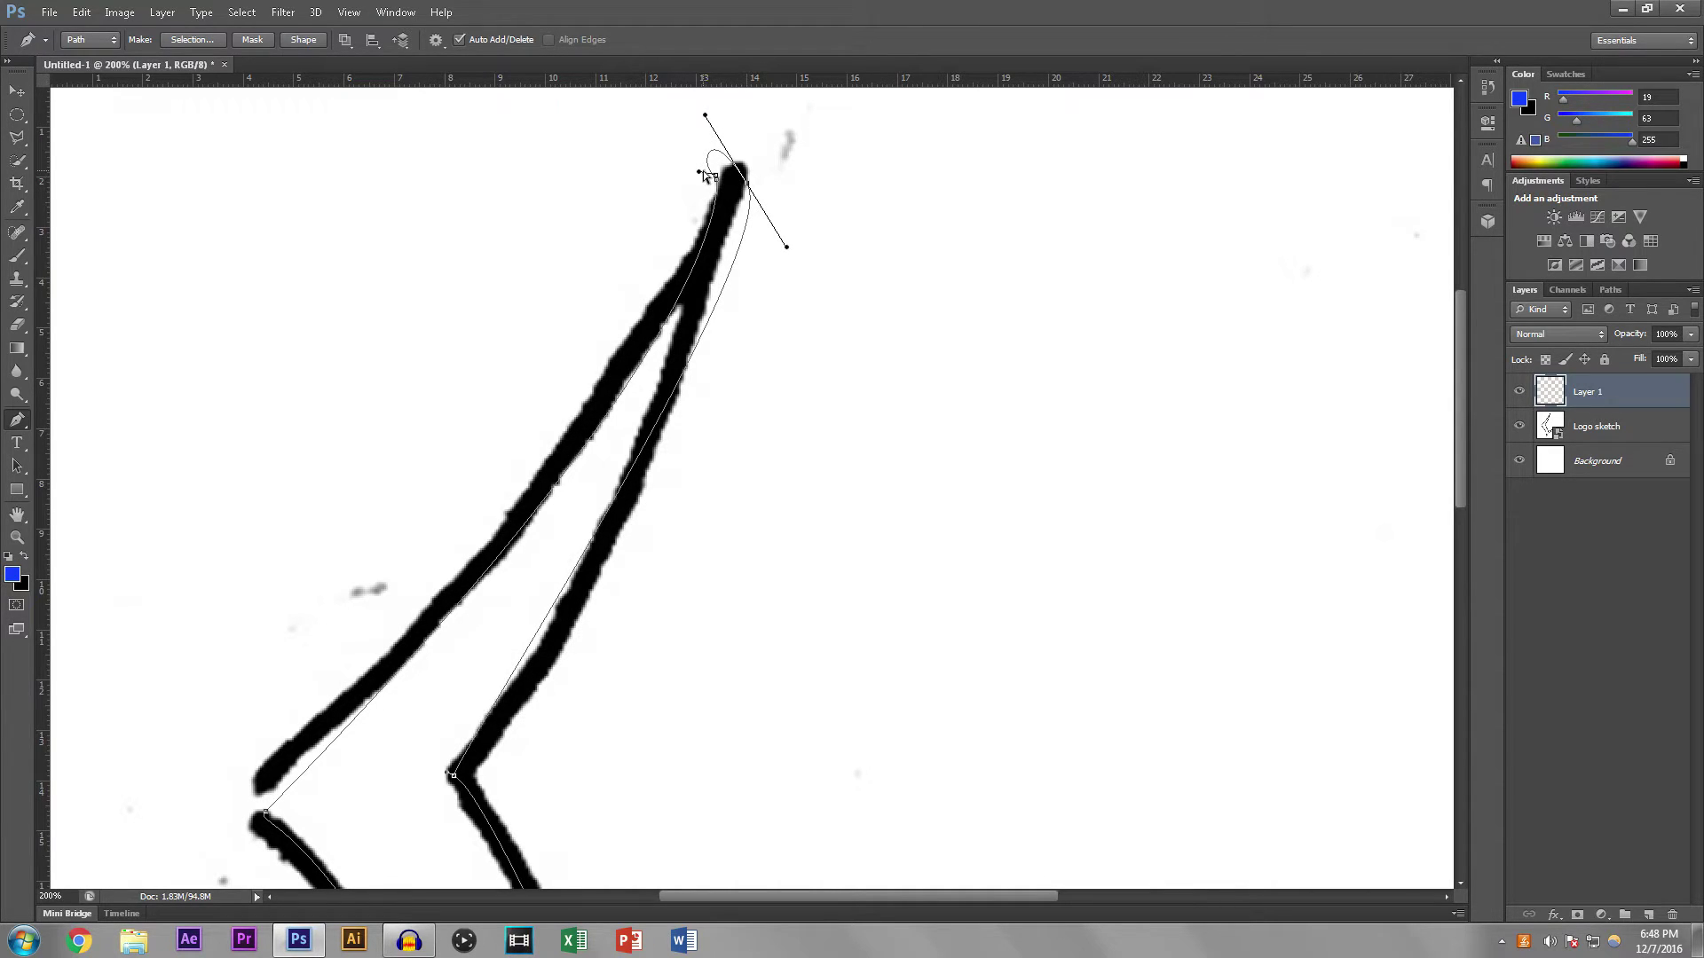
pyautogui.moveTo(700, 172)
pyautogui.mouseDown()
pyautogui.moveTo(720, 158)
pyautogui.moveTo(713, 180)
pyautogui.mouseUp()
pyautogui.press('Escape')
pyautogui.hotkey('ctrl', '-')
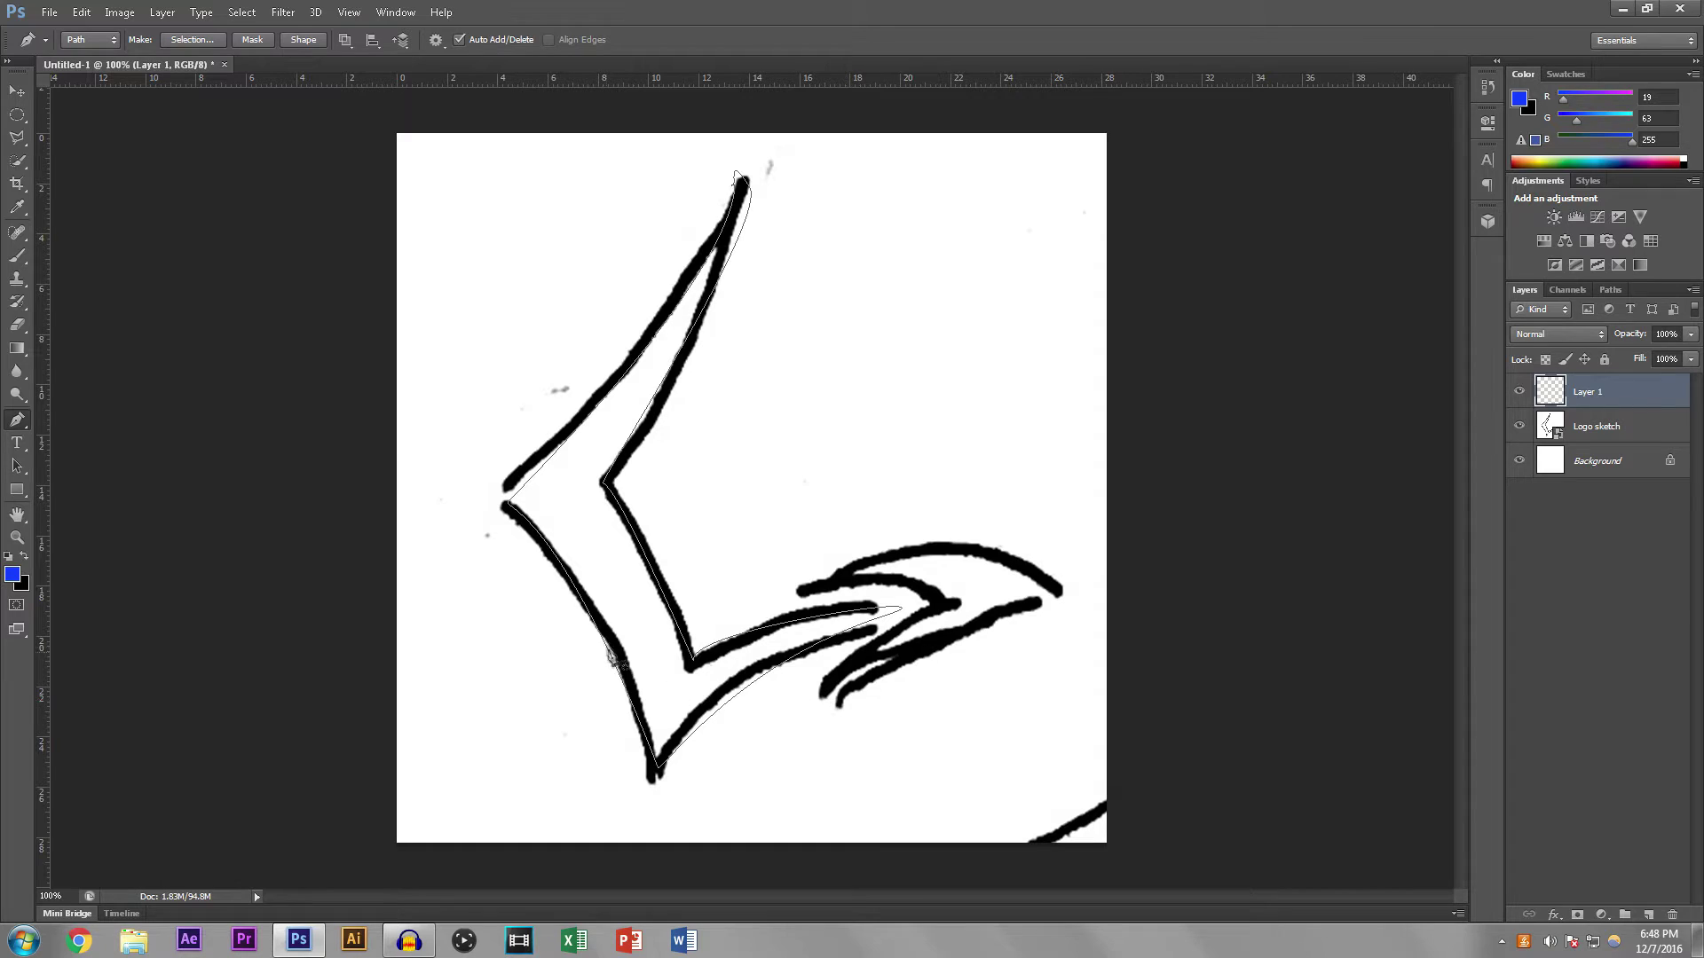
# Step: Convert the traced path to a selection, paint it solid blue on Layer 1 with the Brush tool, and deselect
pyautogui.rightClick(692, 661)
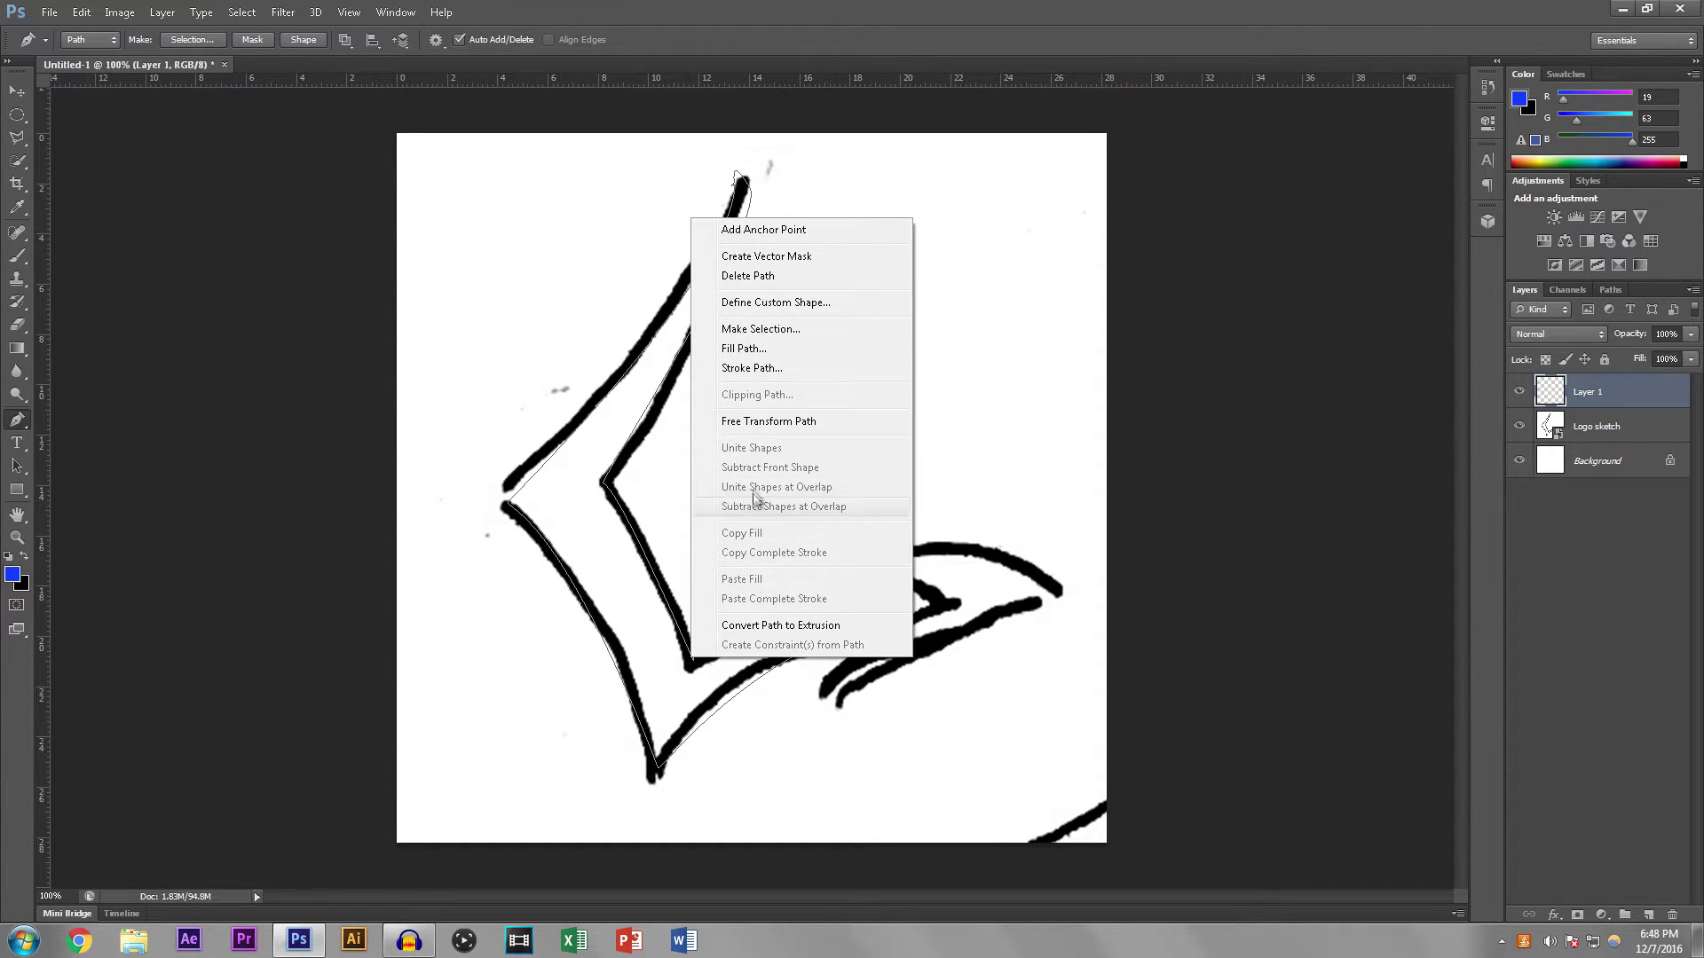
pyautogui.click(756, 329)
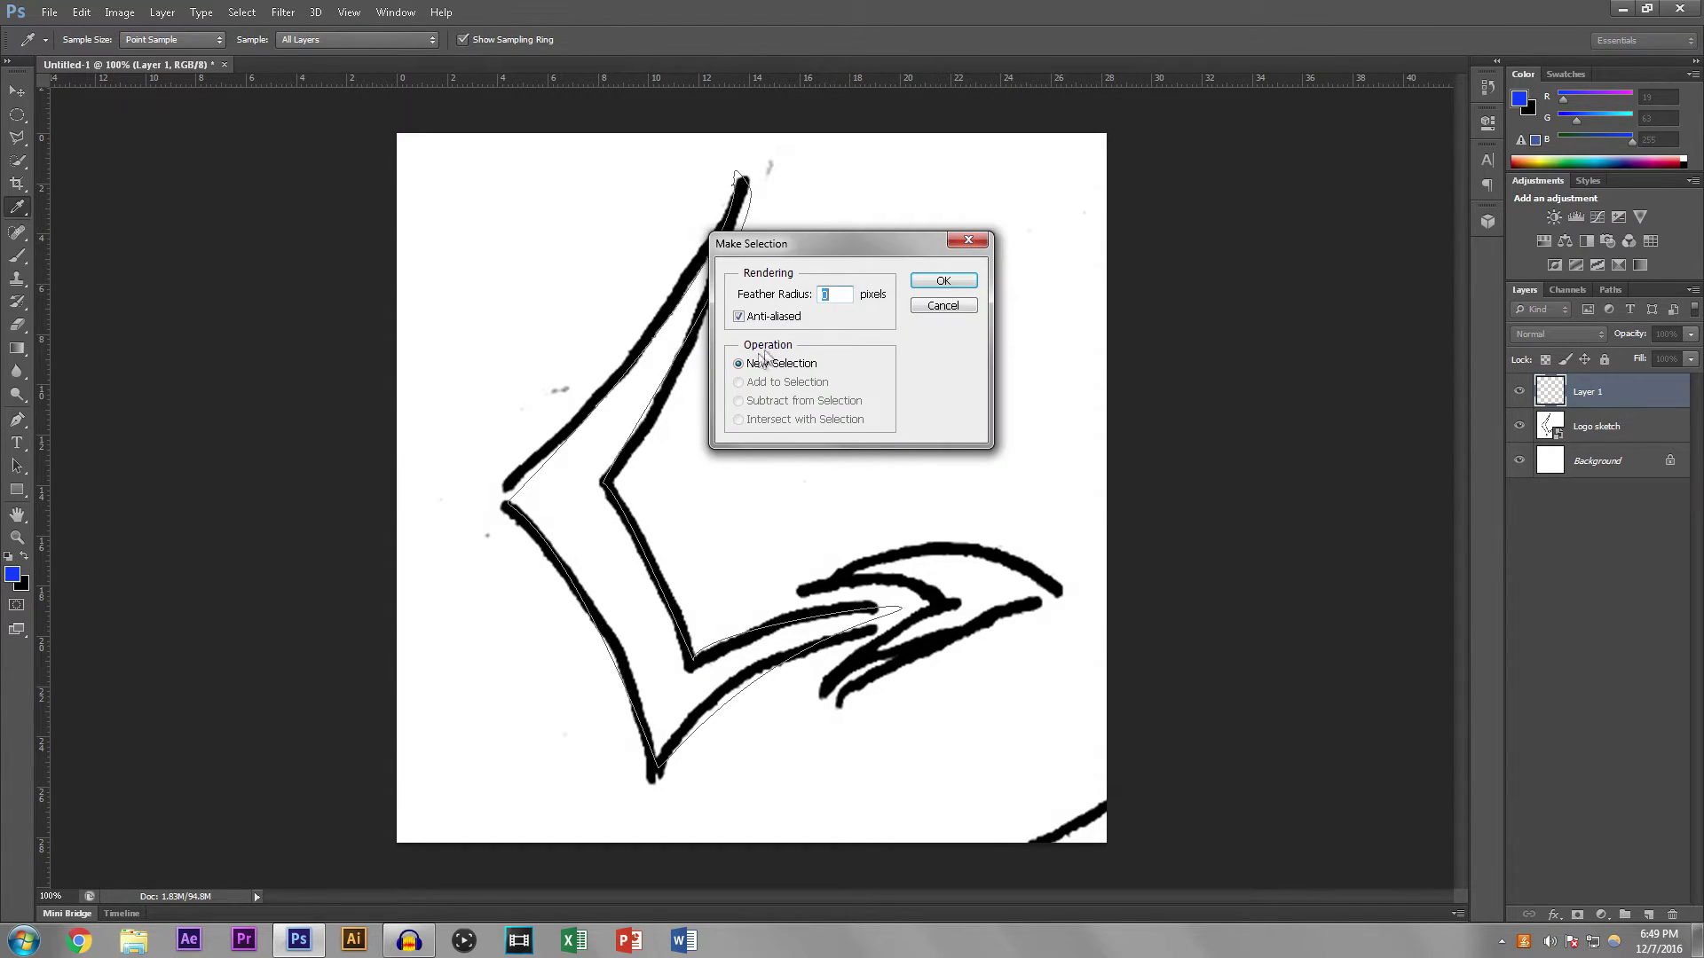
pyautogui.click(932, 282)
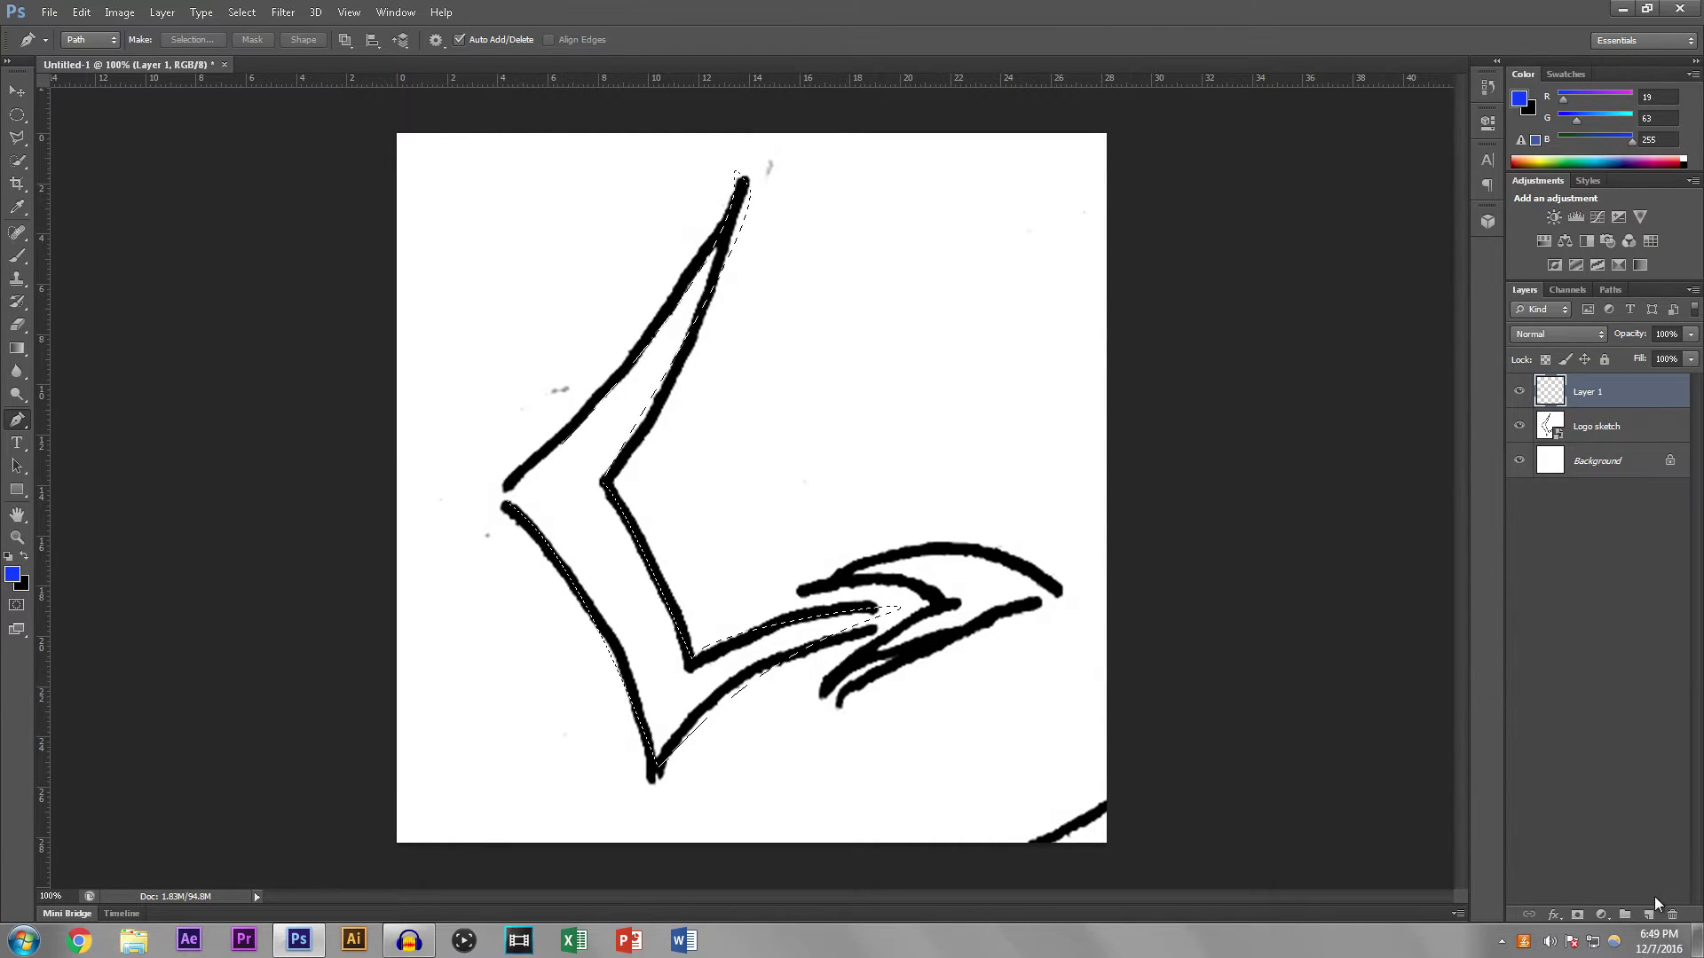
pyautogui.press('b')
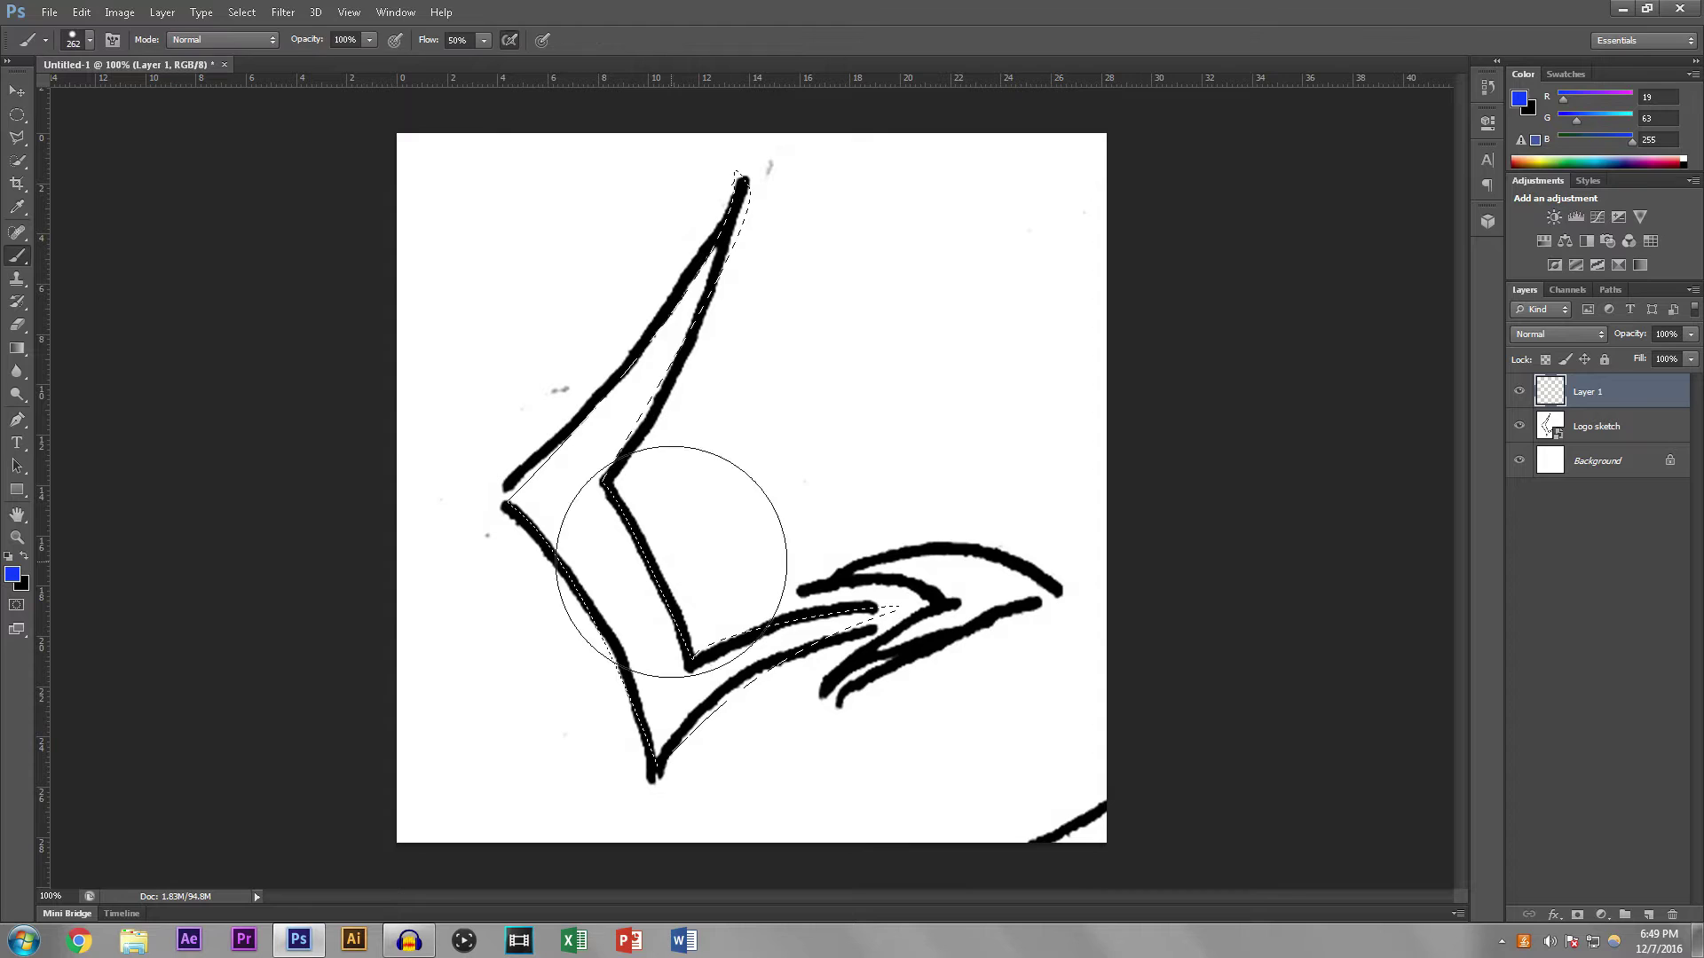
pyautogui.moveTo(620, 647)
pyautogui.mouseDown()
pyautogui.moveTo(601, 707)
pyautogui.moveTo(1019, 598)
pyautogui.moveTo(632, 632)
pyautogui.moveTo(870, 572)
pyautogui.moveTo(426, 532)
pyautogui.moveTo(661, 364)
pyautogui.moveTo(542, 565)
pyautogui.mouseUp()
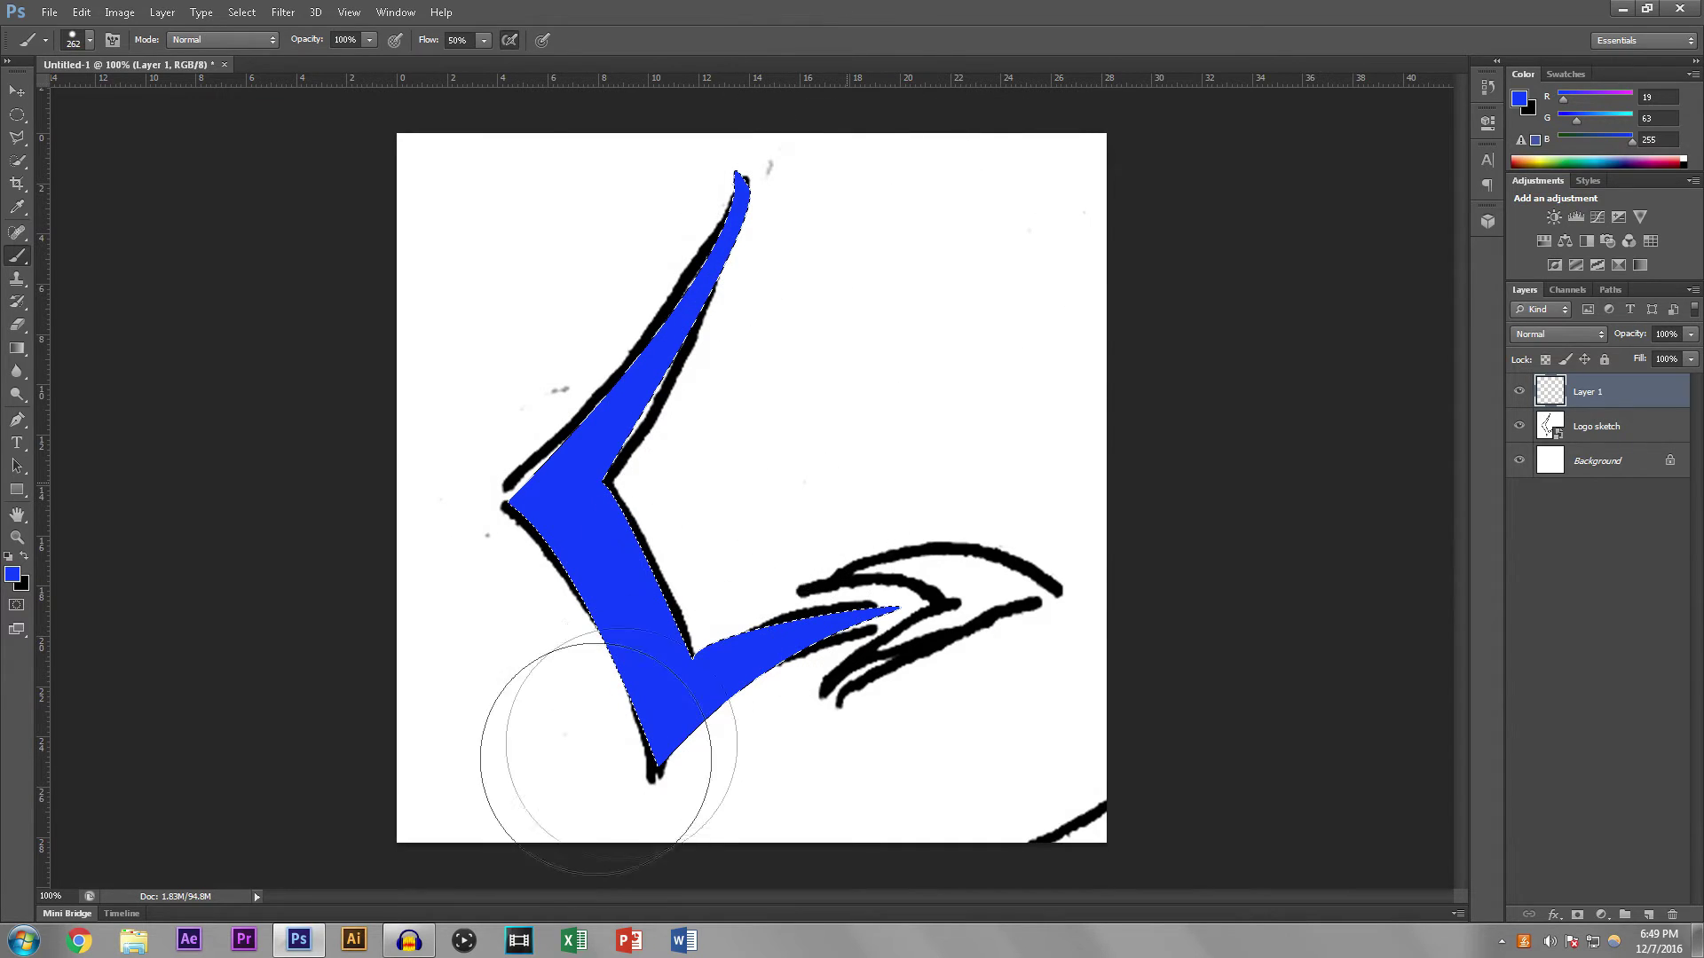
pyautogui.hotkey('ctrl', 'd')
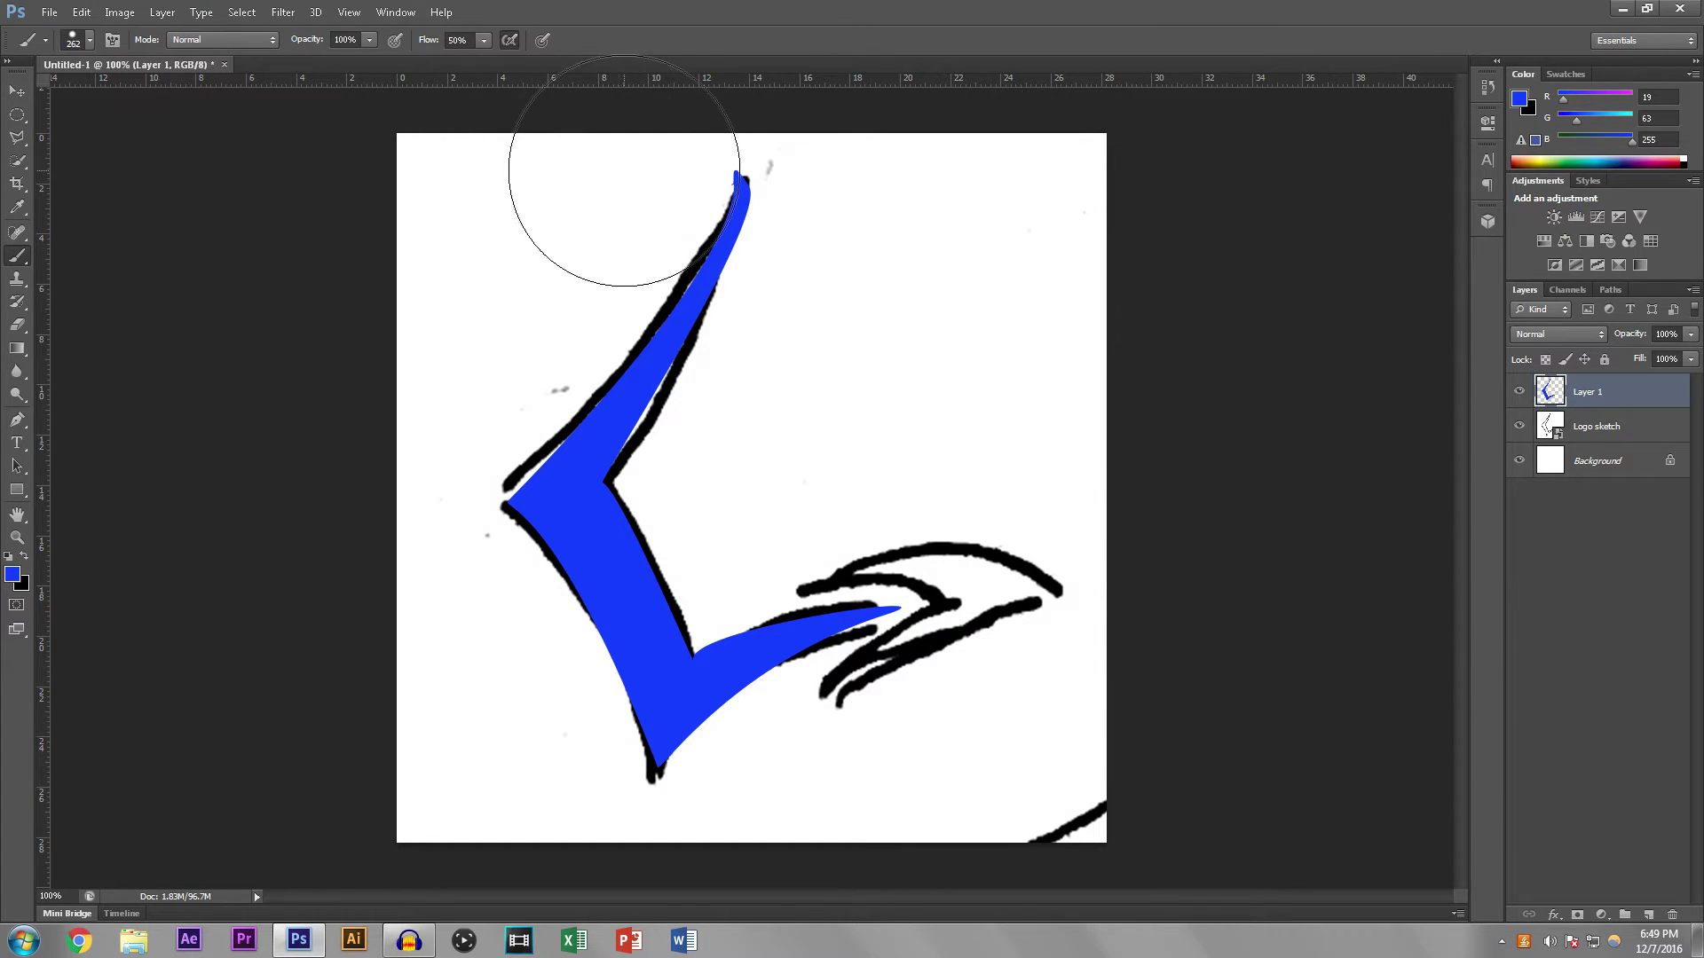
# Step: Reduce the brush size to about 36 px at the blue shape's top tip
pyautogui.hotkey('ctrl', '+')
pyautogui.hotkey('ctrl', '+')
pyautogui.scroll(5, 590, 419)
pyautogui.scroll(10, 586, 497)
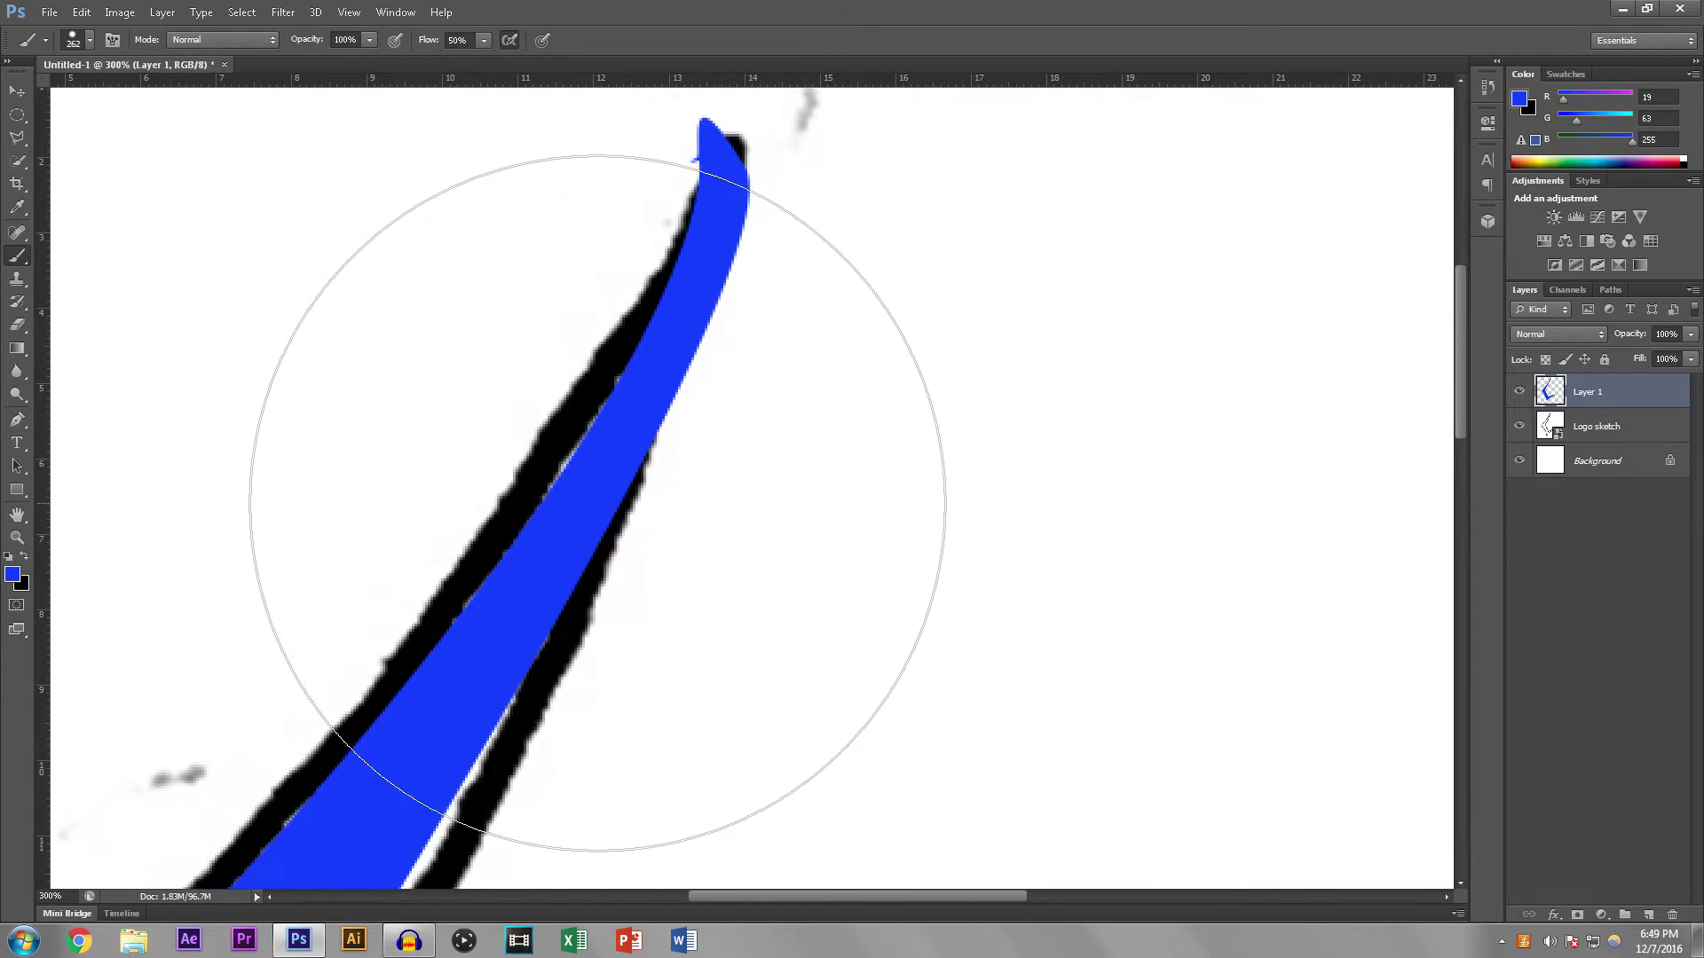
pyautogui.keyDown('alt'); pyautogui.rightClick(592, 429); pyautogui.keyUp('alt')
pyautogui.moveTo(592, 429); pyautogui.dragTo(286, 460)
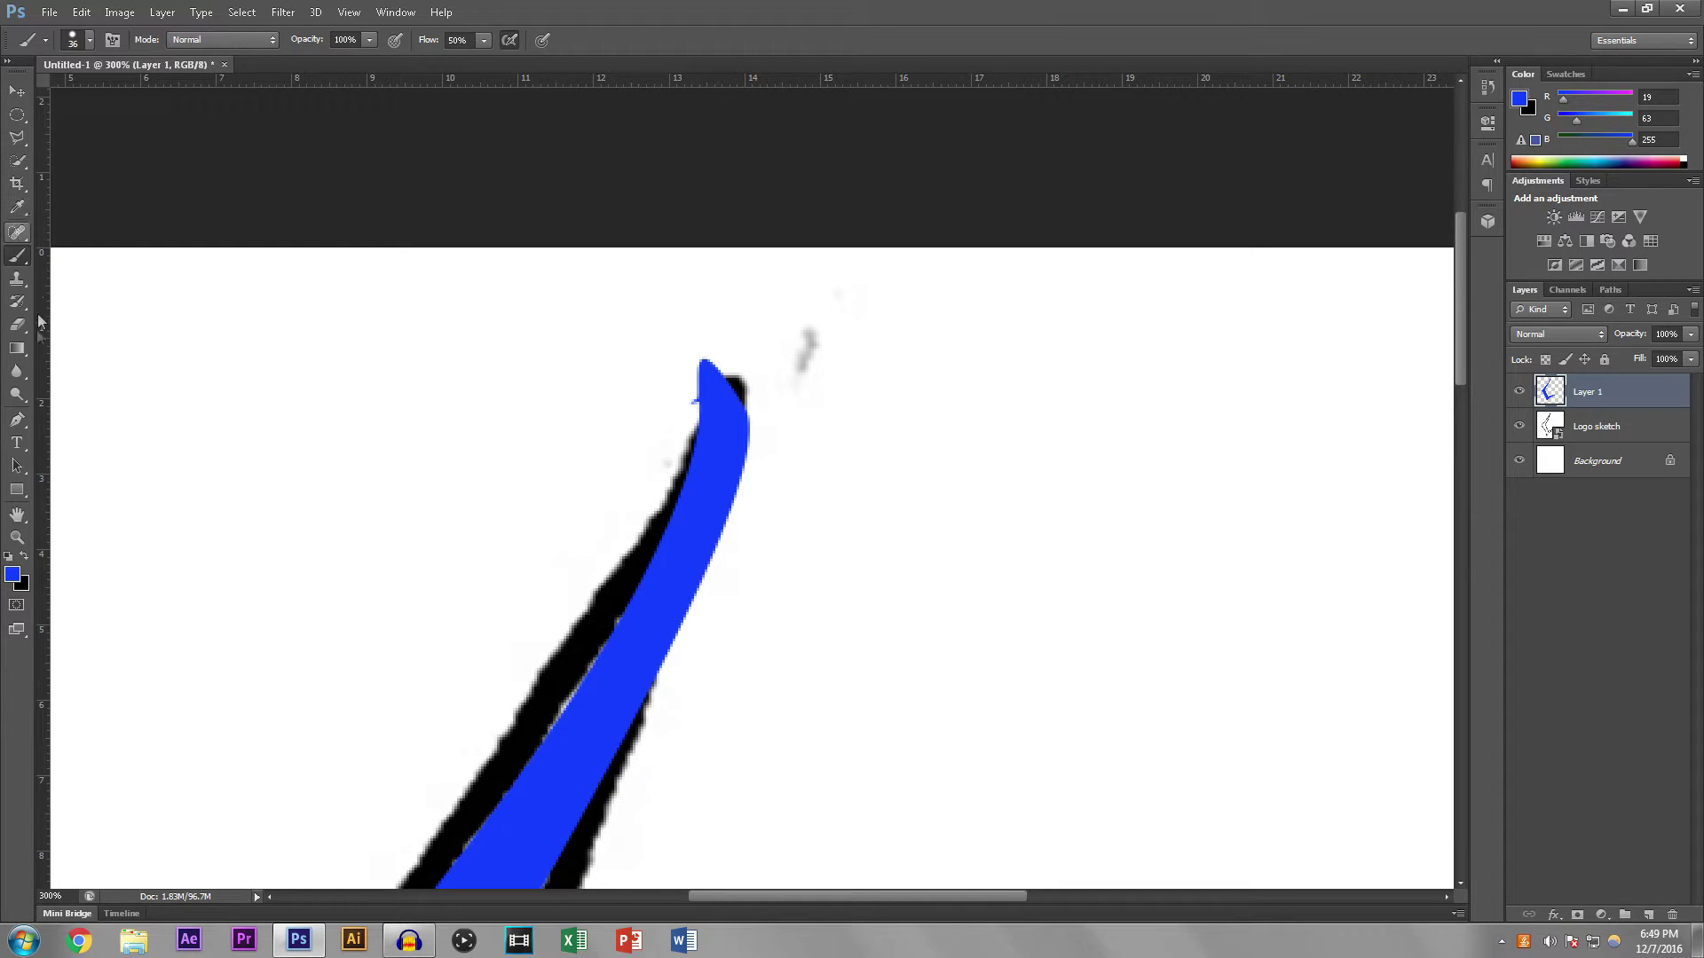
# Step: Outline the excess blue around the top tip with a closed Pen tool path and make it a new selection with 0 px feather
pyautogui.click(17, 419)
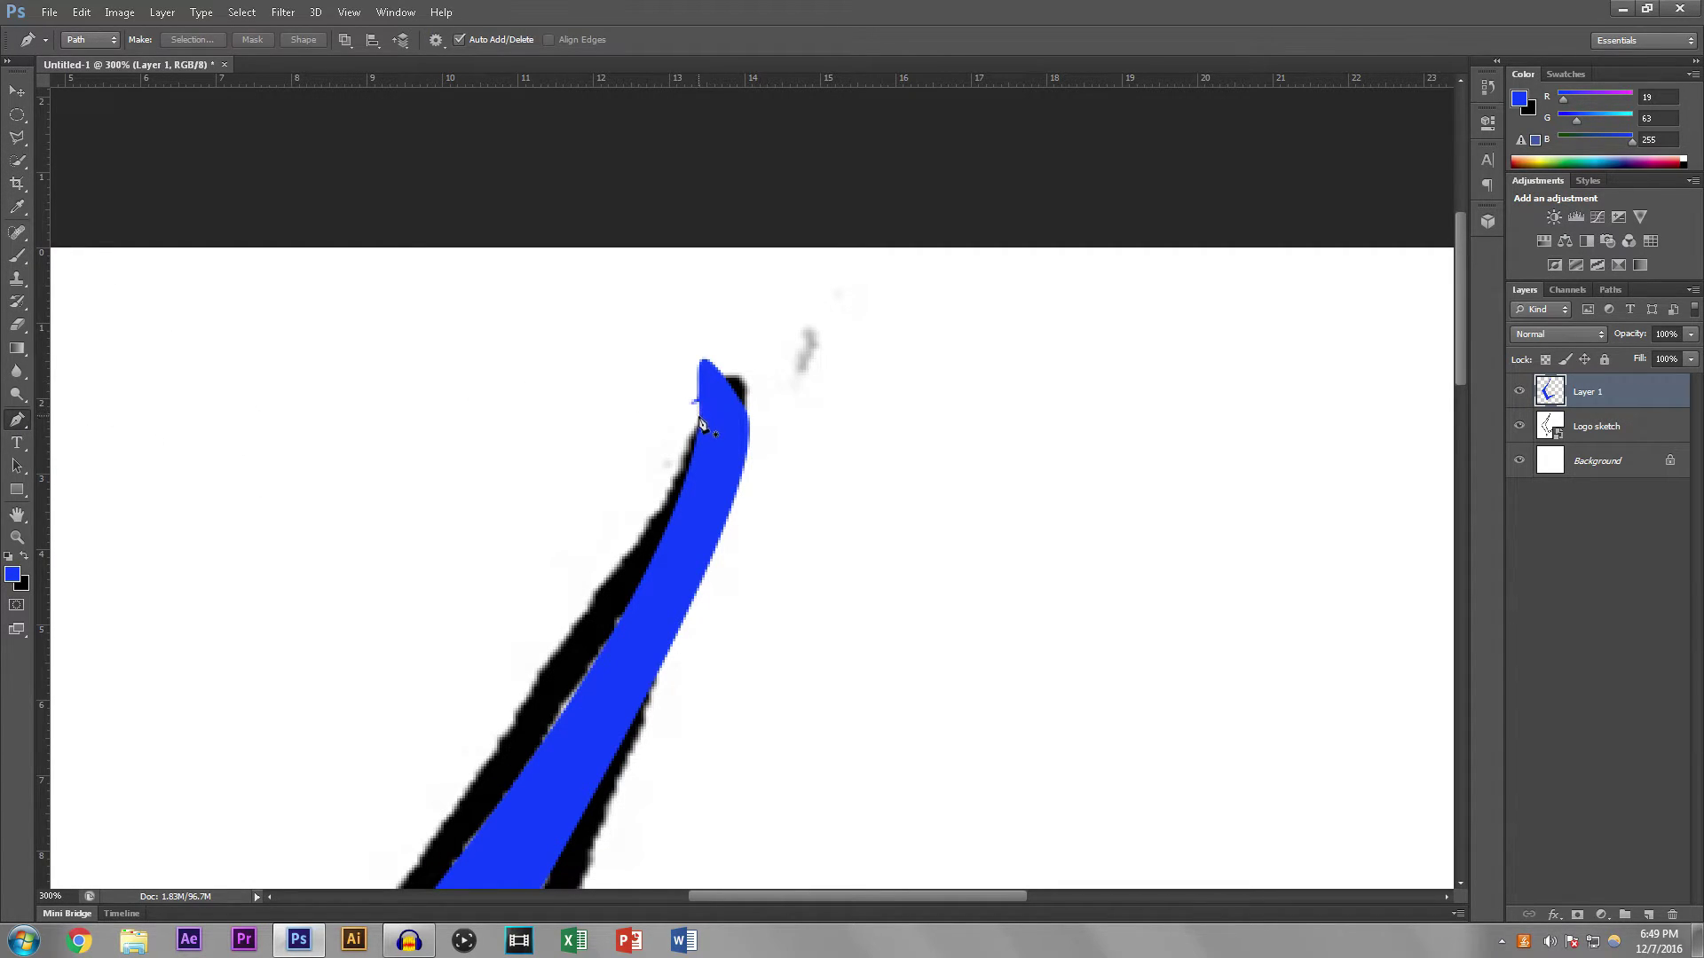
pyautogui.click(656, 546)
pyautogui.click(716, 382)
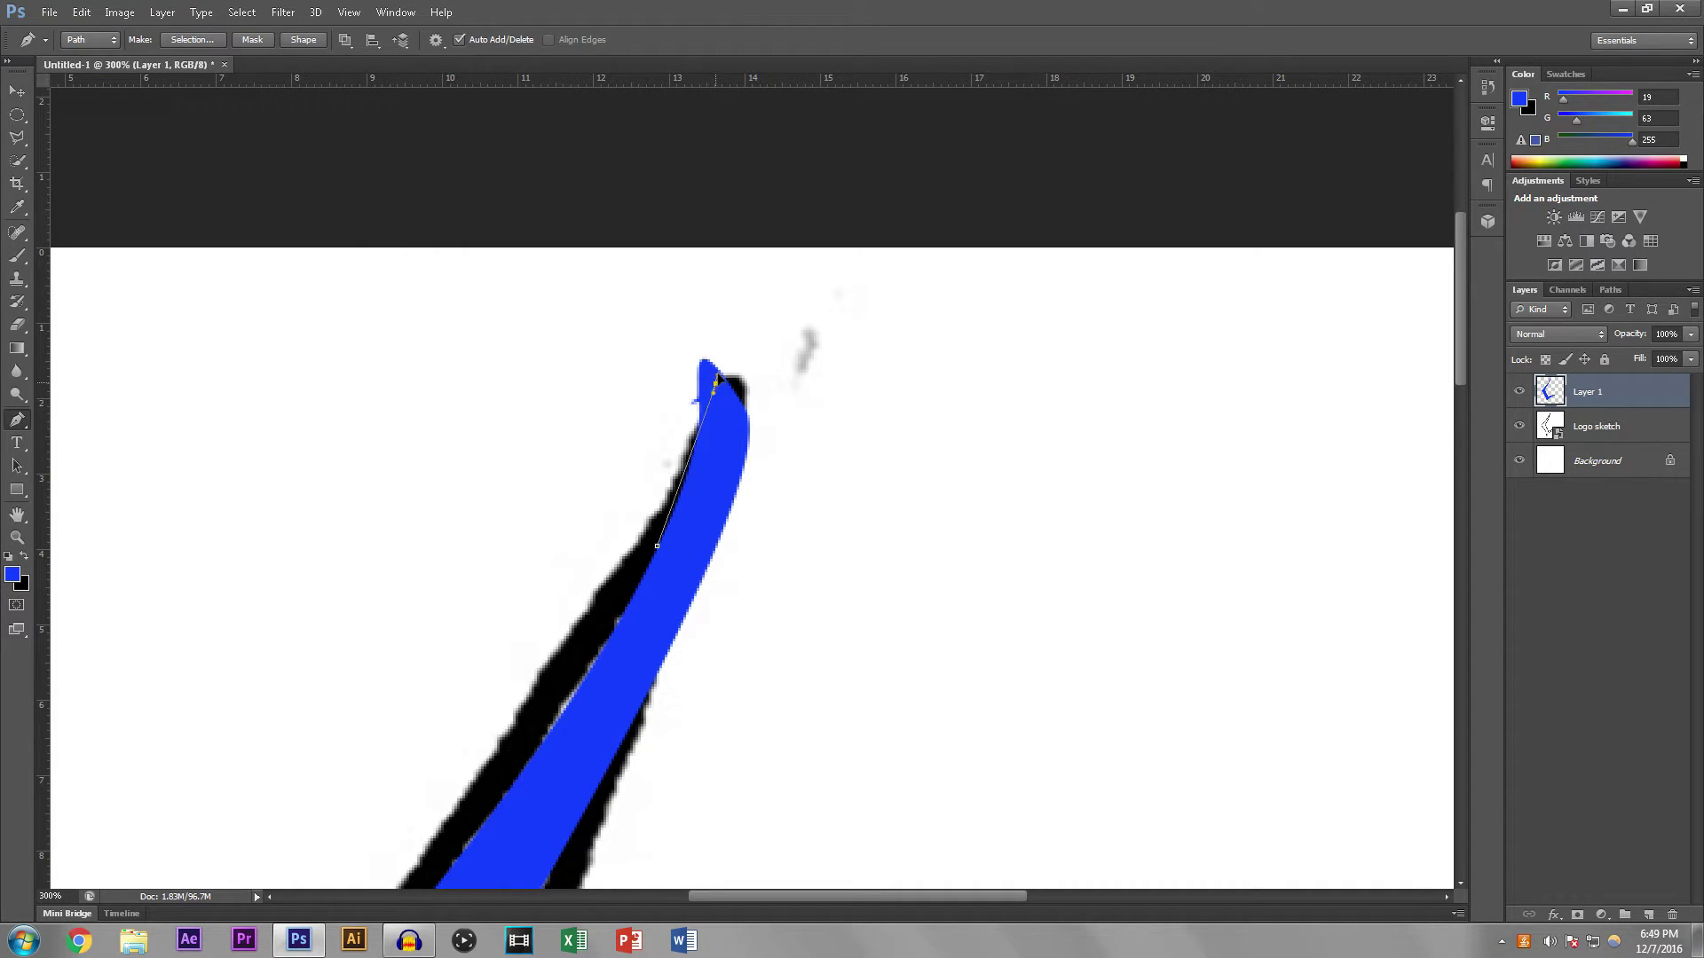
pyautogui.moveTo(721, 360); pyautogui.dragTo(719, 353)
pyautogui.click(740, 482)
pyautogui.click(837, 362)
pyautogui.click(707, 290)
pyautogui.click(639, 365)
pyautogui.click(657, 545)
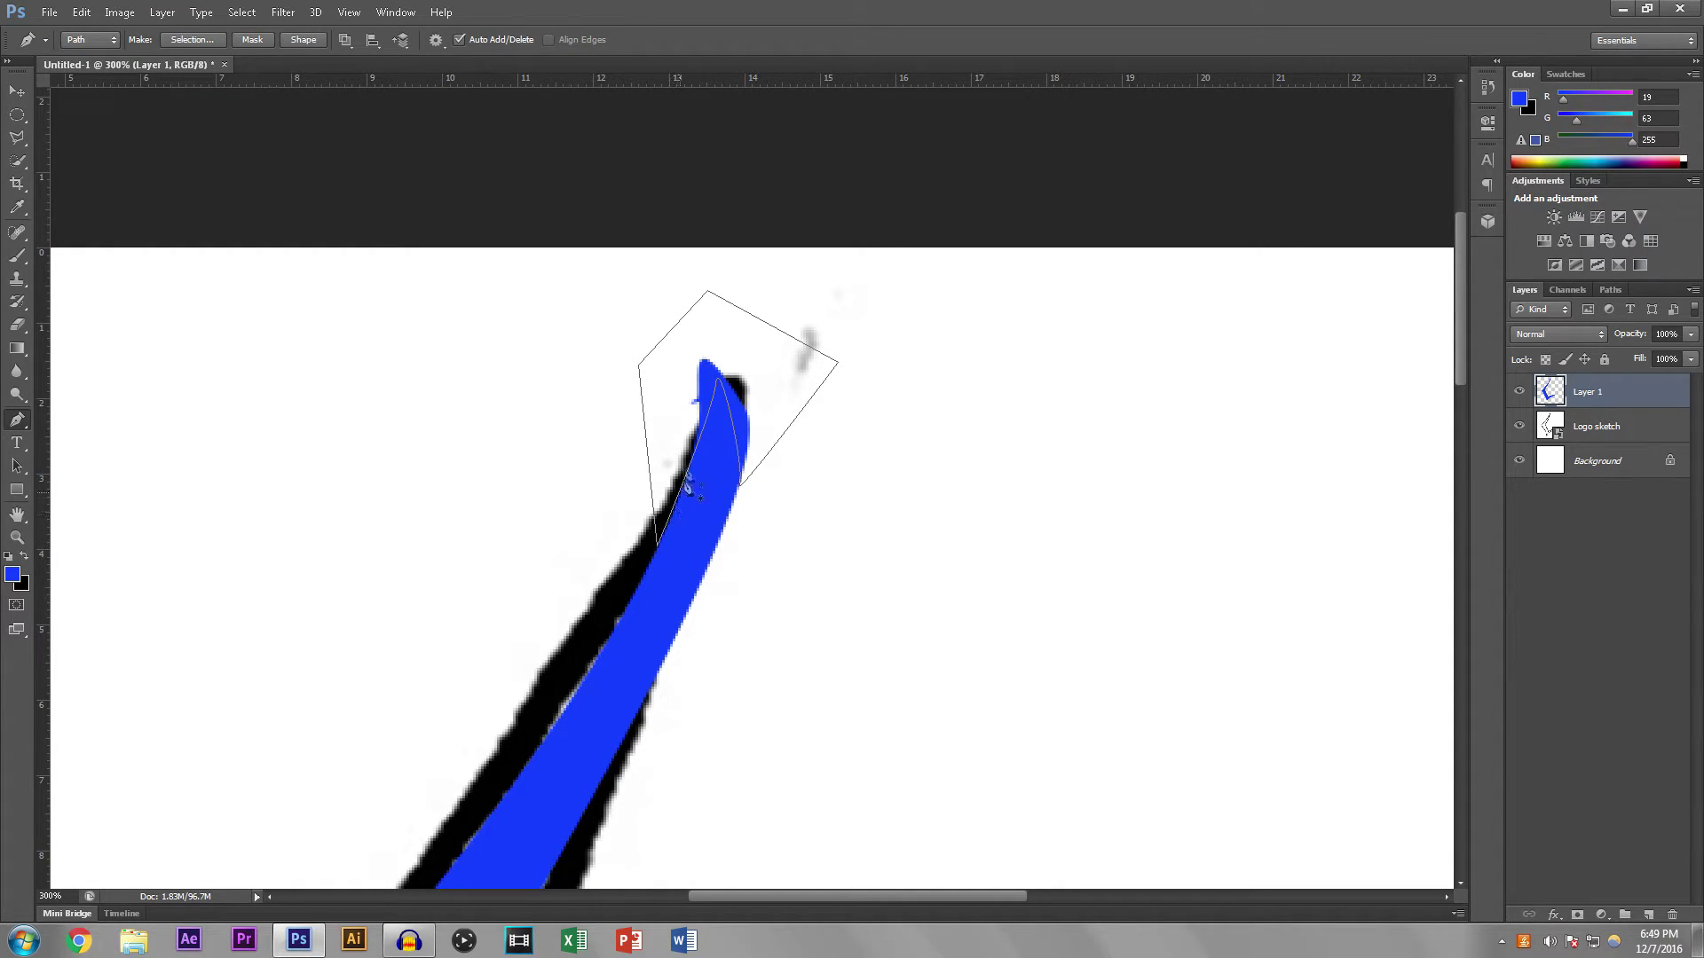
pyautogui.rightClick(721, 385)
pyautogui.click(790, 492)
pyautogui.click(927, 281)
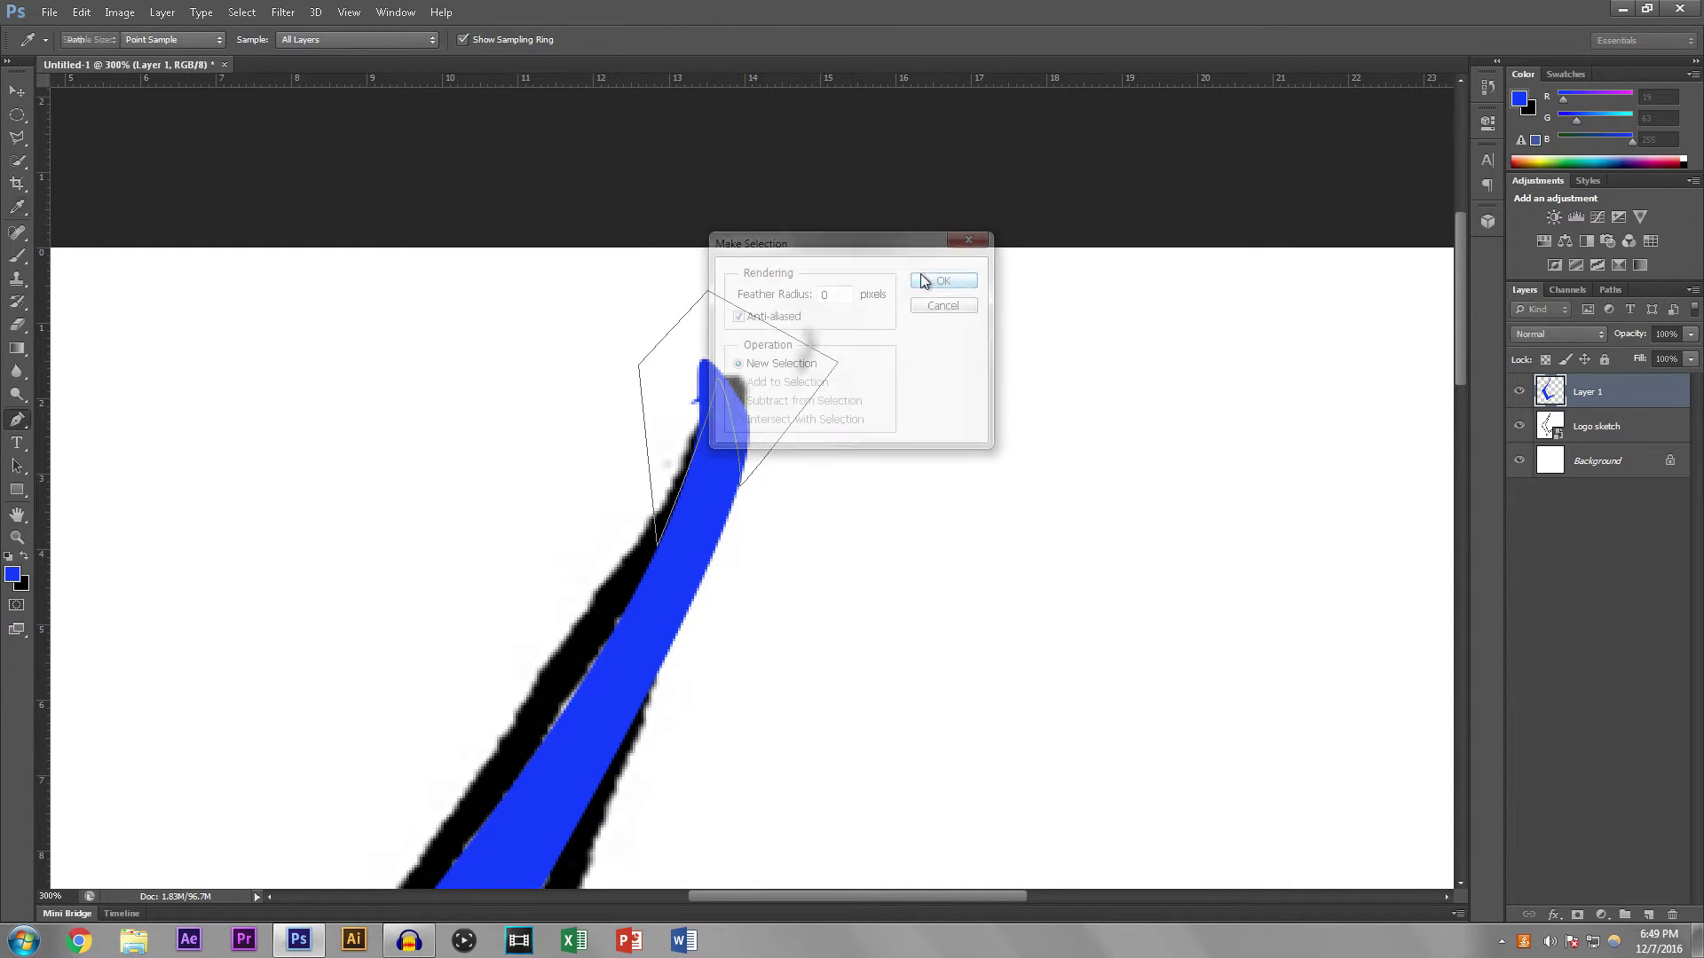
# Step: Erase the excess blue inside the selection around the top tip and deselect
pyautogui.press('e')
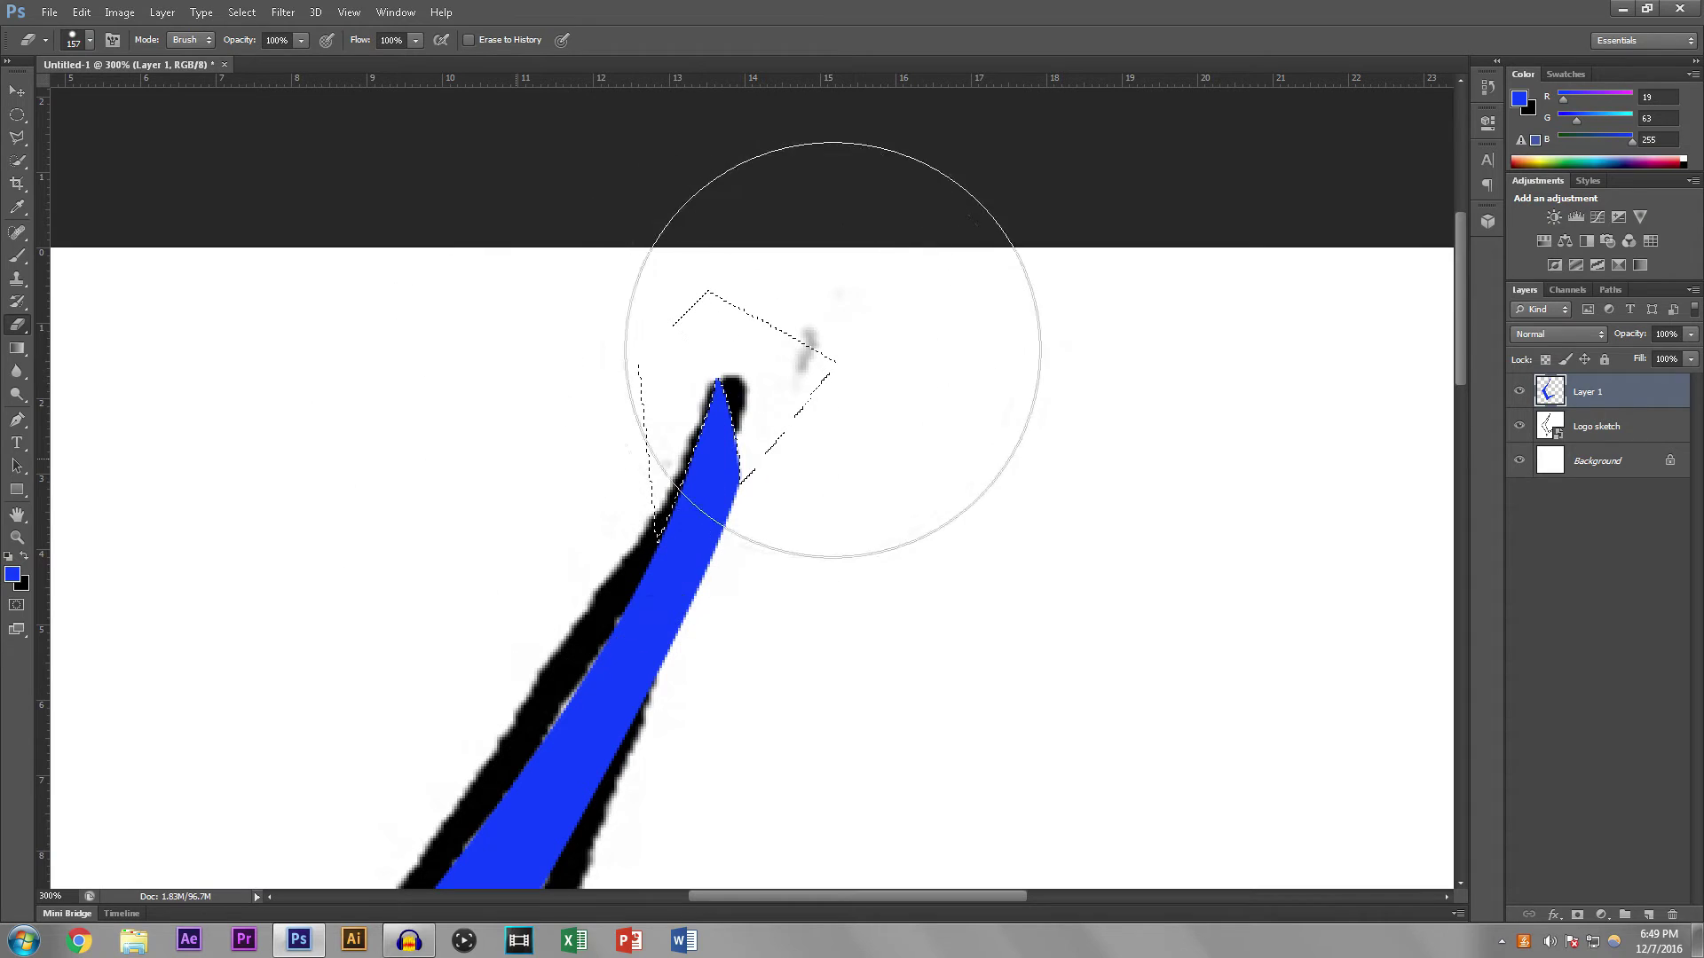
pyautogui.hotkey('ctrl', 'd')
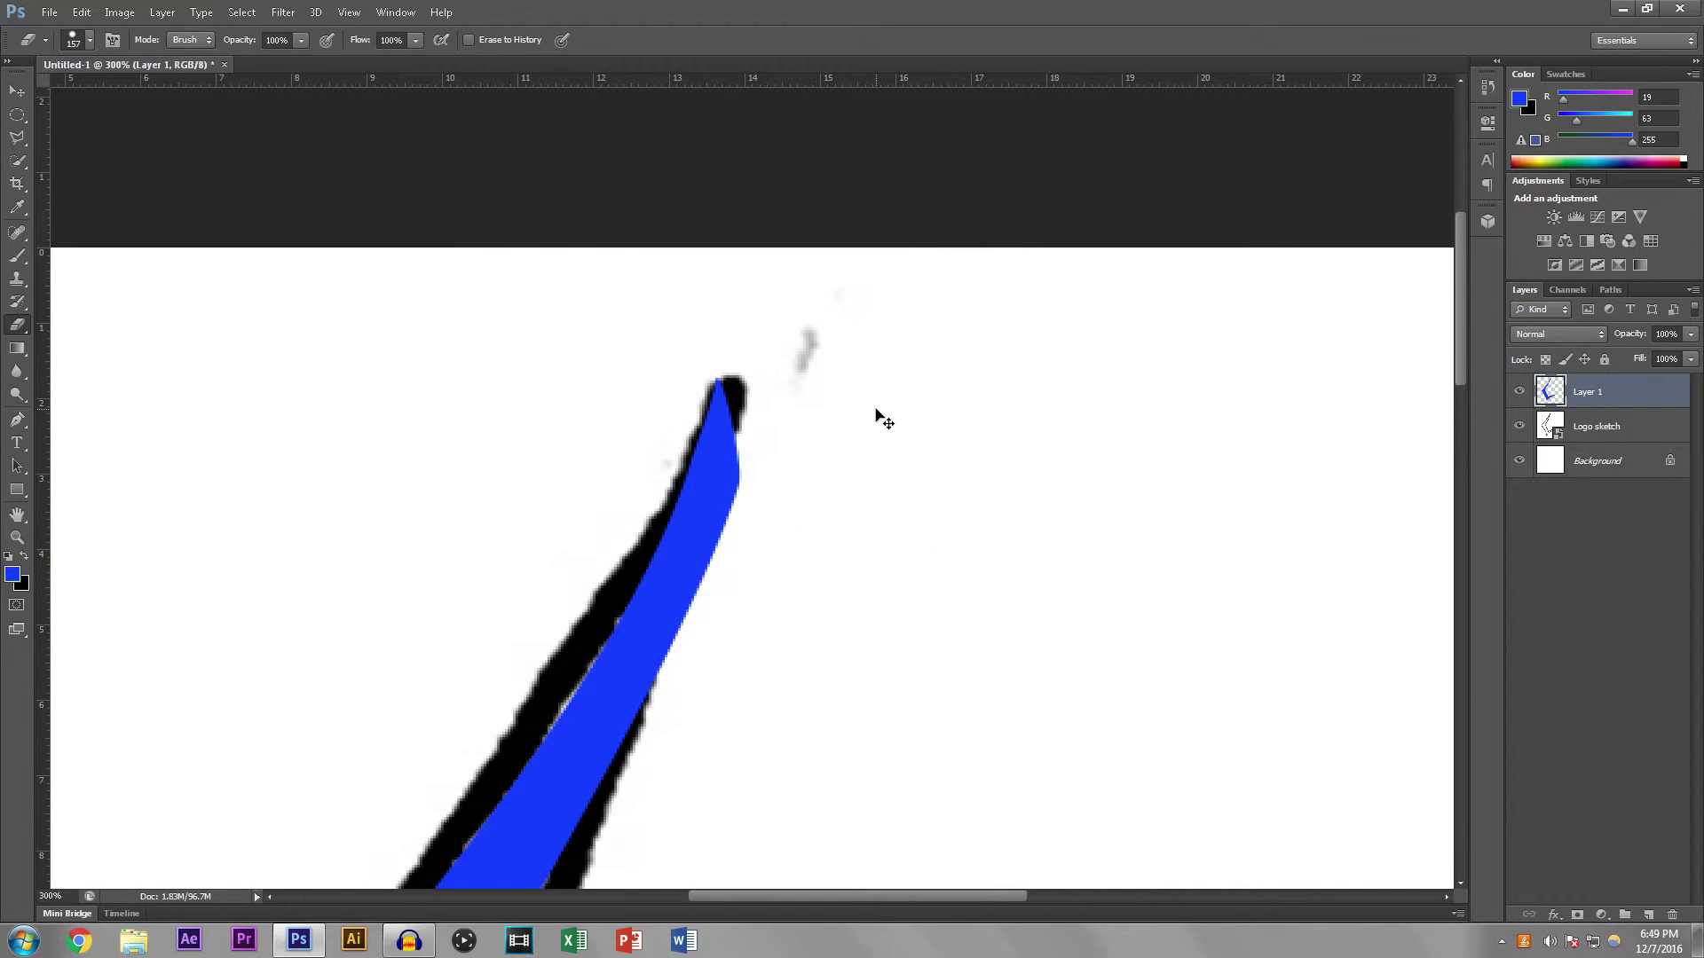
pyautogui.hotkey('ctrl', '-')
pyautogui.hotkey('ctrl', '-')
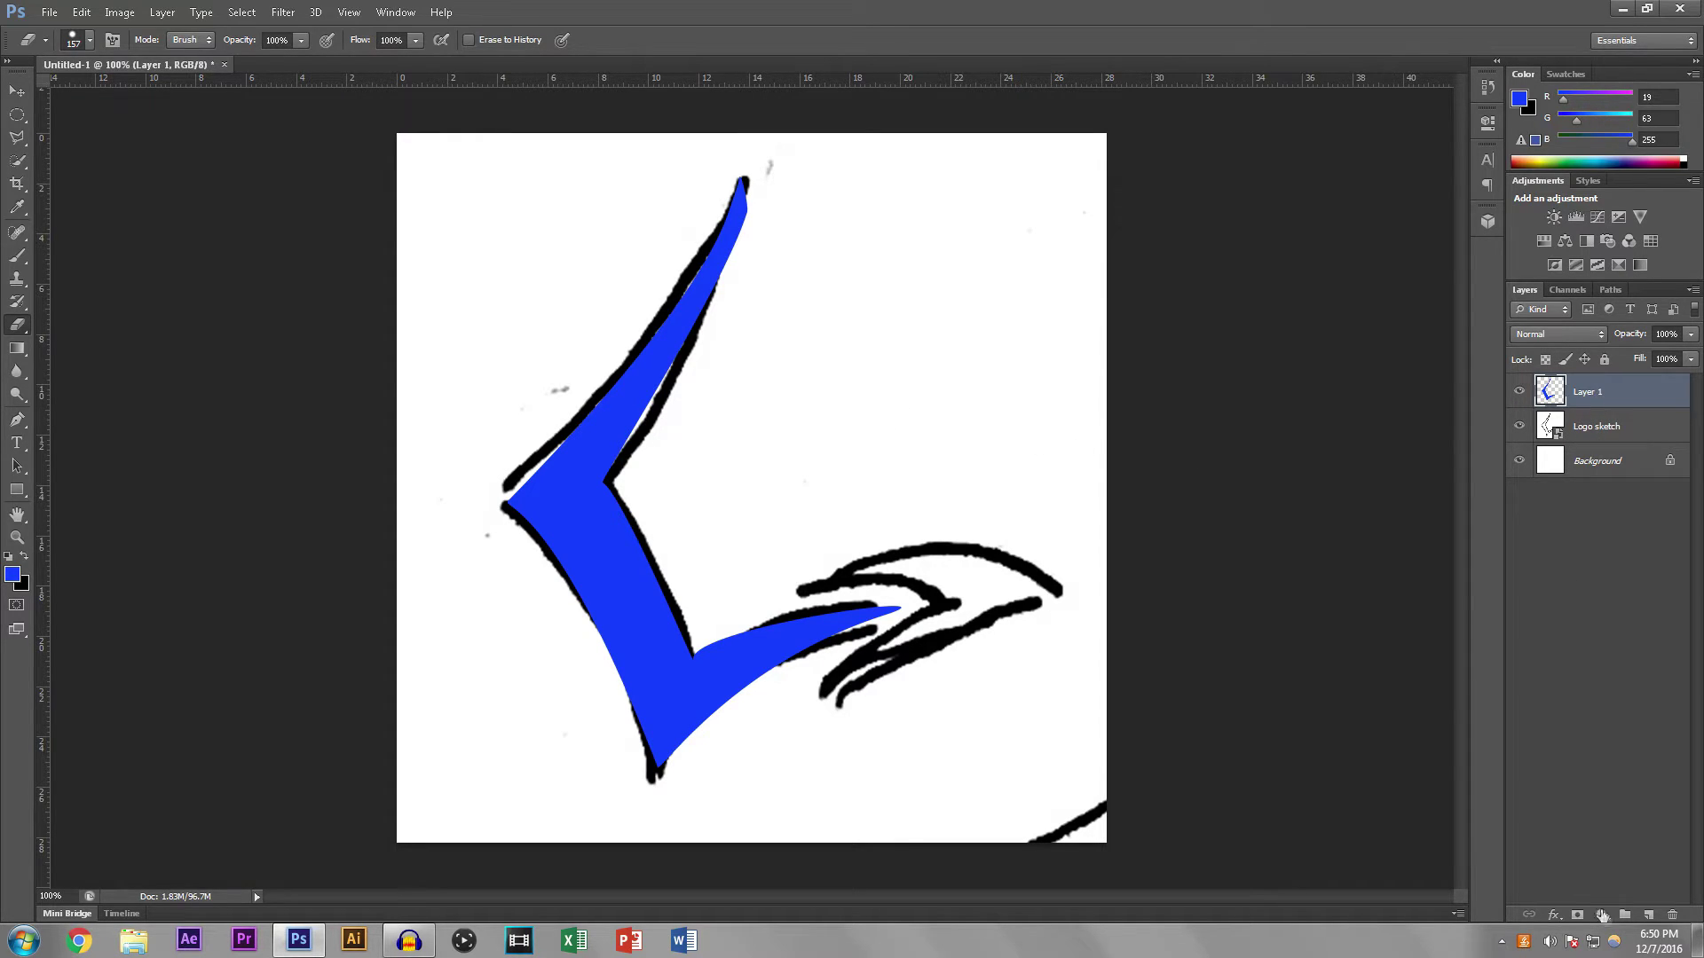
# Step: Add a new layer above Layer 1 and outline the sketched arrowhead with a closed Polygonal Lasso selection
pyautogui.click(1648, 915)
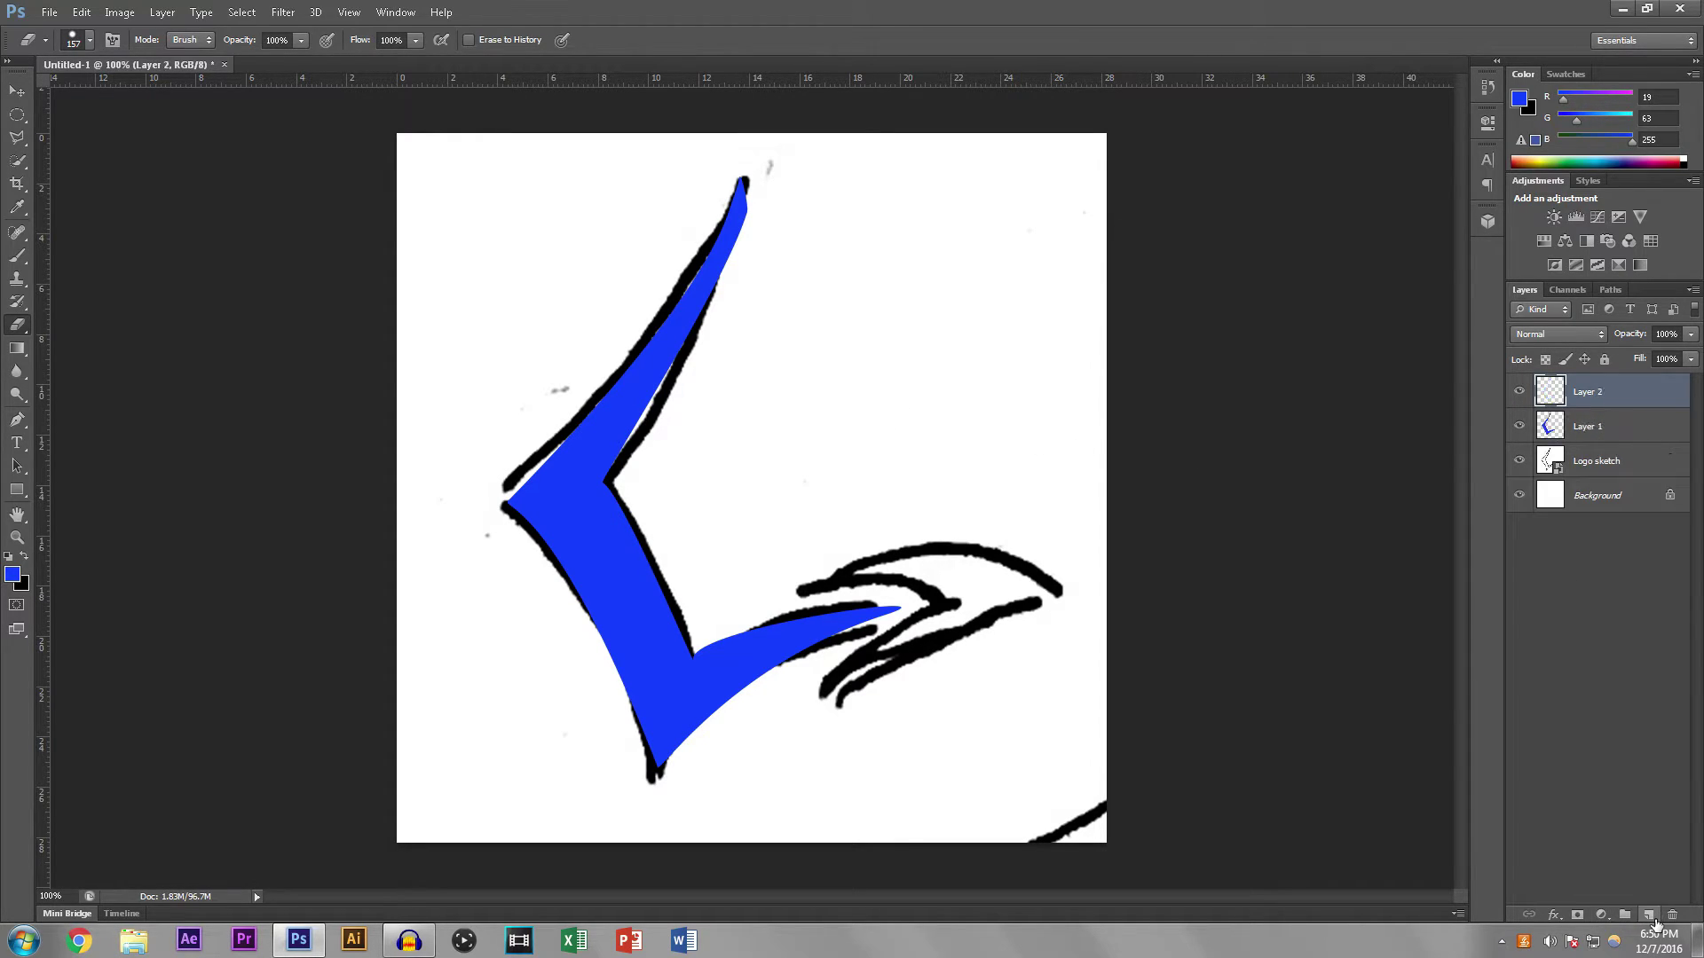
pyautogui.click(1521, 426)
pyautogui.click(1521, 425)
pyautogui.click(17, 138)
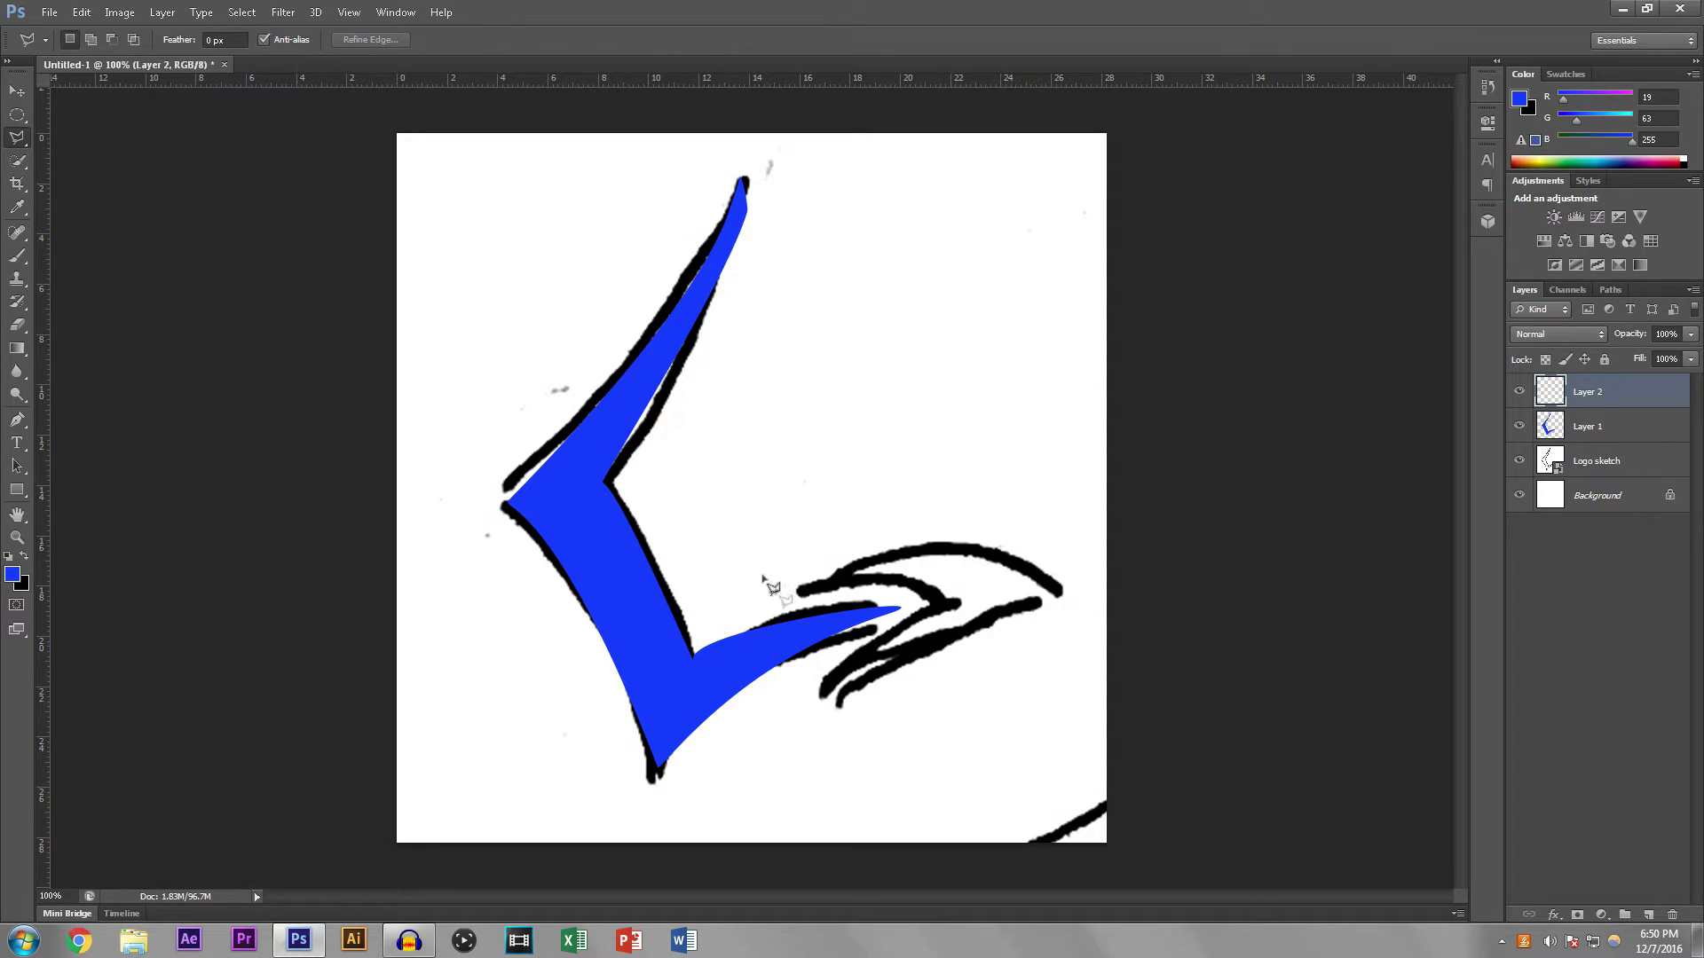
pyautogui.click(834, 683)
pyautogui.click(1058, 592)
pyautogui.click(808, 586)
pyautogui.click(942, 604)
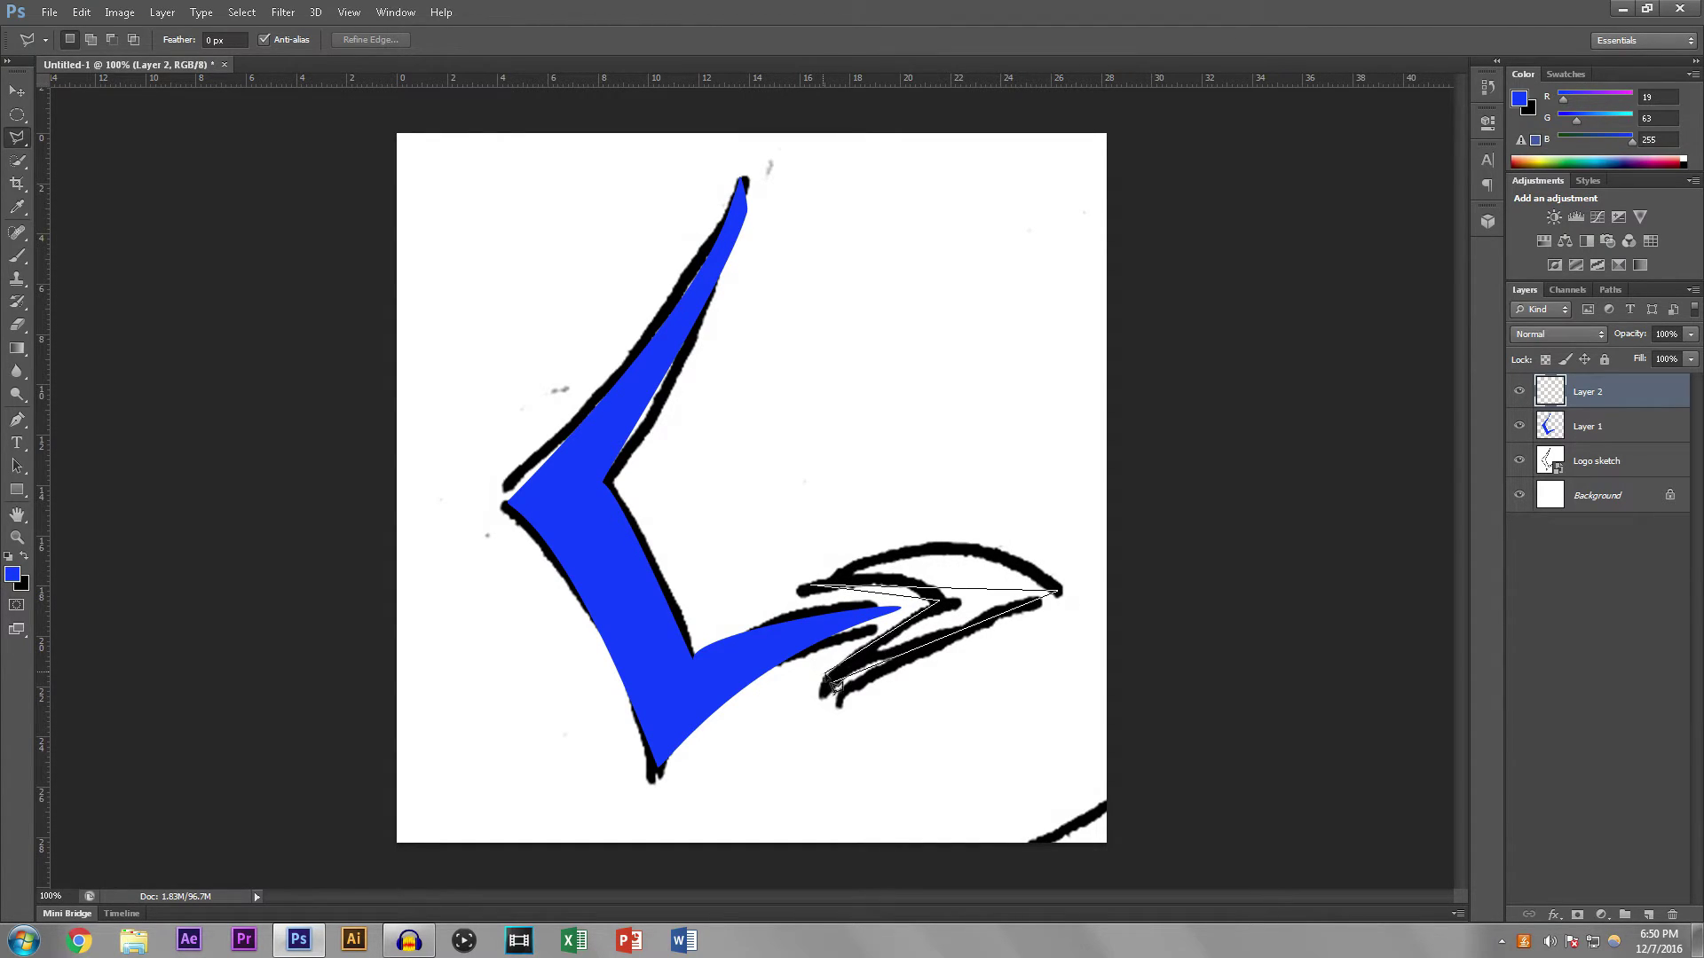
pyautogui.click(837, 685)
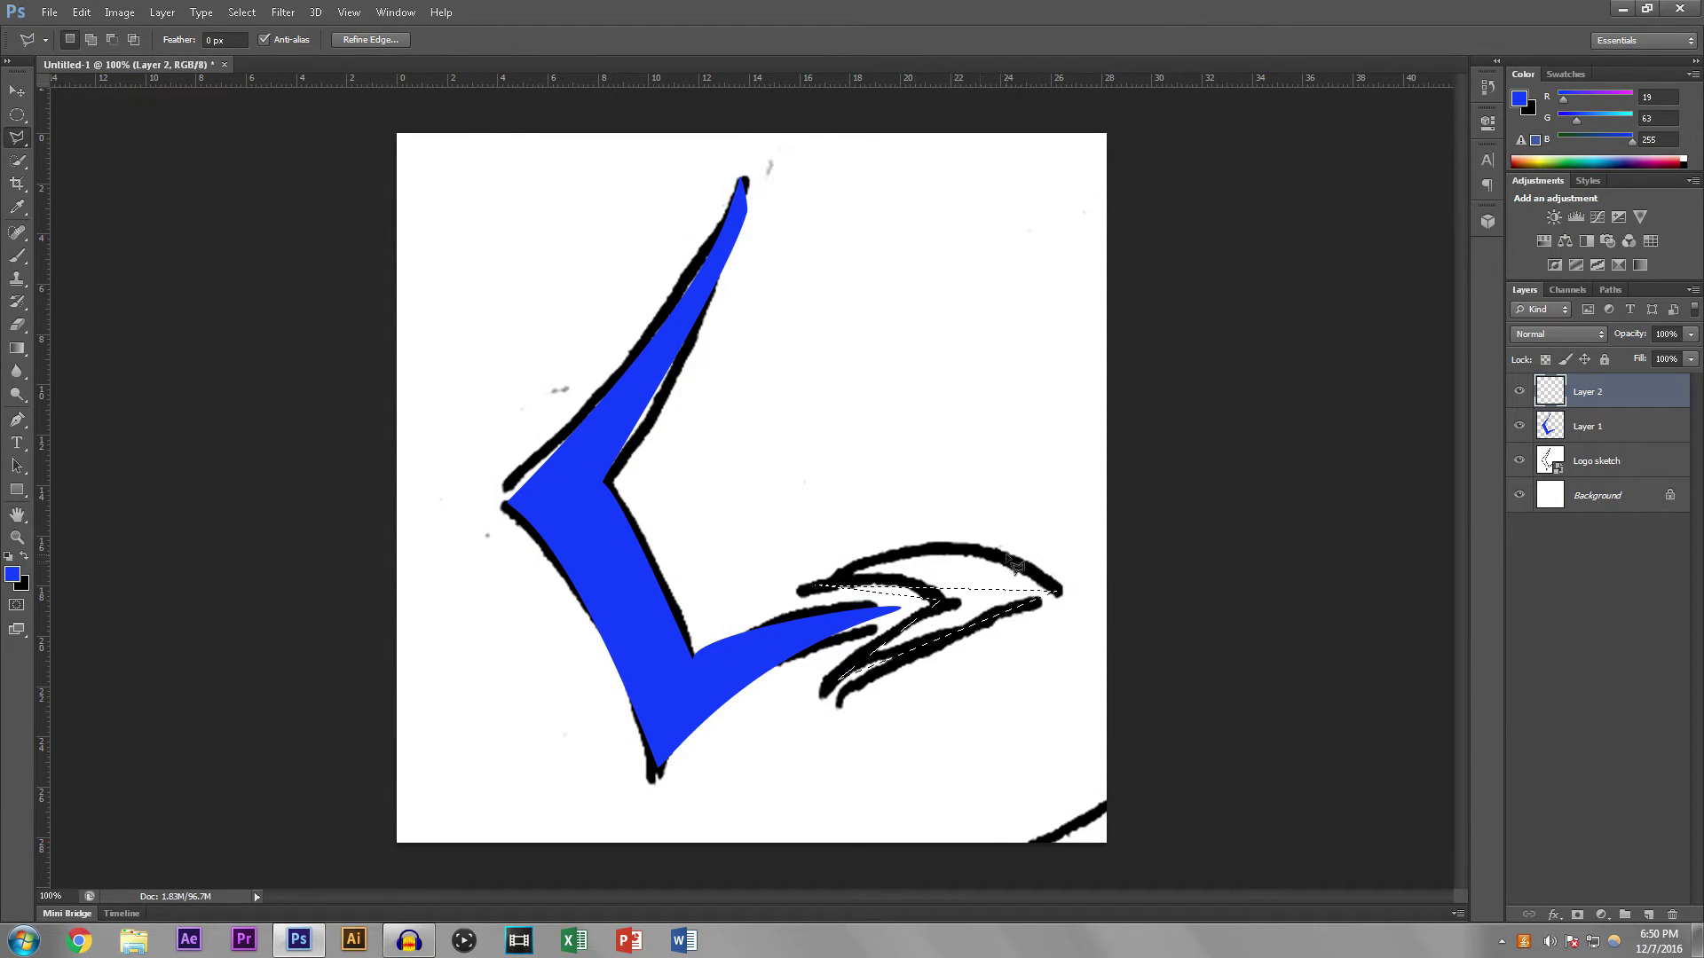
# Step: Paint the straight-edged arrowhead selection blue with the Brush tool and deselect
pyautogui.press('b')
pyautogui.moveTo(917, 604)
pyautogui.mouseDown()
pyautogui.moveTo(1035, 597)
pyautogui.moveTo(833, 568)
pyautogui.moveTo(947, 579)
pyautogui.moveTo(795, 582)
pyautogui.moveTo(1056, 589)
pyautogui.mouseUp()
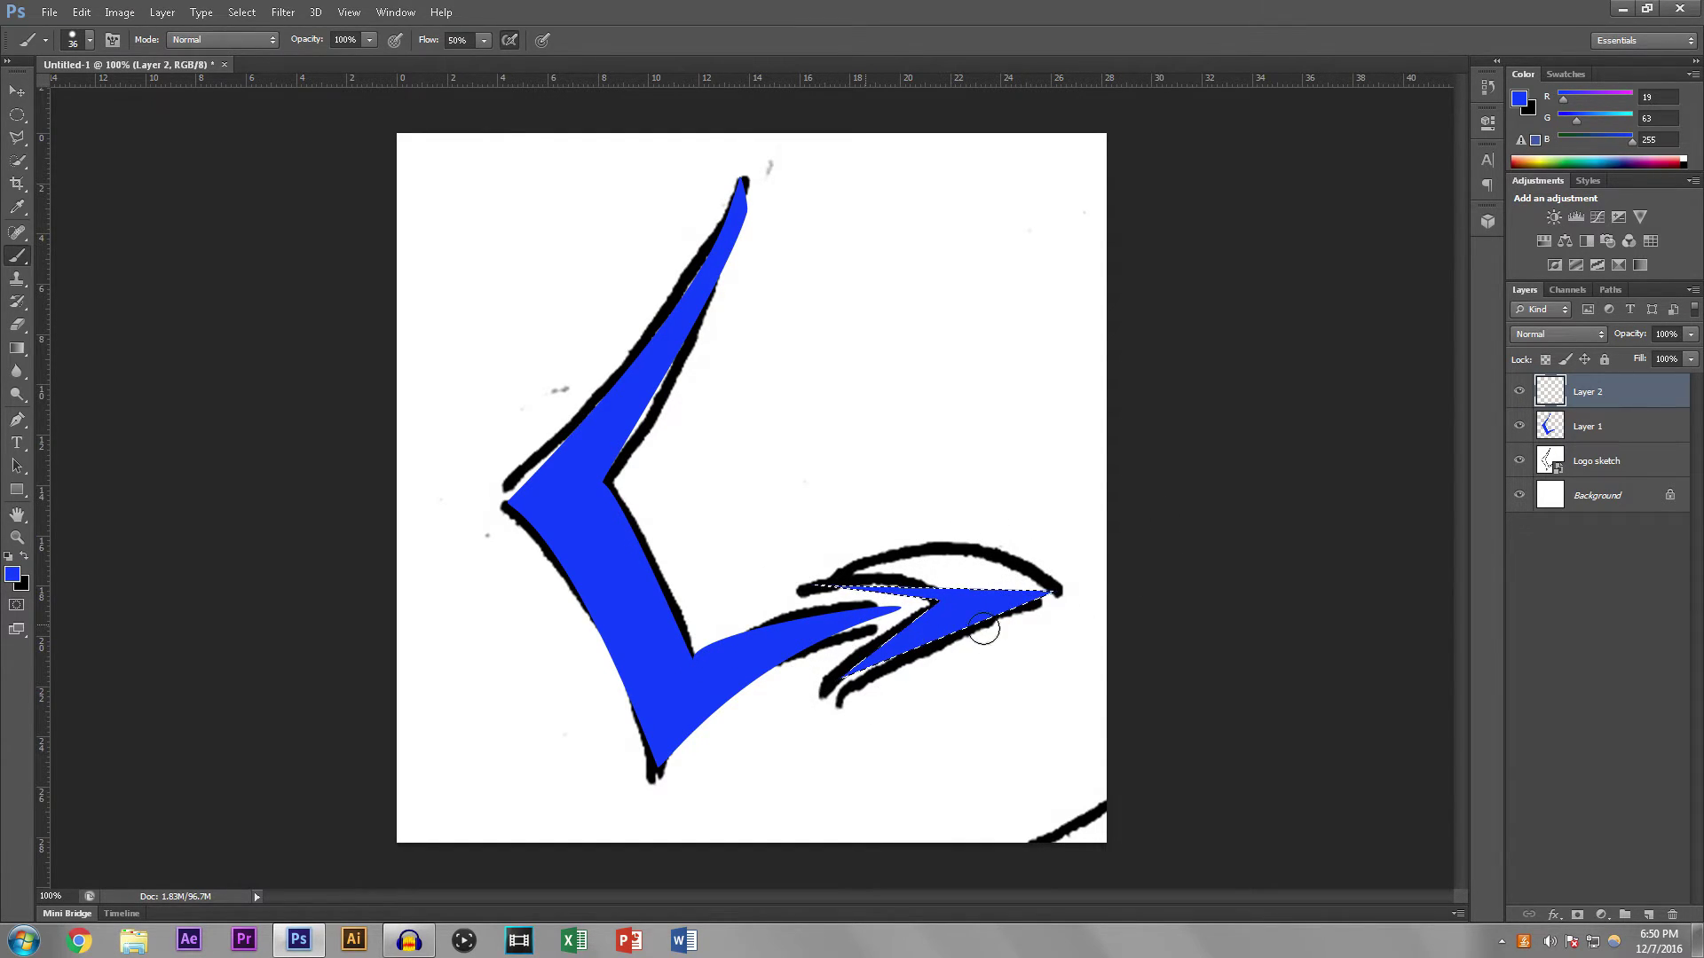
pyautogui.hotkey('ctrl', 'd')
# Step: Warp the blue arrowhead on Layer 2 so its upper and lower edges curve like the sketch, and apply the transformation
pyautogui.click(16, 90)
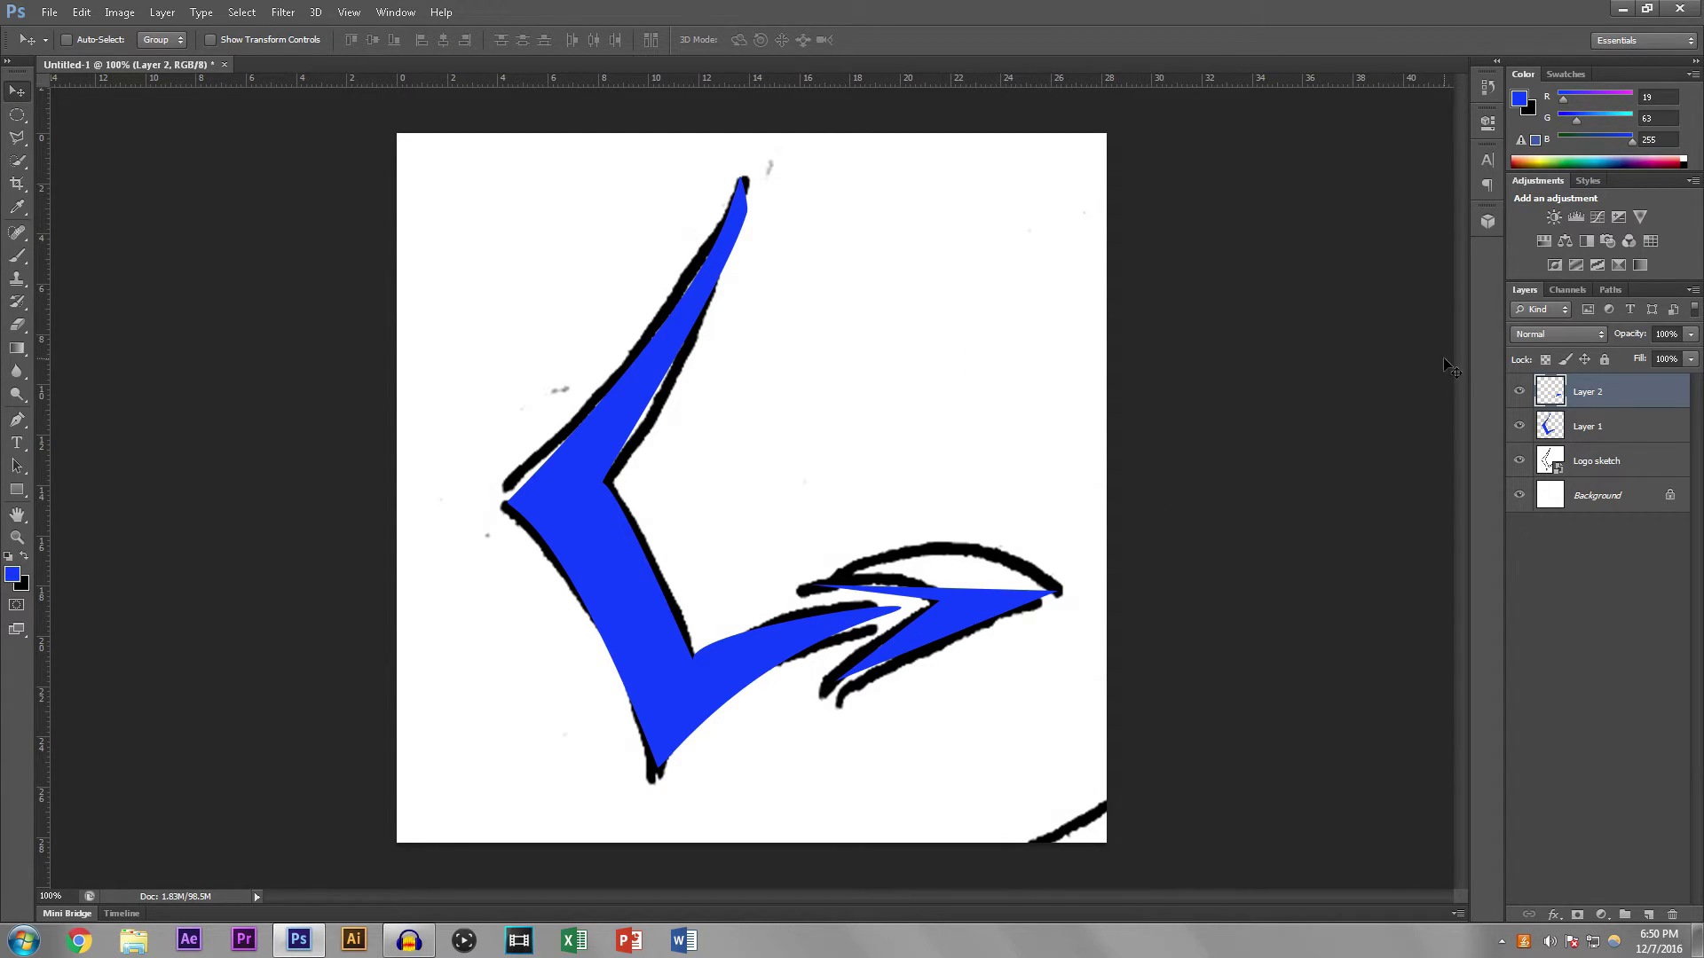
pyautogui.hotkey('ctrl', 't')
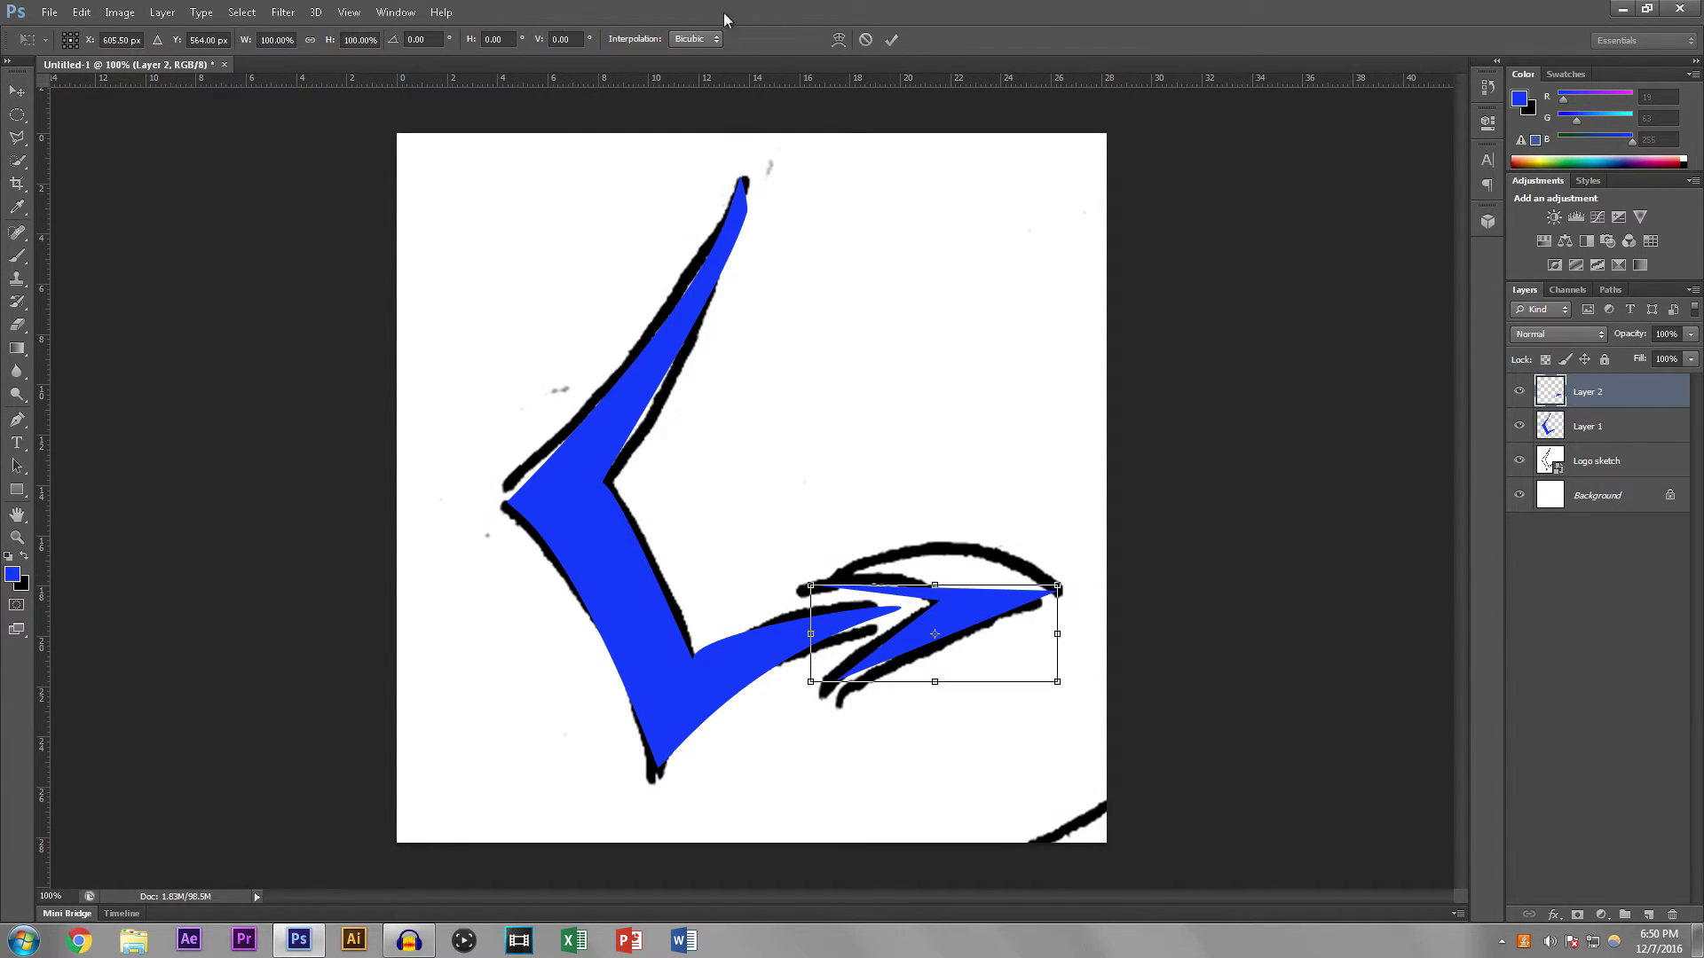
pyautogui.click(837, 41)
pyautogui.moveTo(954, 593)
pyautogui.mouseDown()
pyautogui.moveTo(953, 566)
pyautogui.moveTo(933, 563)
pyautogui.moveTo(953, 577)
pyautogui.mouseUp()
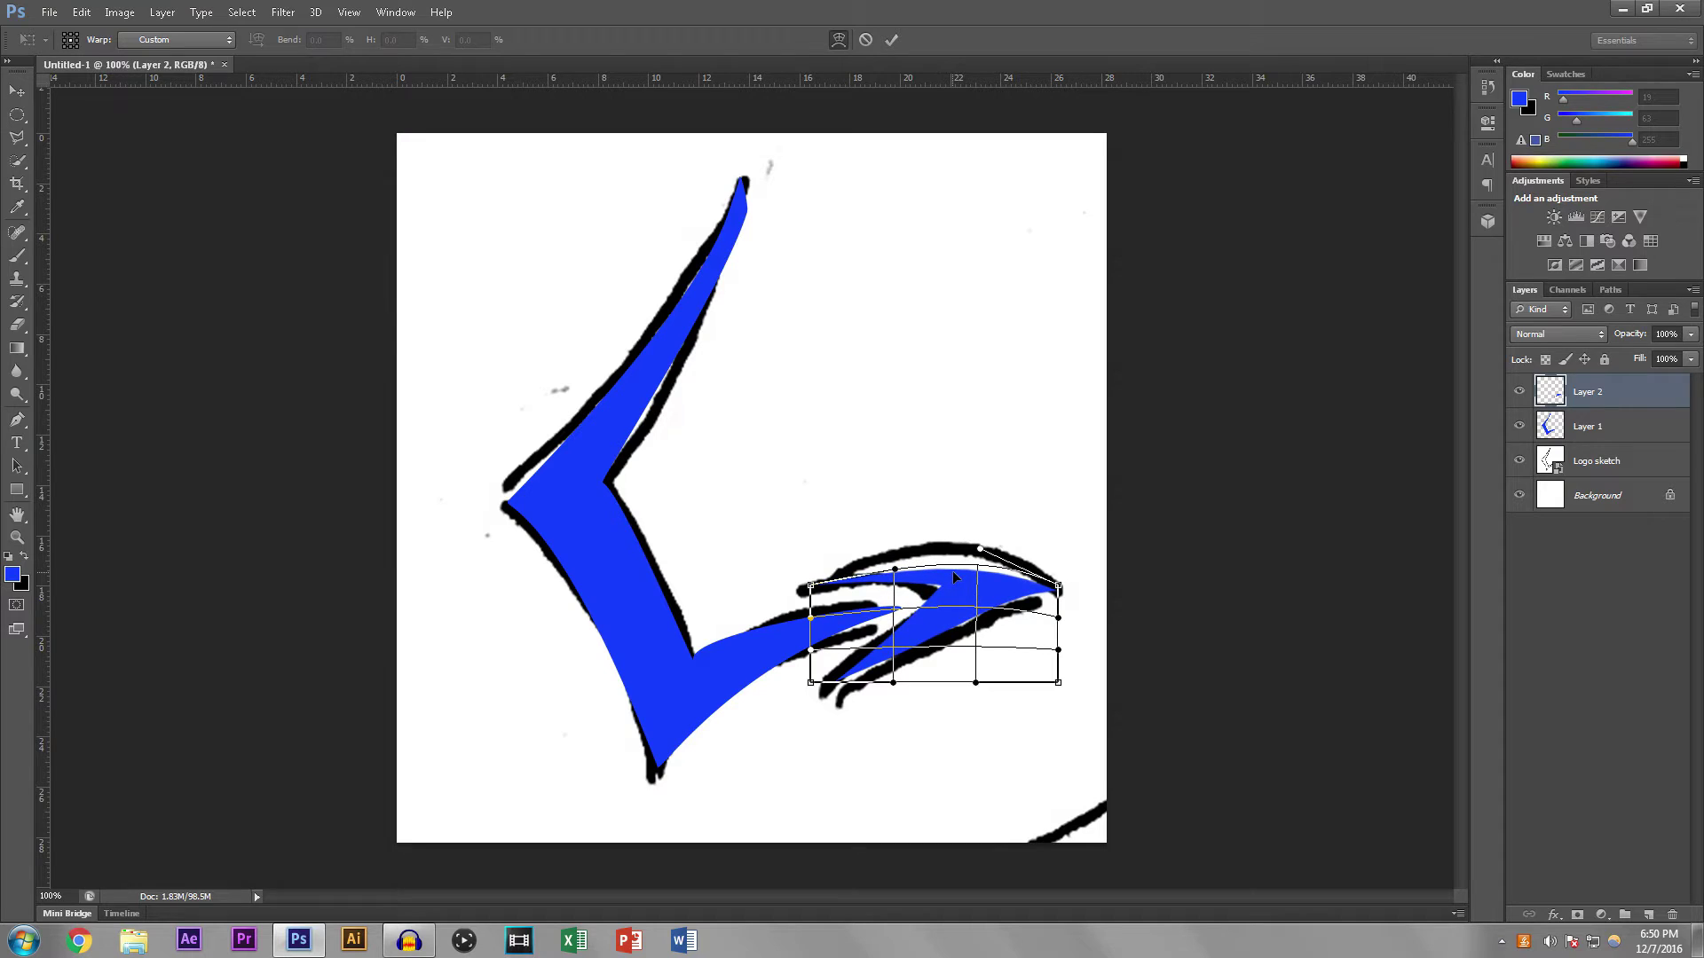
pyautogui.moveTo(912, 664)
pyautogui.mouseDown()
pyautogui.moveTo(897, 649)
pyautogui.moveTo(960, 621)
pyautogui.mouseUp()
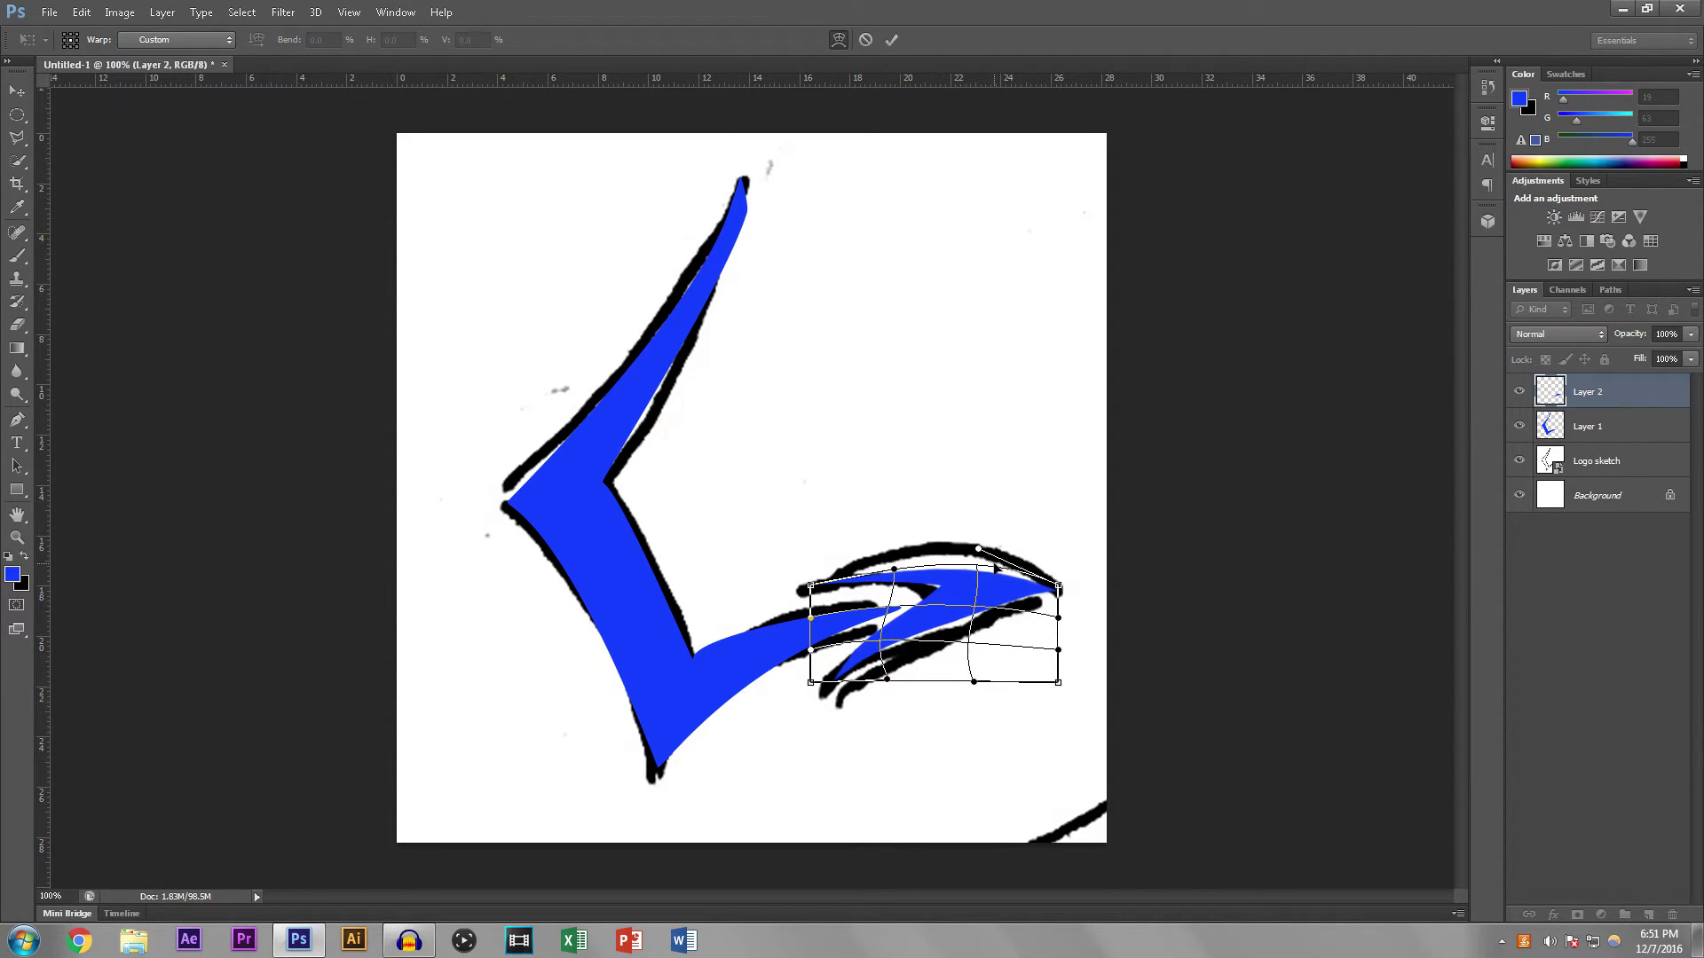
pyautogui.moveTo(980, 552); pyautogui.dragTo(1007, 562)
pyautogui.press('Return')
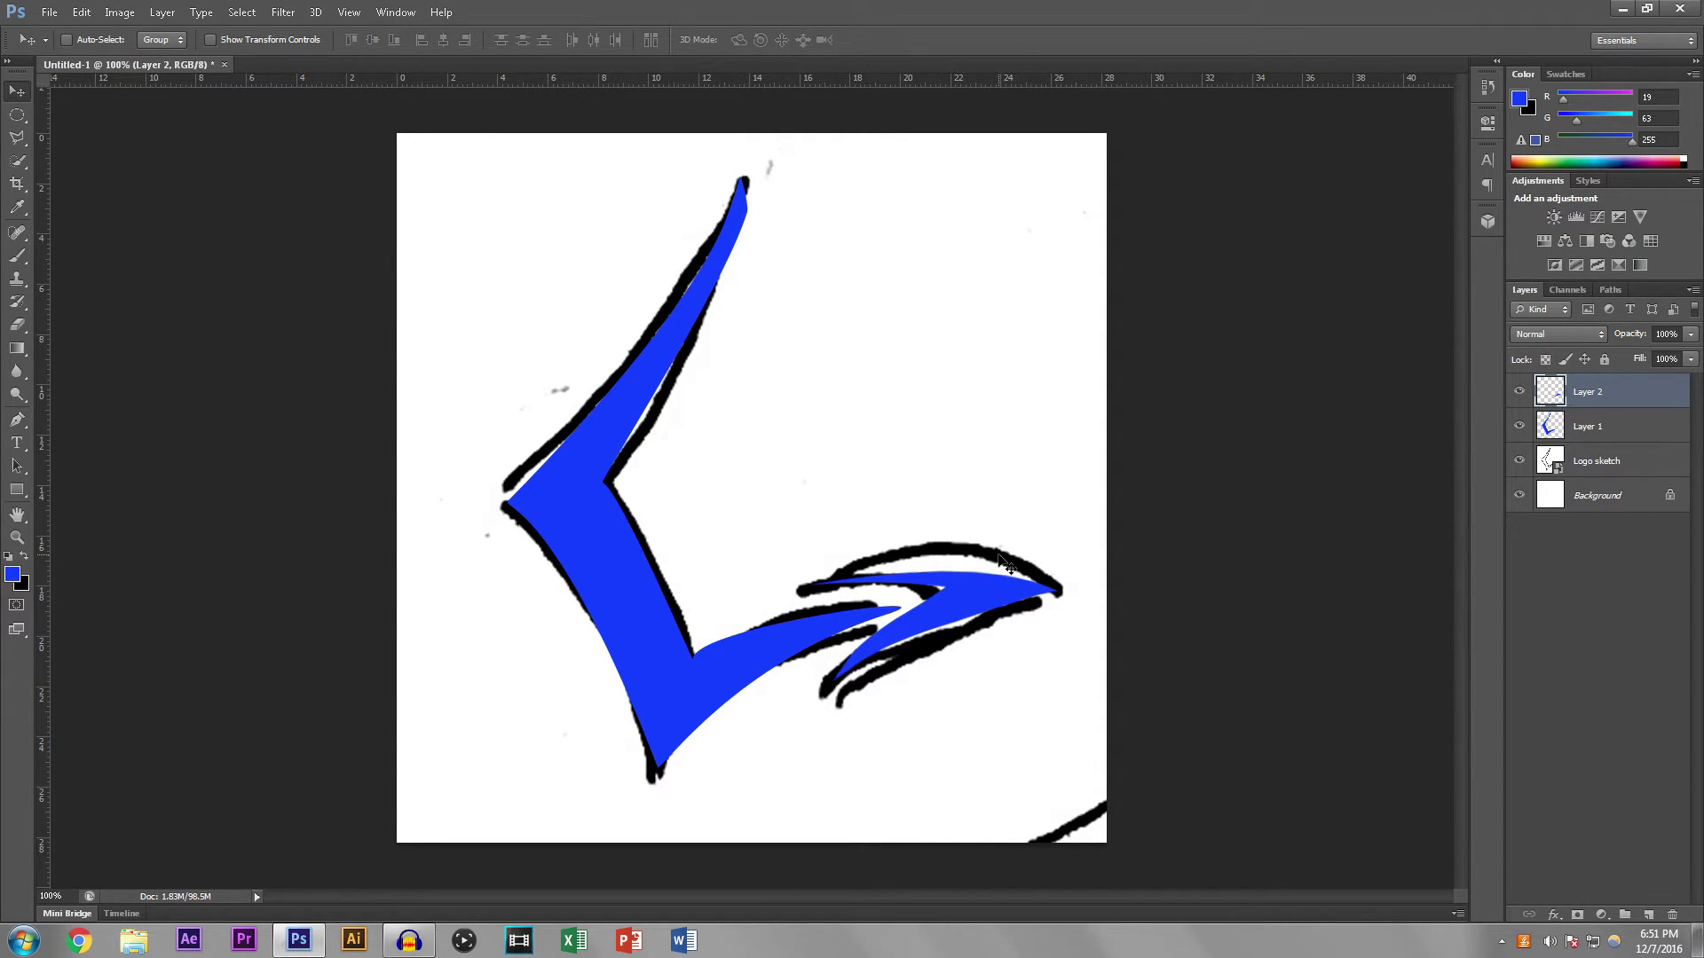
# Step: Move the warped arrowhead slightly down and left so it lines up with the sketched tips
pyautogui.scroll(1, 962, 584)
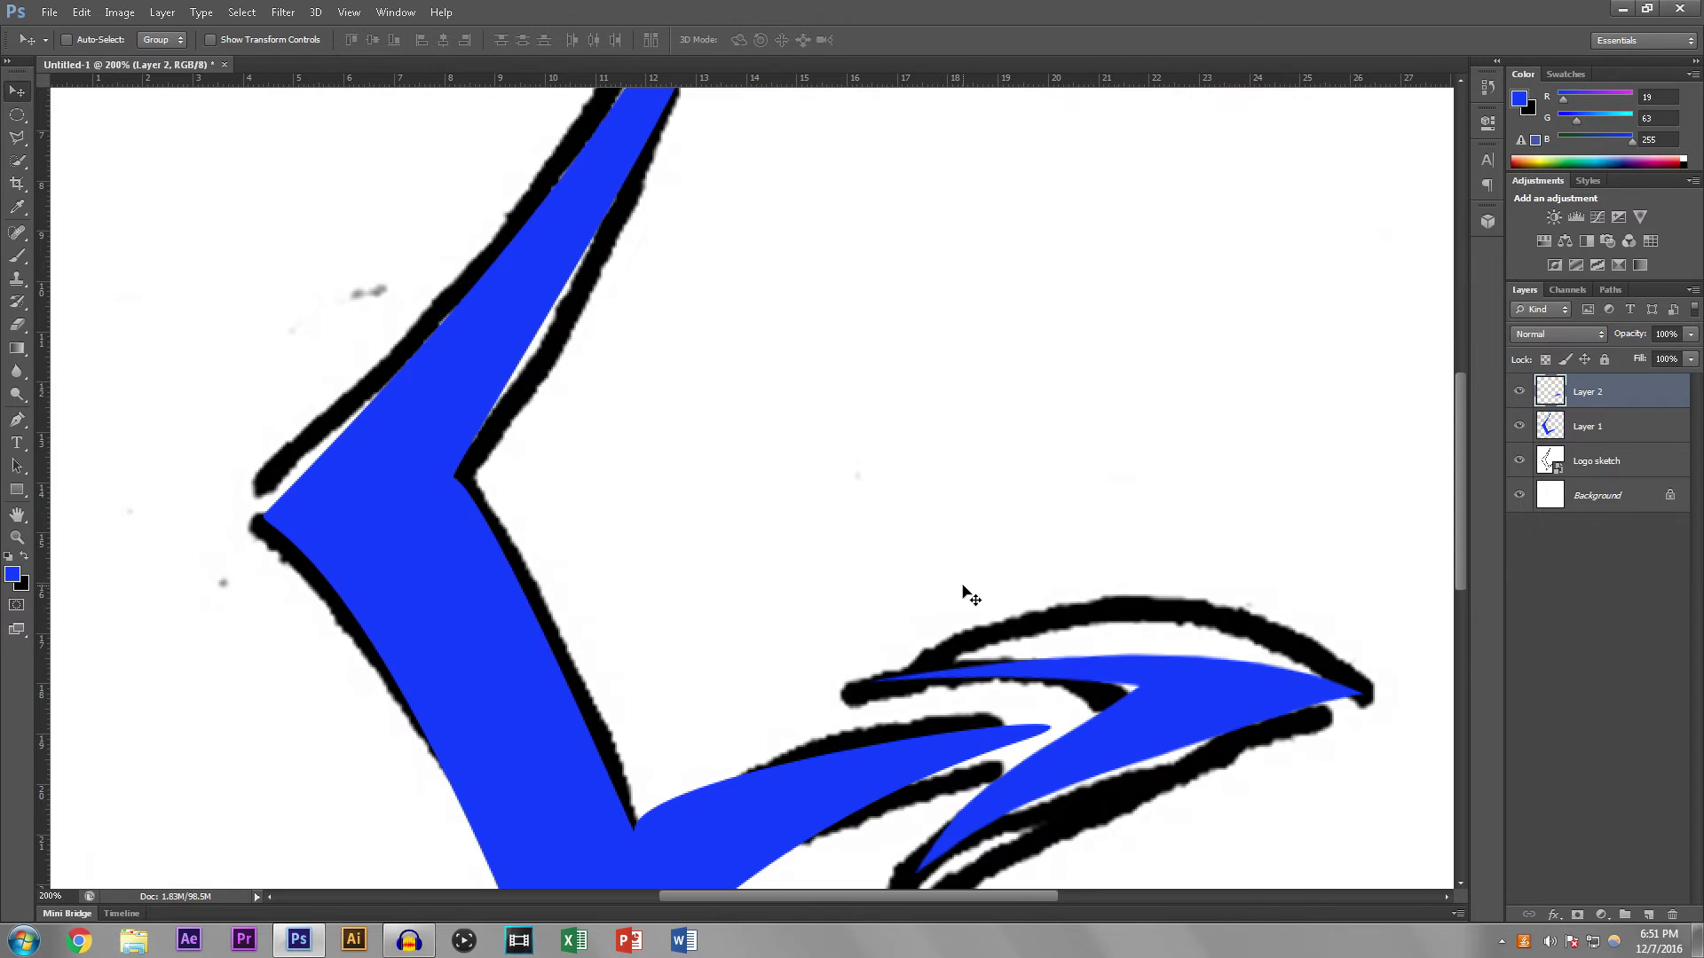
pyautogui.moveTo(1154, 686); pyautogui.dragTo(1125, 707)
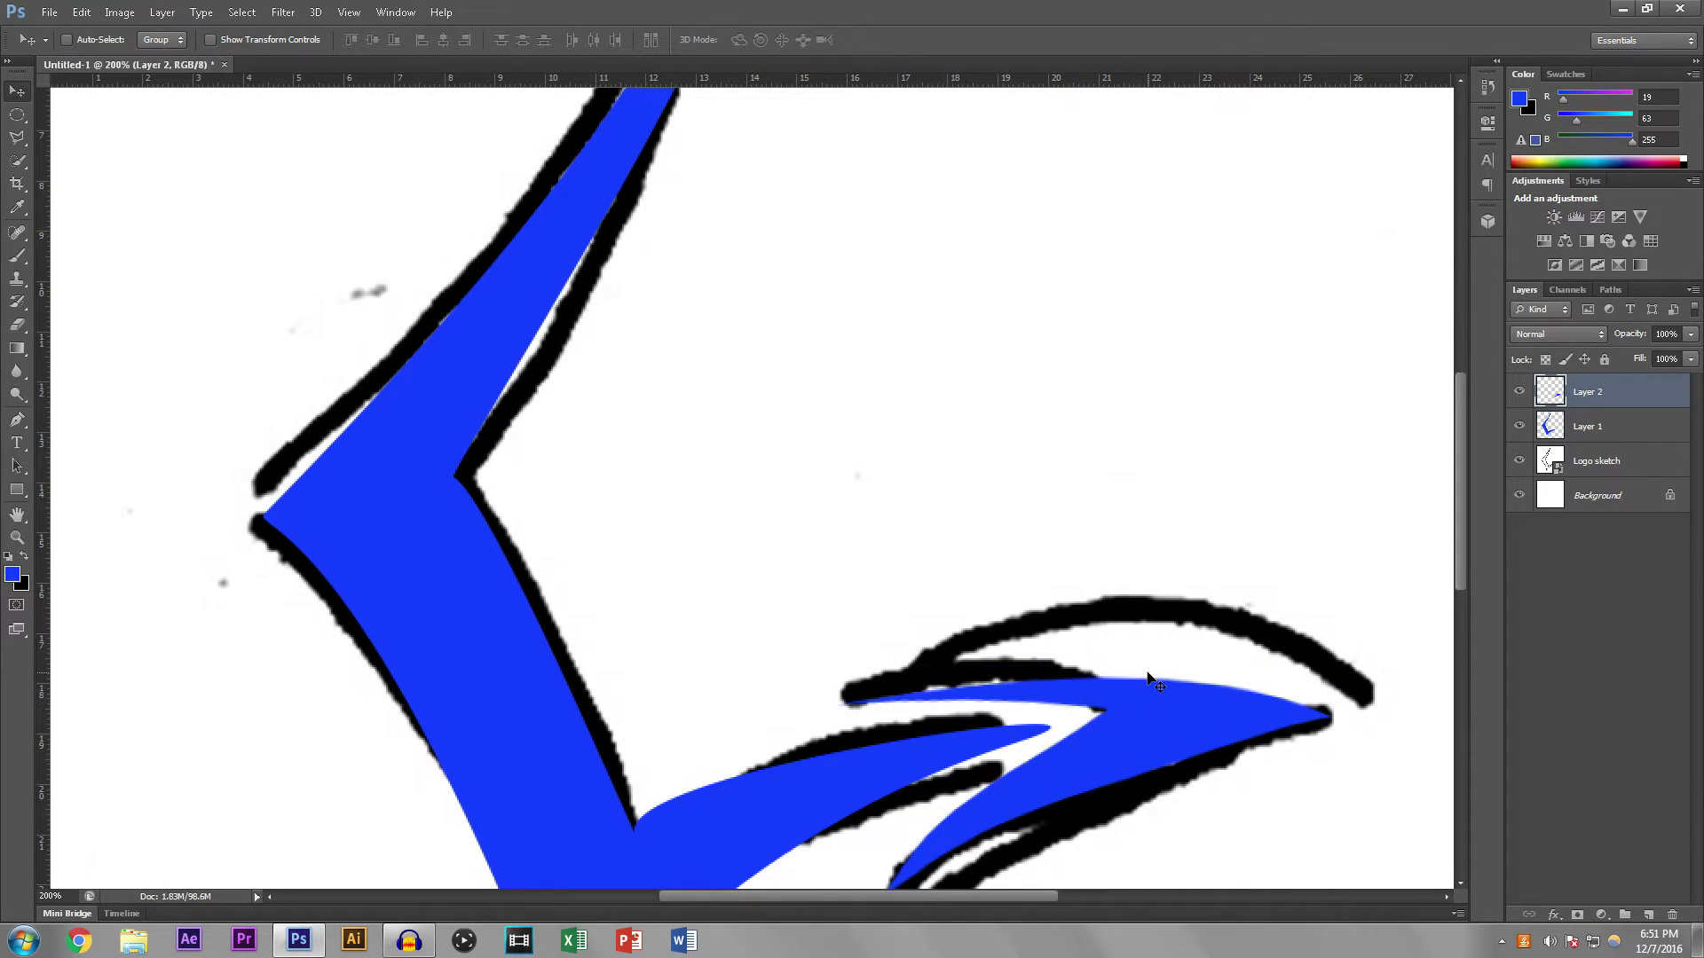
pyautogui.scroll(-1, 1151, 679)
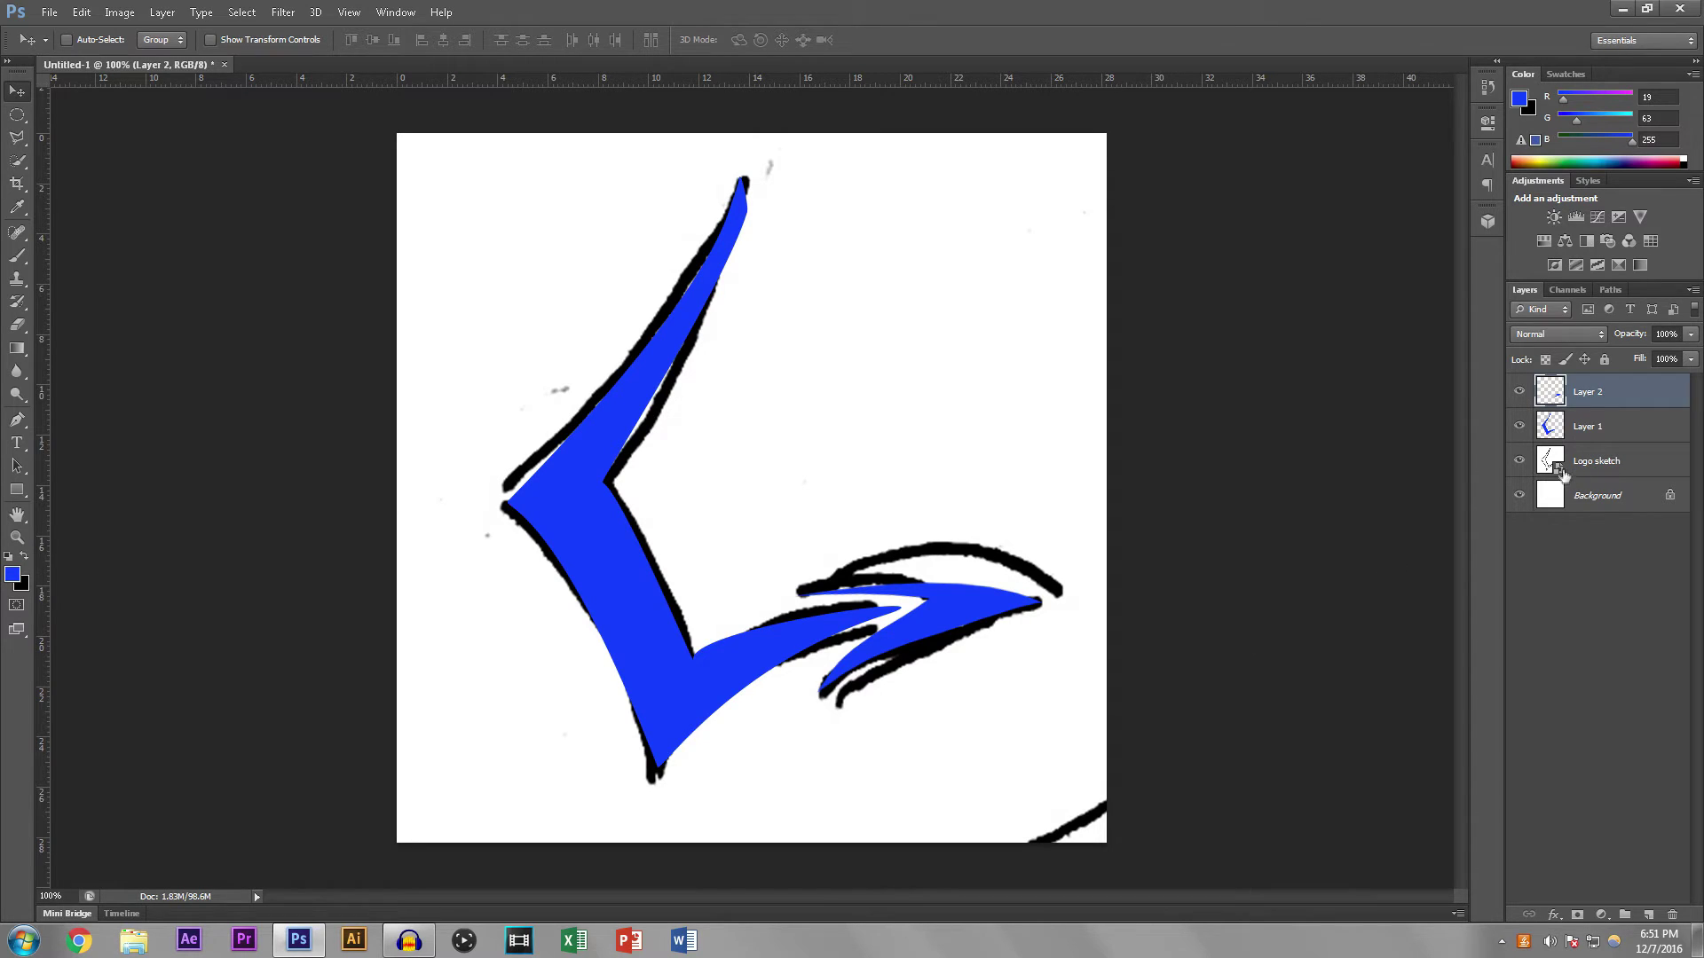
# Step: Compare the blue shapes with and without the Logo sketch and Layer 2, show the sketch again, and delete Layer 2
pyautogui.click(1519, 462)
pyautogui.click(1519, 460)
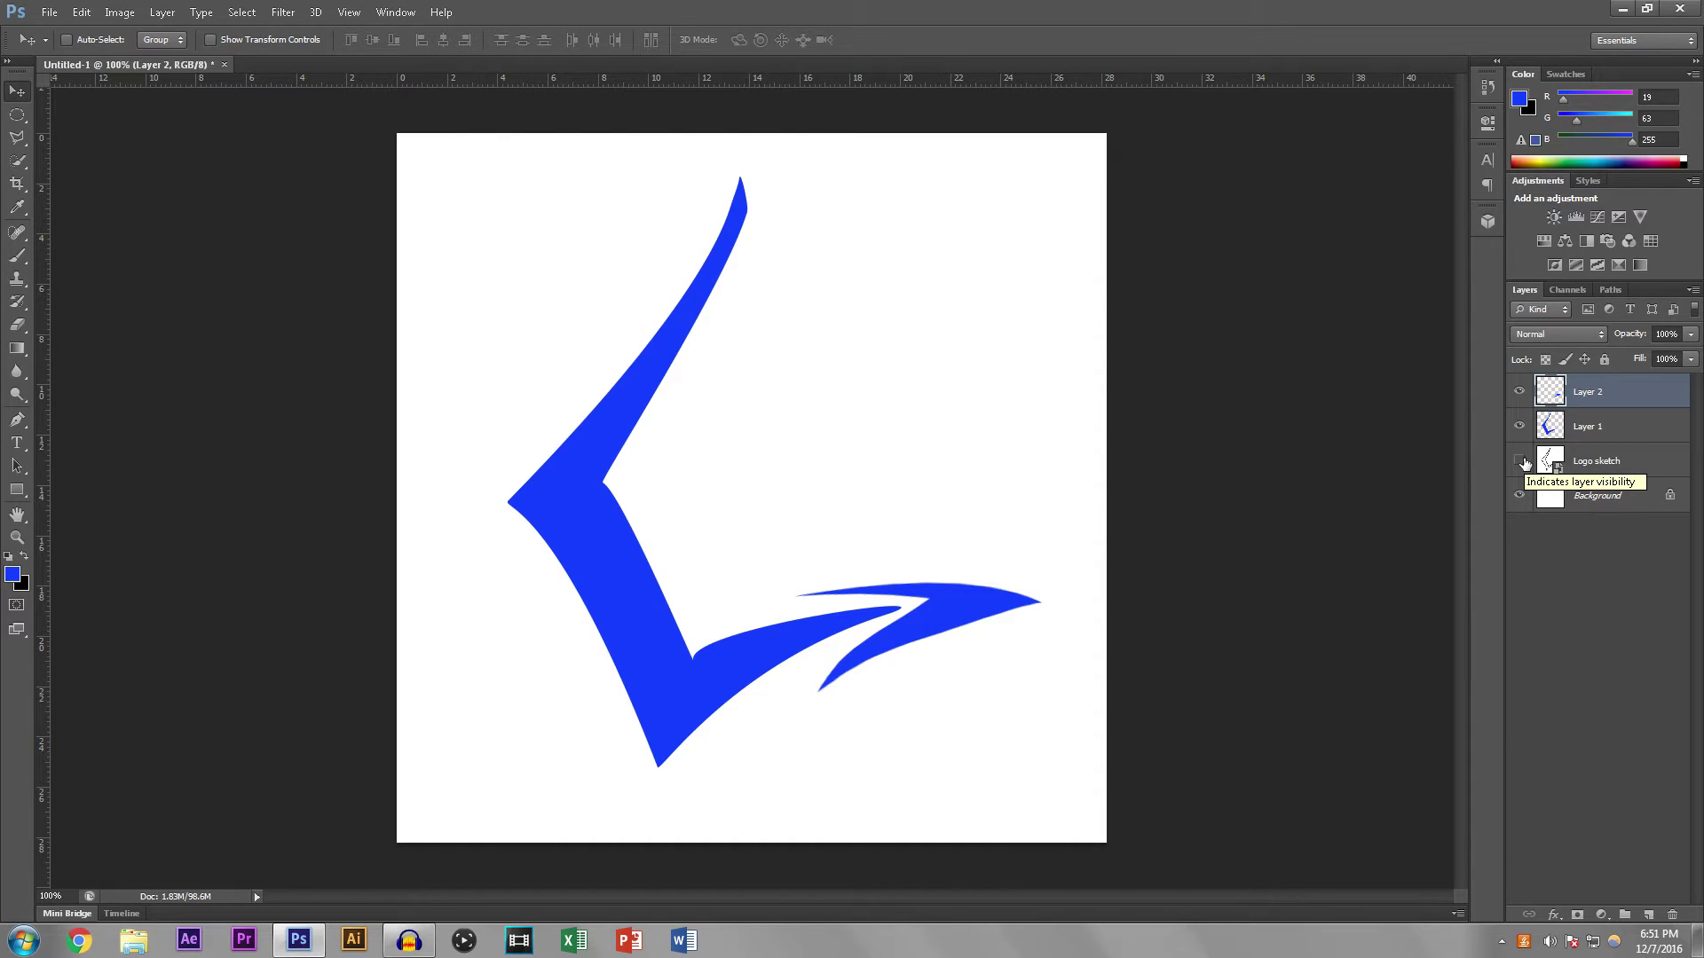
pyautogui.click(1519, 461)
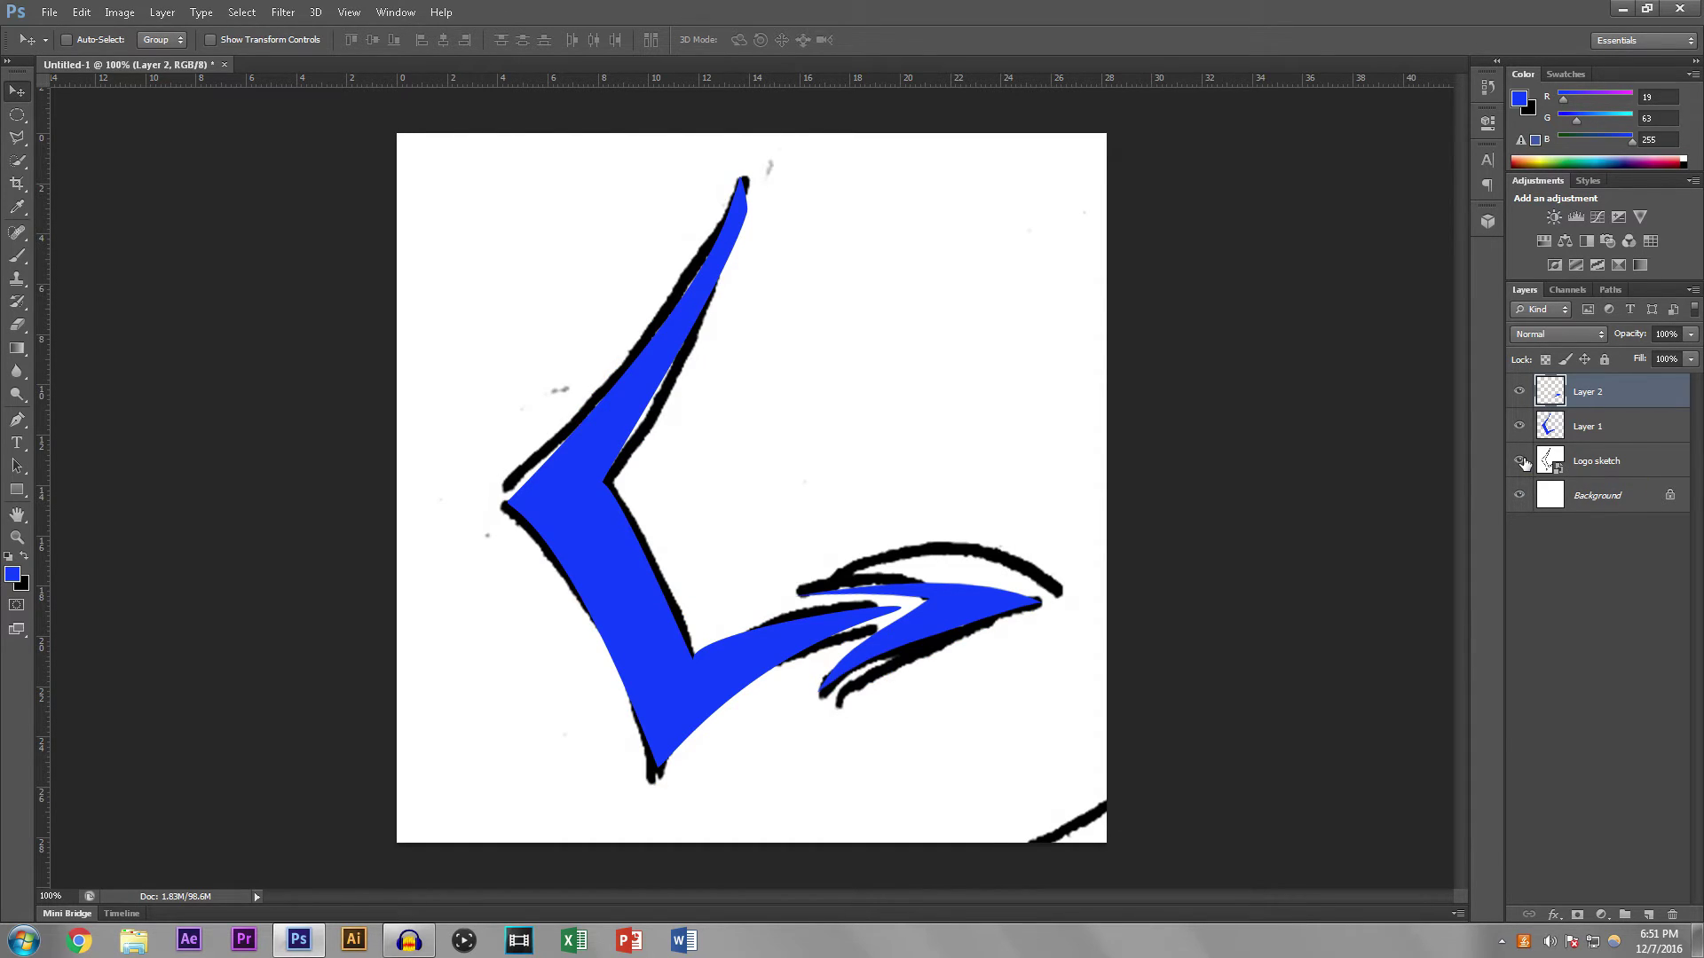
pyautogui.click(1519, 460)
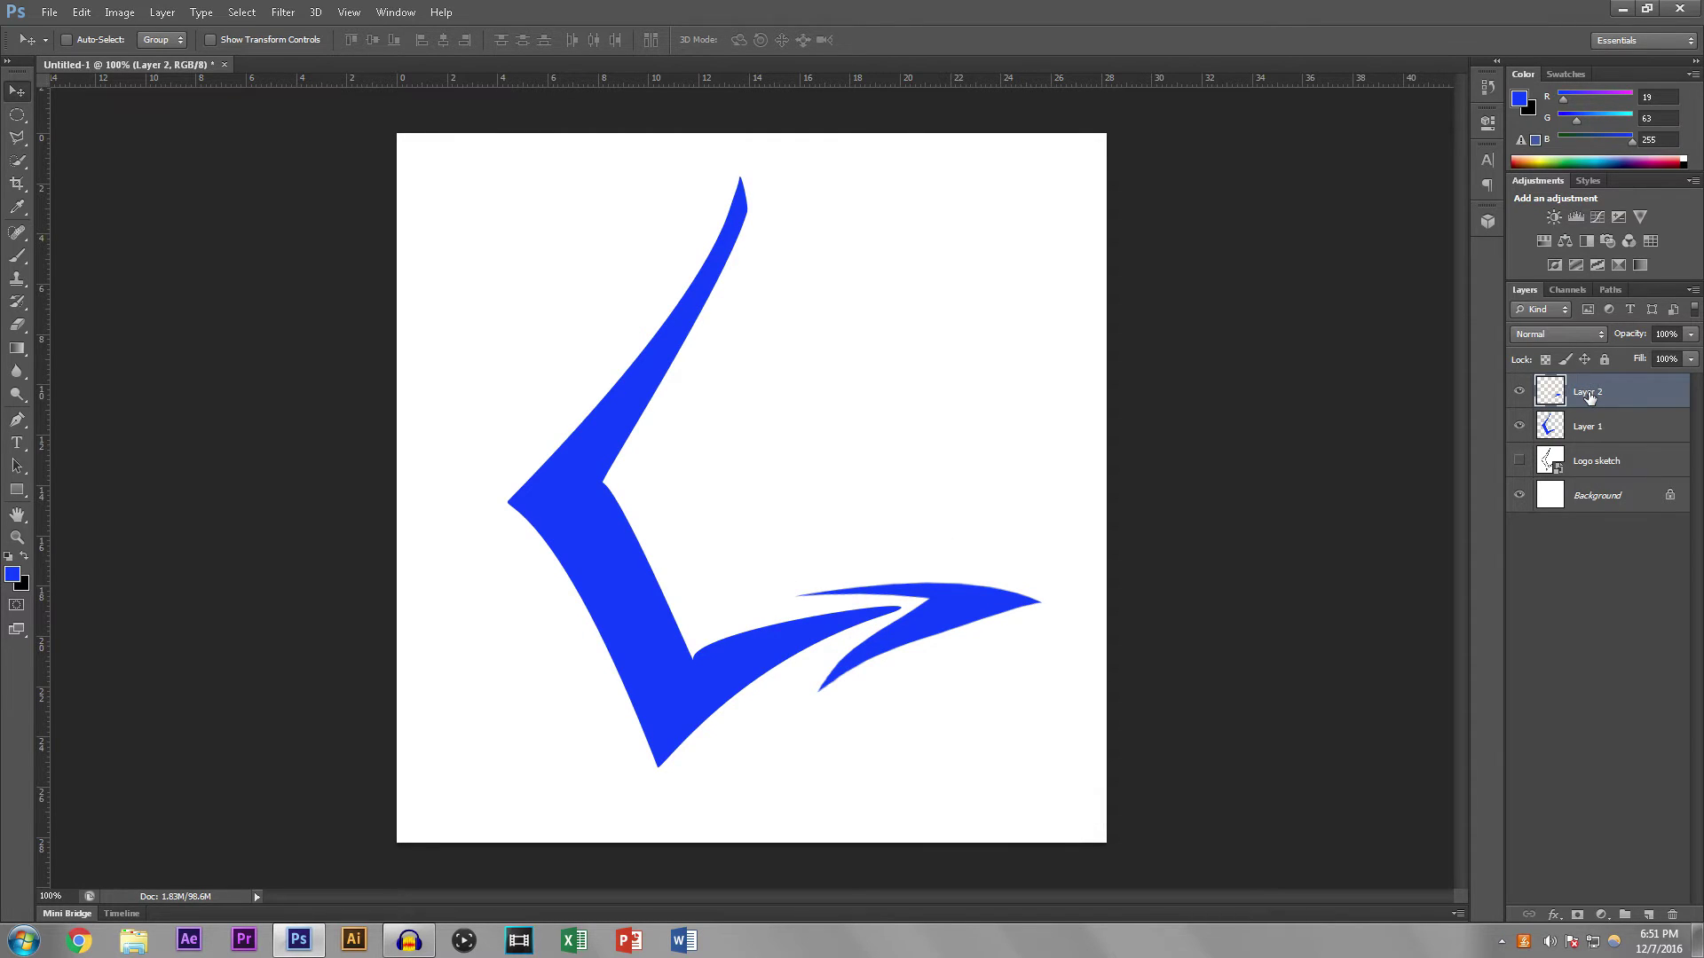
pyautogui.click(1519, 393)
pyautogui.click(1520, 393)
pyautogui.click(1519, 460)
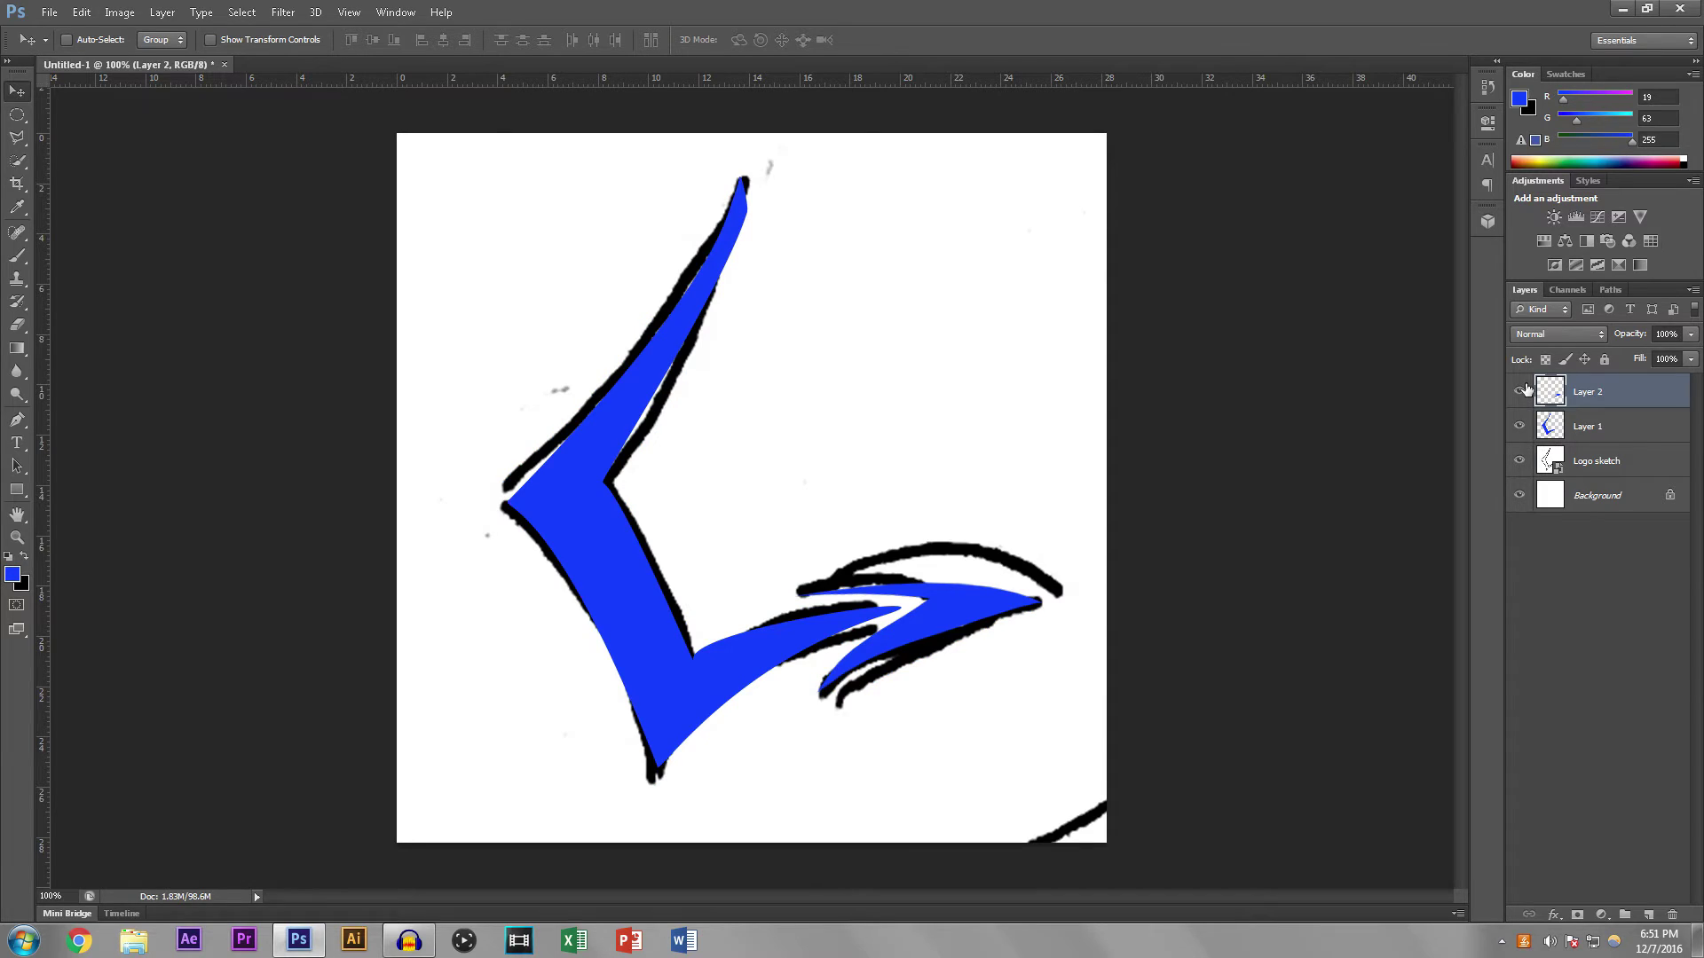
pyautogui.press('Delete')
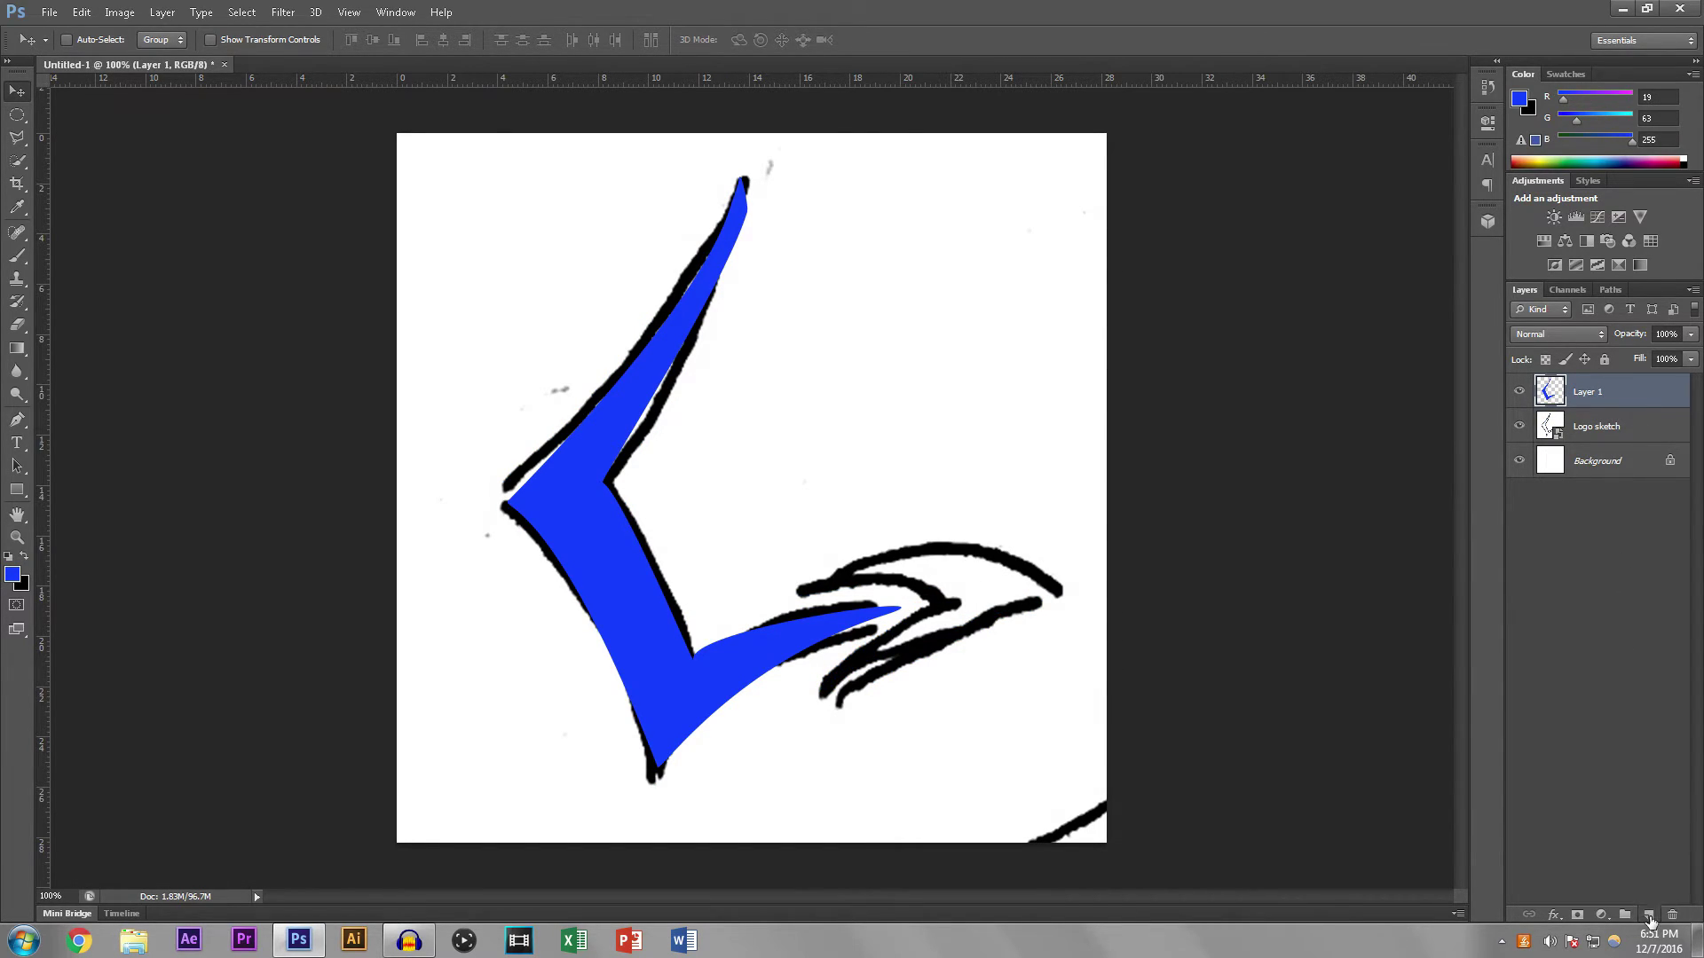
# Step: Add a new layer and trace the sketched arrowhead from its lower tip around to the inner notch with curved Pen tool segments
pyautogui.click(1648, 913)
pyautogui.click(17, 425)
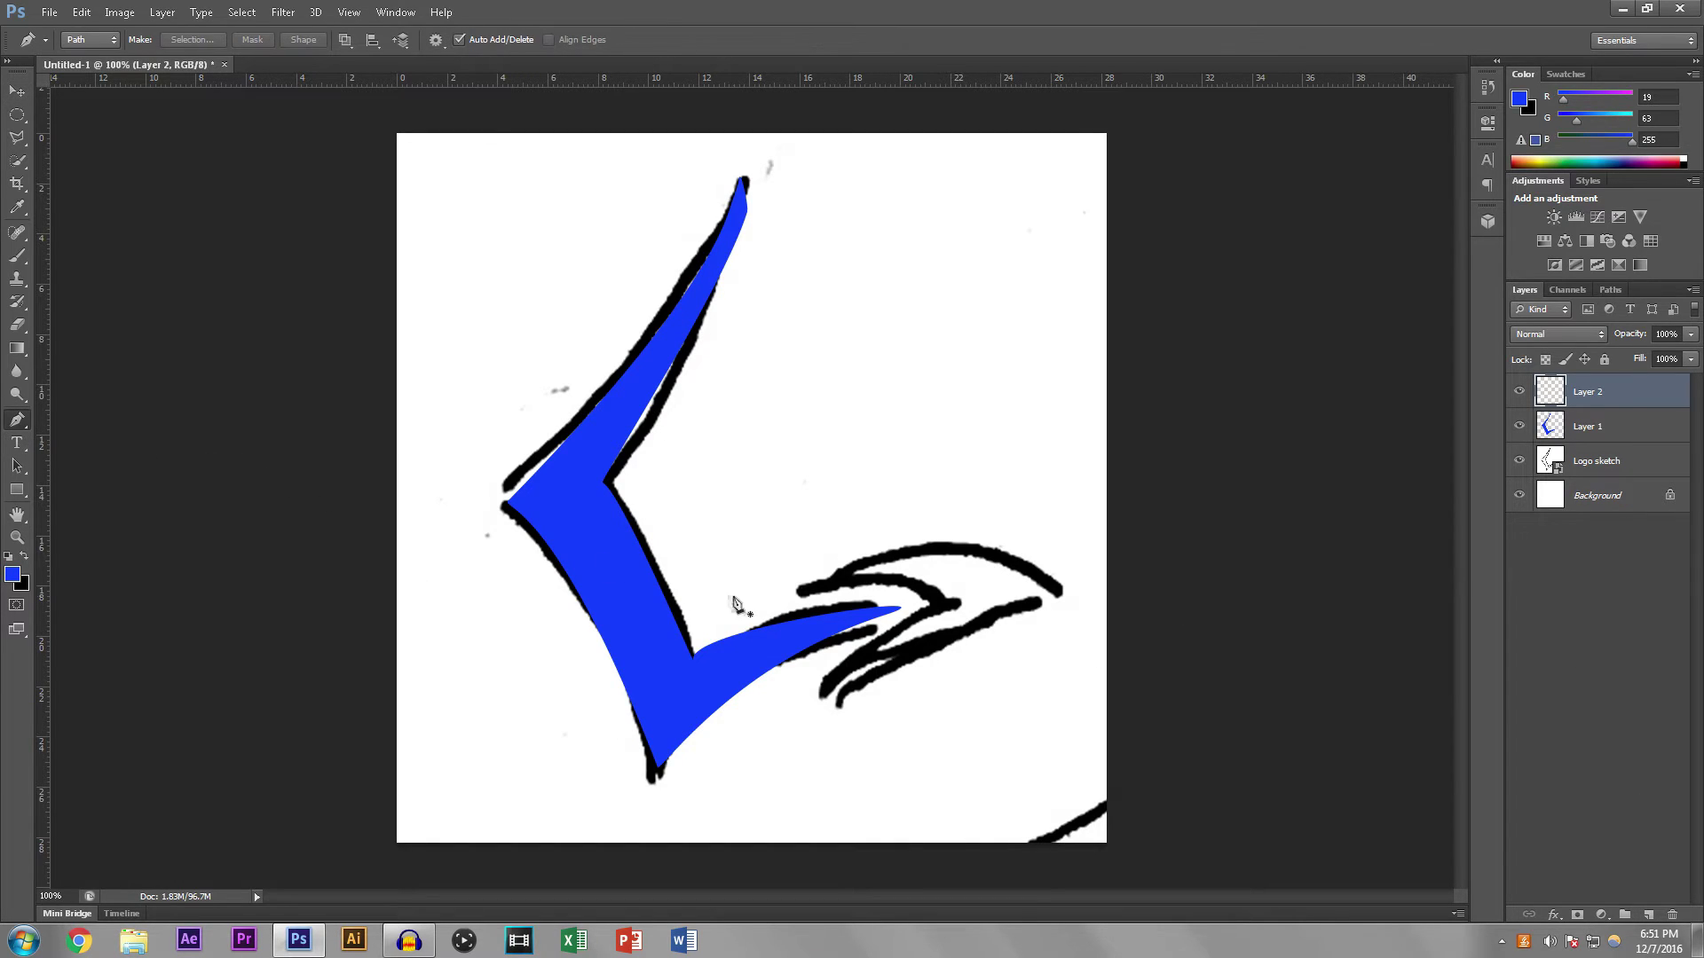
pyautogui.click(831, 684)
pyautogui.moveTo(1051, 599); pyautogui.dragTo(1108, 593)
pyautogui.moveTo(818, 587); pyautogui.dragTo(717, 628)
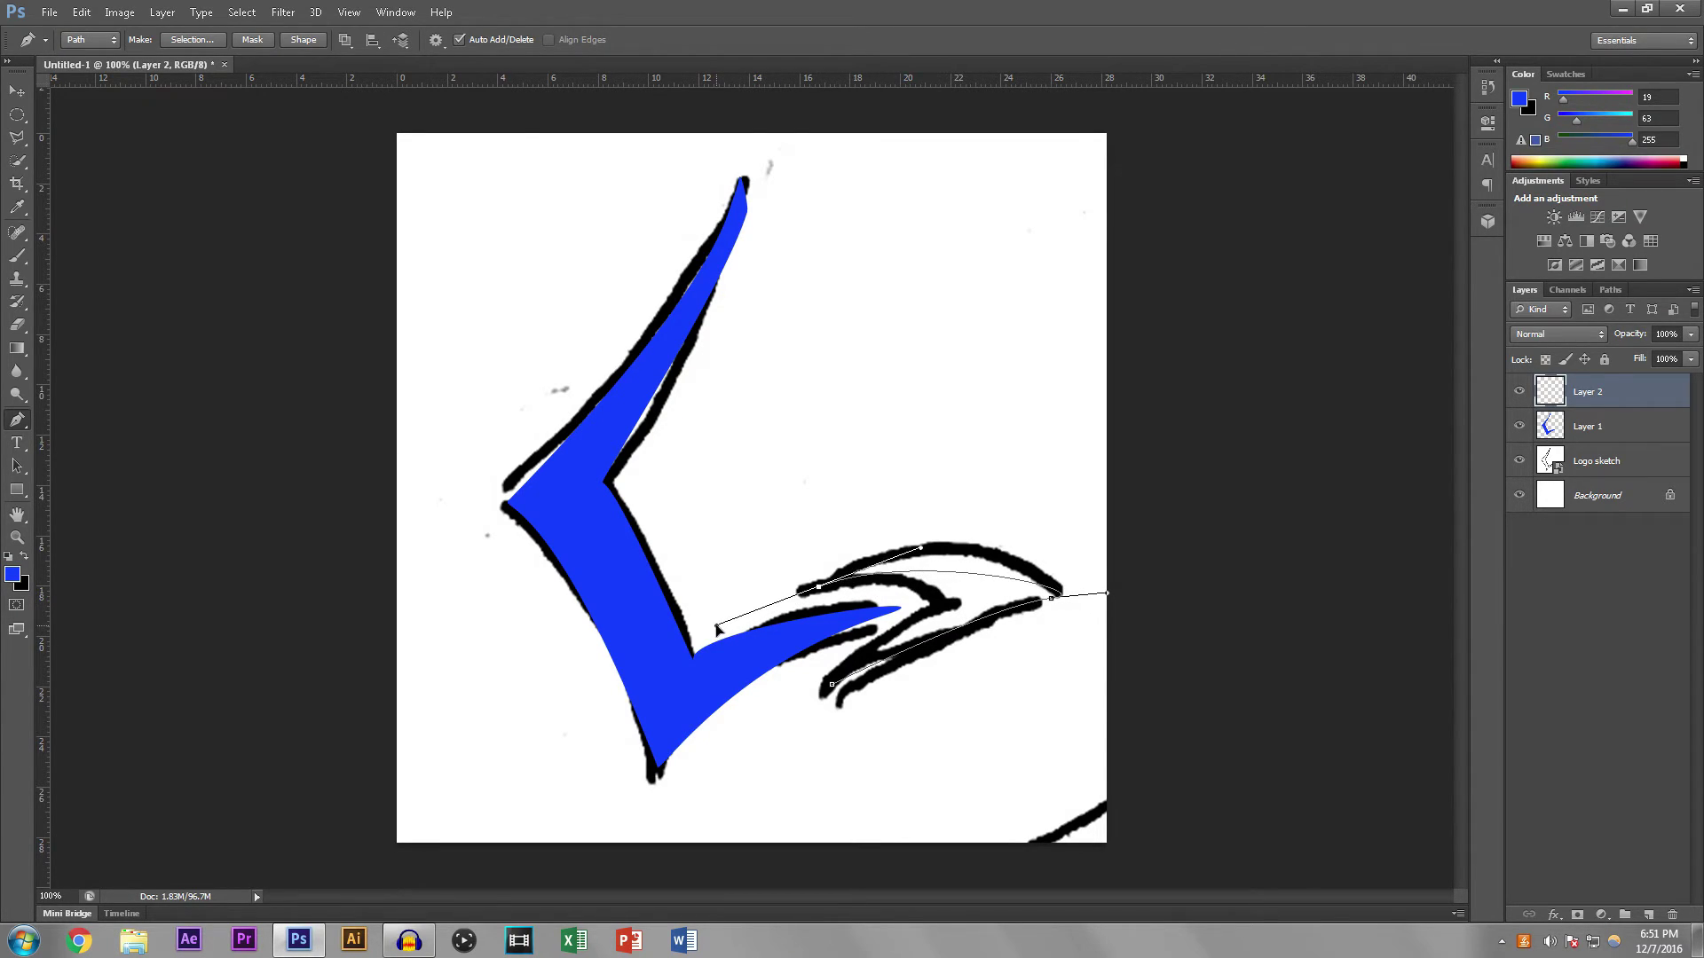
pyautogui.moveTo(940, 606); pyautogui.dragTo(950, 611)
pyautogui.moveTo(929, 603); pyautogui.dragTo(967, 593)
pyautogui.moveTo(717, 629); pyautogui.dragTo(800, 592)
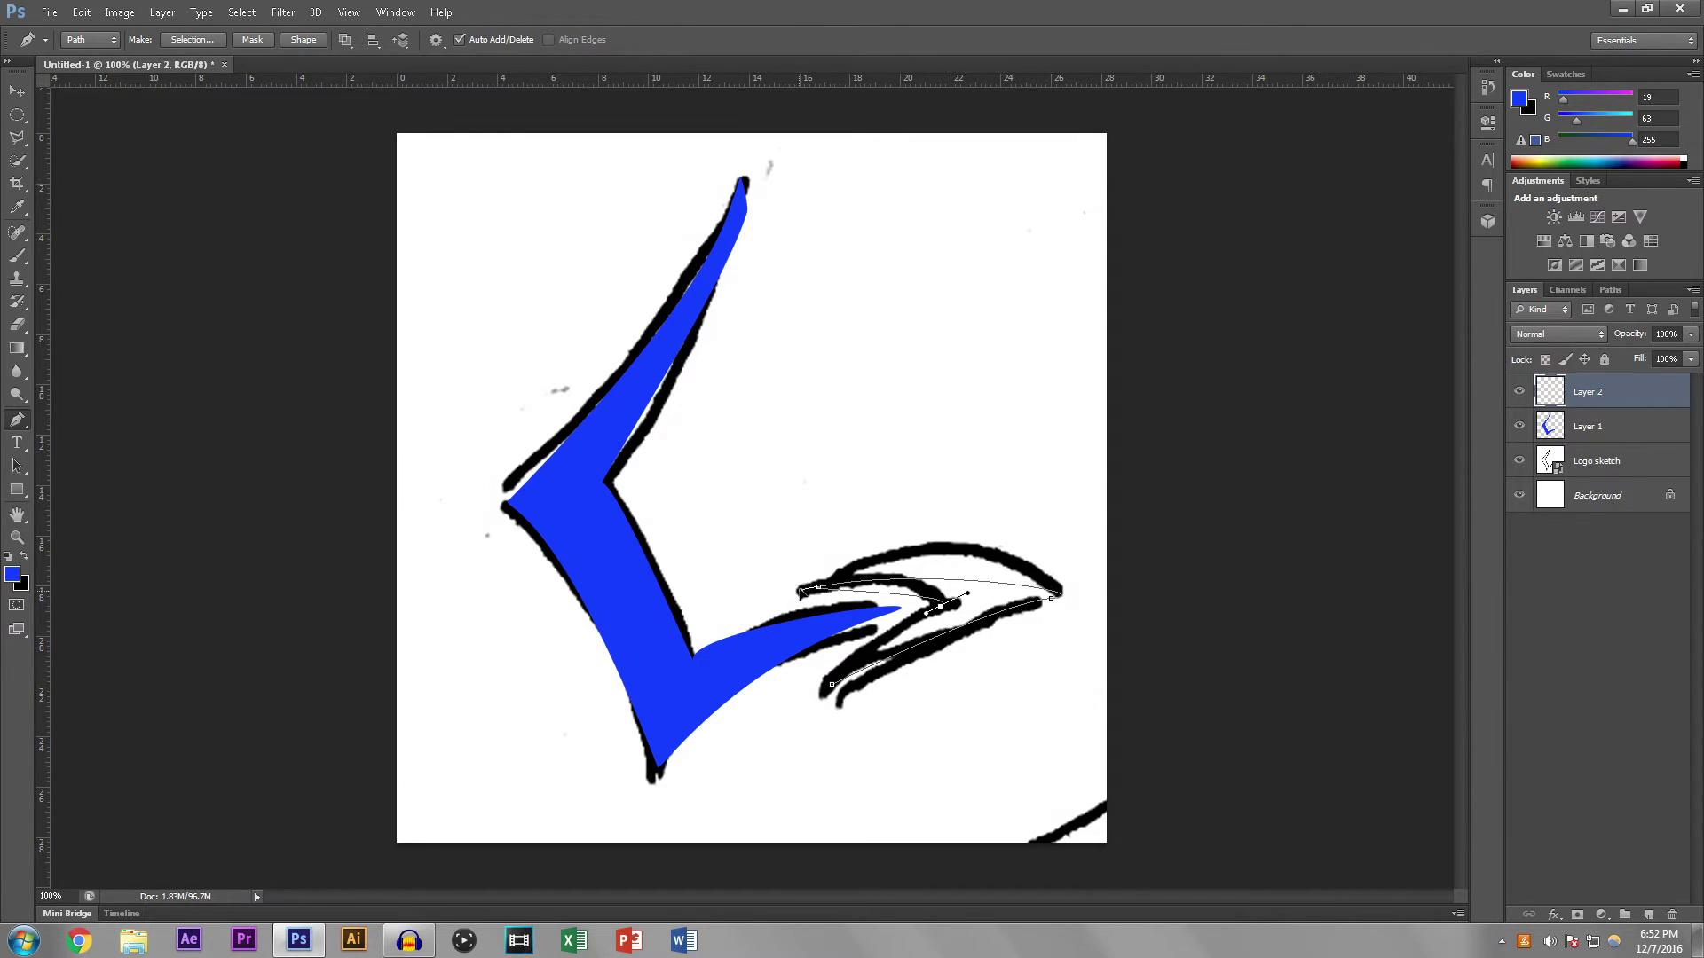
# Step: Close the Pen path around the arrowhead's lower tip and convert it to a selection
pyautogui.click(835, 674)
pyautogui.hotkey('ctrl', '+')
pyautogui.hotkey('ctrl', '+')
pyautogui.scroll(-8, 789, 557)
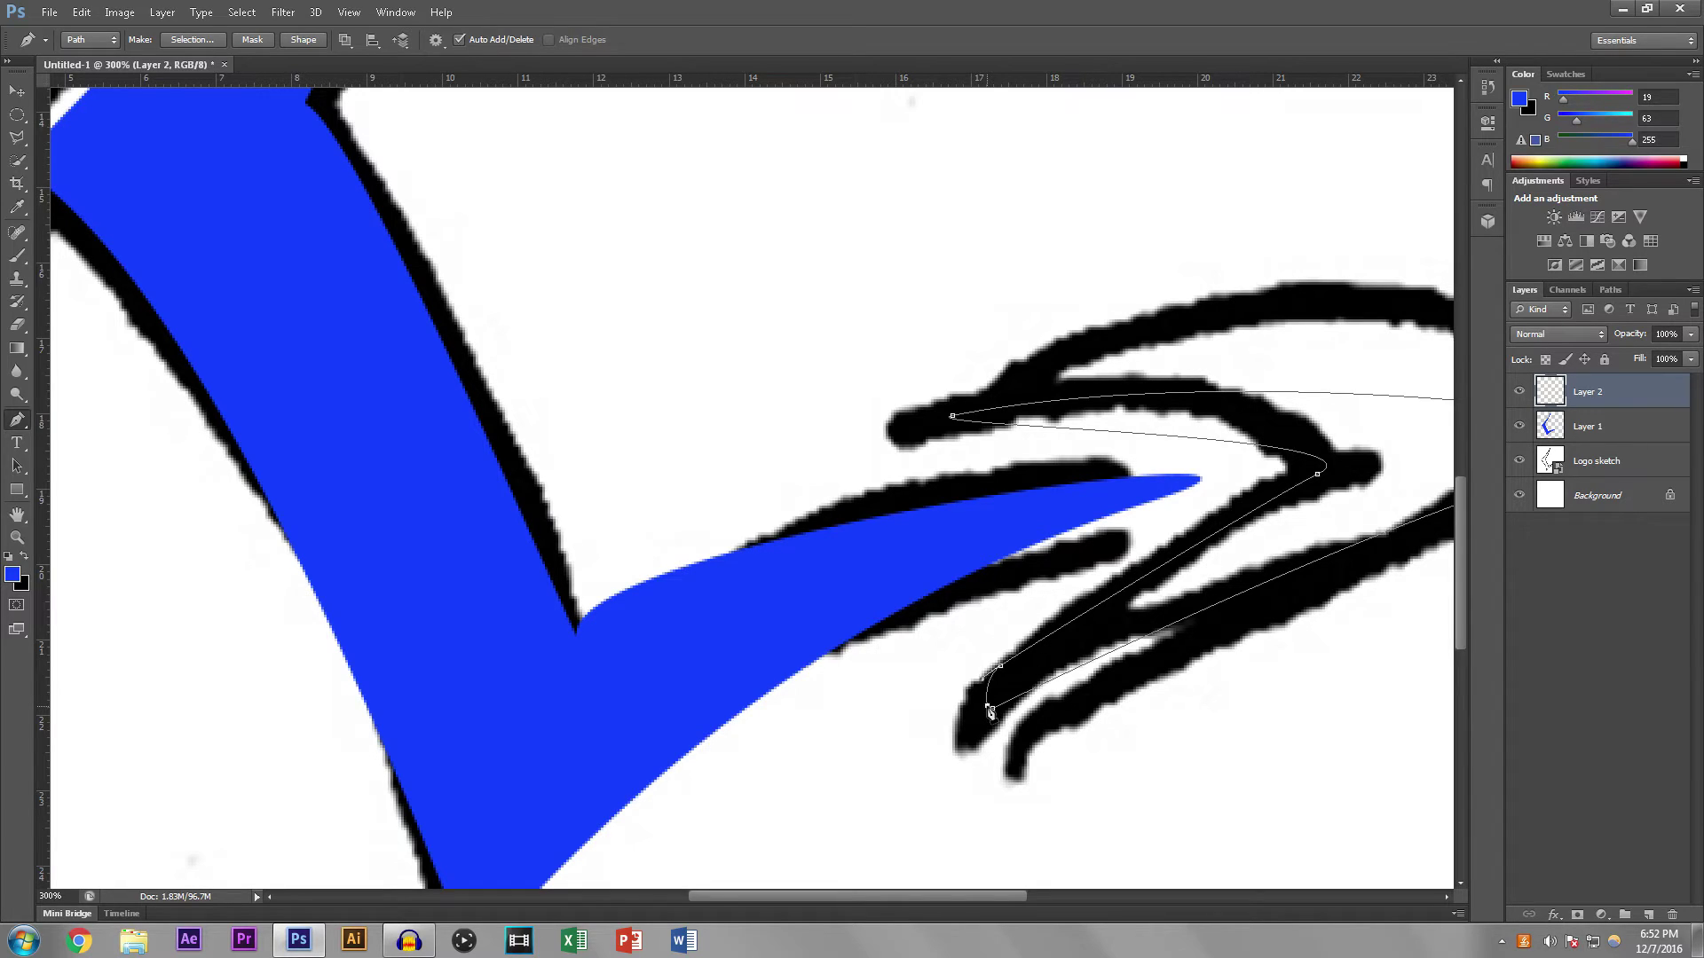
pyautogui.moveTo(988, 707); pyautogui.dragTo(999, 712)
pyautogui.rightClick(1009, 700)
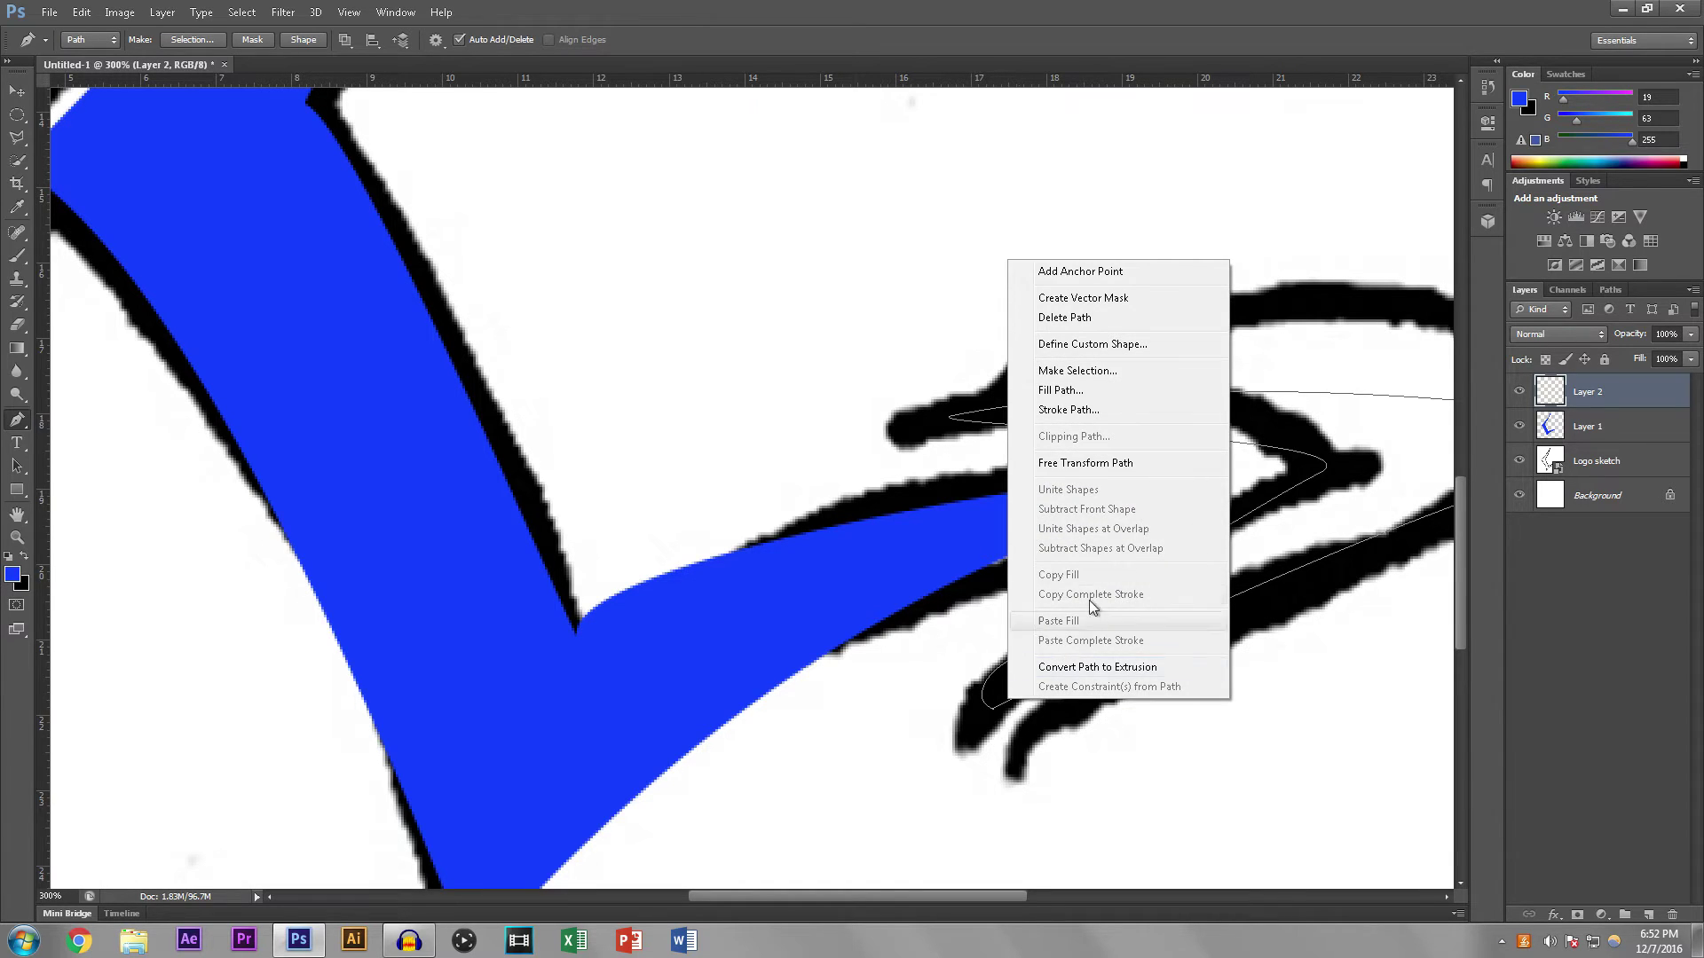
pyautogui.click(1099, 371)
pyautogui.click(960, 282)
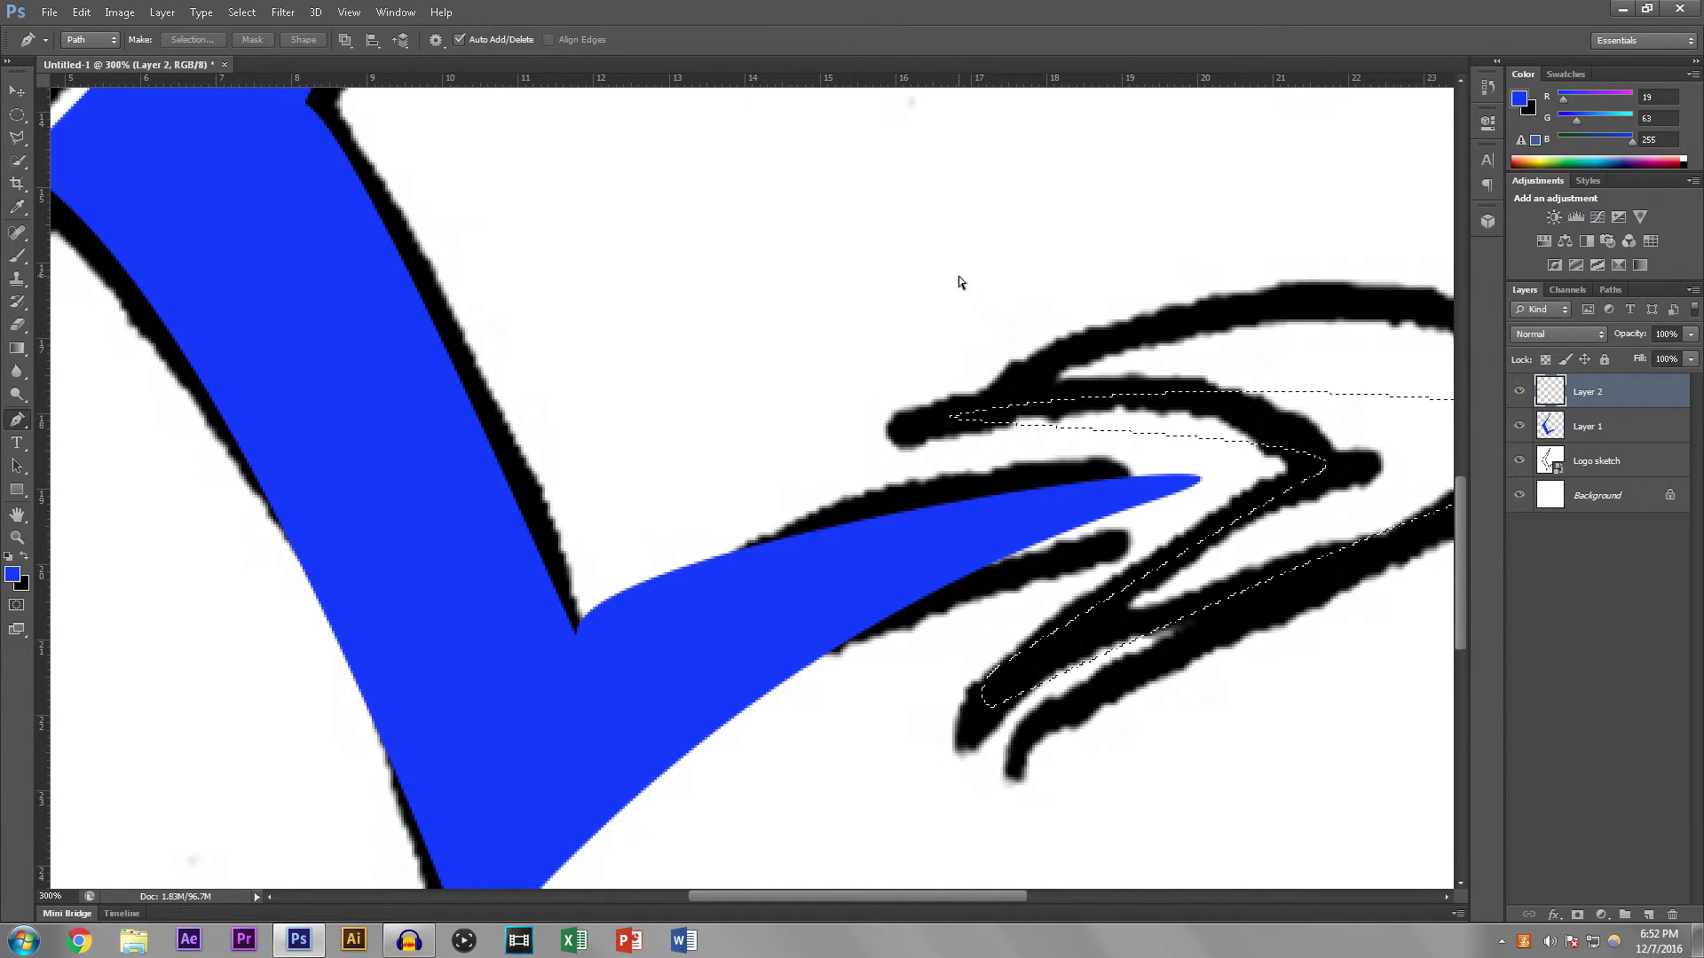
# Step: Enlarge the brush to 140 px, paint the selected arrowhead blue on Layer 2, and deselect
pyautogui.hotkey('ctrl', '-')
pyautogui.hotkey('ctrl', '-')
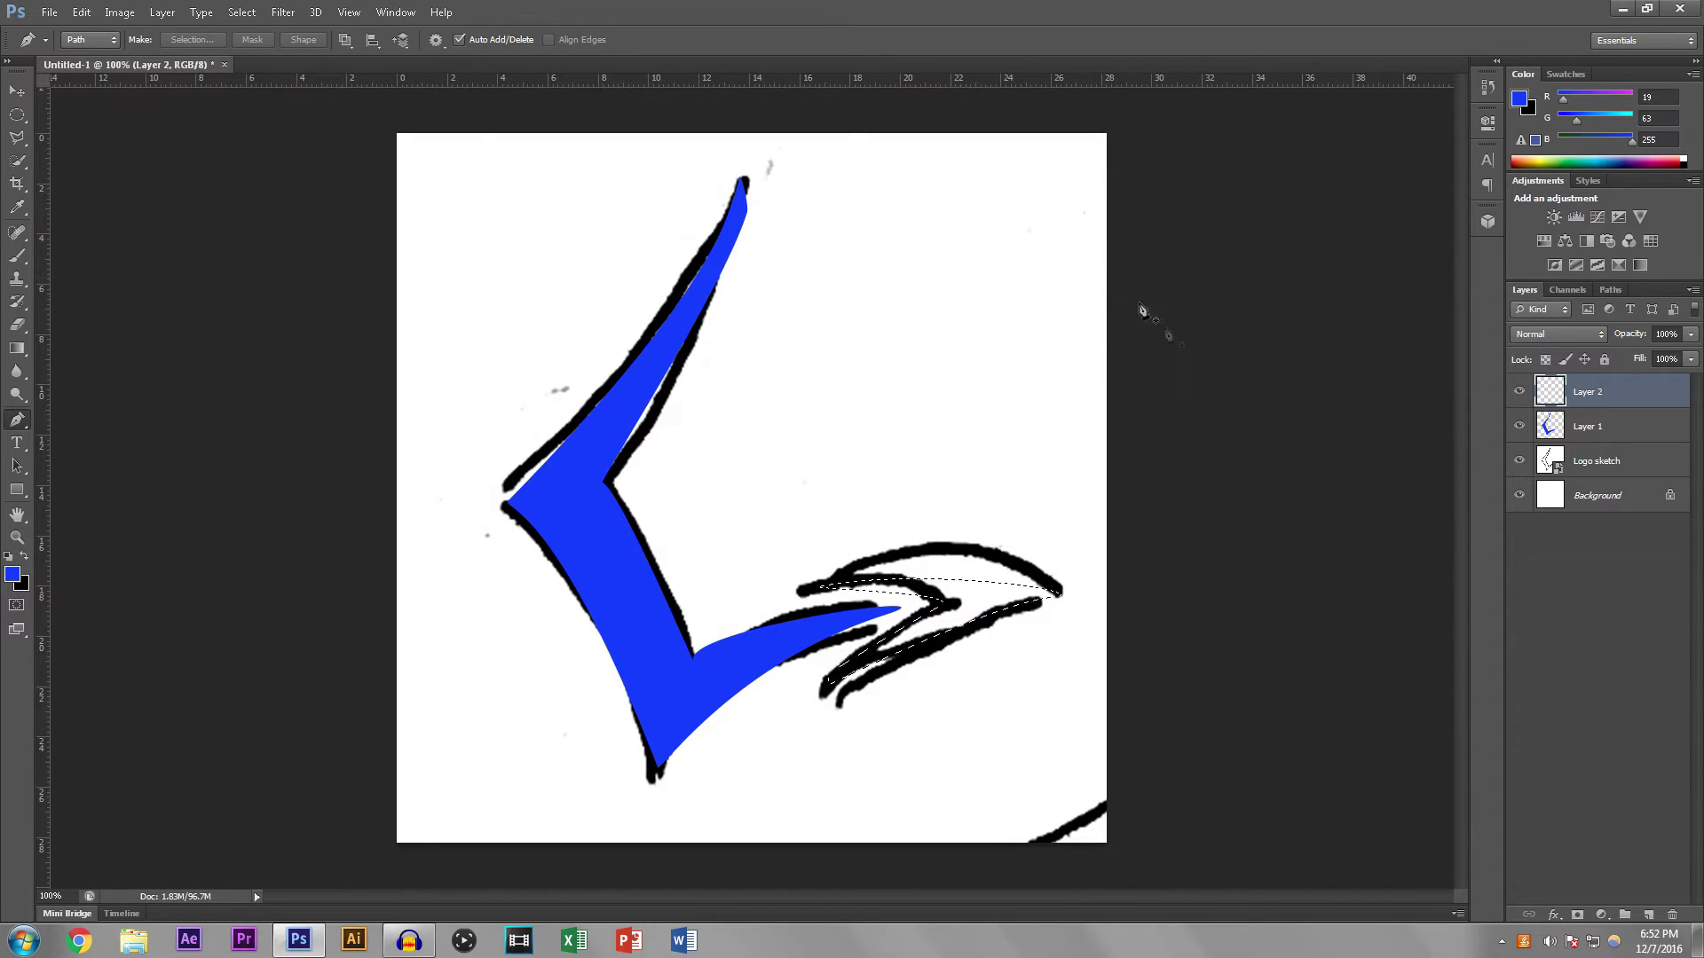
pyautogui.press('b')
pyautogui.rightClick(942, 584)
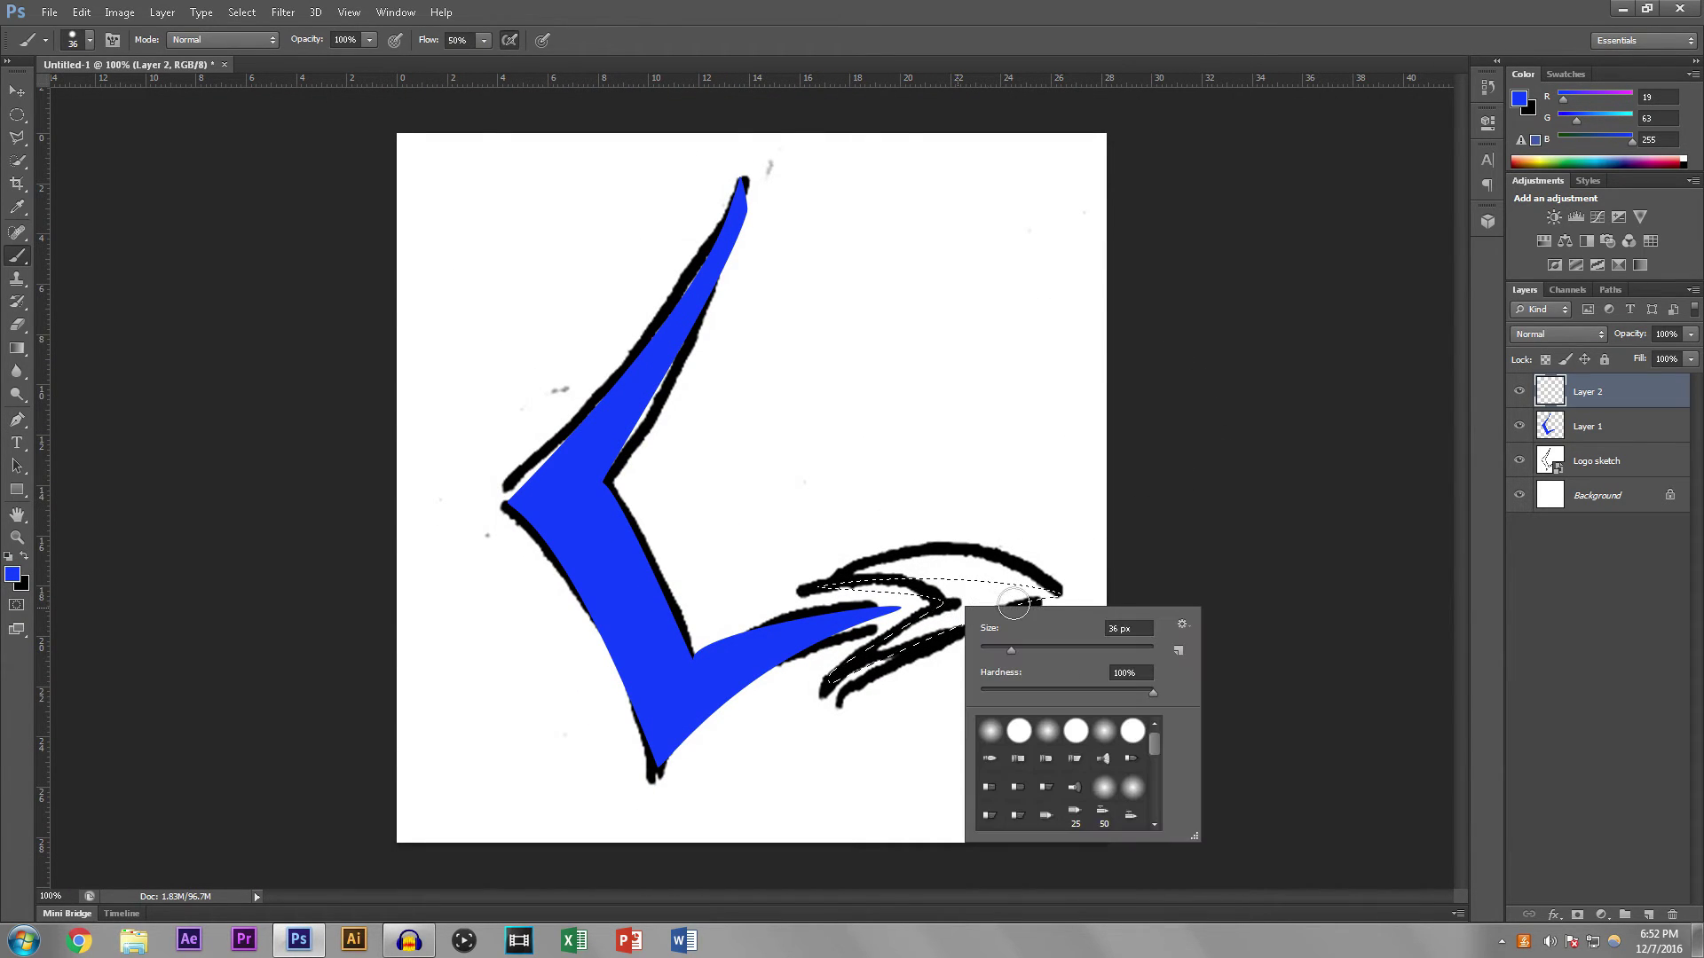
pyautogui.moveTo(935, 562)
pyautogui.mouseDown()
pyautogui.moveTo(983, 557)
pyautogui.moveTo(912, 677)
pyautogui.moveTo(665, 533)
pyautogui.mouseUp()
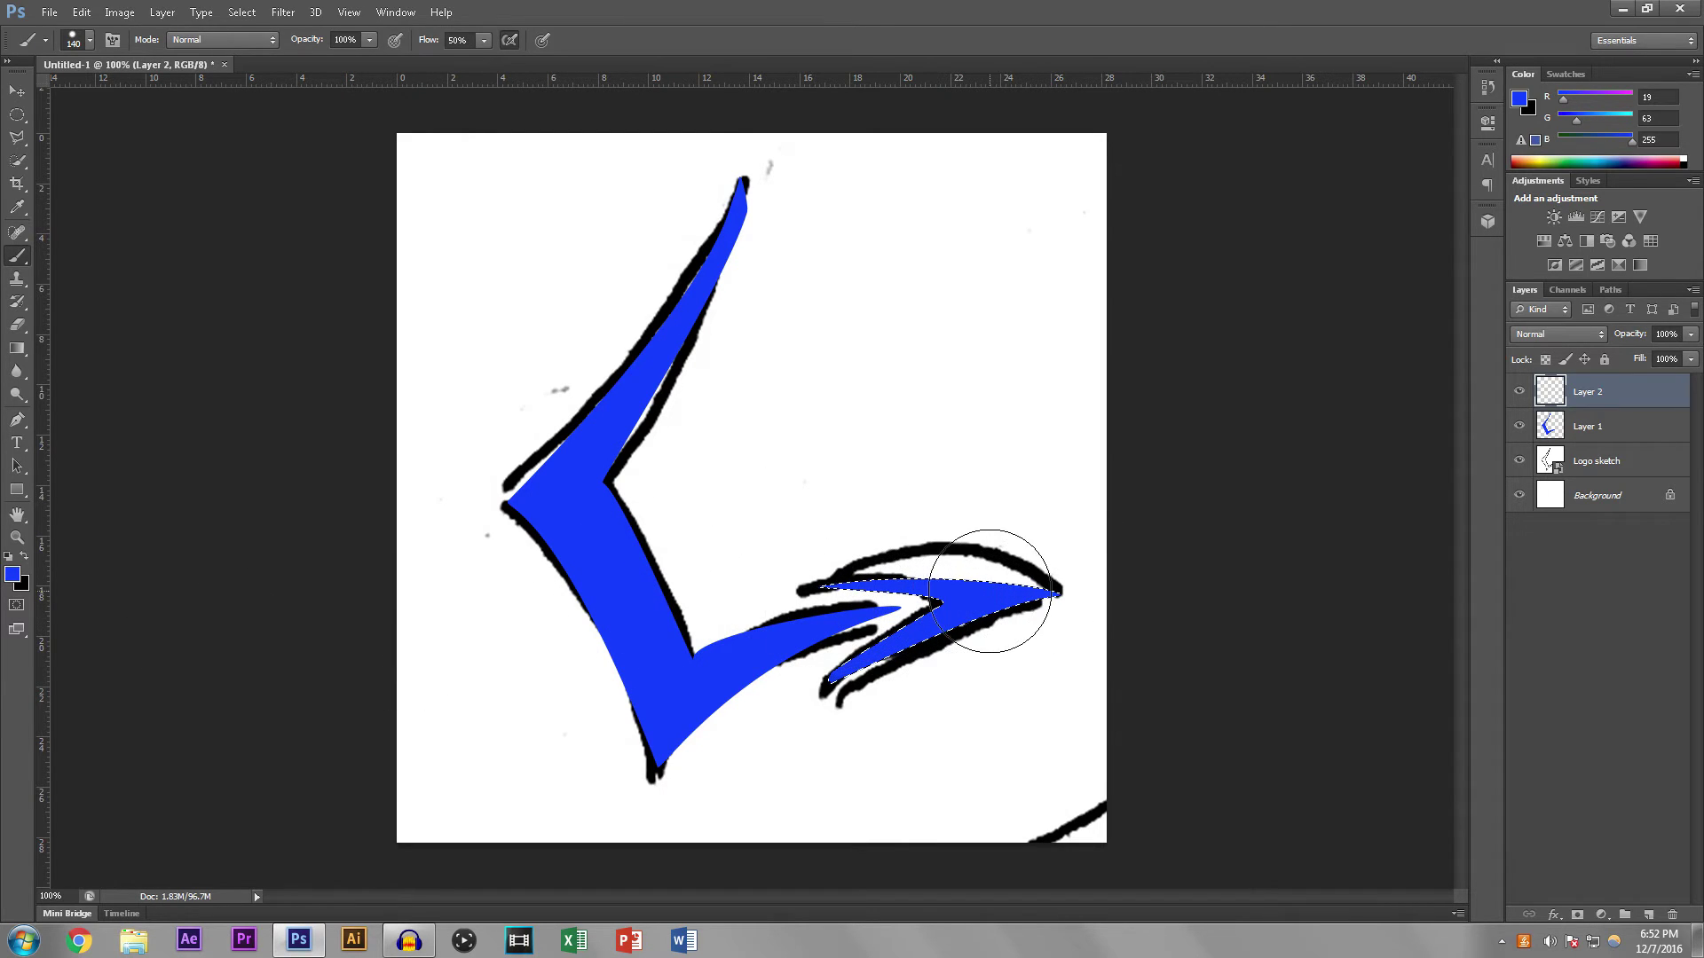
pyautogui.moveTo(957, 503)
pyautogui.mouseDown()
pyautogui.moveTo(1056, 485)
pyautogui.moveTo(939, 550)
pyautogui.moveTo(1202, 544)
pyautogui.moveTo(867, 497)
pyautogui.moveTo(793, 538)
pyautogui.moveTo(848, 513)
pyautogui.moveTo(1195, 515)
pyautogui.moveTo(797, 495)
pyautogui.moveTo(1020, 487)
pyautogui.moveTo(1012, 509)
pyautogui.moveTo(657, 514)
pyautogui.moveTo(1000, 519)
pyautogui.moveTo(824, 524)
pyautogui.moveTo(1057, 560)
pyautogui.moveTo(1020, 253)
pyautogui.moveTo(958, 761)
pyautogui.moveTo(999, 231)
pyautogui.moveTo(982, 742)
pyautogui.moveTo(1028, 269)
pyautogui.moveTo(1000, 834)
pyautogui.moveTo(696, 783)
pyautogui.moveTo(604, 753)
pyautogui.moveTo(624, 738)
pyautogui.moveTo(670, 755)
pyautogui.moveTo(560, 781)
pyautogui.moveTo(578, 774)
pyautogui.mouseUp()
pyautogui.click(17, 93)
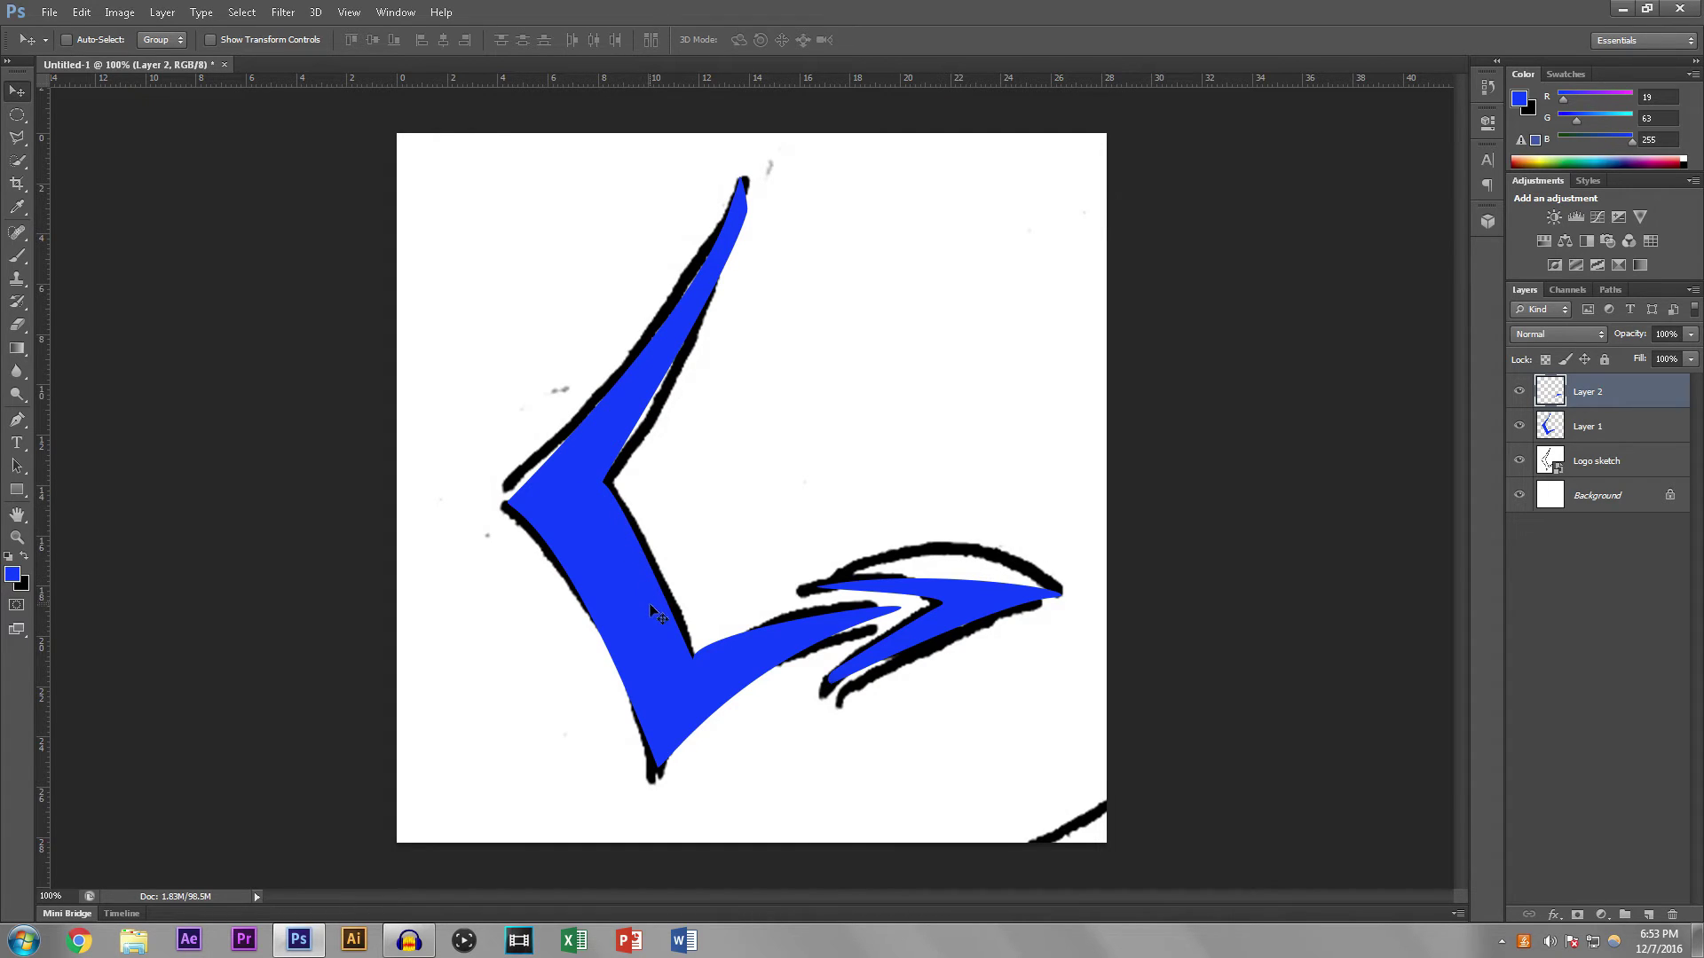
# Step: On Layer 1, draw a closed Pen path along the body's inner edge between the middle and lower inner corners
pyautogui.click(1595, 428)
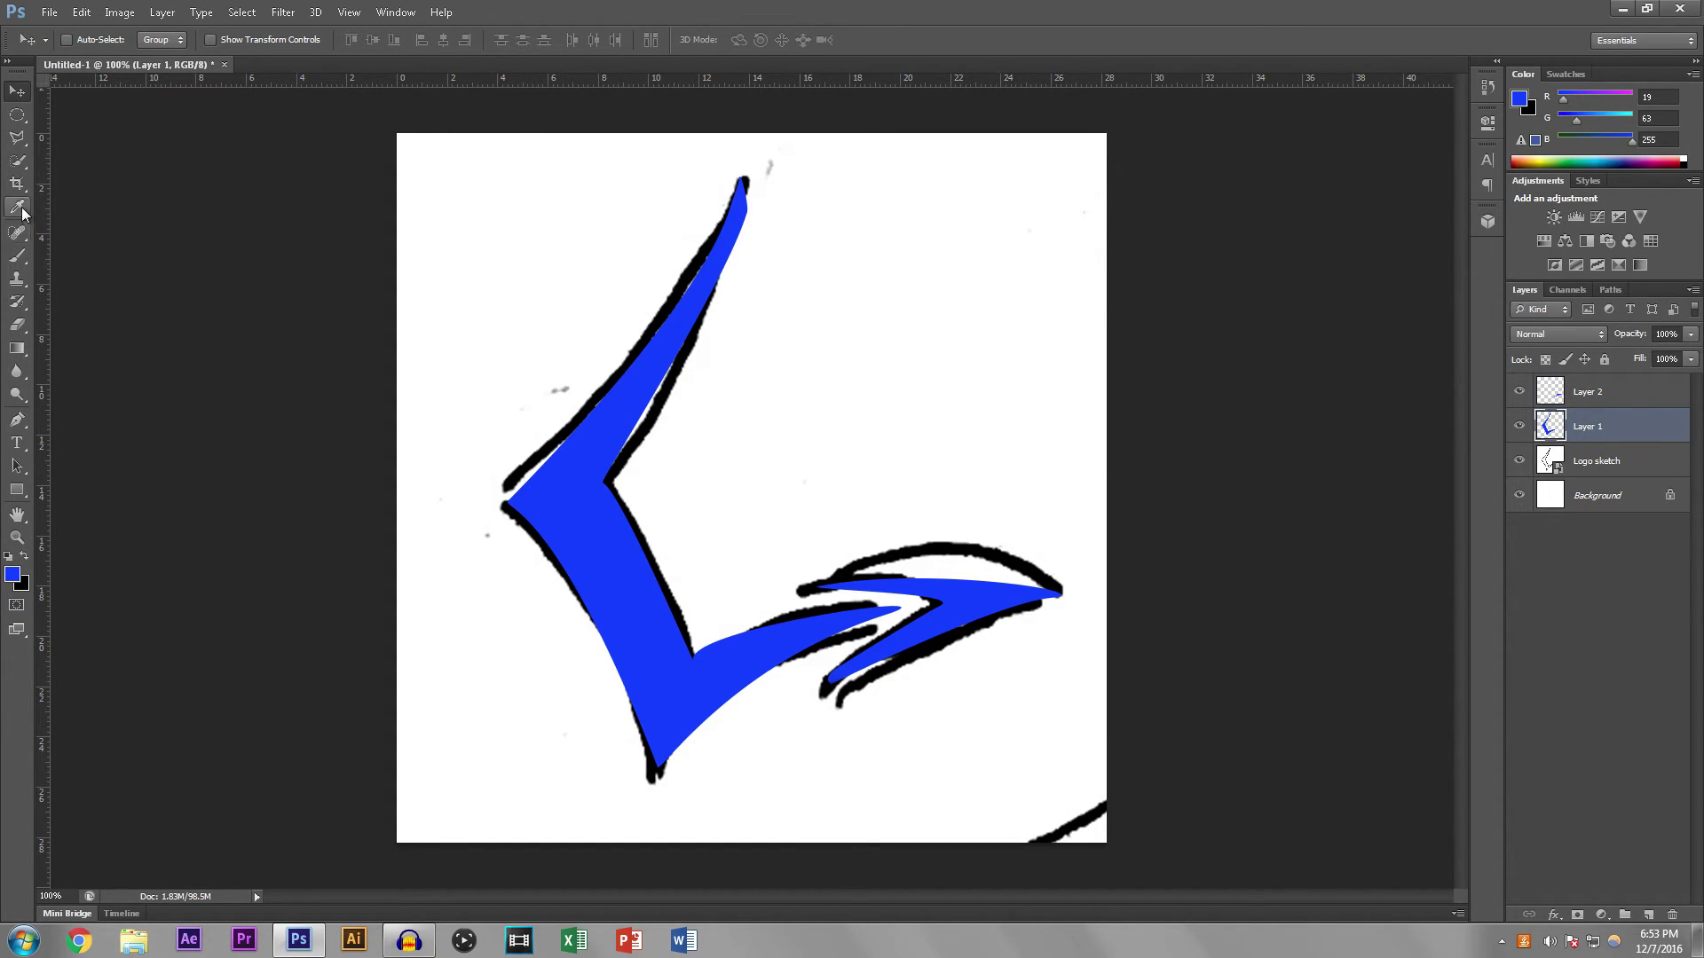
pyautogui.click(17, 420)
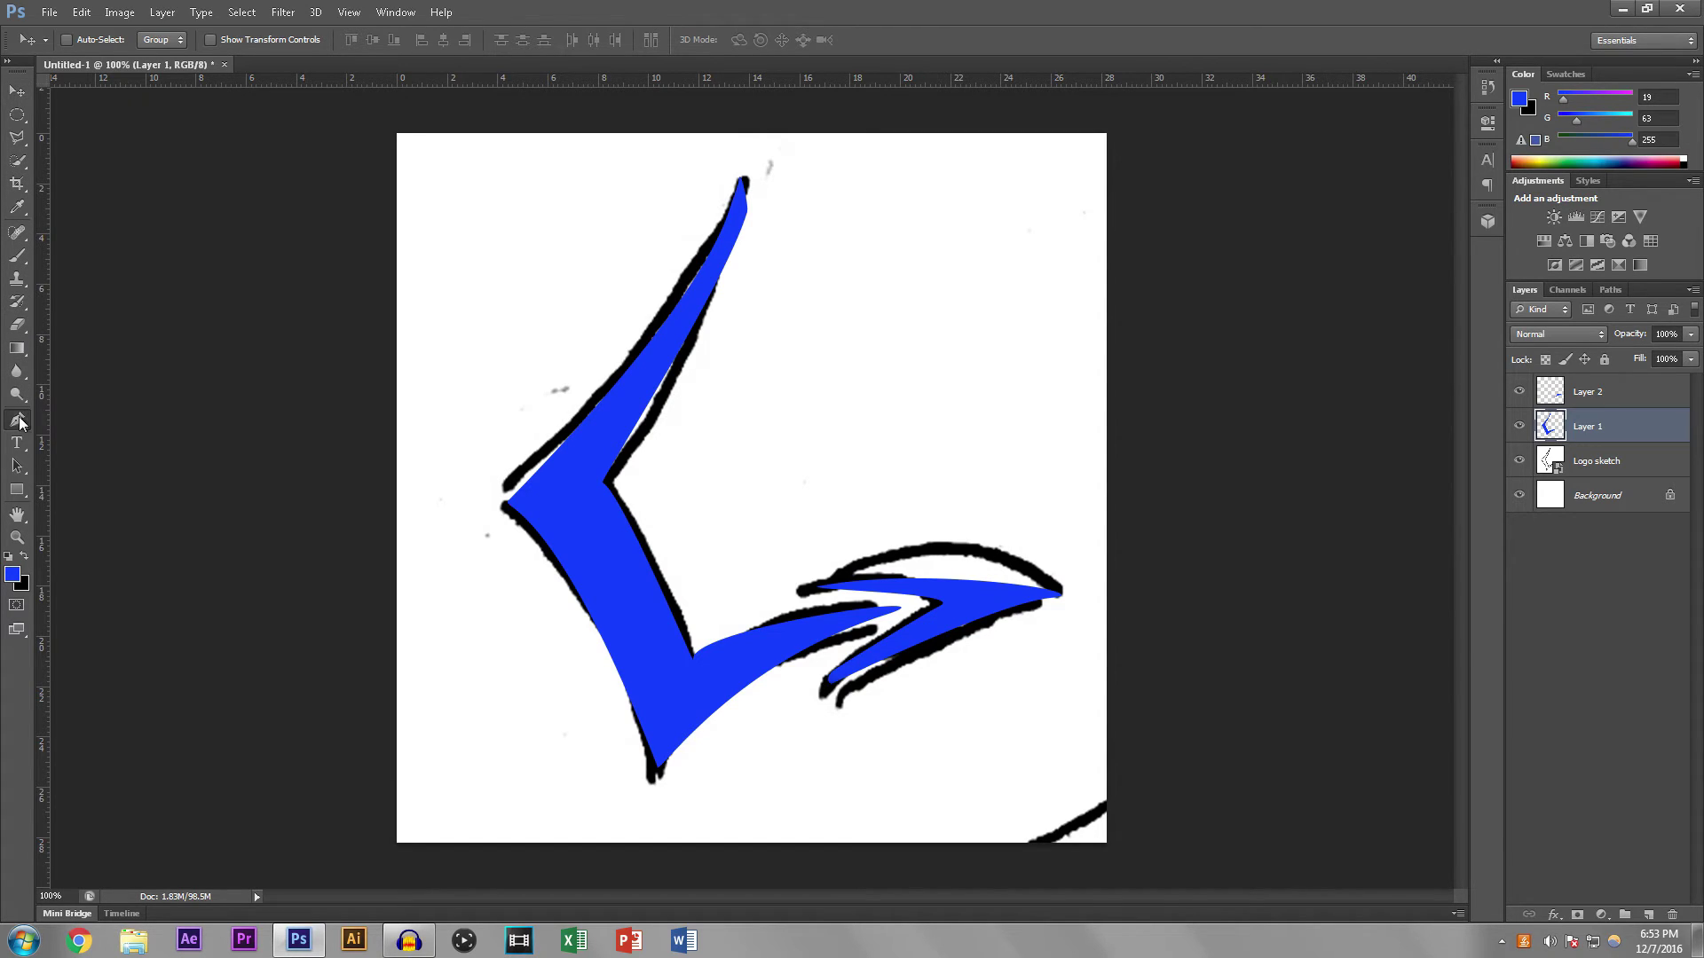
pyautogui.click(602, 486)
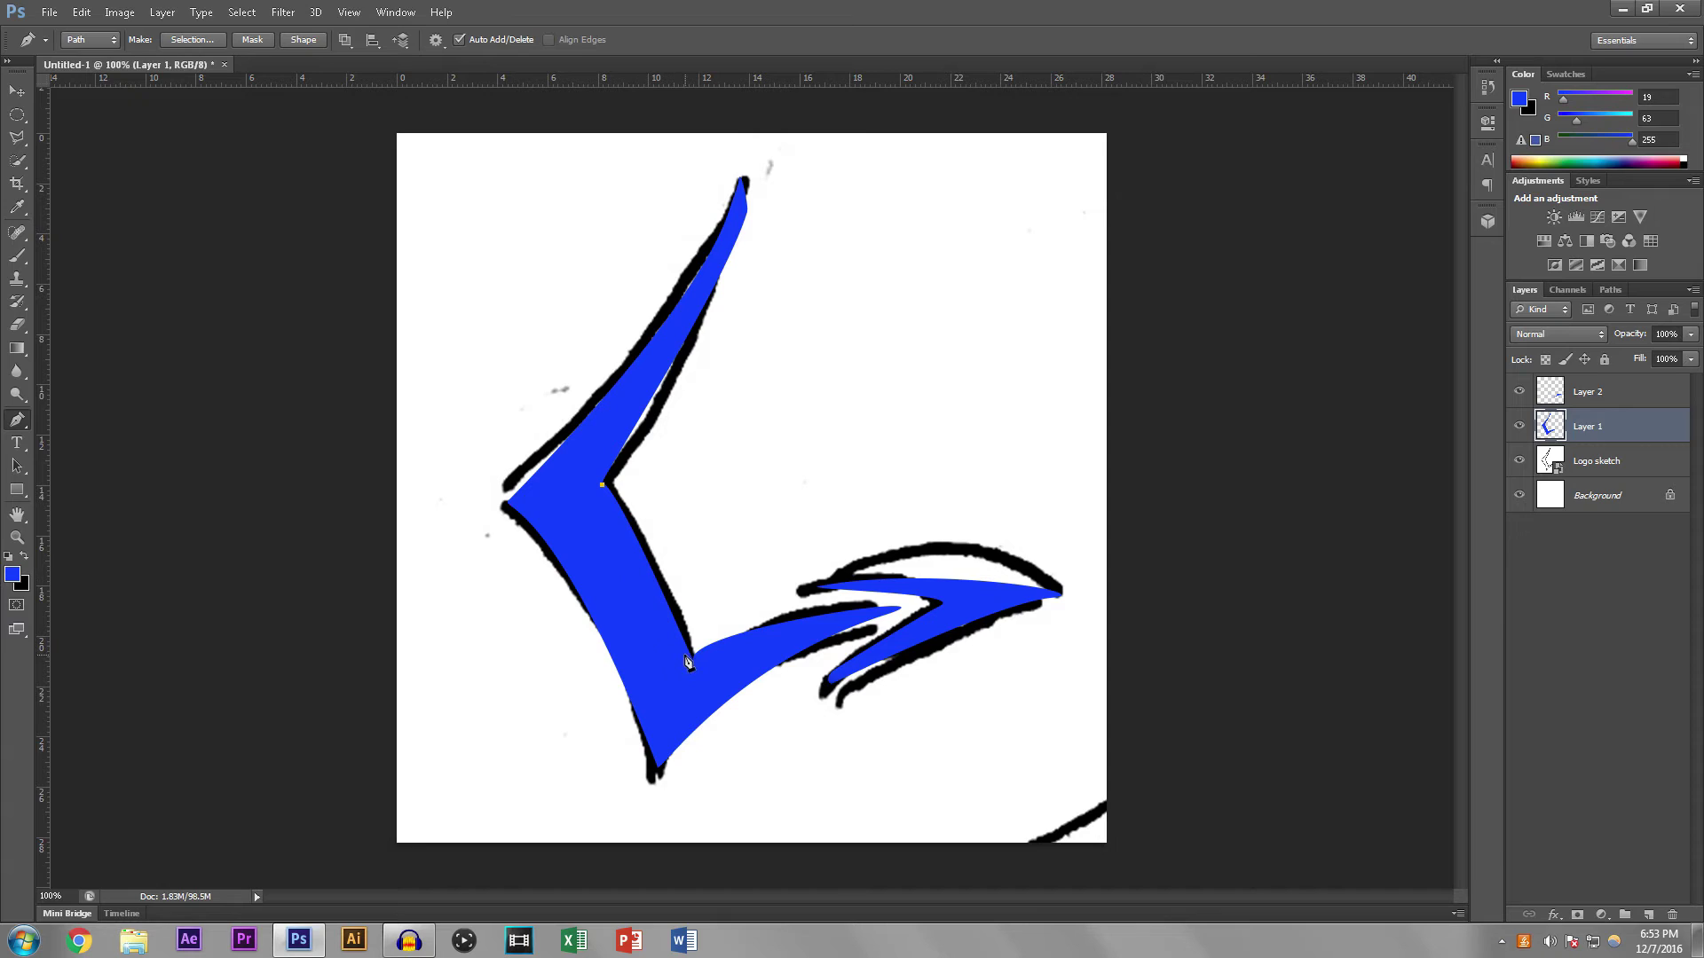
pyautogui.moveTo(685, 656); pyautogui.dragTo(691, 662)
pyautogui.moveTo(704, 603); pyautogui.dragTo(710, 615)
pyautogui.moveTo(604, 486); pyautogui.dragTo(609, 489)
pyautogui.hotkey('ctrl', '+')
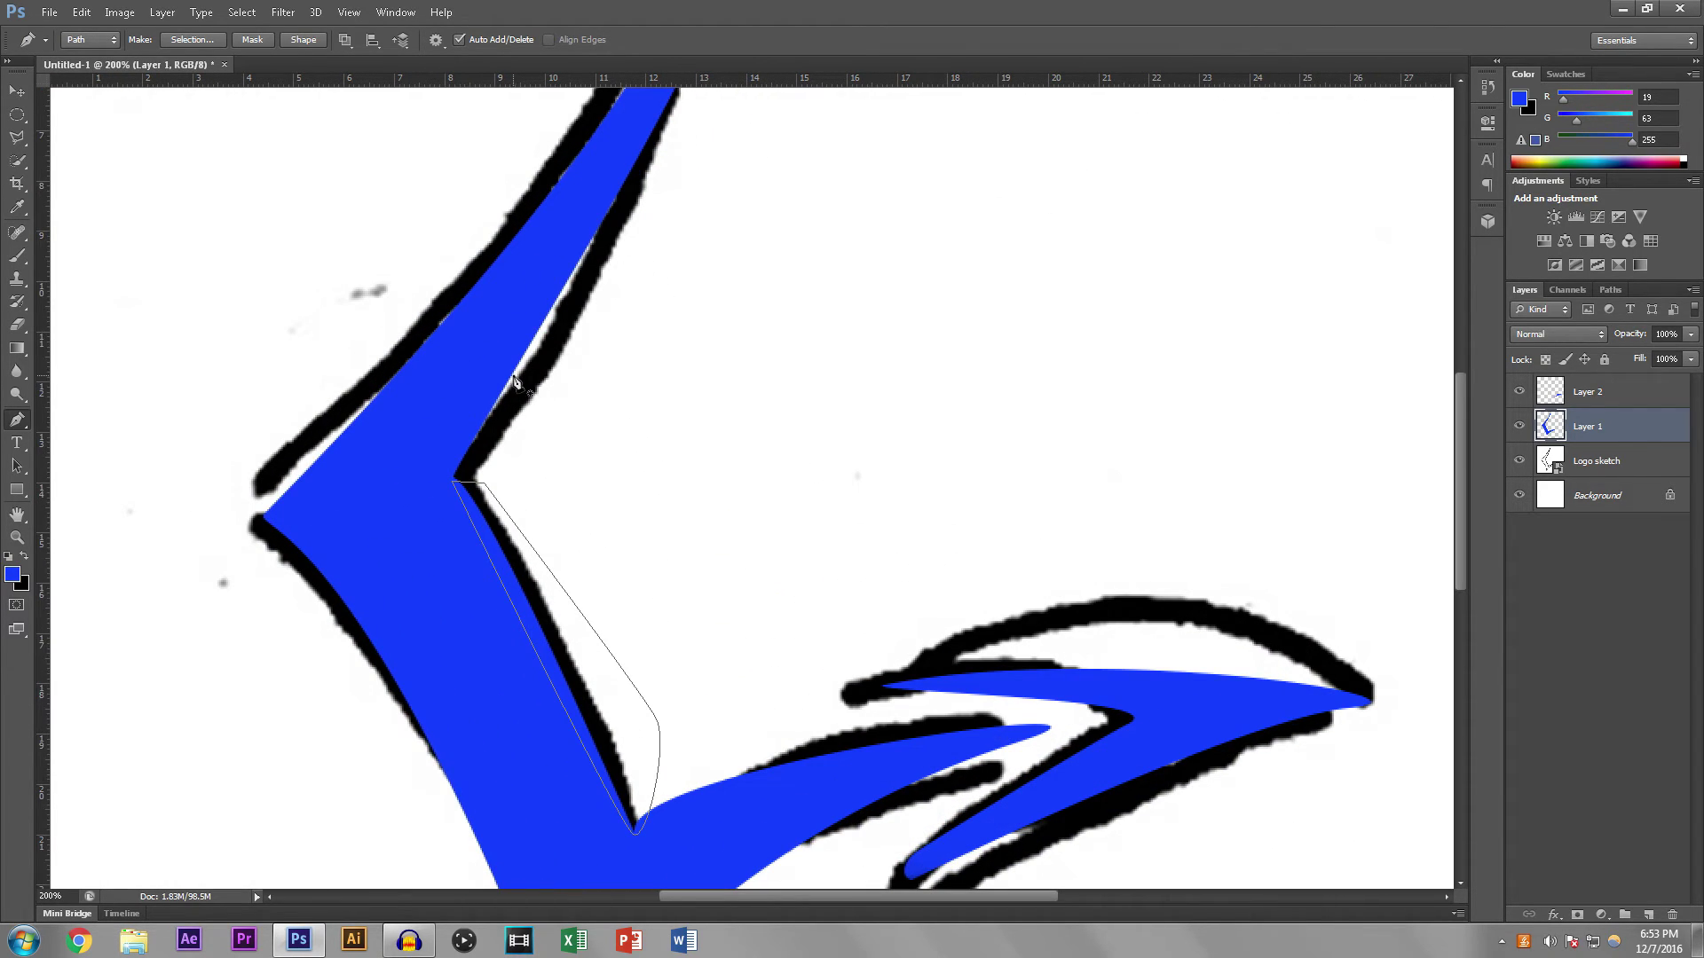
# Step: Reshape the closed path's long side along the body's inner edge into a curve and convert the path to a selection
pyautogui.moveTo(454, 485); pyautogui.dragTo(452, 480)
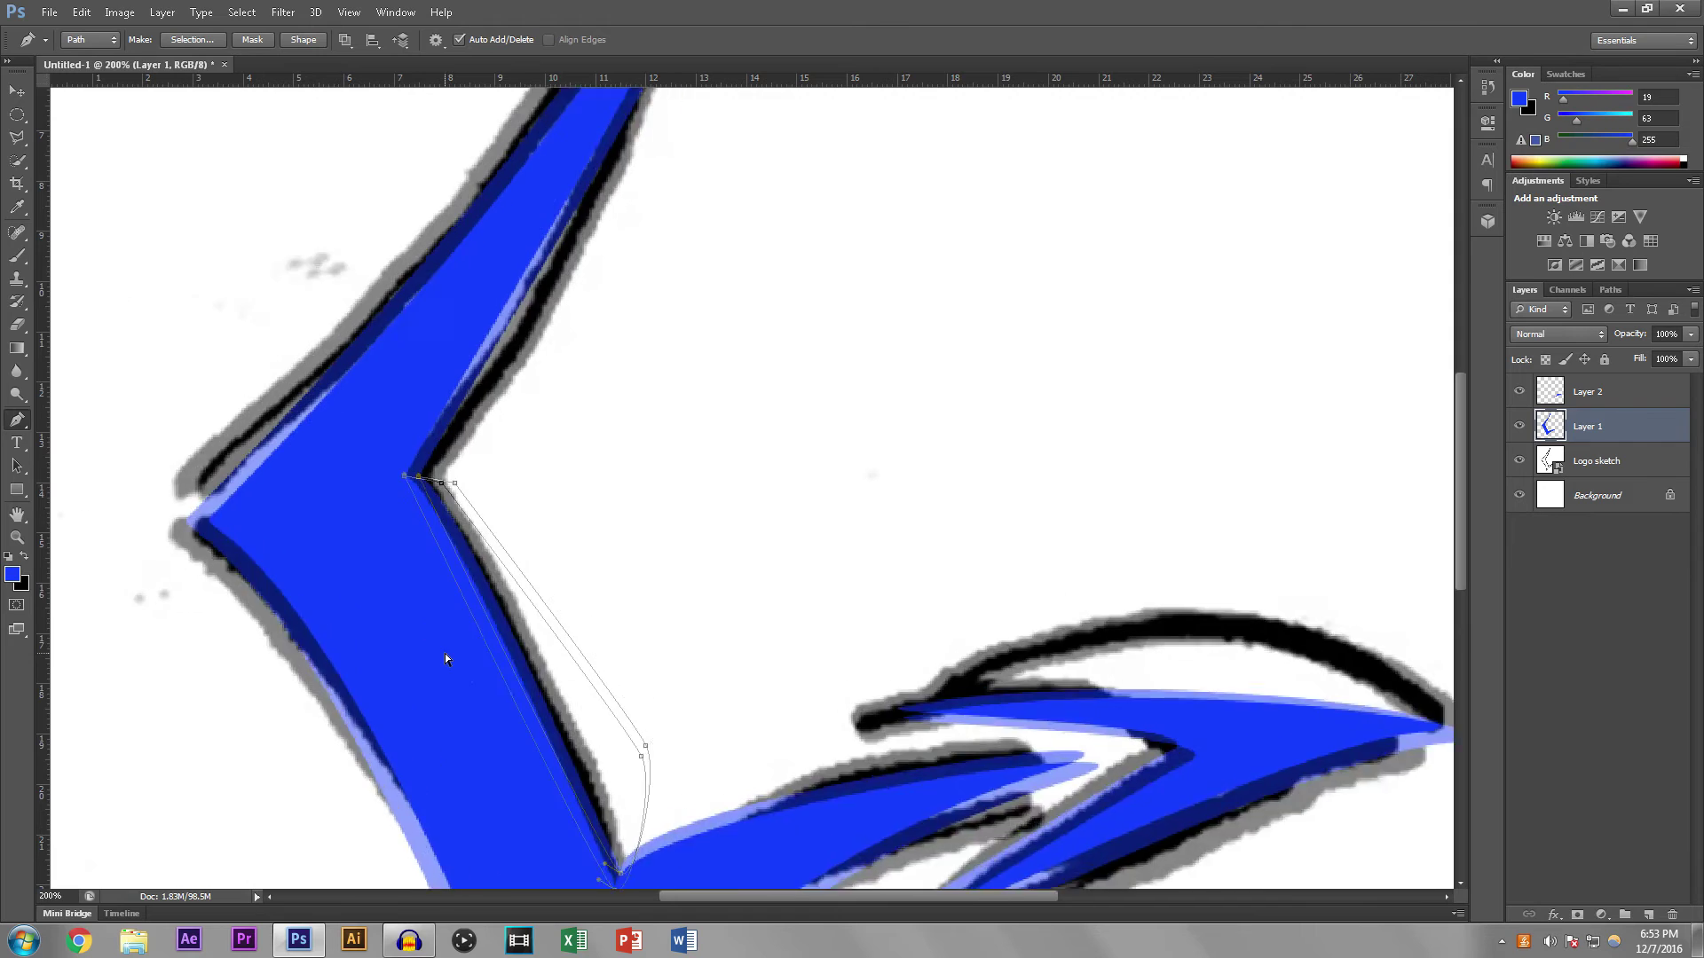
pyautogui.hotkey('ctrl', '+')
pyautogui.hscroll(2, 354, 597)
pyautogui.scroll(-5, 434, 692)
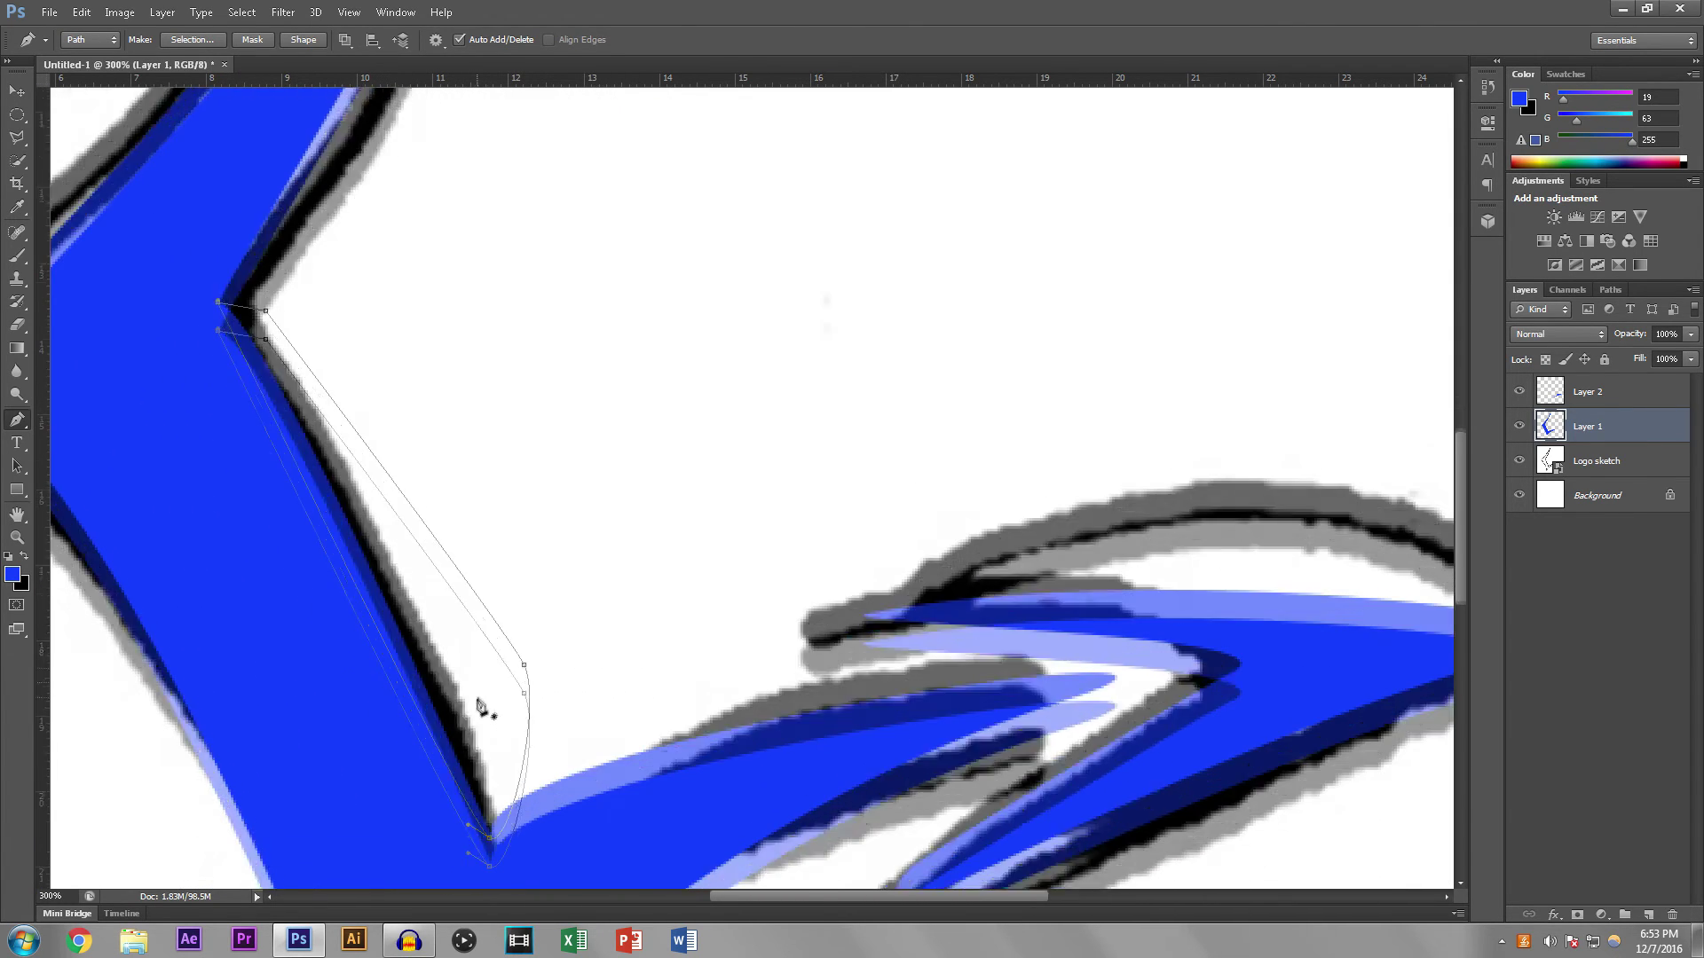
pyautogui.moveTo(467, 797); pyautogui.dragTo(431, 790)
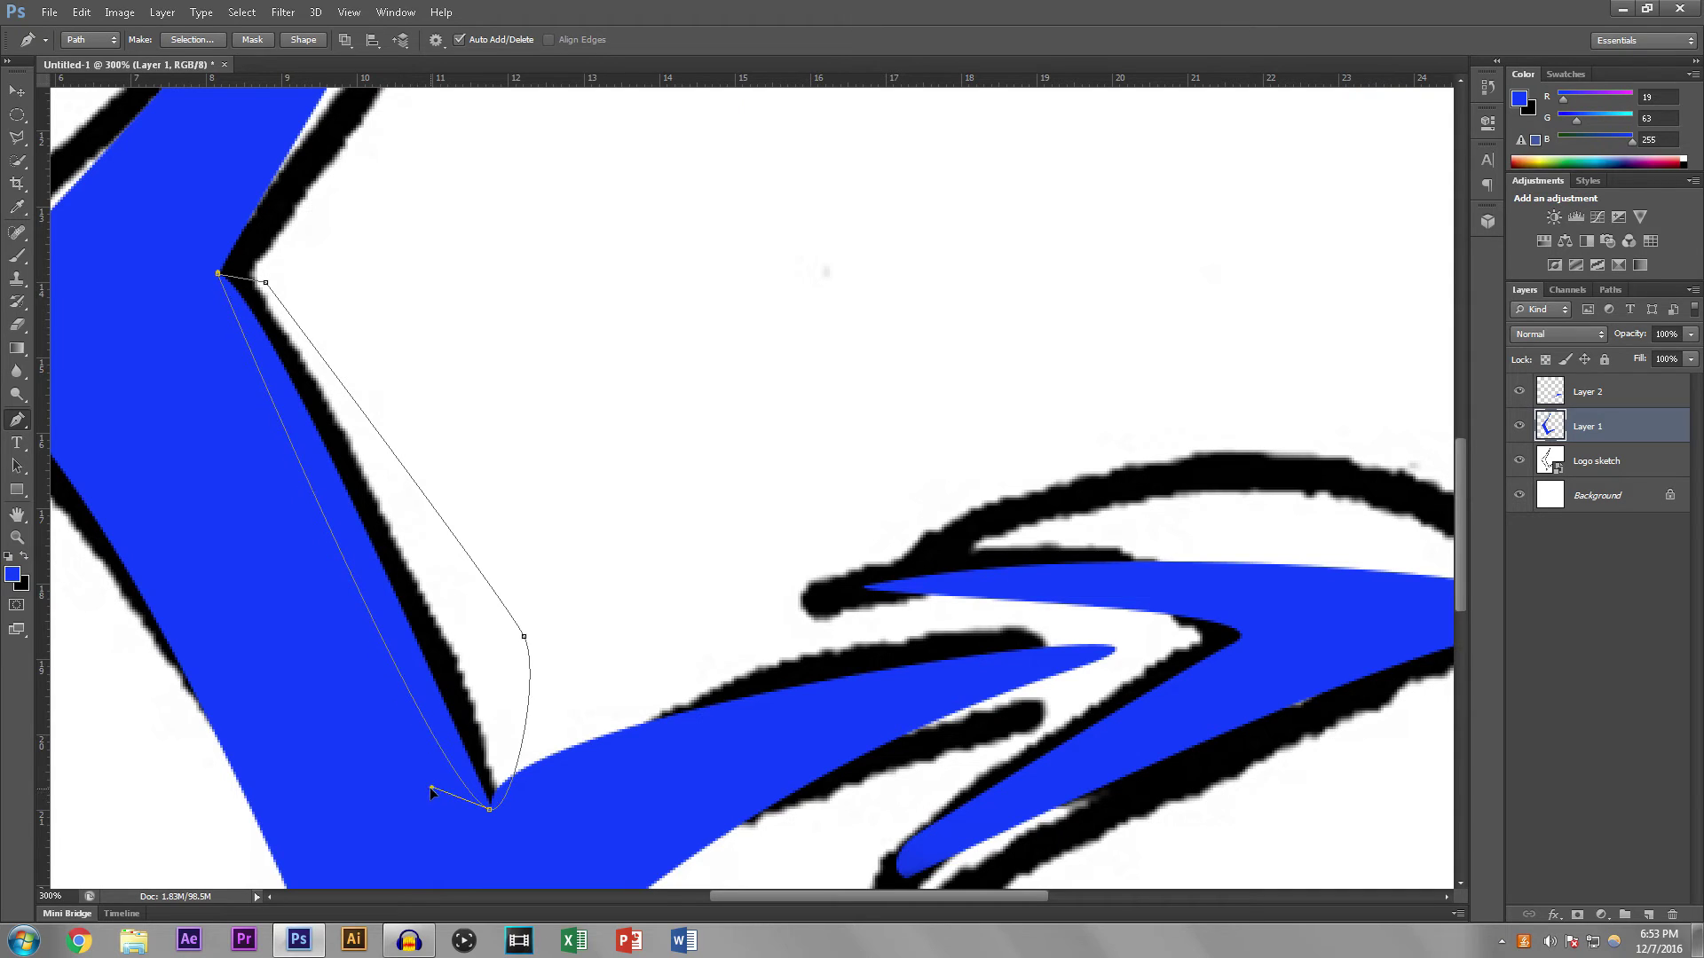
pyautogui.moveTo(219, 274); pyautogui.dragTo(194, 284)
pyautogui.rightClick(417, 488)
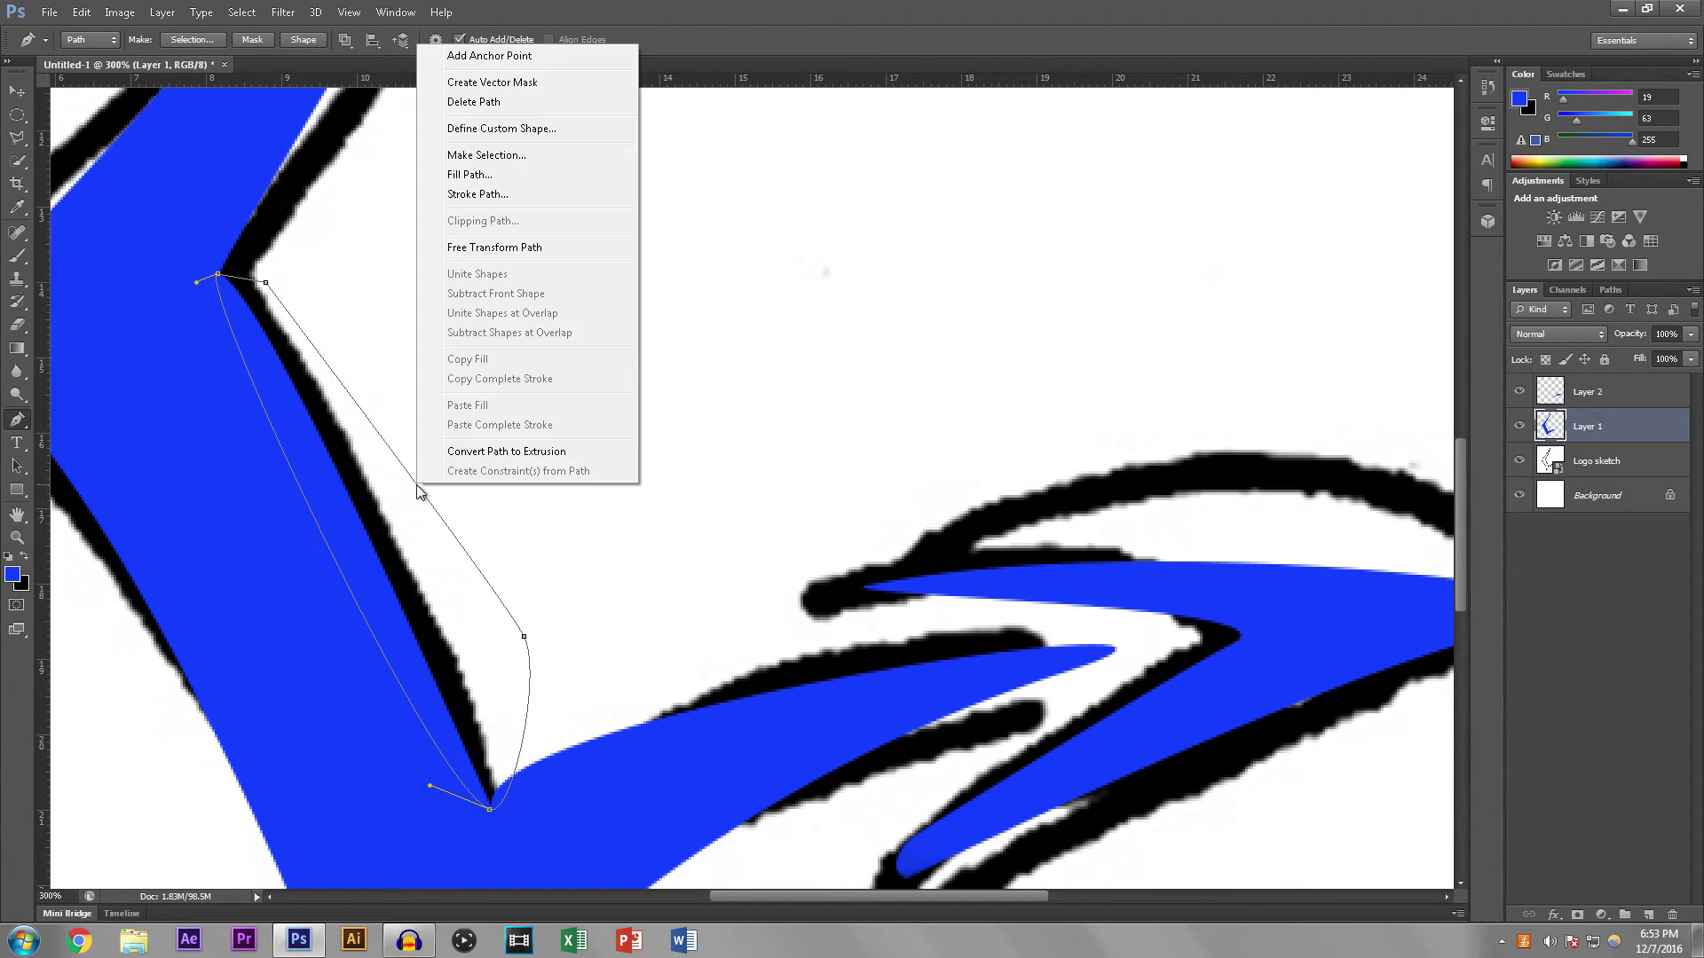
pyautogui.click(493, 156)
pyautogui.press('Return')
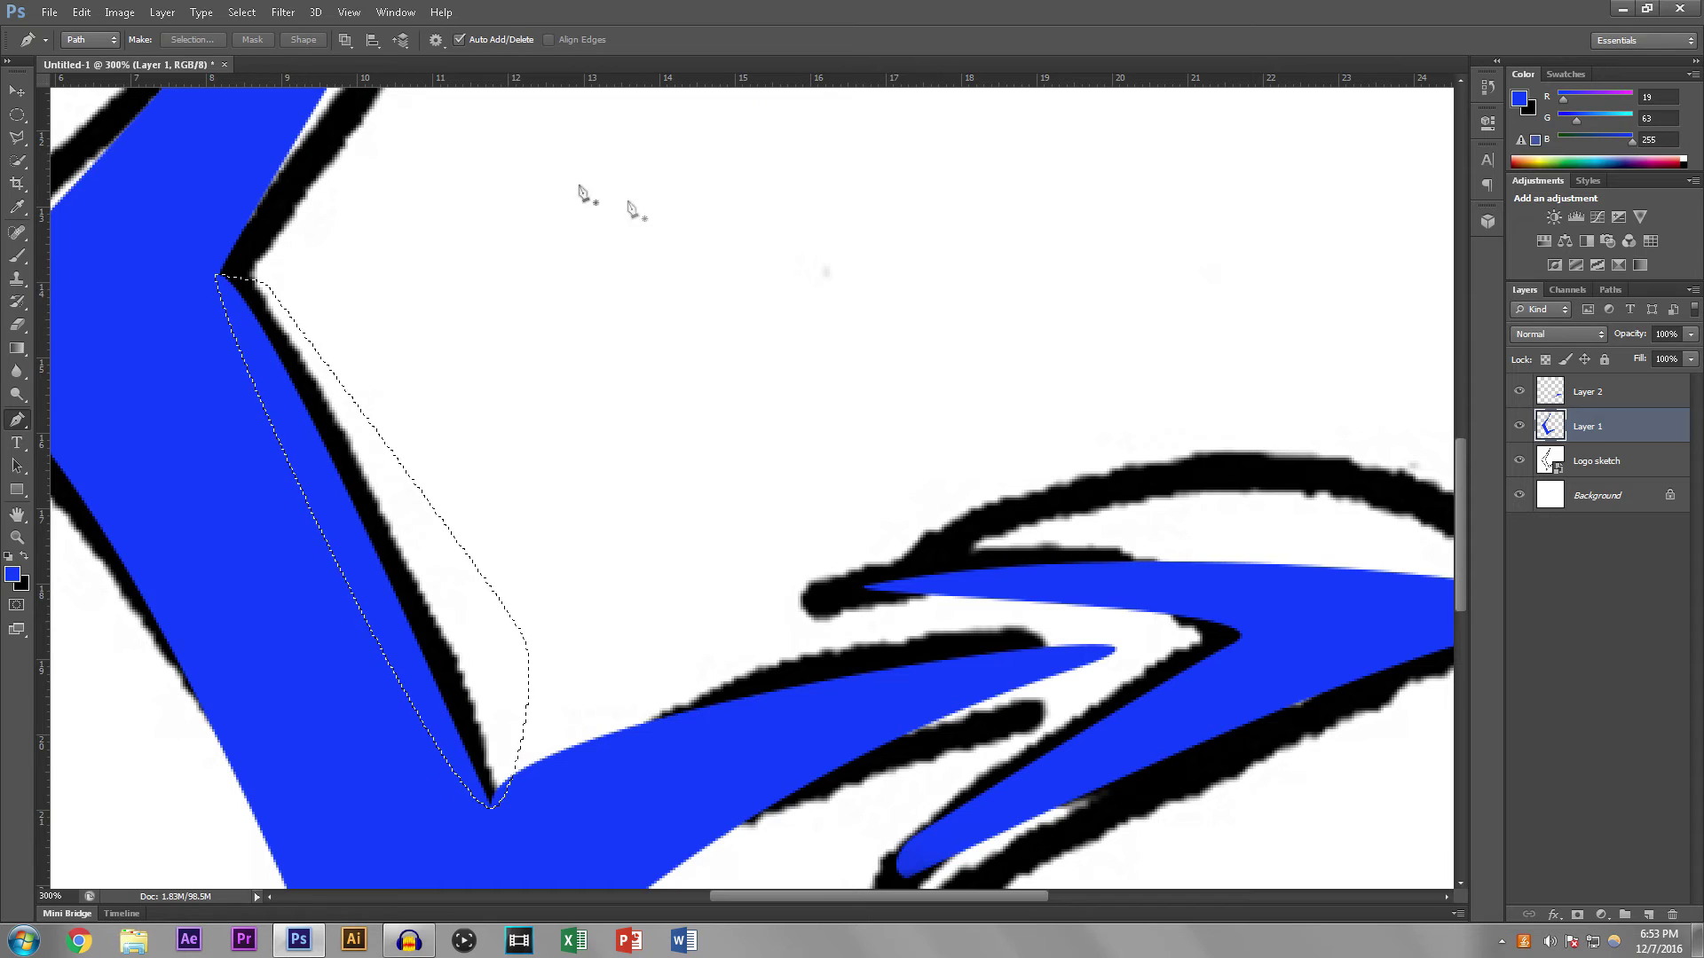
# Step: Try to erase the selected blue strip along the body's inner edge, undo the erasing, and deselect
pyautogui.press('e')
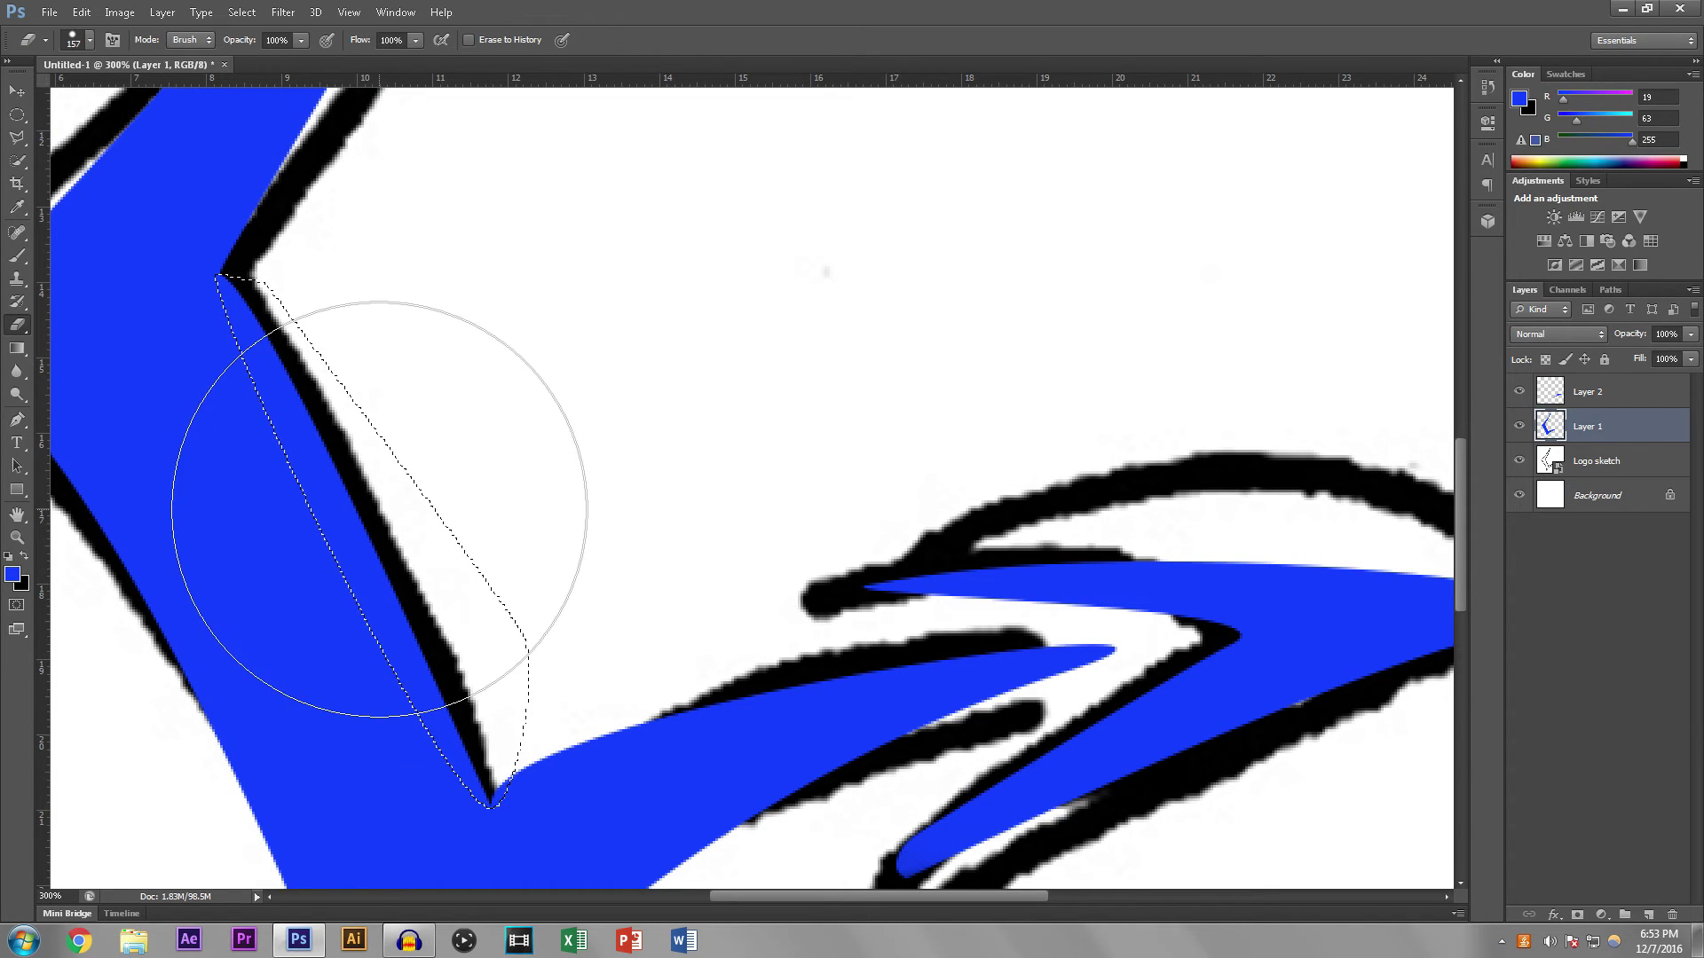
pyautogui.hotkey('ctrl', '-')
pyautogui.hotkey('ctrl', '-')
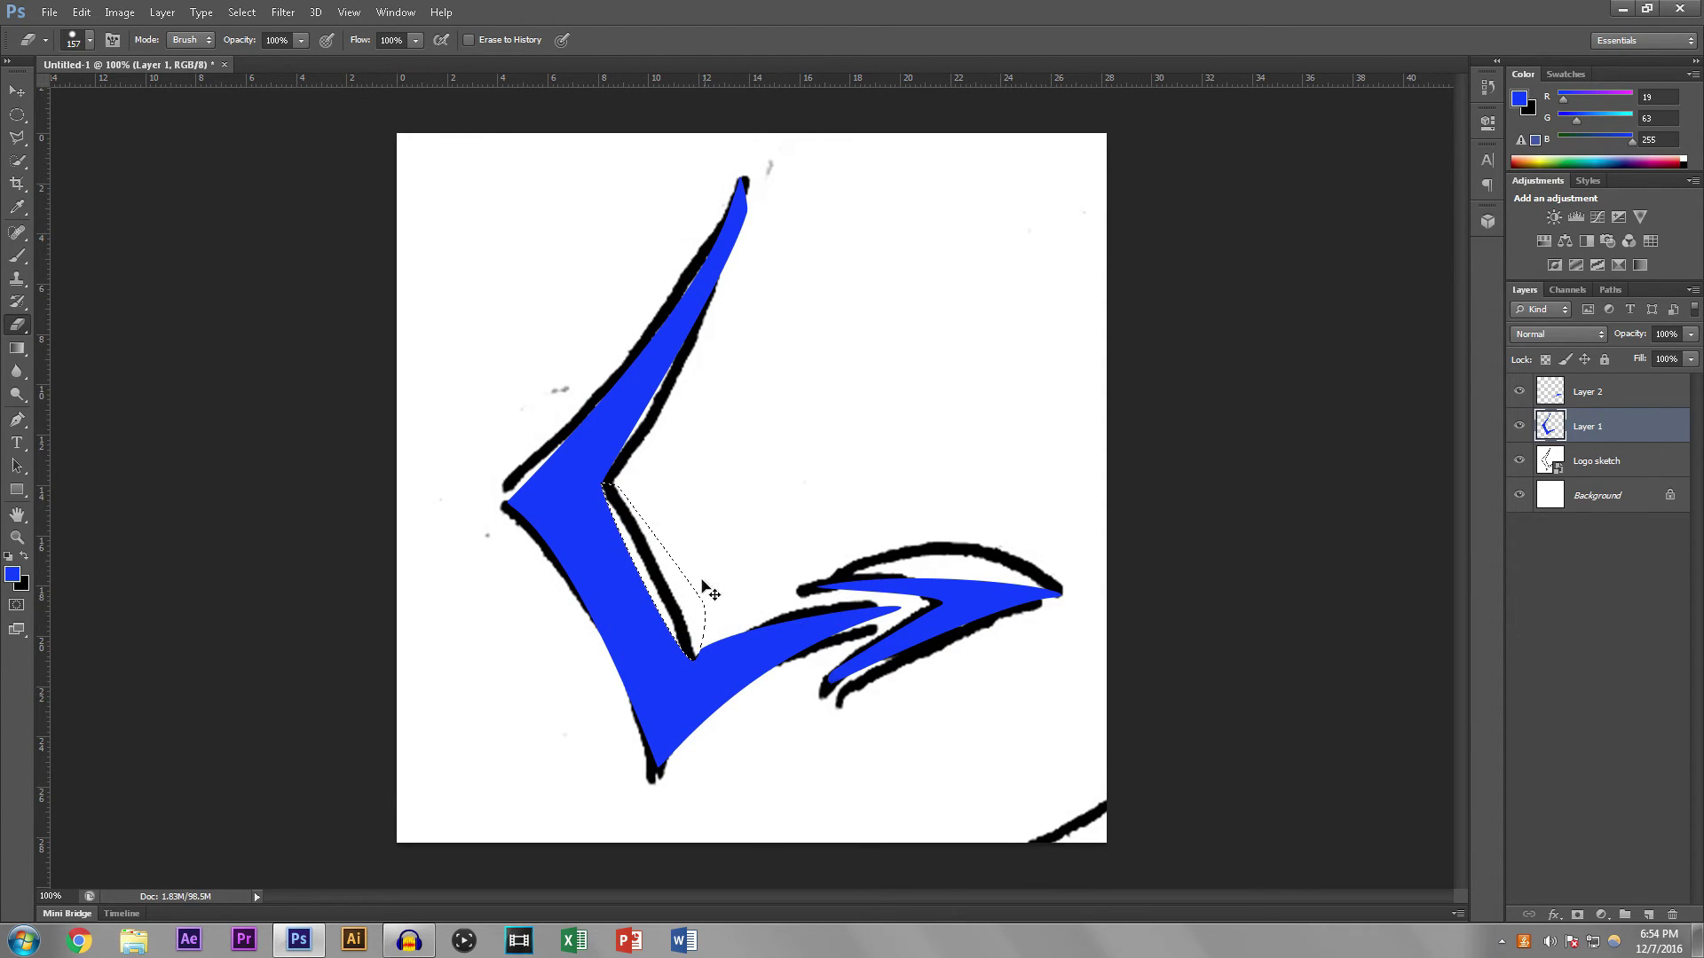
pyautogui.hotkey('ctrl', '+')
pyautogui.hotkey('ctrl', '+')
pyautogui.scroll(-5, 612, 612)
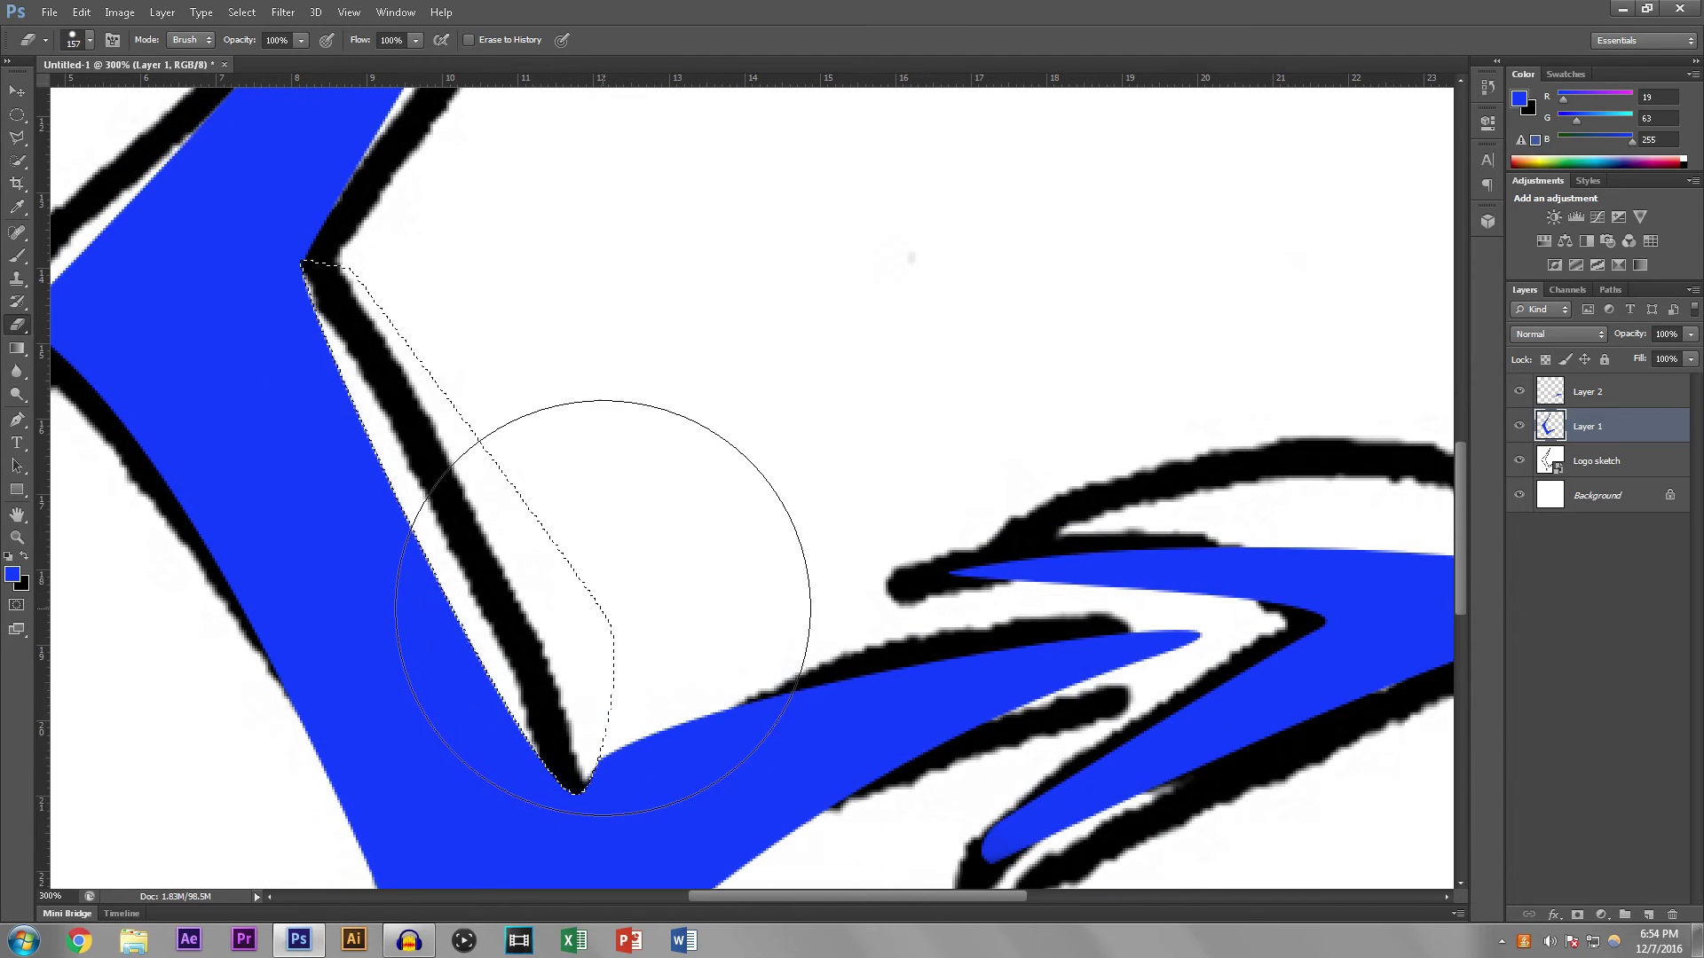
pyautogui.hotkey('ctrl', '+')
pyautogui.hotkey('ctrl', '+')
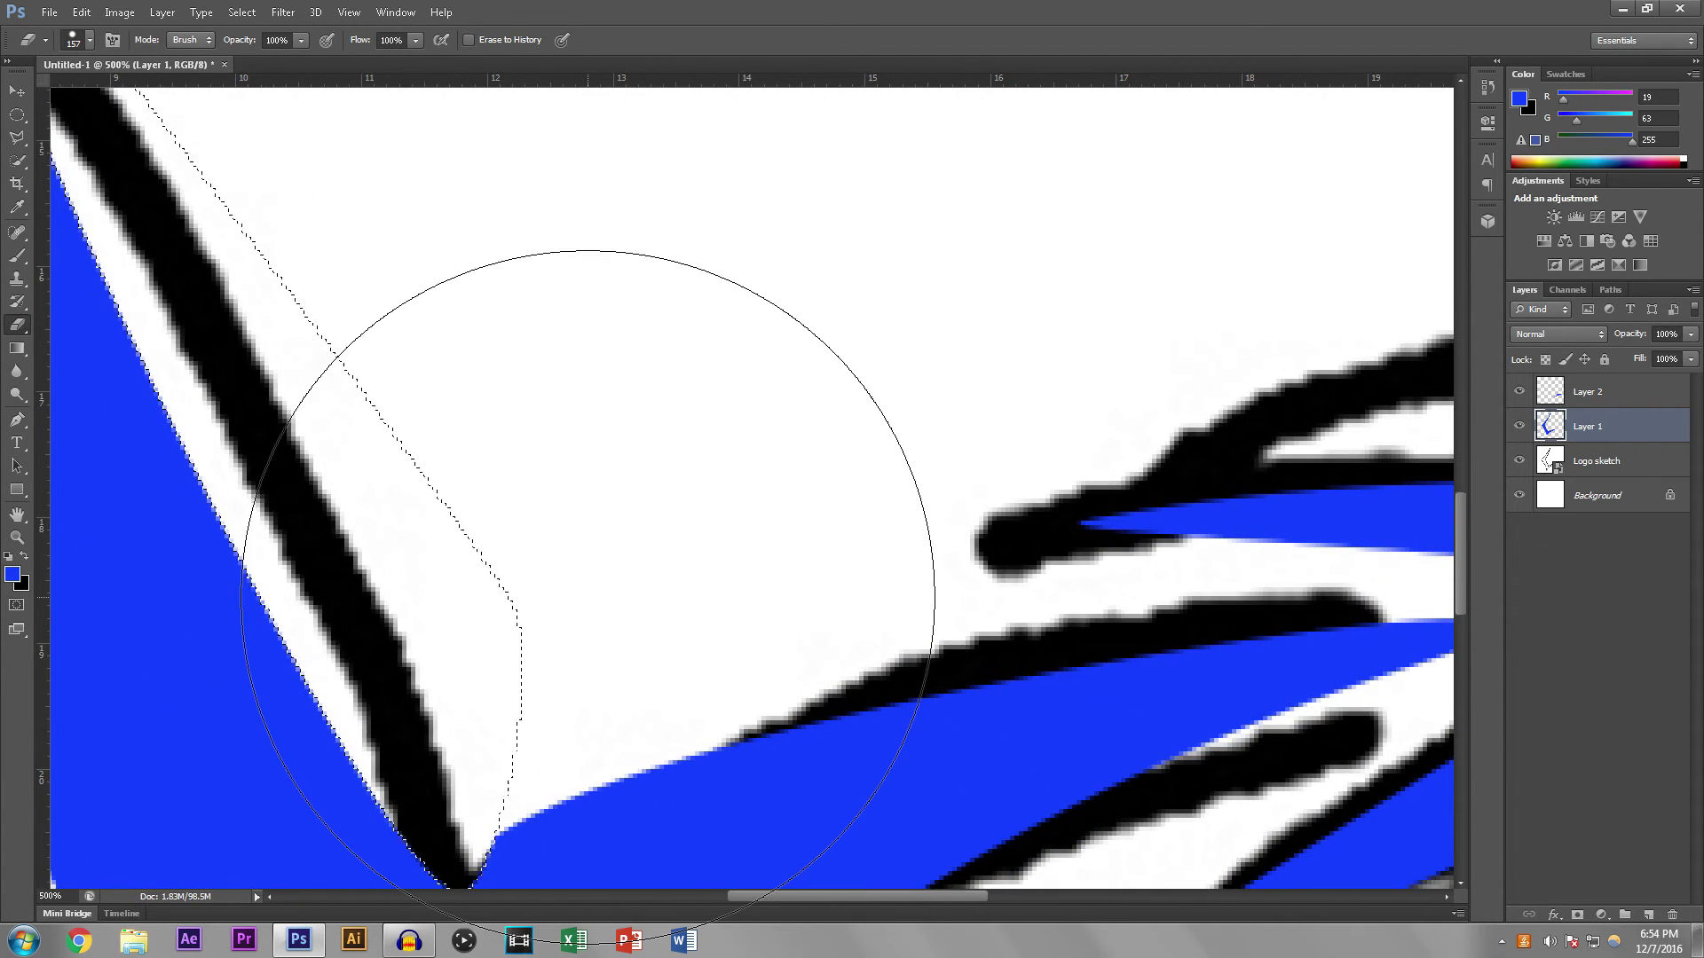
pyautogui.scroll(-2, 550, 586)
pyautogui.click(514, 586)
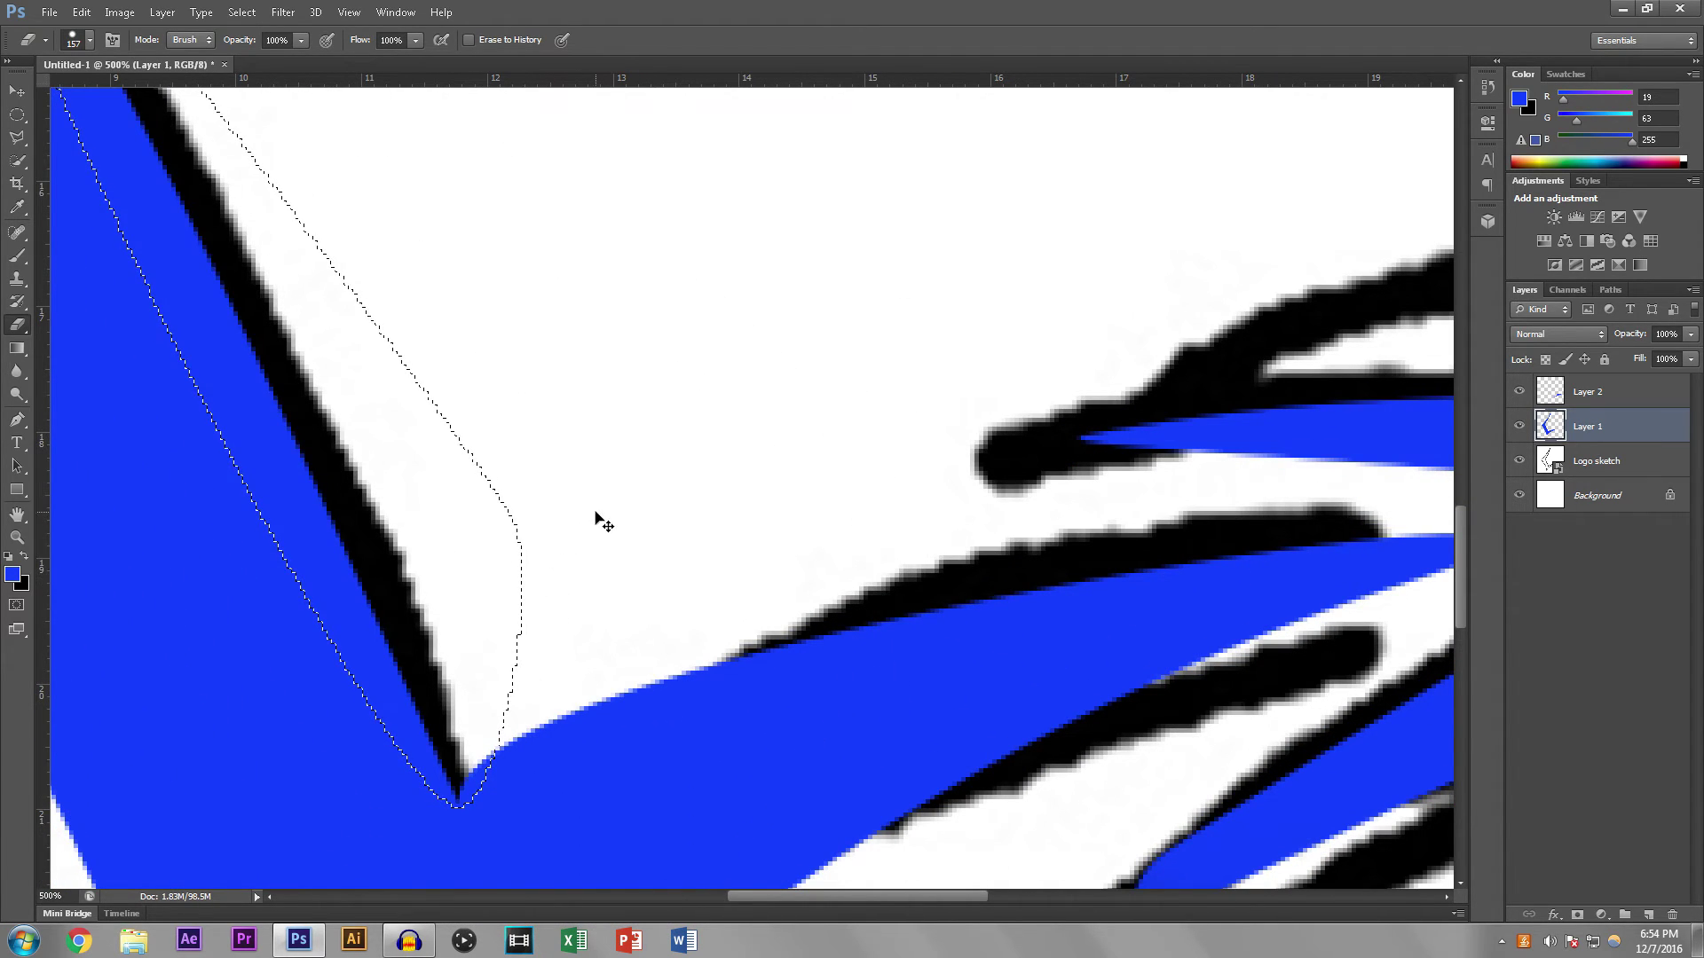
pyautogui.hotkey('ctrl', 'd')
pyautogui.click(16, 420)
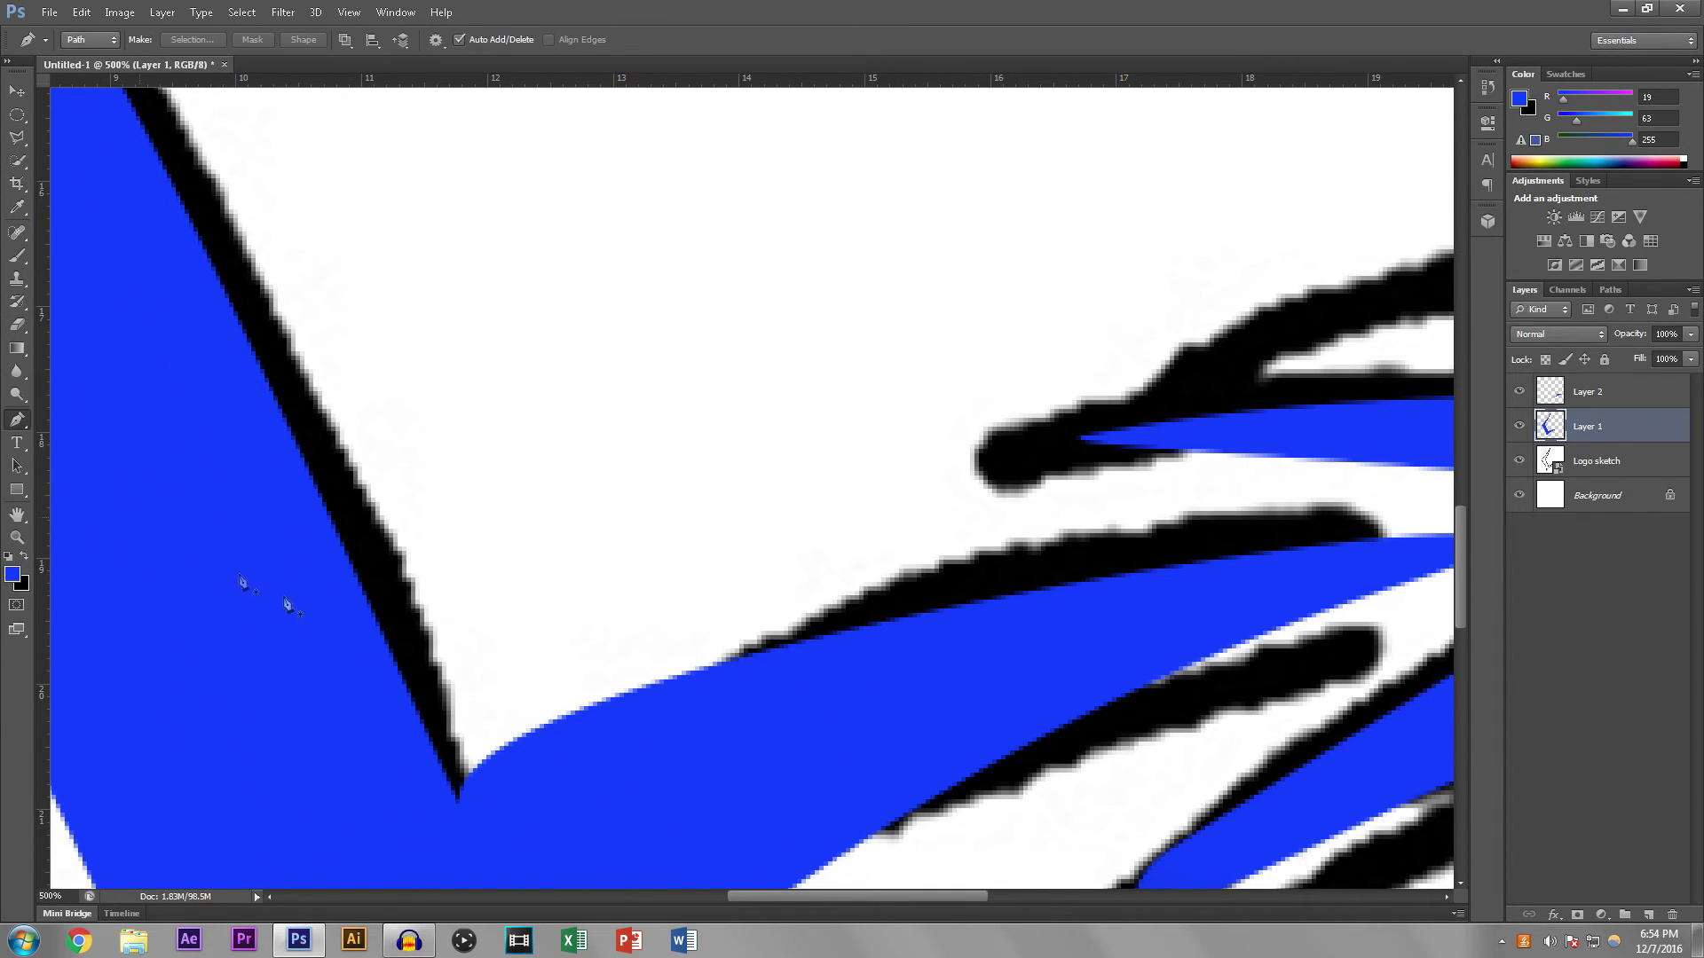
pyautogui.click(456, 800)
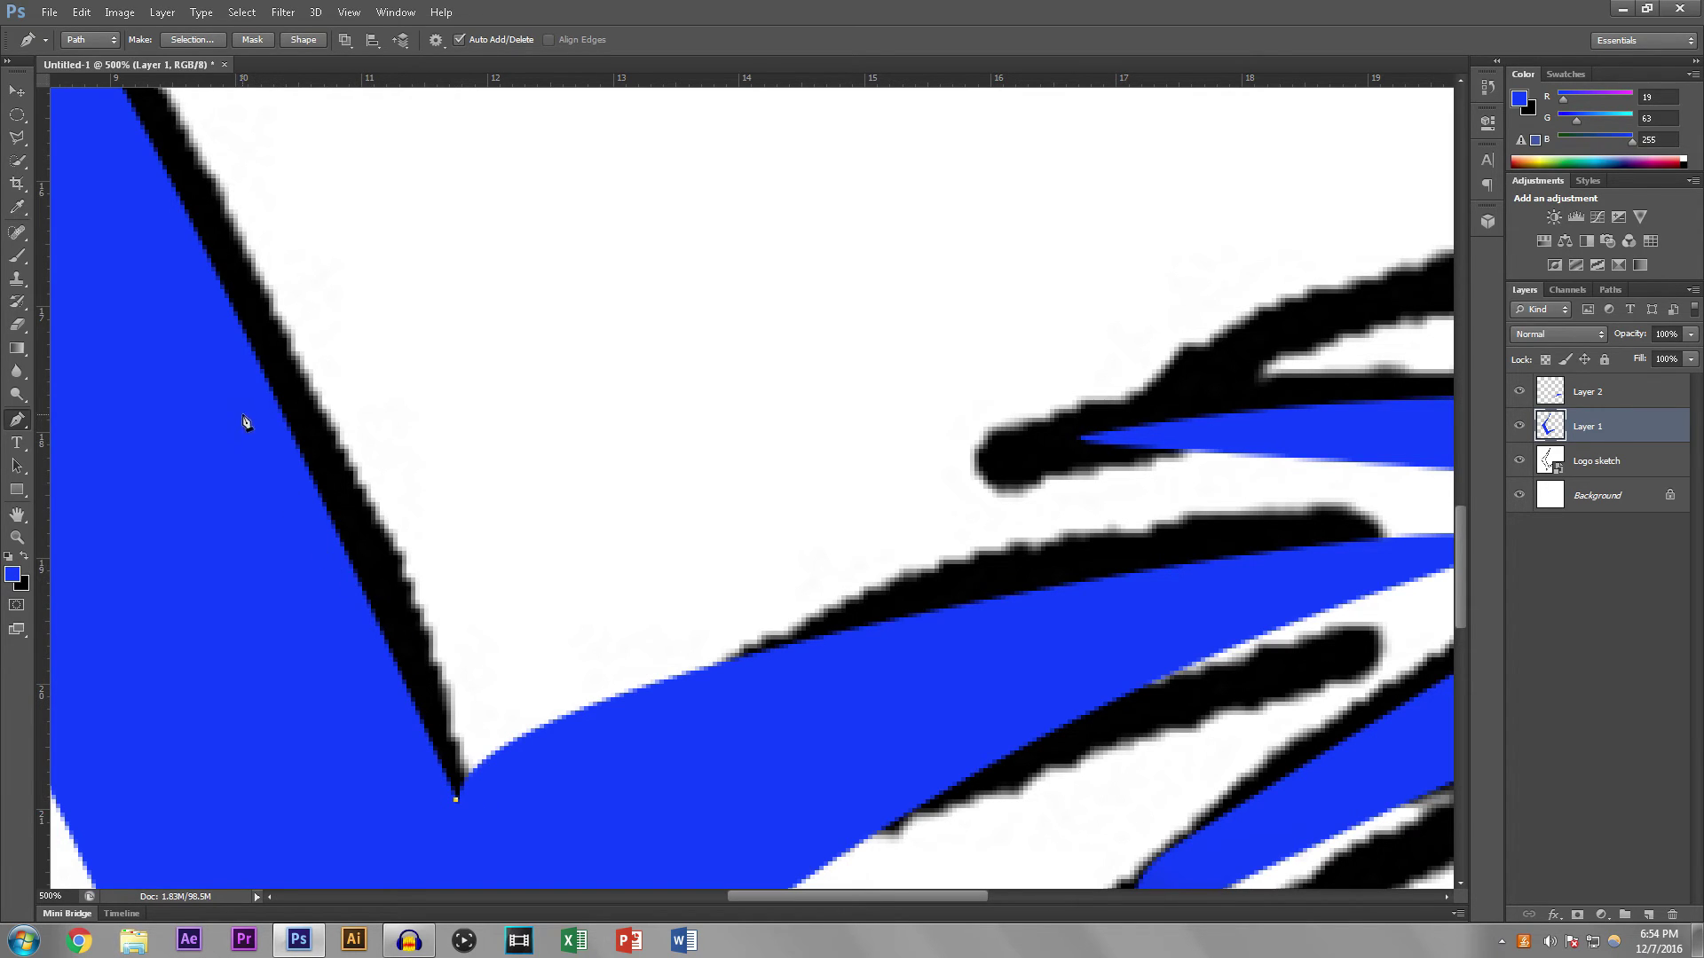
pyautogui.scroll(3, 247, 423)
pyautogui.hscroll(-5, 311, 372)
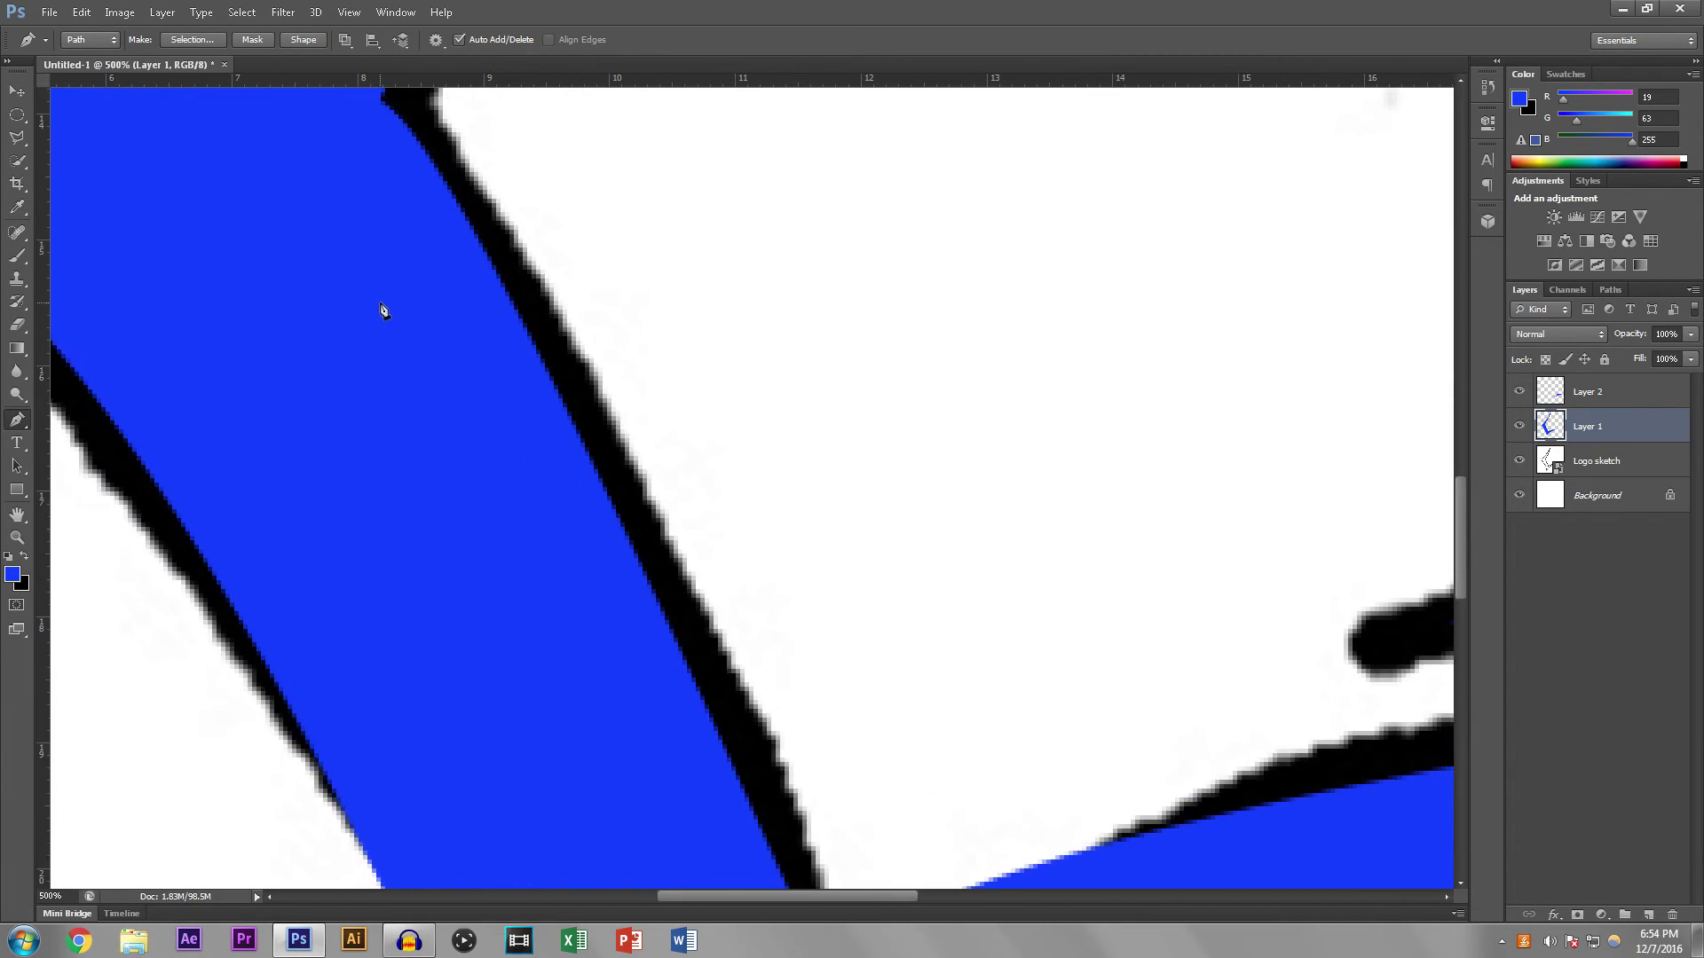
pyautogui.scroll(3, 382, 315)
pyautogui.click(382, 287)
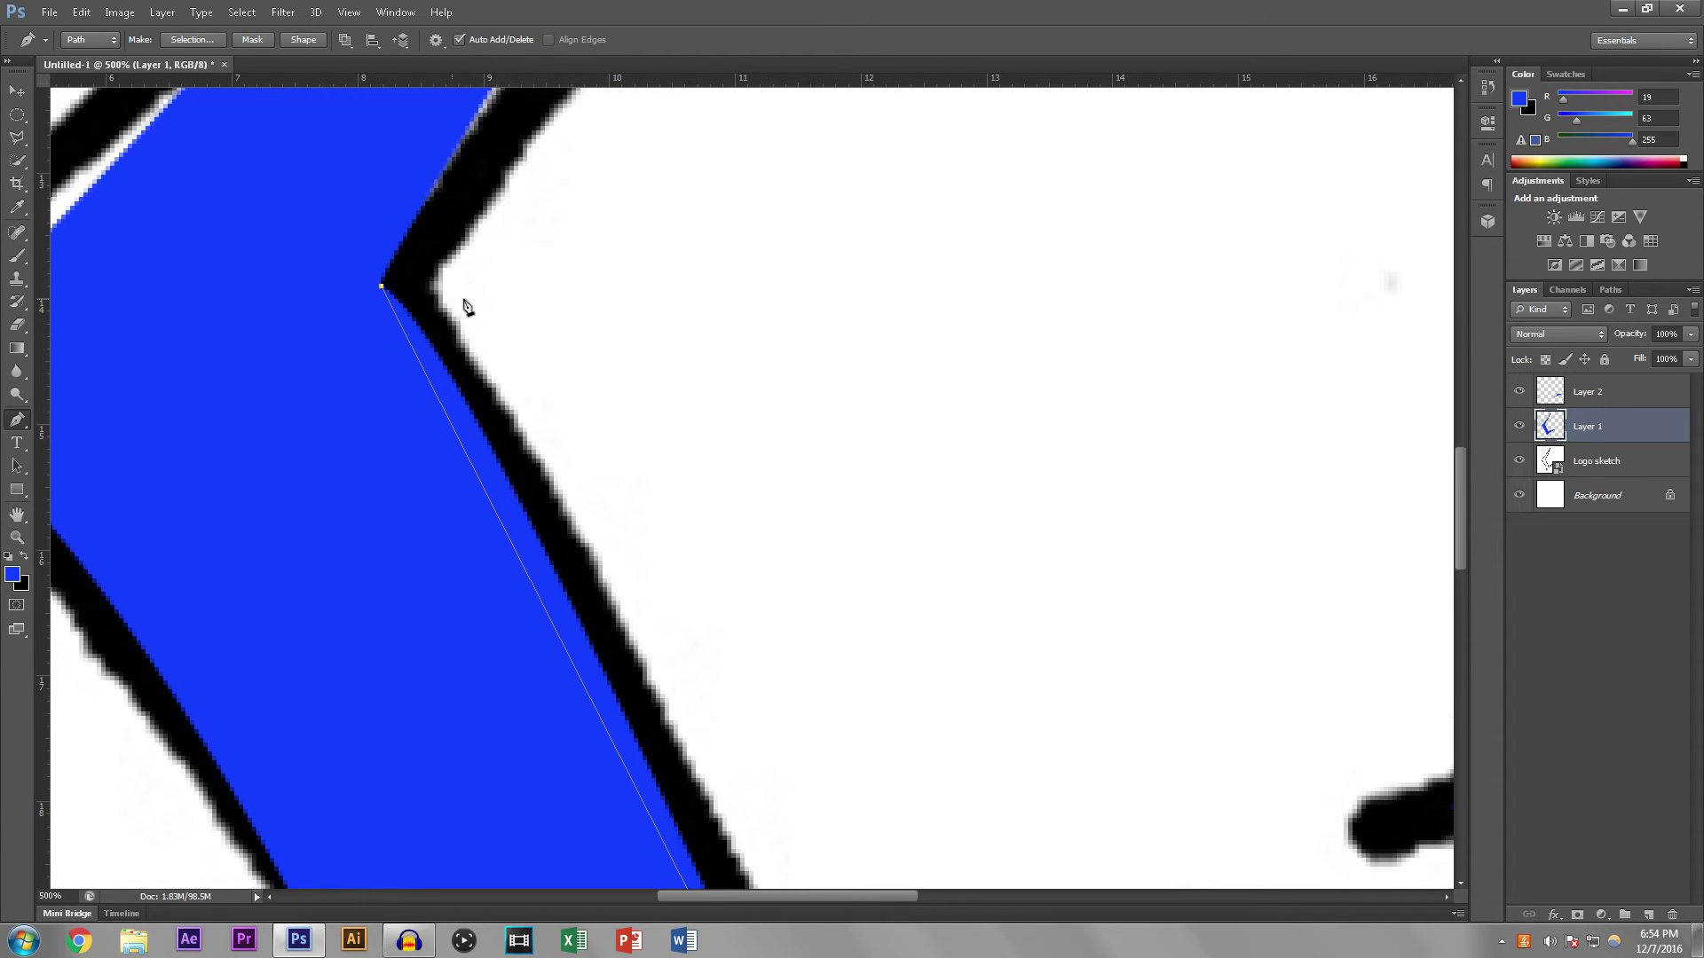
pyautogui.moveTo(379, 286); pyautogui.dragTo(408, 368)
pyautogui.scroll(-5, 551, 380)
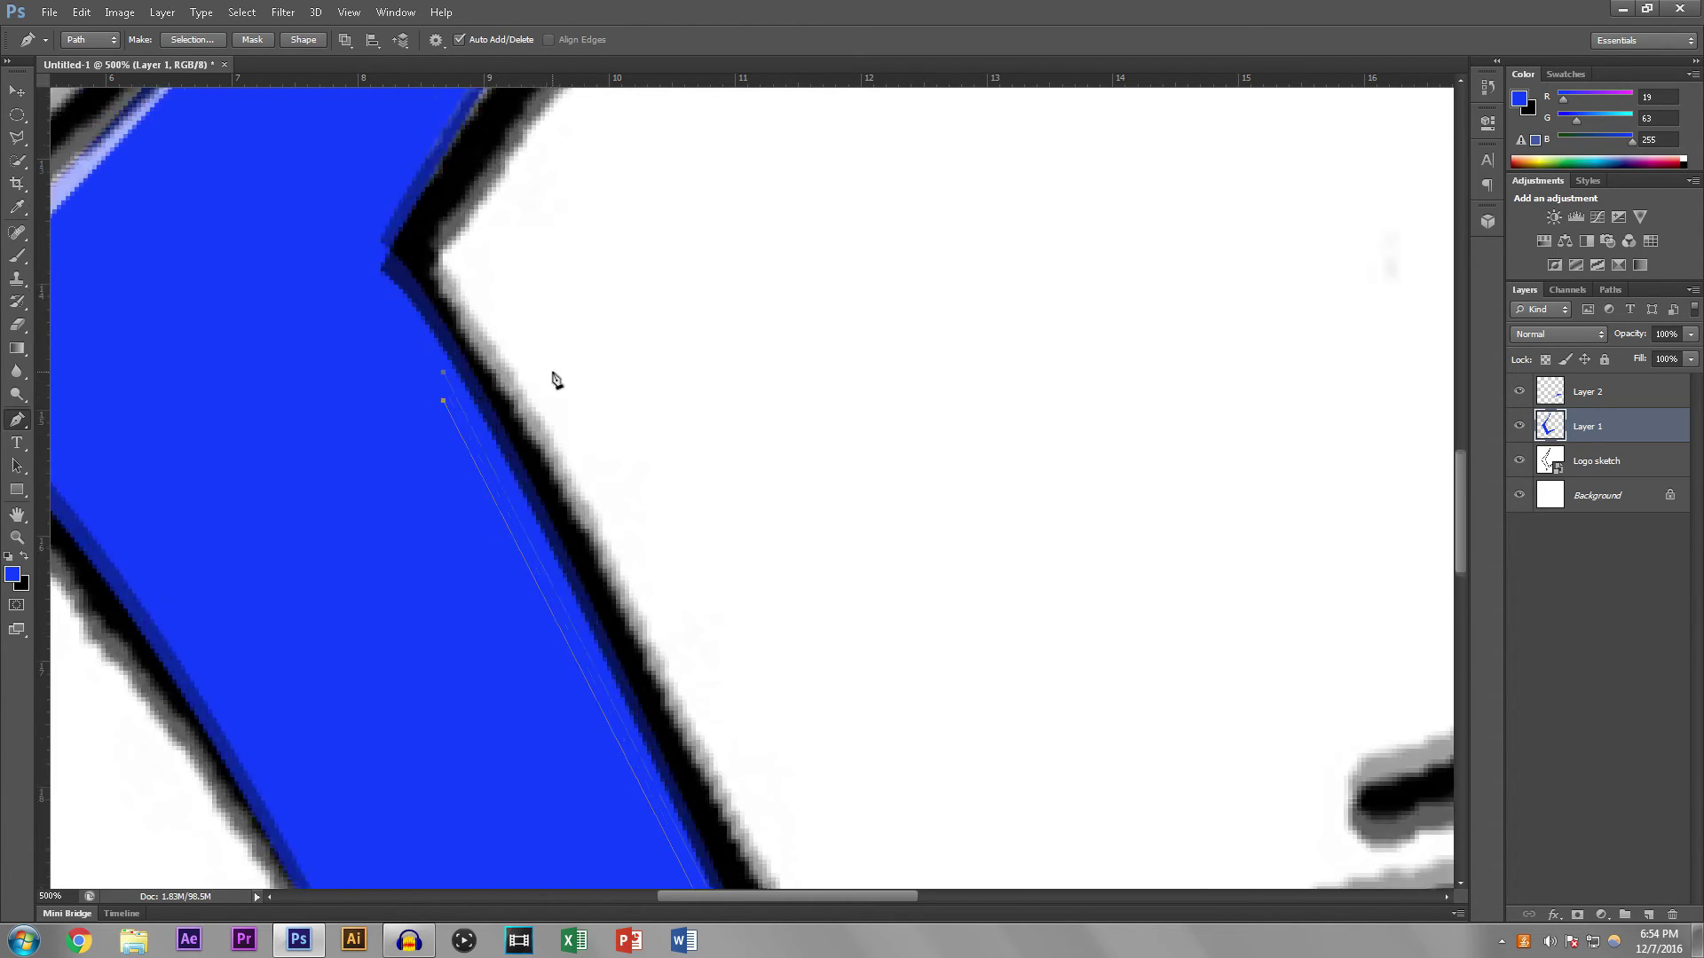
pyautogui.hotkey('ctrl', '-')
pyautogui.hotkey('ctrl', '-')
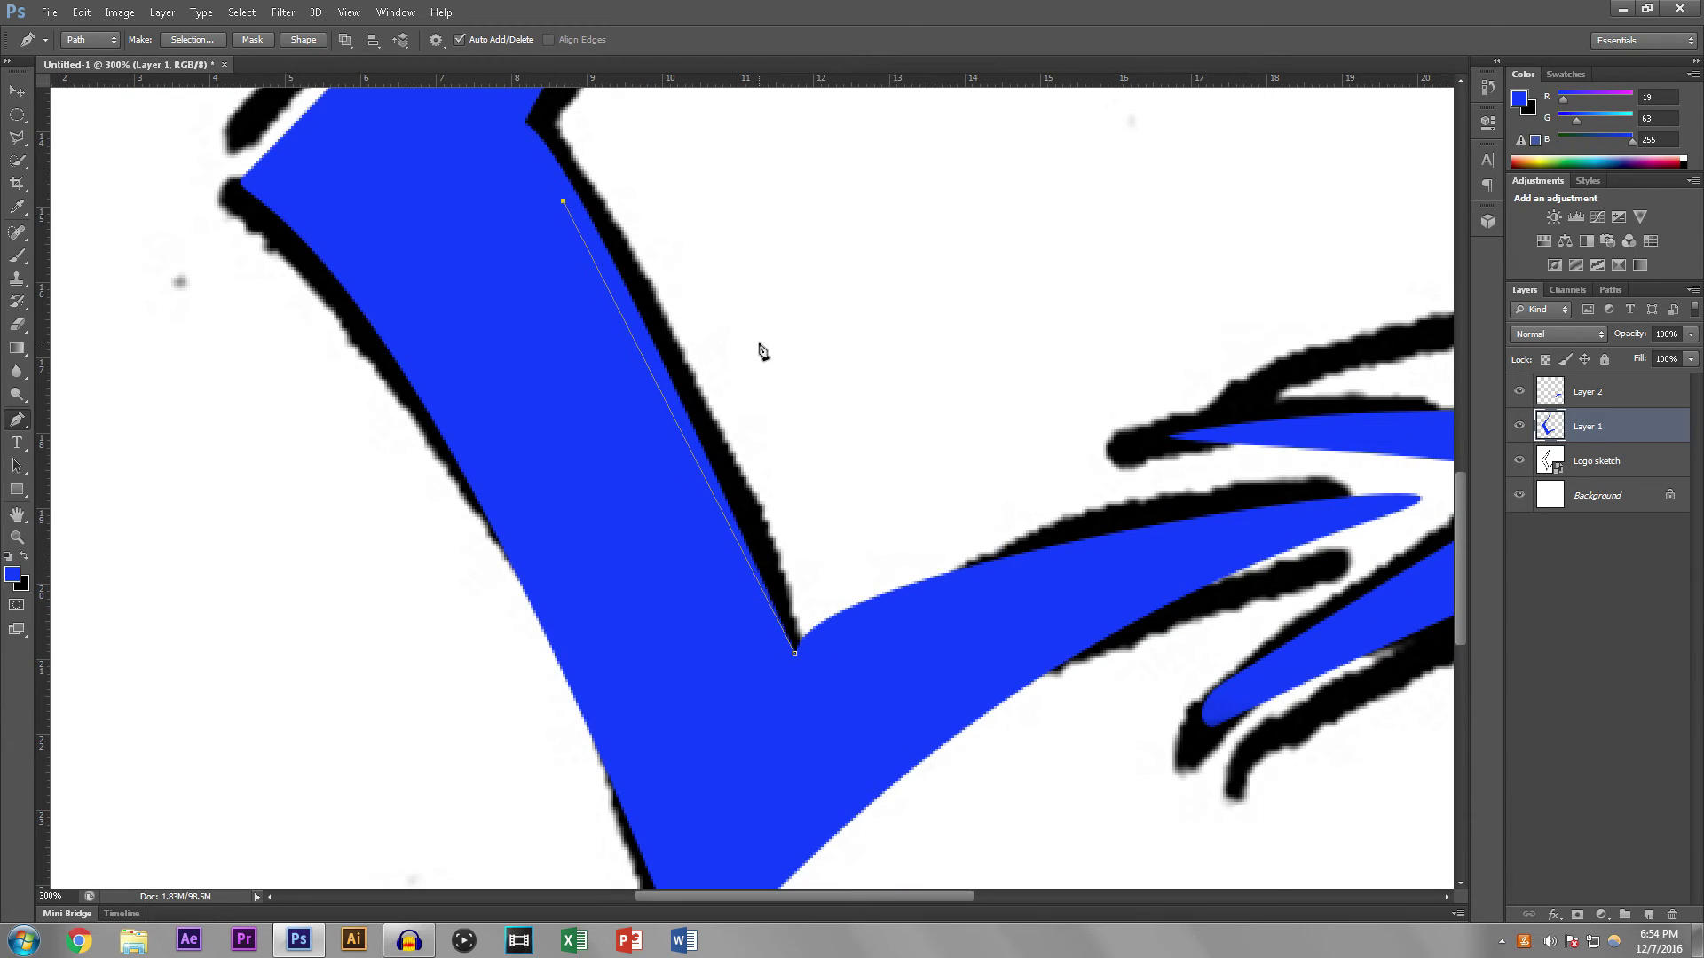
pyautogui.press('Escape')
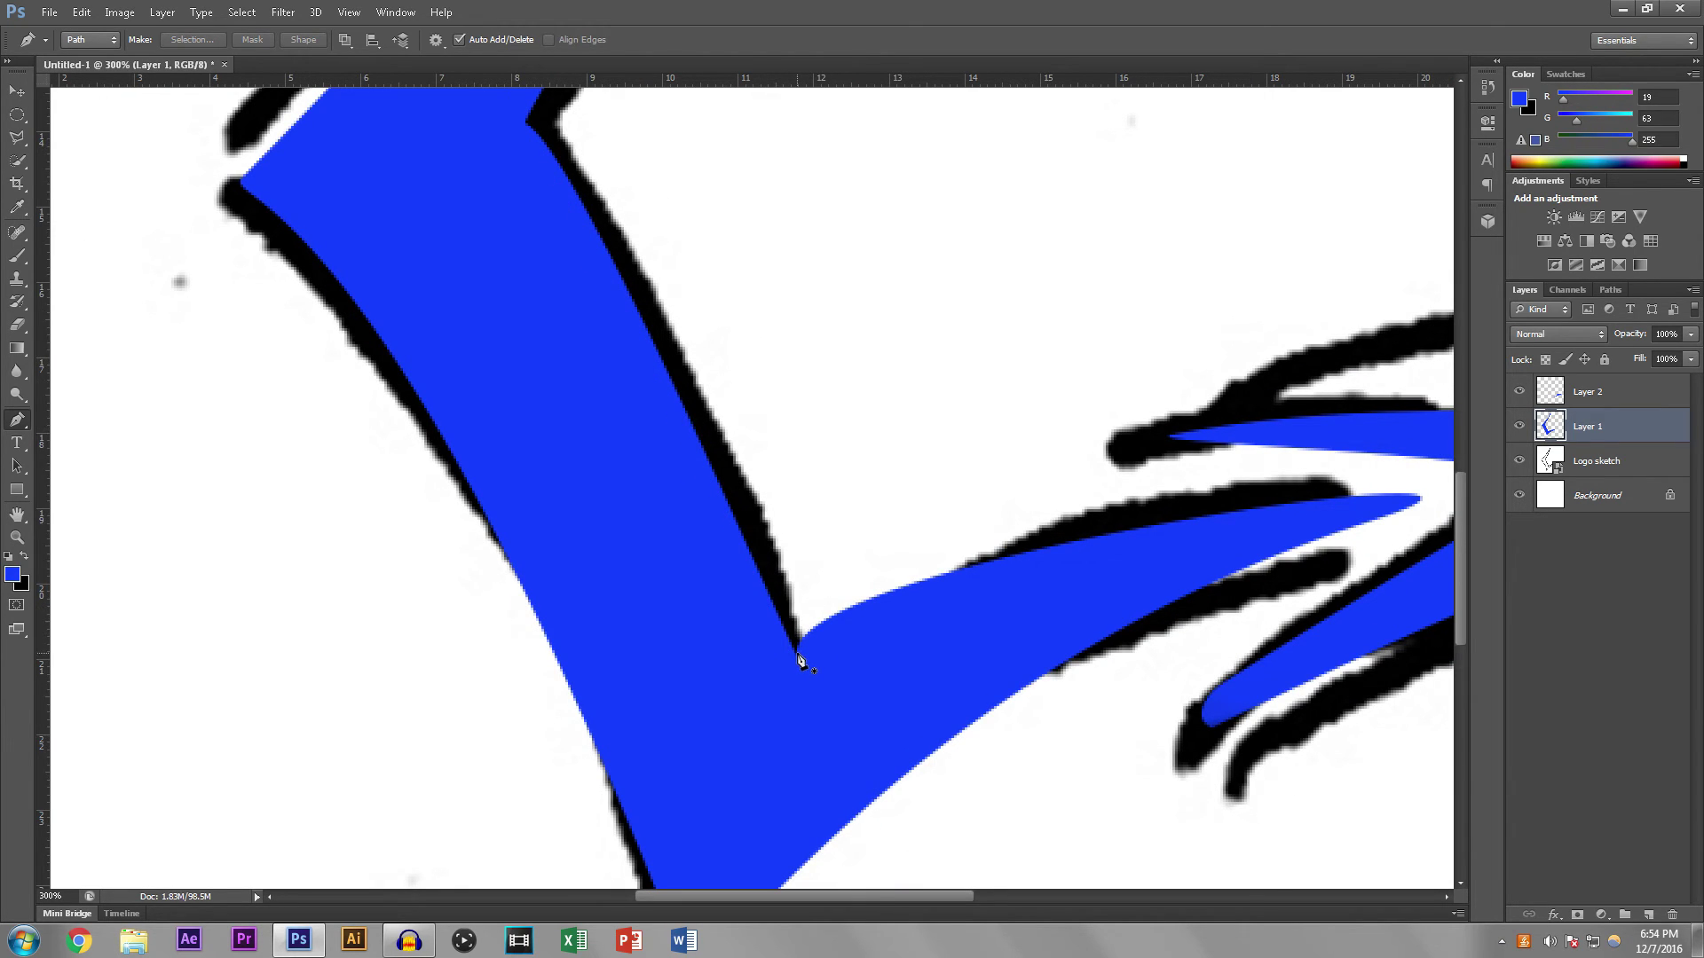
# Step: Draw a closed curved Pen path around the body's inner edge between the lower and middle inner corners and convert it to a selection
pyautogui.hotkey('ctrl', '+')
pyautogui.hotkey('ctrl', '+')
pyautogui.hotkey('ctrl', '+')
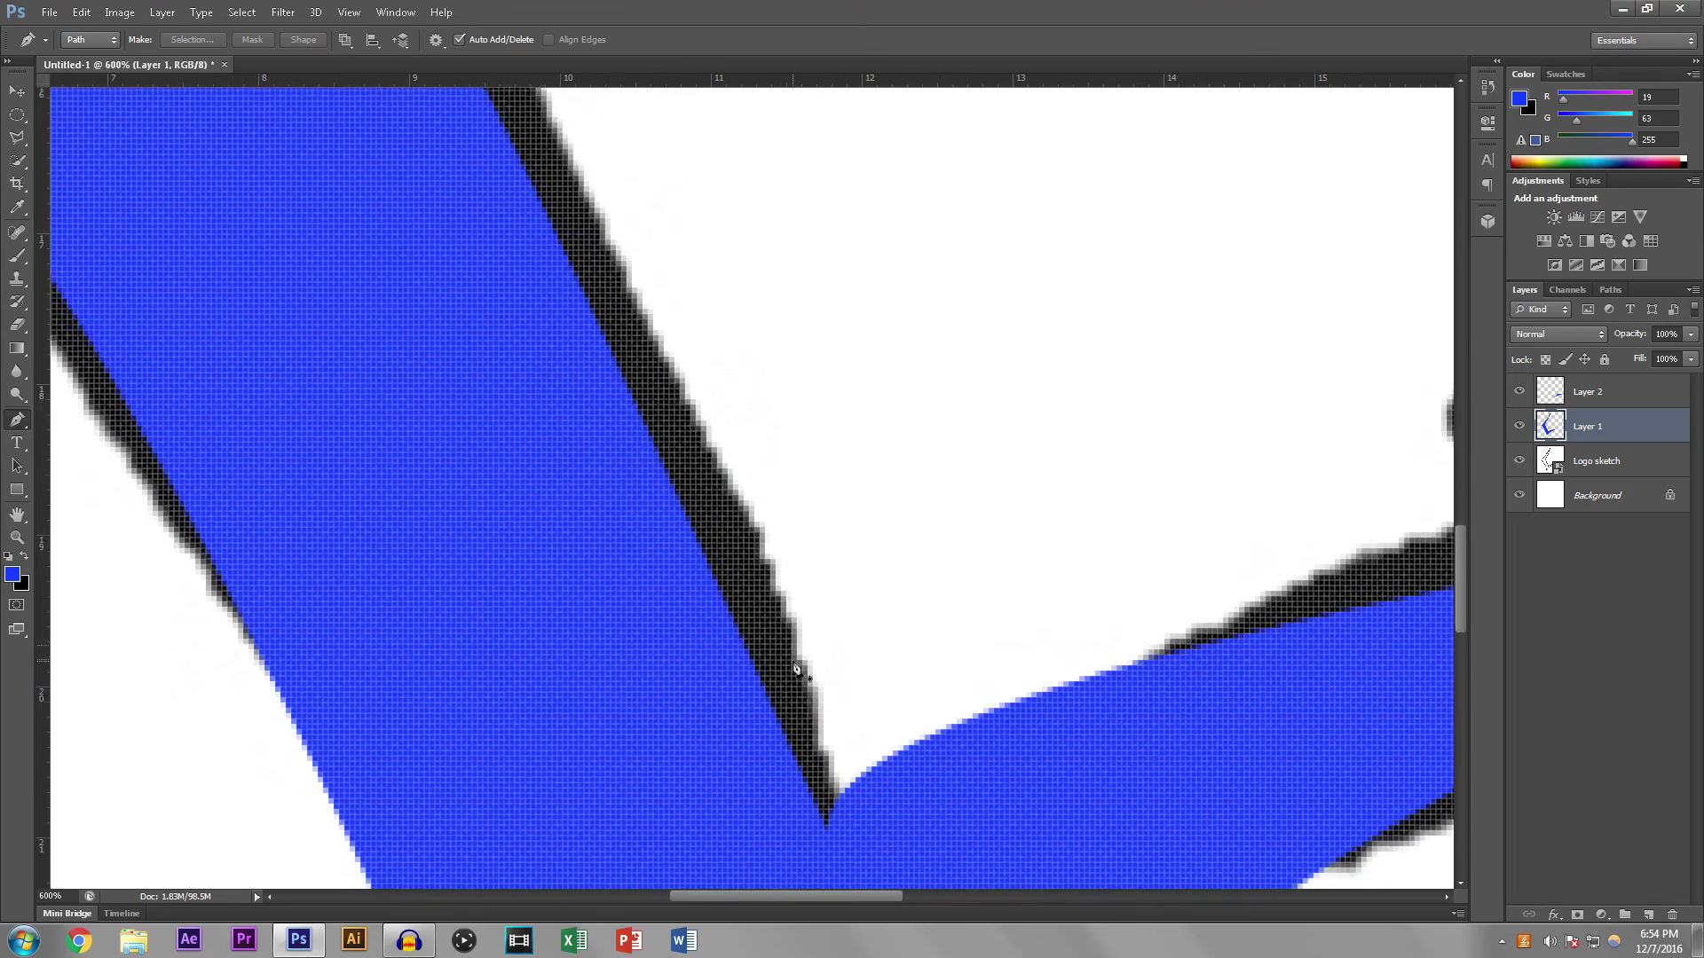
pyautogui.scroll(-1, 819, 814)
pyautogui.click(828, 769)
pyautogui.hotkey('ctrl', '-')
pyautogui.hotkey('ctrl', '-')
pyautogui.hotkey('ctrl', '-')
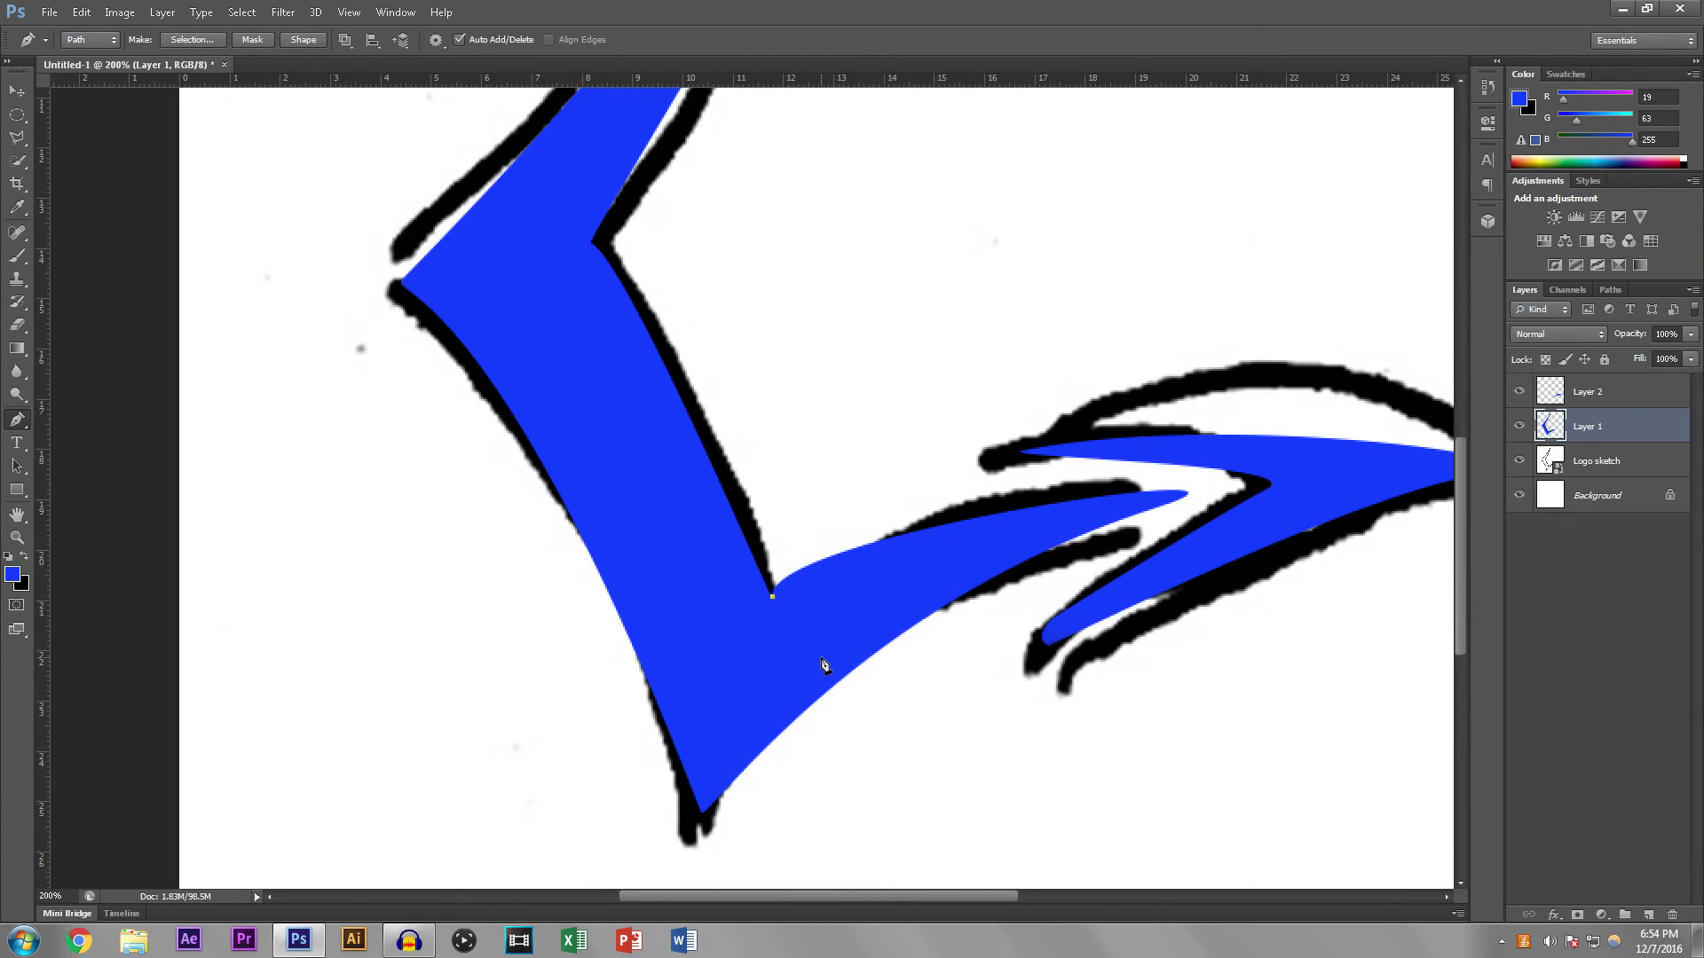
pyautogui.moveTo(592, 246); pyautogui.dragTo(603, 210)
pyautogui.click(642, 249)
pyautogui.click(687, 320)
pyautogui.moveTo(717, 407); pyautogui.dragTo(718, 419)
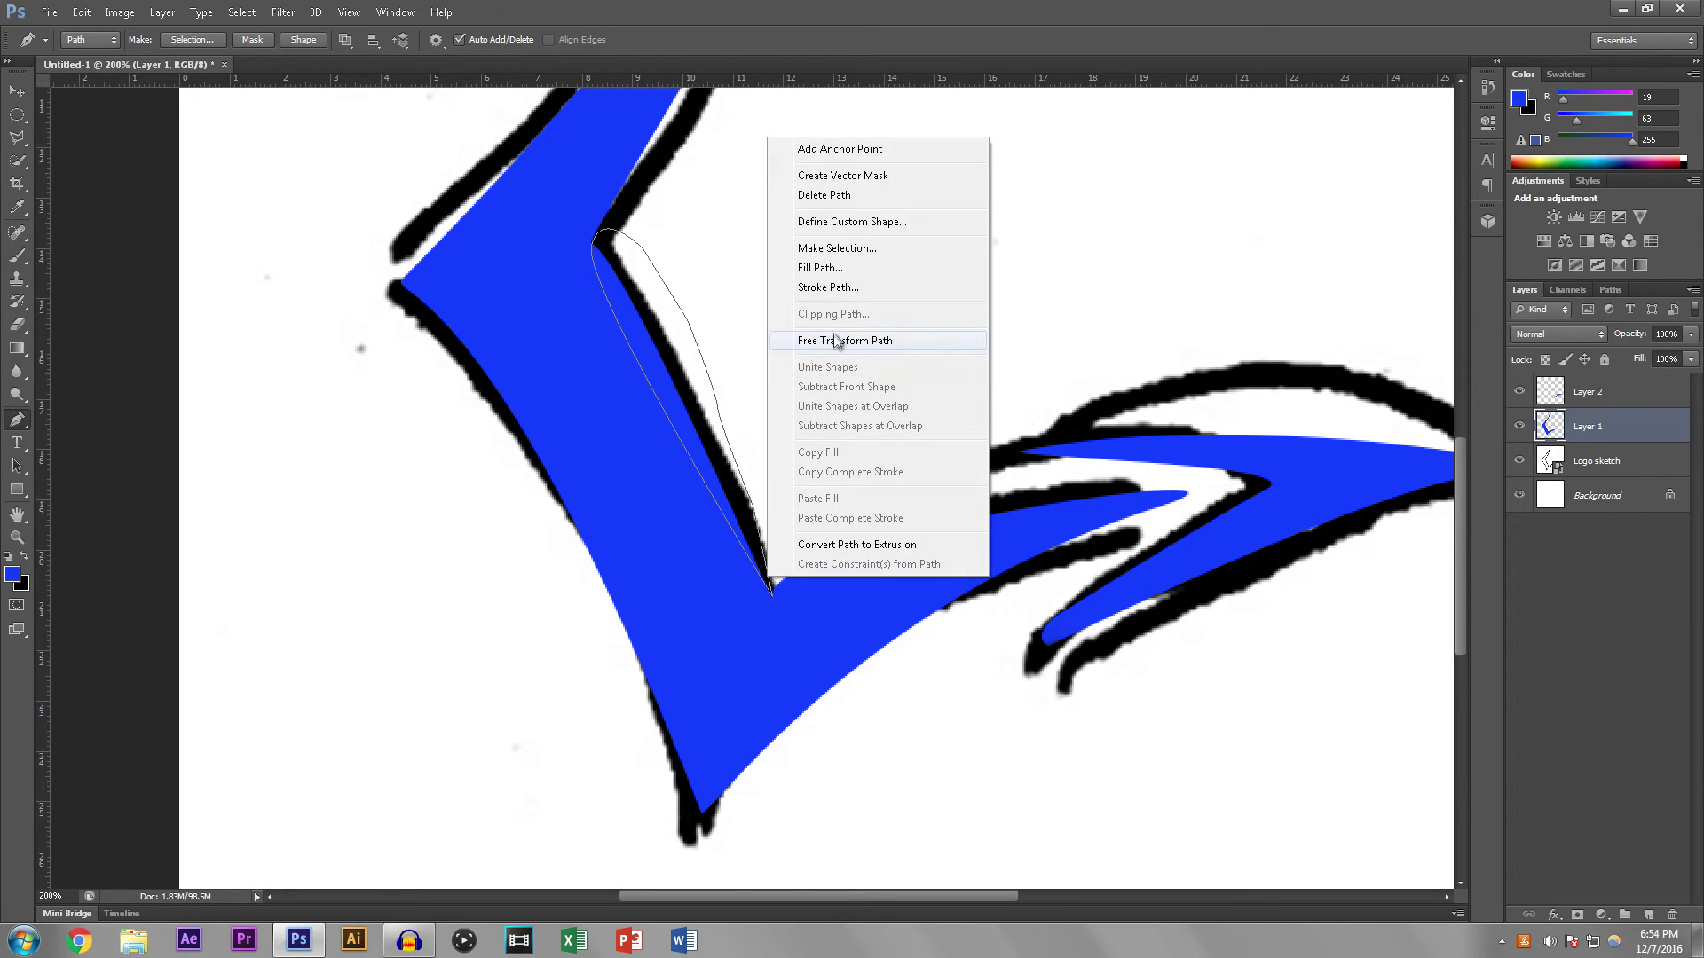
pyautogui.click(844, 250)
pyautogui.click(944, 281)
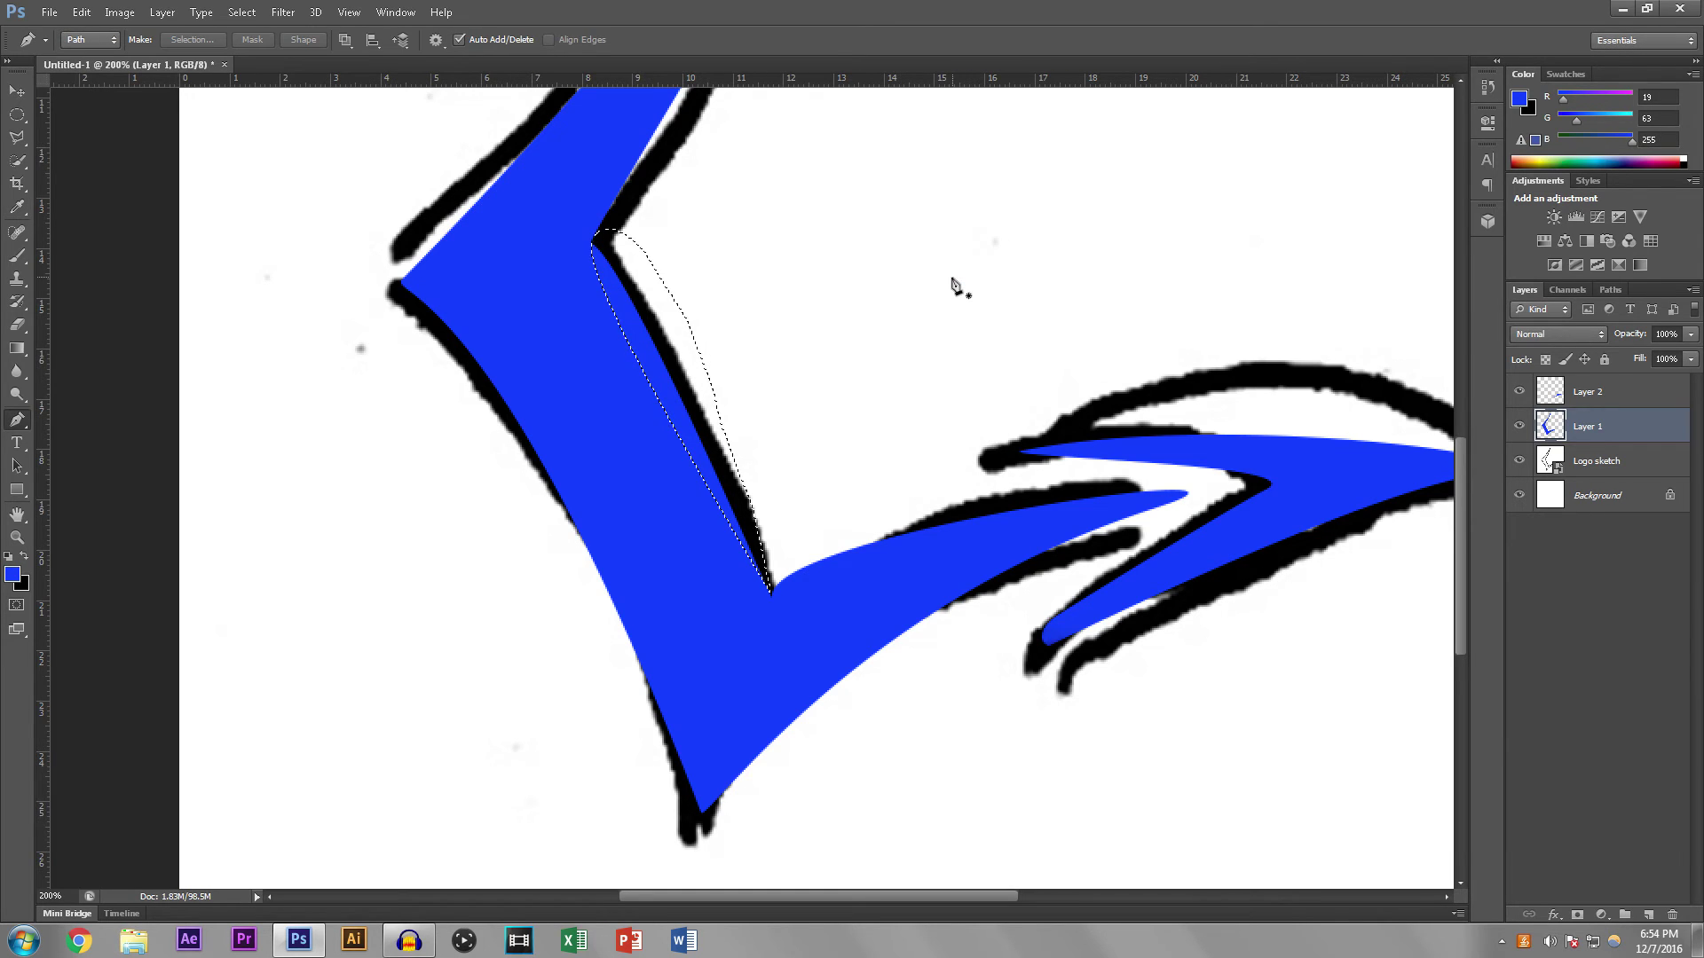
# Step: Erase the selected blue strip on Layer 1, deselect, and hide the Logo sketch layer
pyautogui.hotkey('ctrl', '-')
pyautogui.press('e')
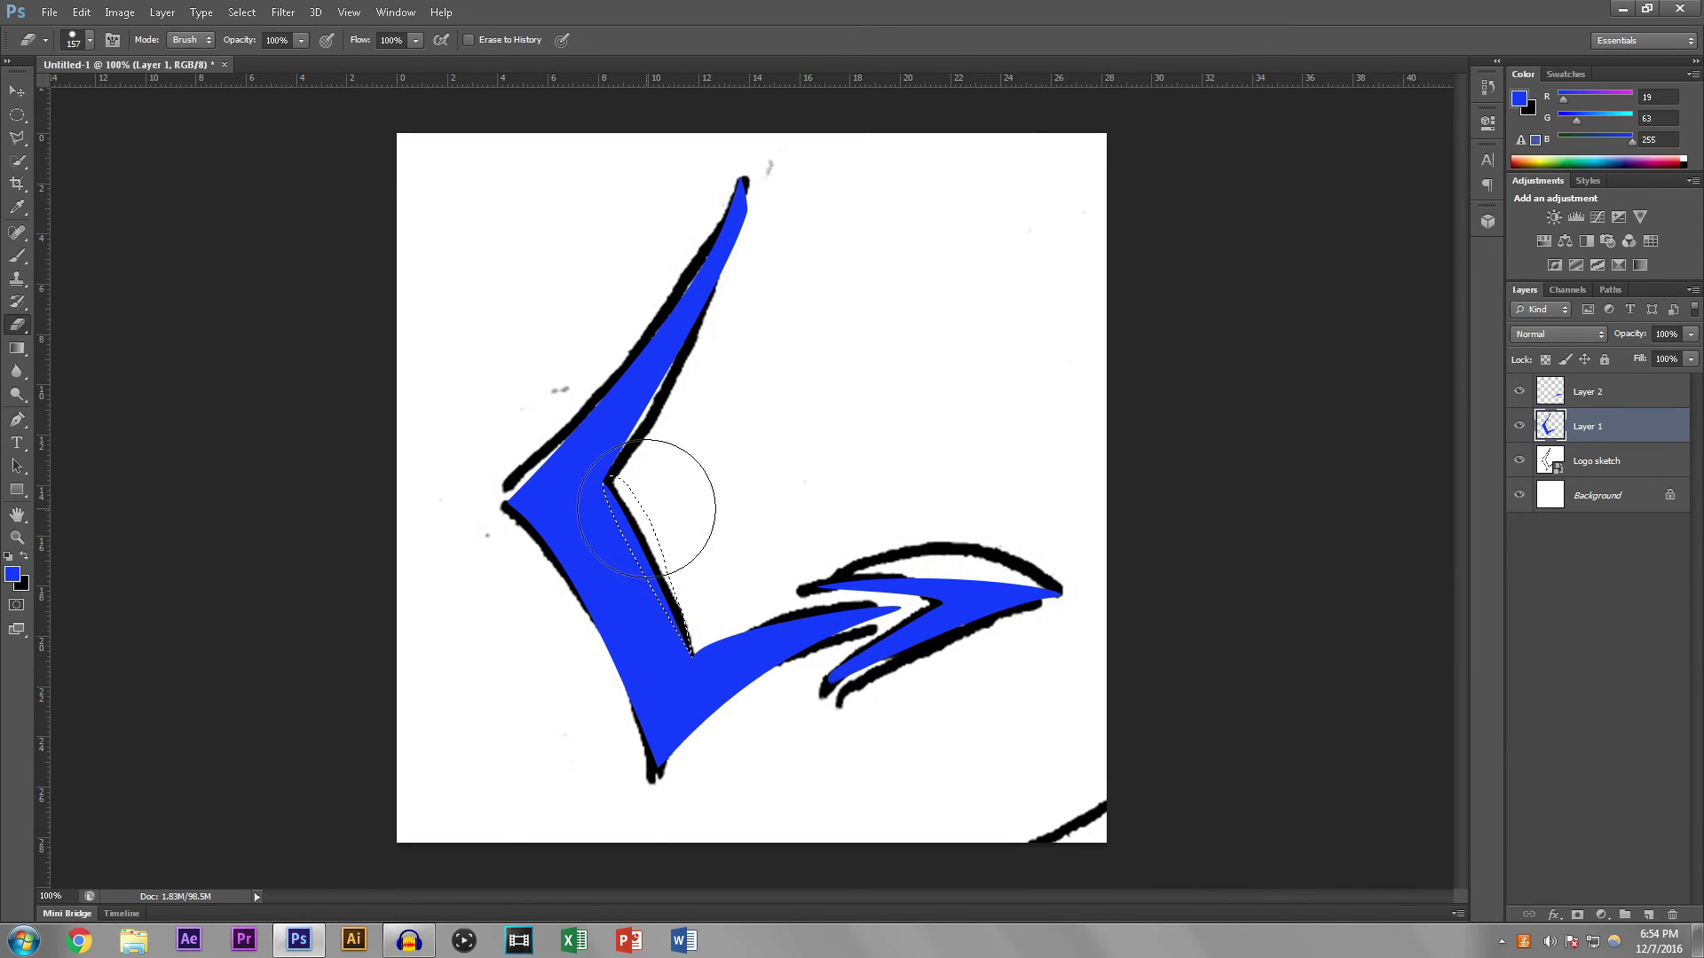
pyautogui.hotkey('ctrl', 'd')
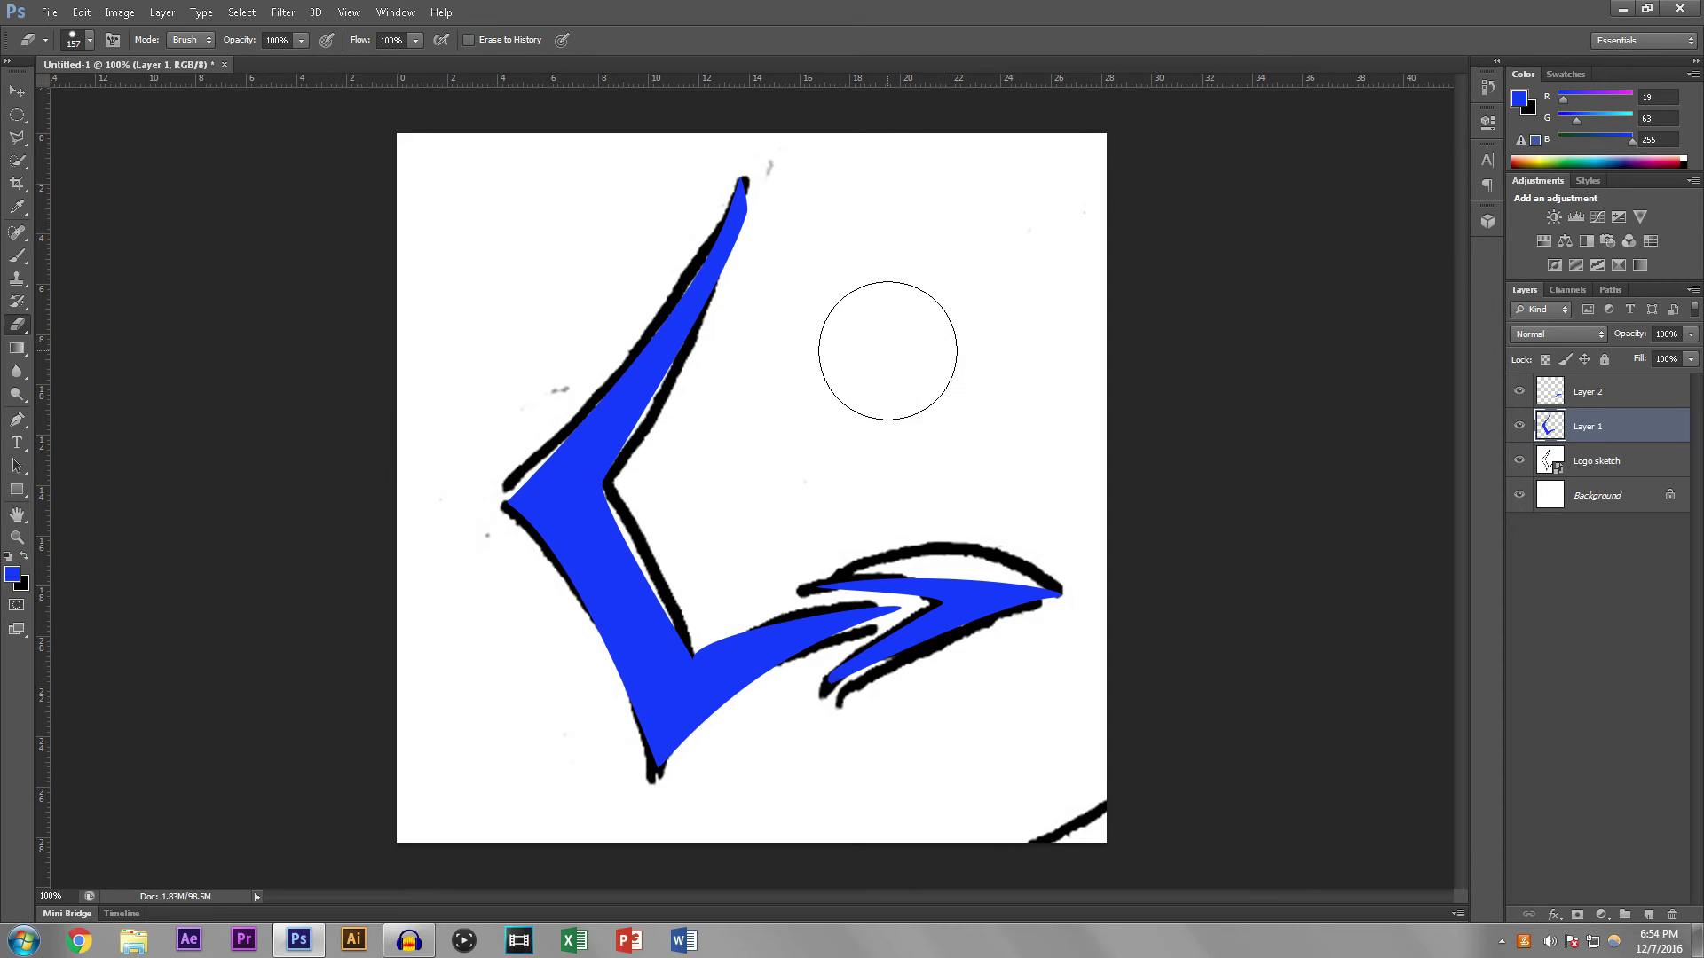
pyautogui.click(1519, 461)
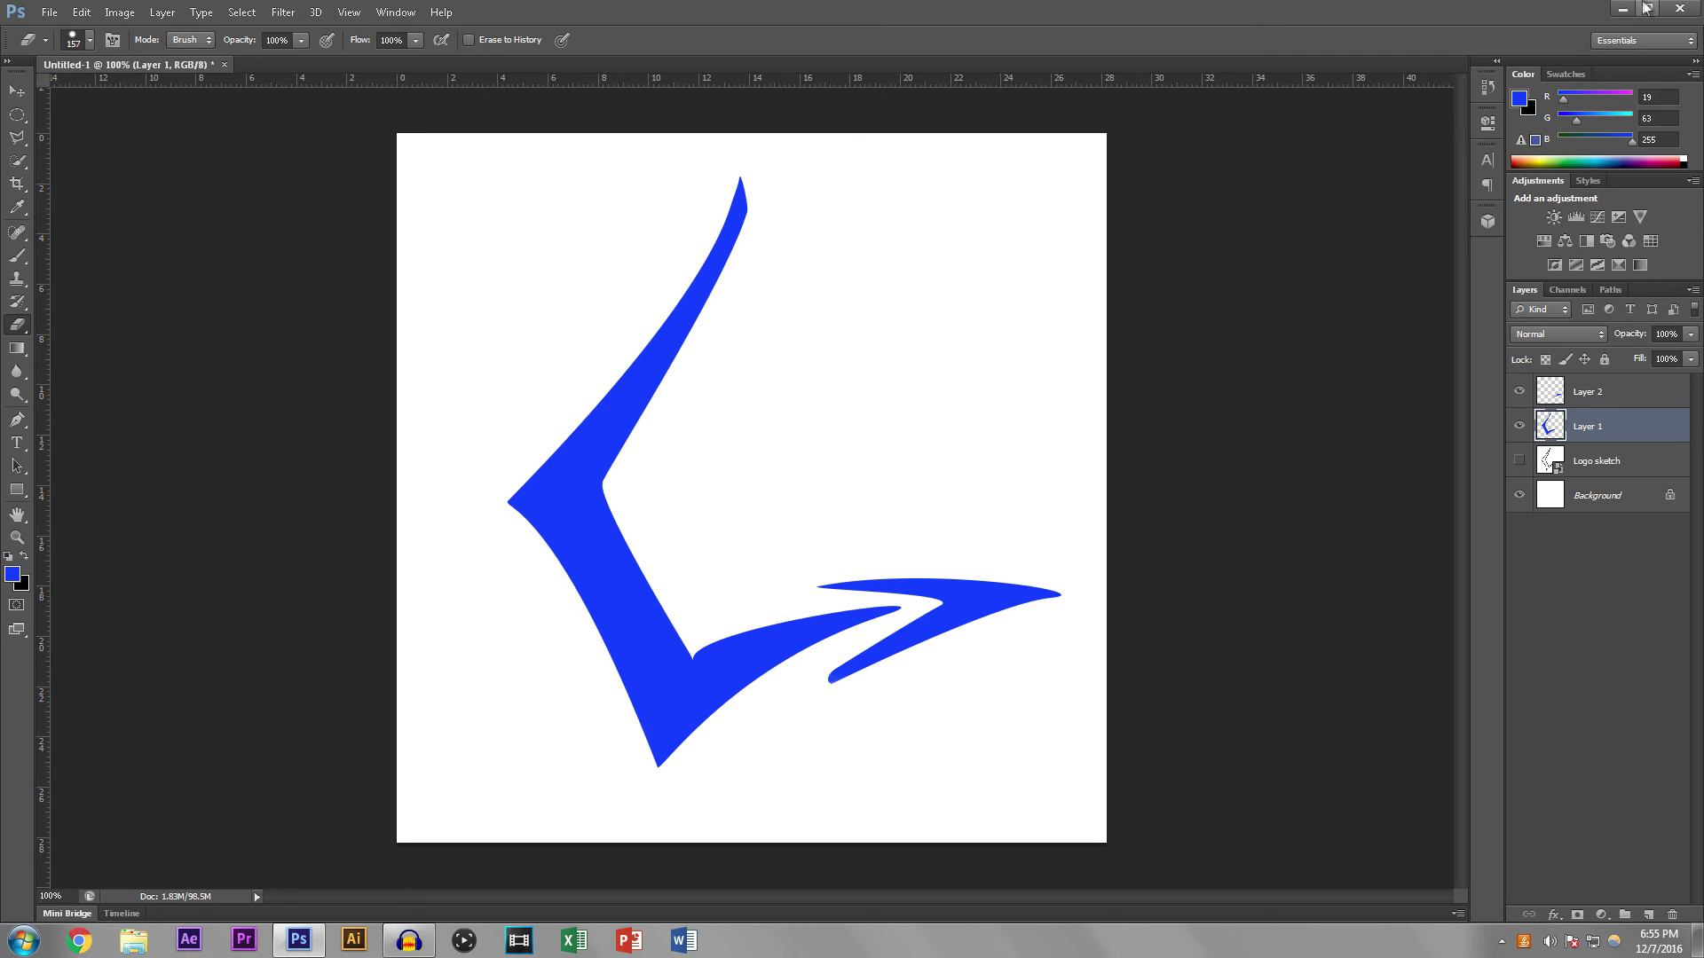
# Step: Minimize Photoshop, open the Pictures library in Windows Explorer, and view the 2017 logo image before closing it
pyautogui.click(1622, 8)
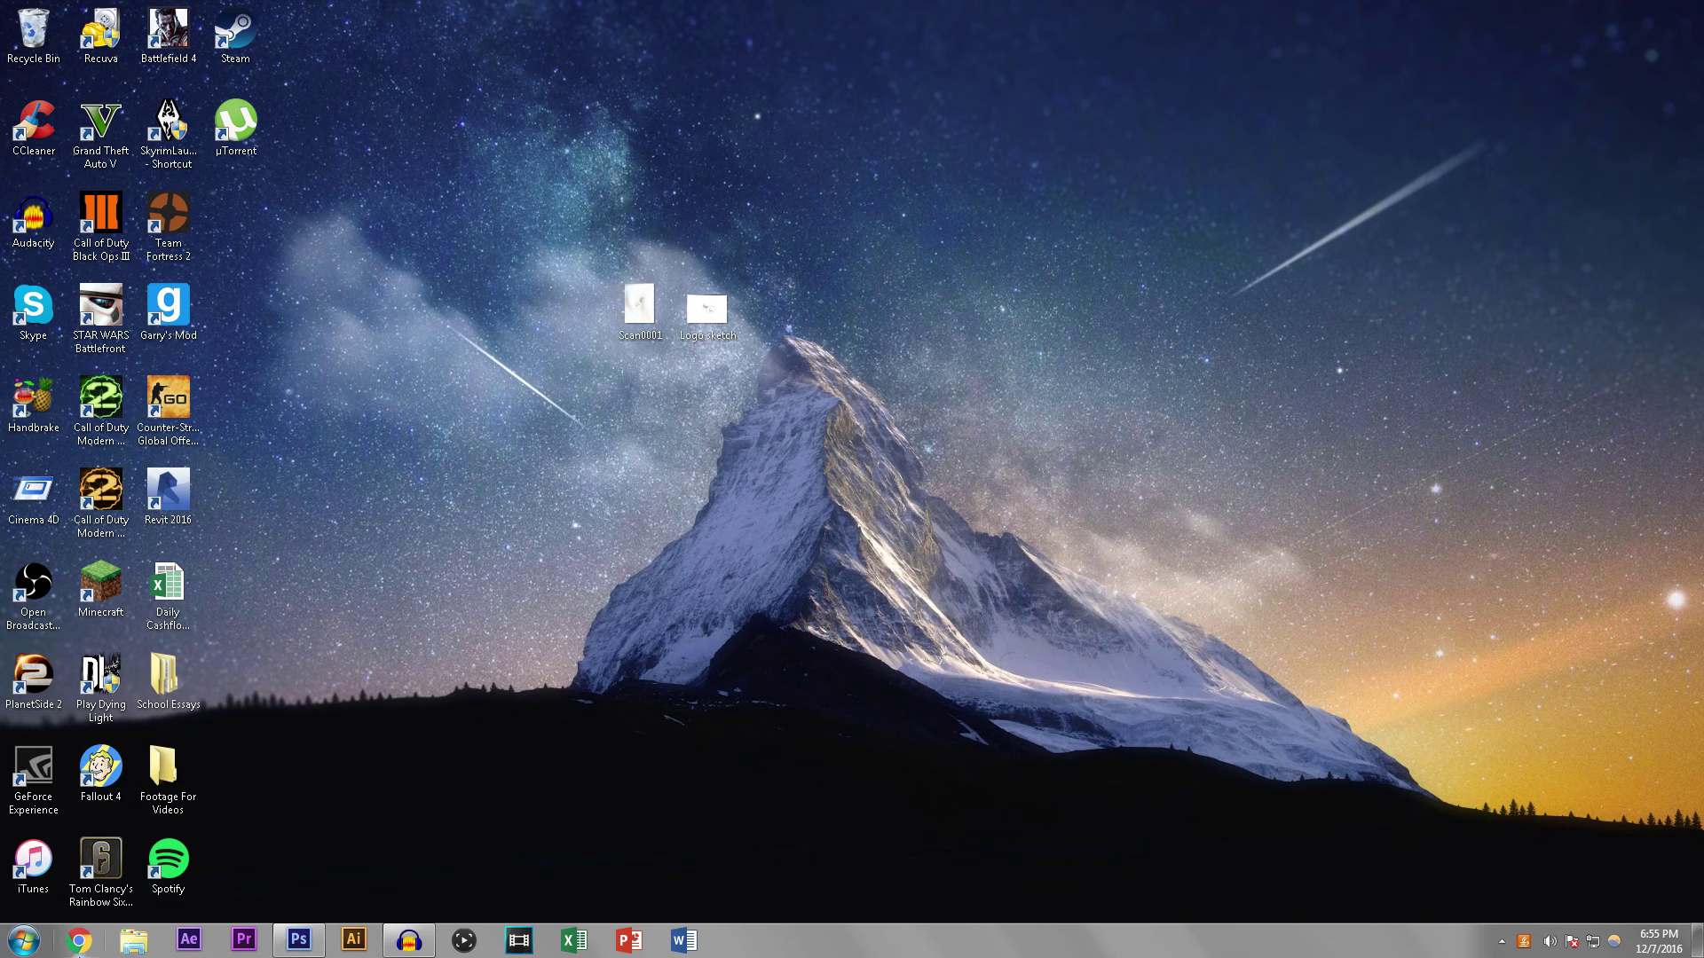
pyautogui.click(133, 941)
pyautogui.doubleClick(950, 258)
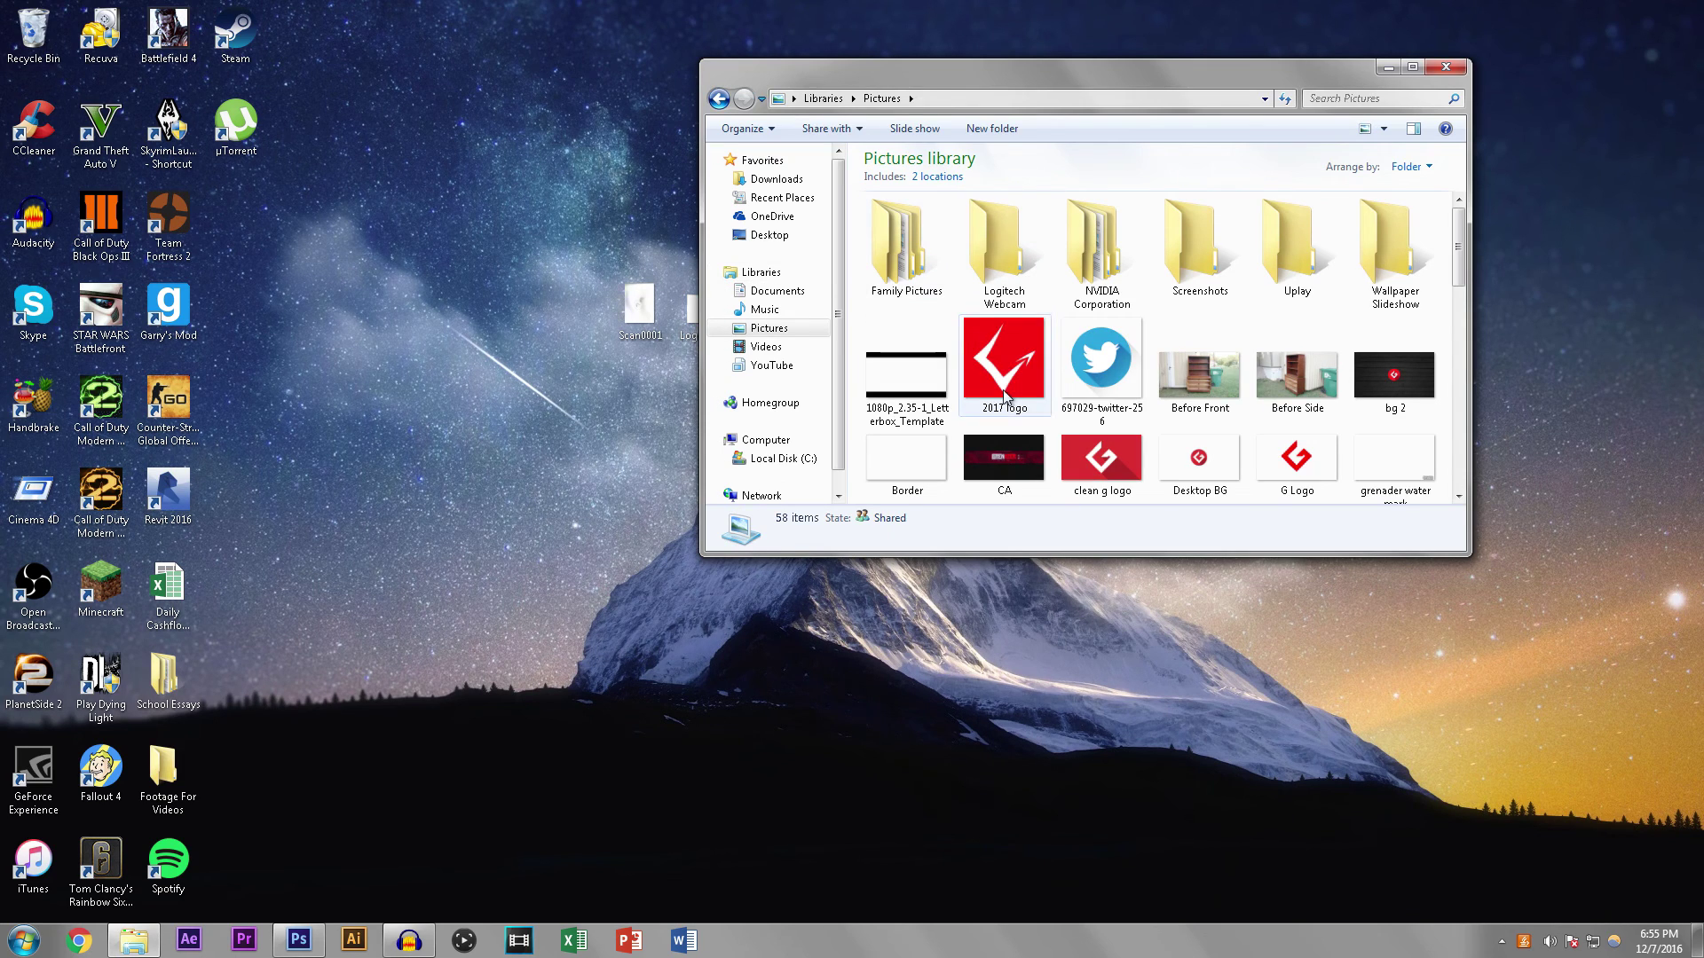
pyautogui.doubleClick(988, 389)
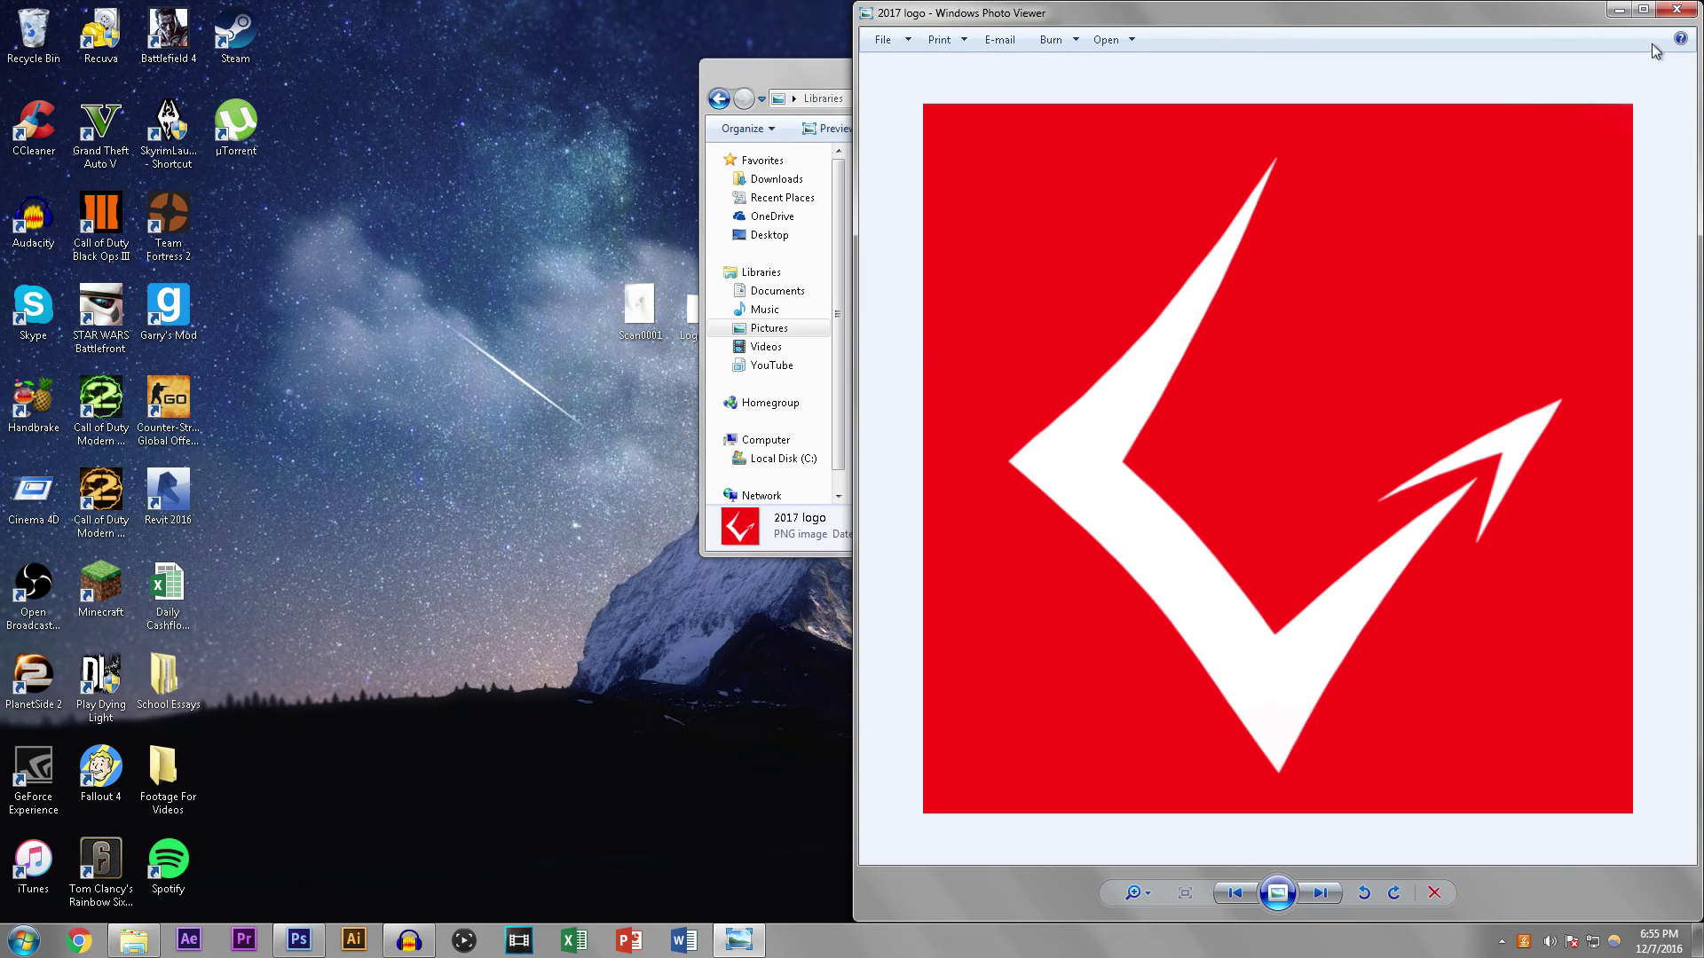
pyautogui.click(1677, 10)
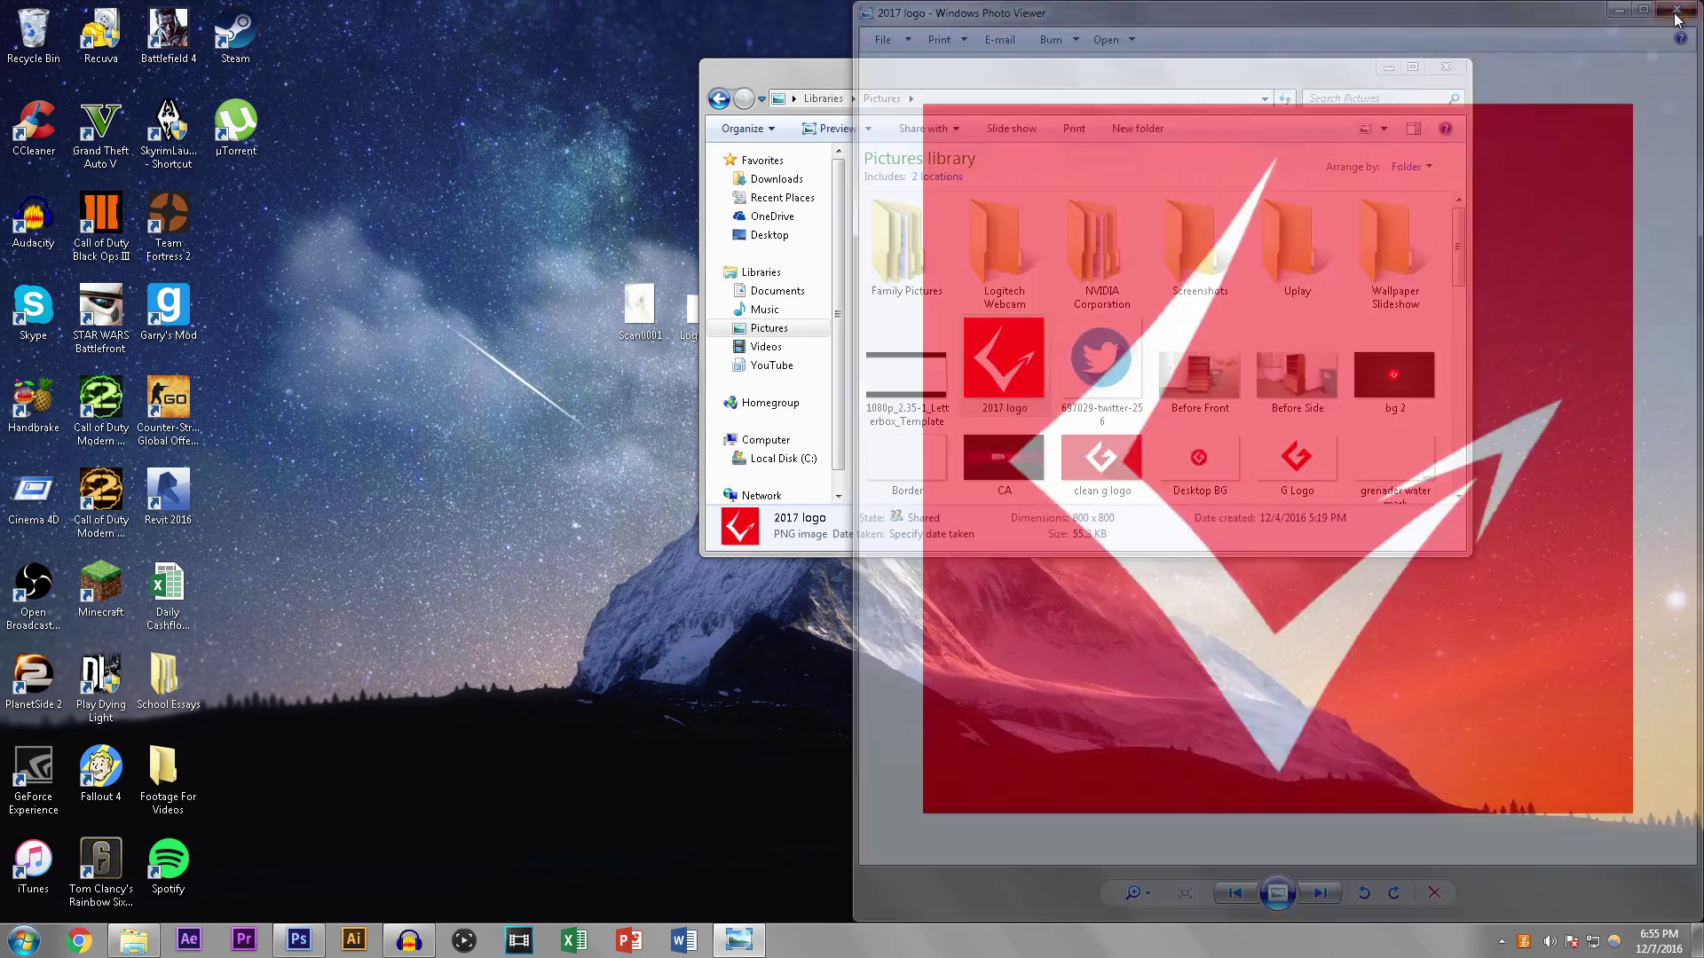
# Step: Open the clean g logo and 2017 logo images and arrange their viewer windows side by side for comparison
pyautogui.doubleClick(1100, 457)
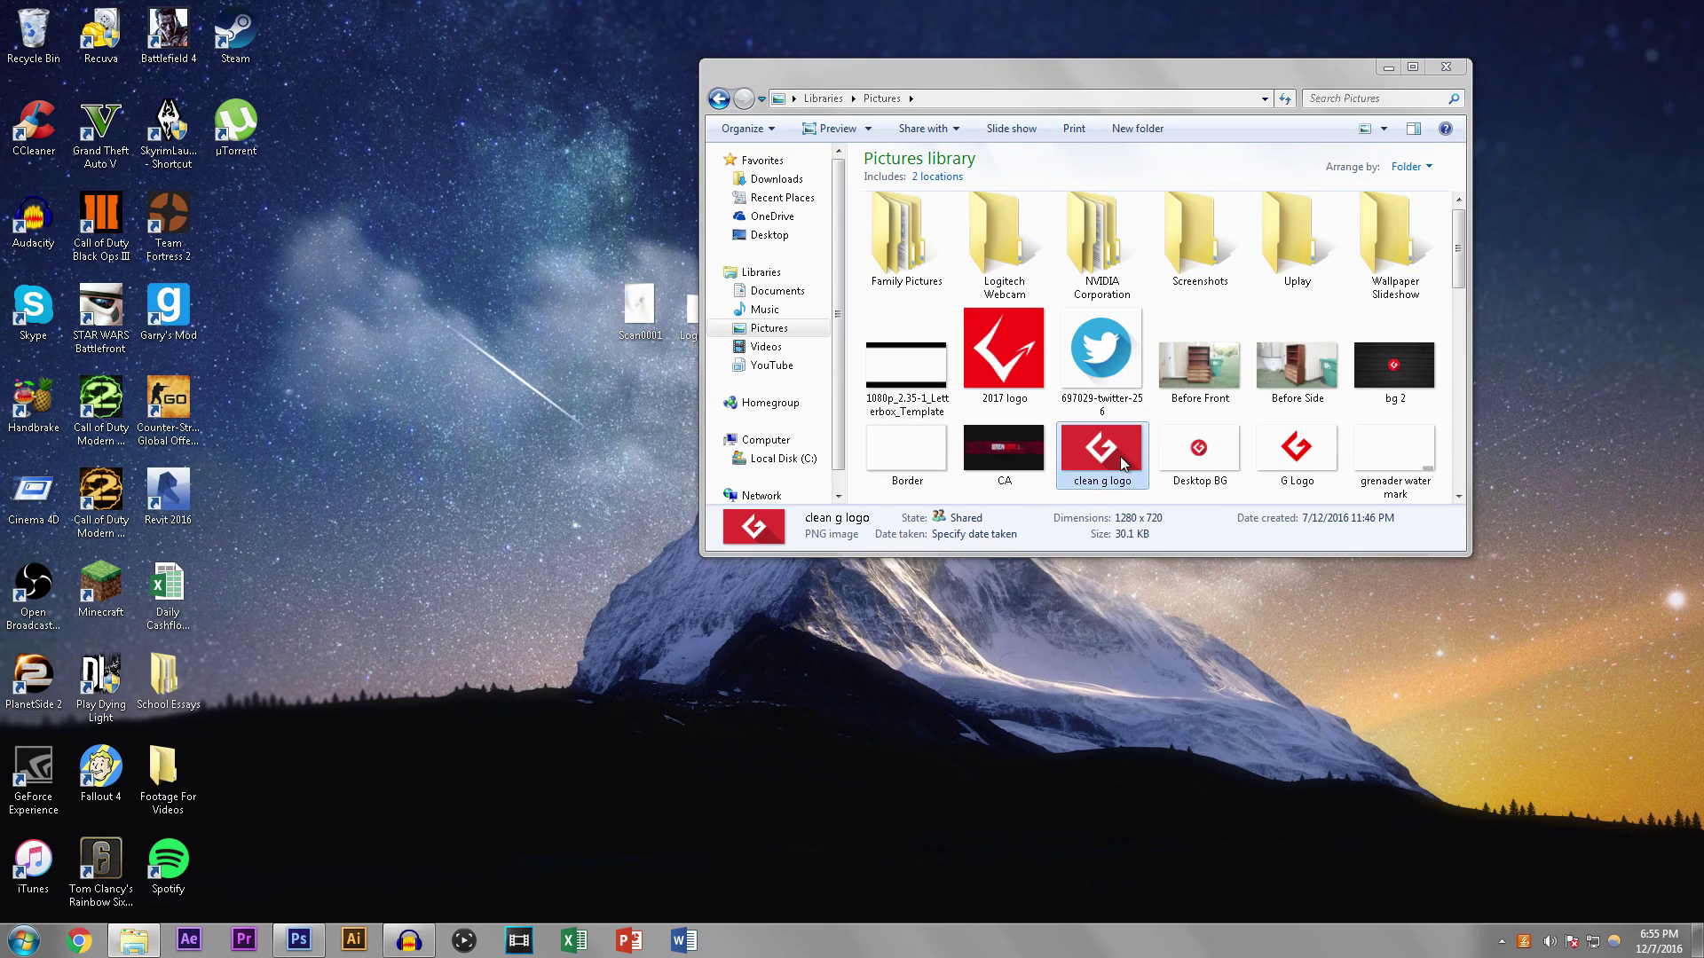
pyautogui.moveTo(777, 71); pyautogui.dragTo(491, 106)
pyautogui.doubleClick(719, 399)
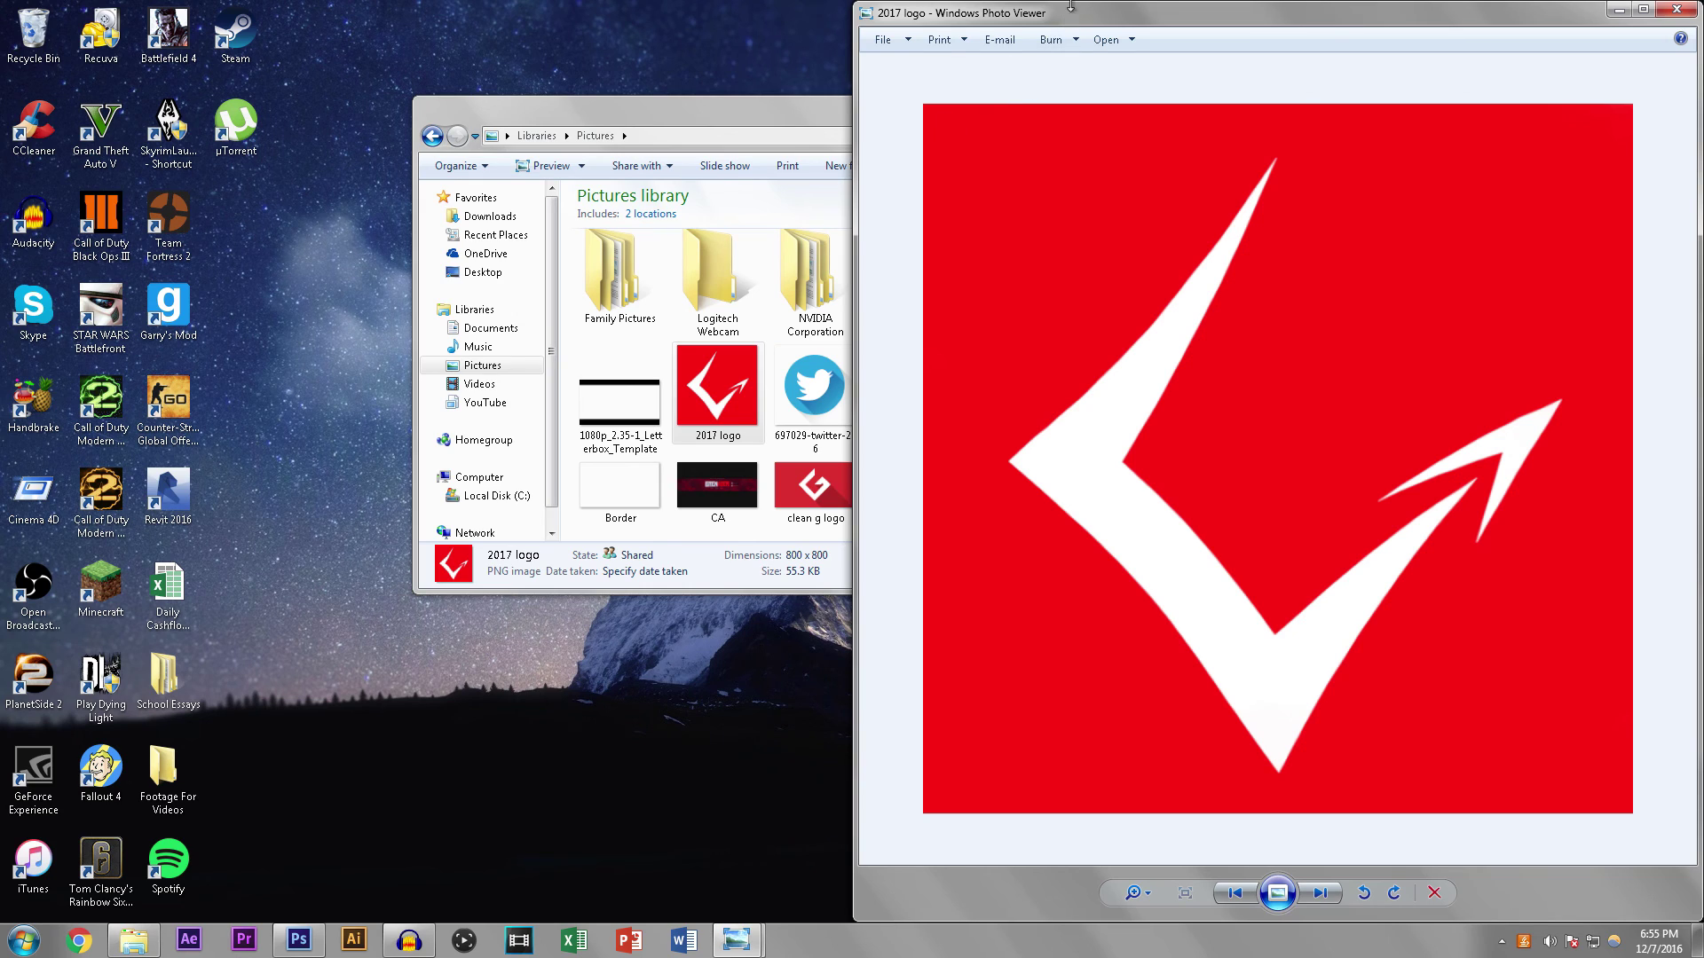
pyautogui.moveTo(1071, 11); pyautogui.dragTo(246, 57)
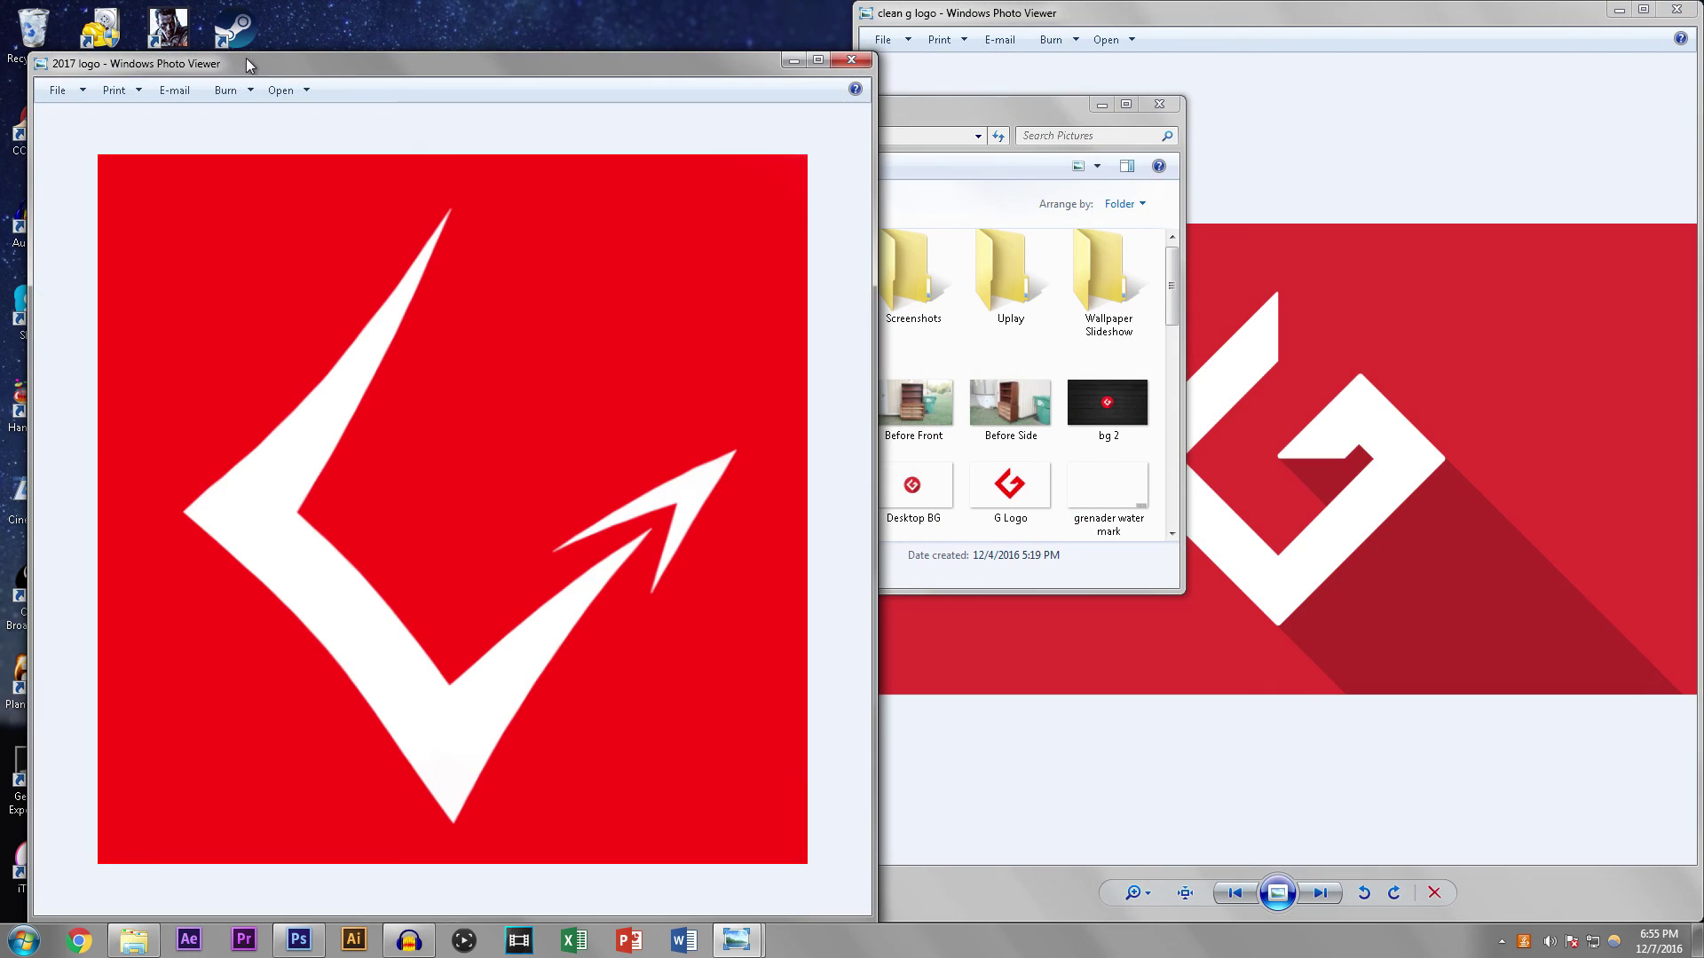
pyautogui.click(1101, 104)
pyautogui.moveTo(2, 104); pyautogui.dragTo(0, 104)
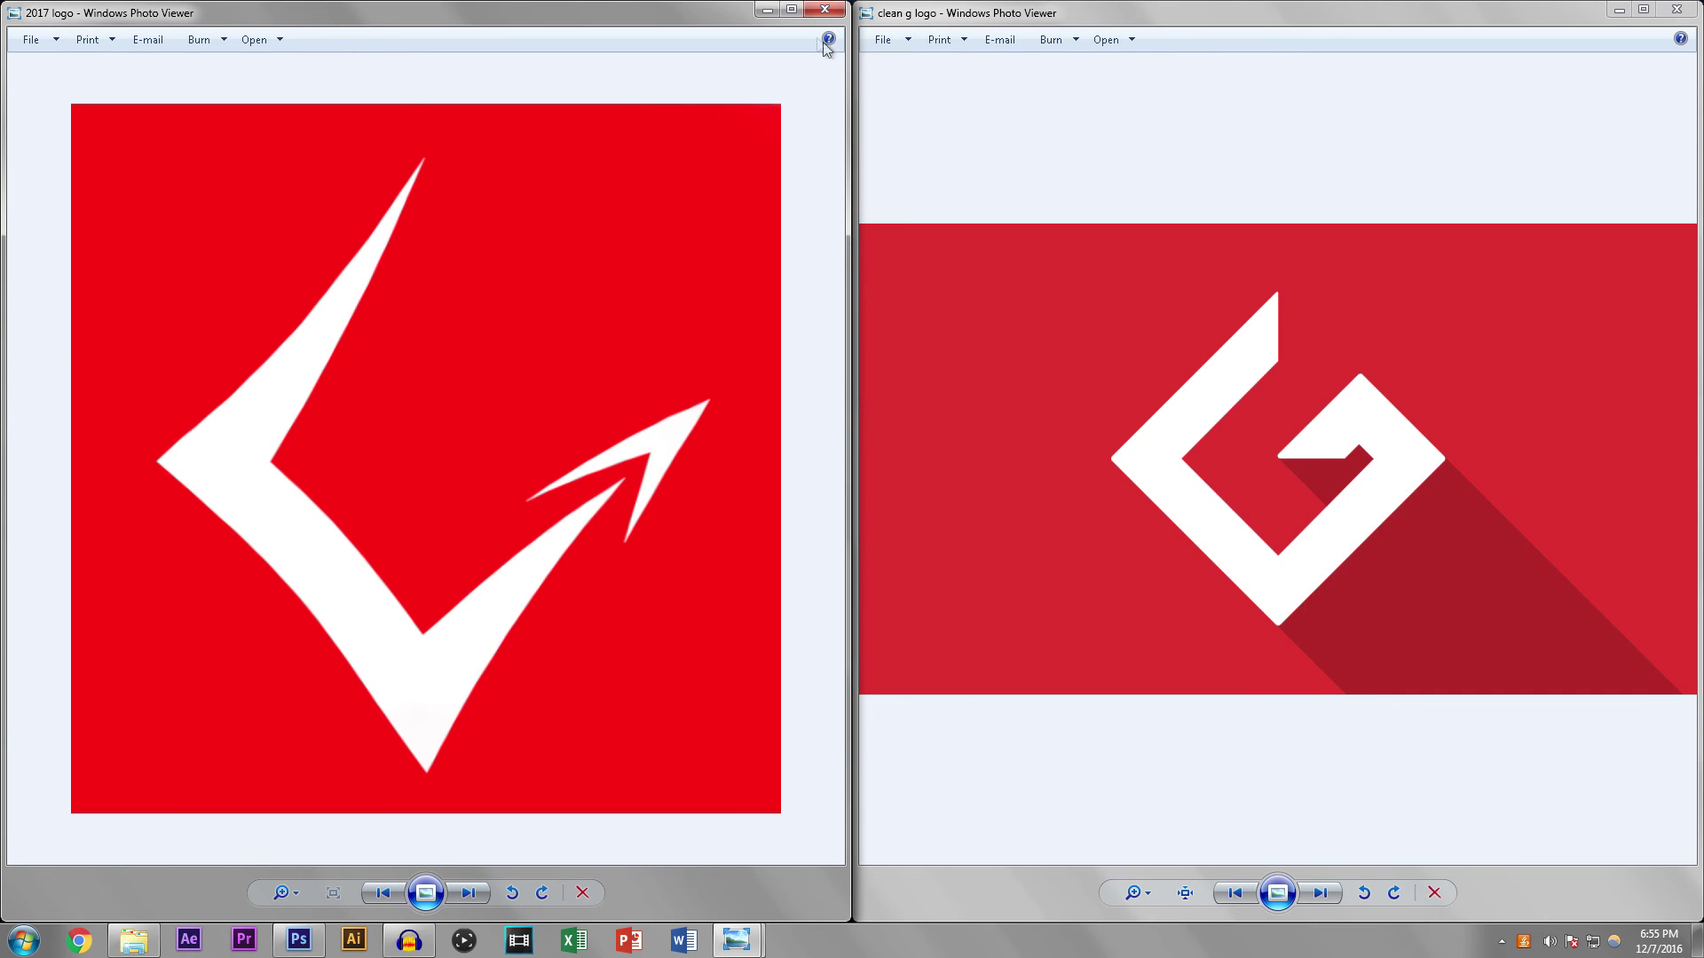
# Step: Close both logo image viewers and return to Photoshop
pyautogui.click(824, 11)
pyautogui.click(1676, 9)
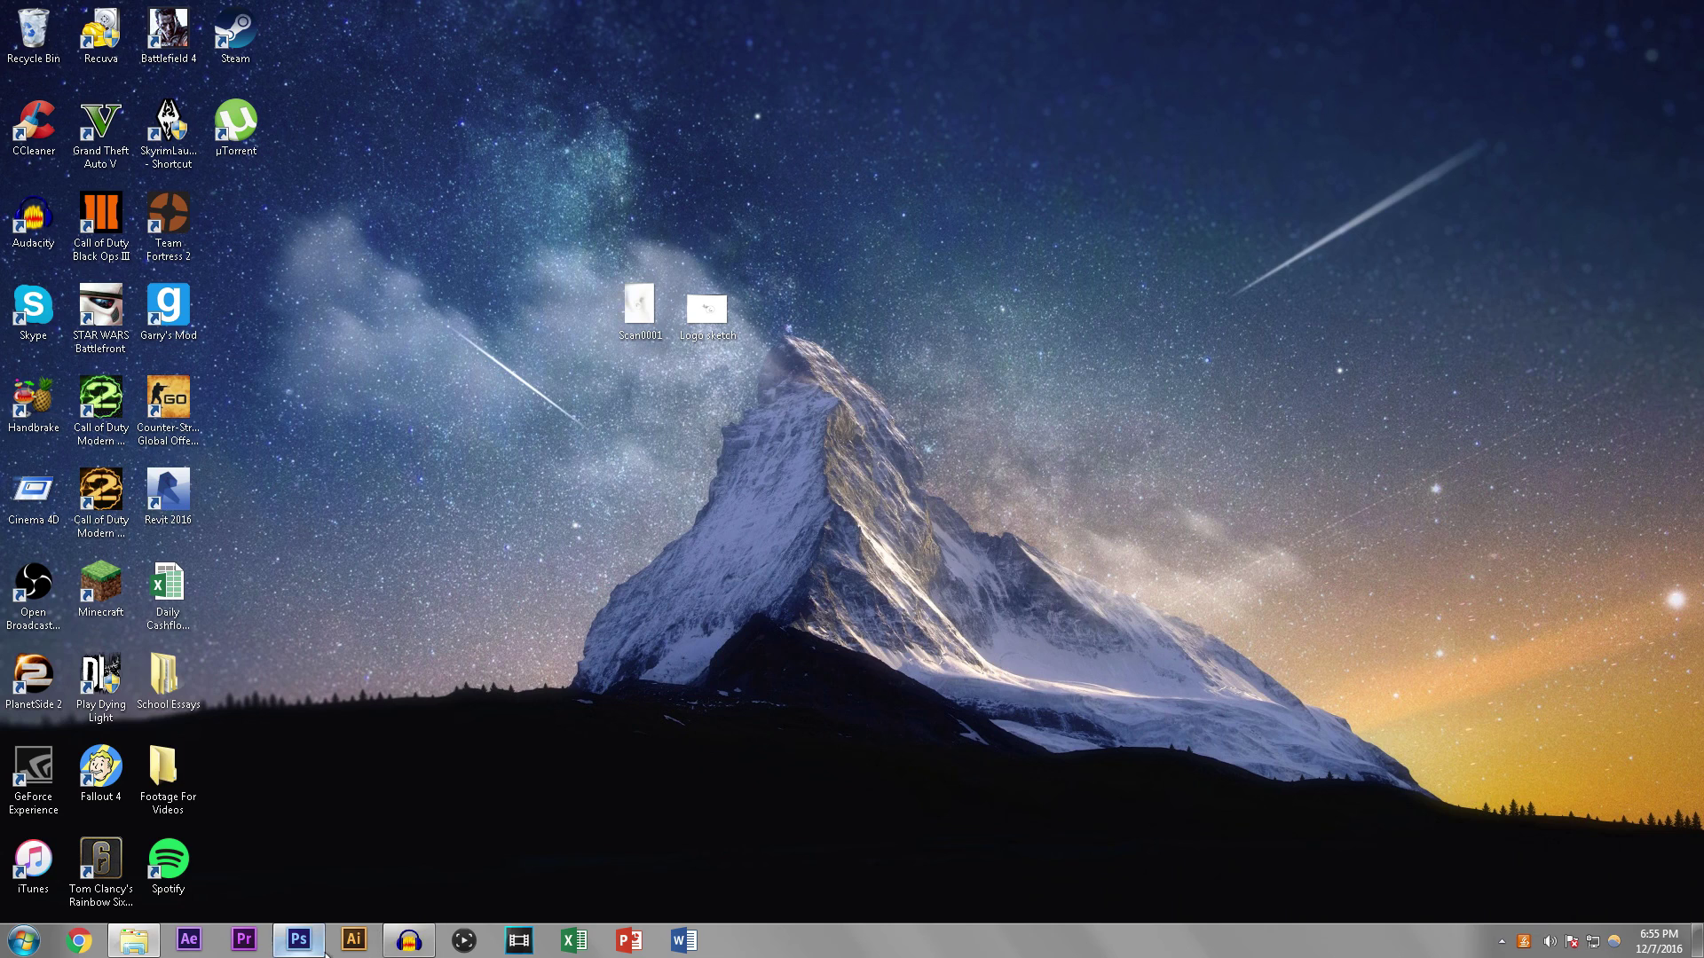
pyautogui.click(299, 941)
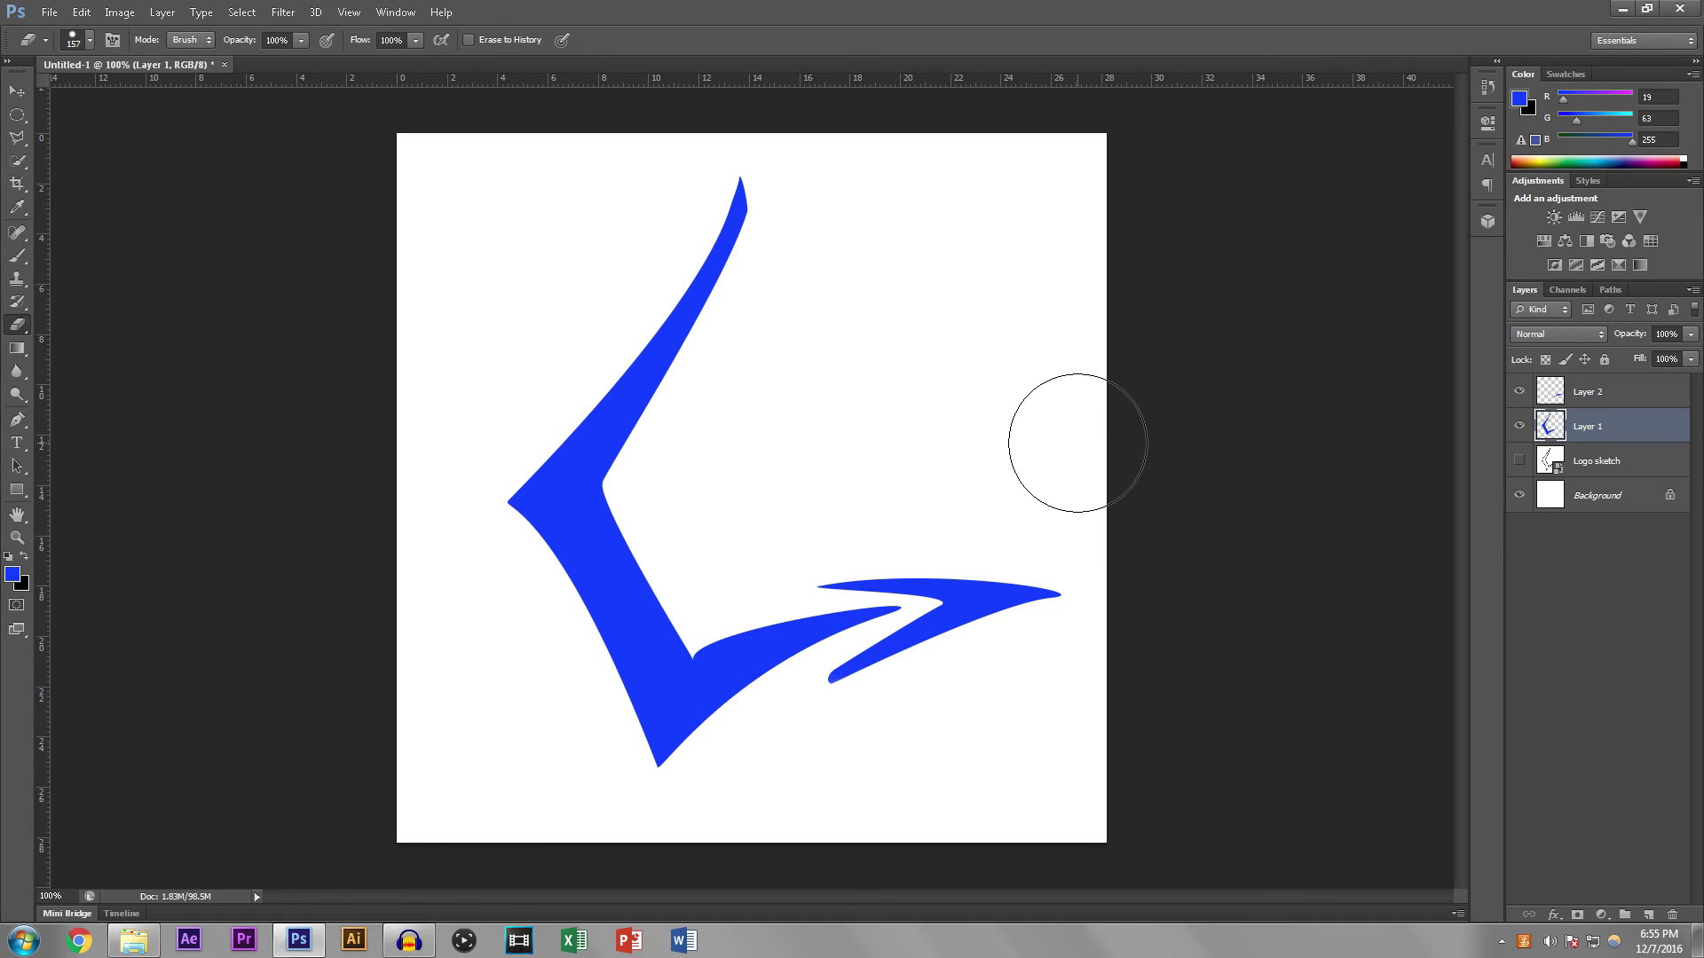